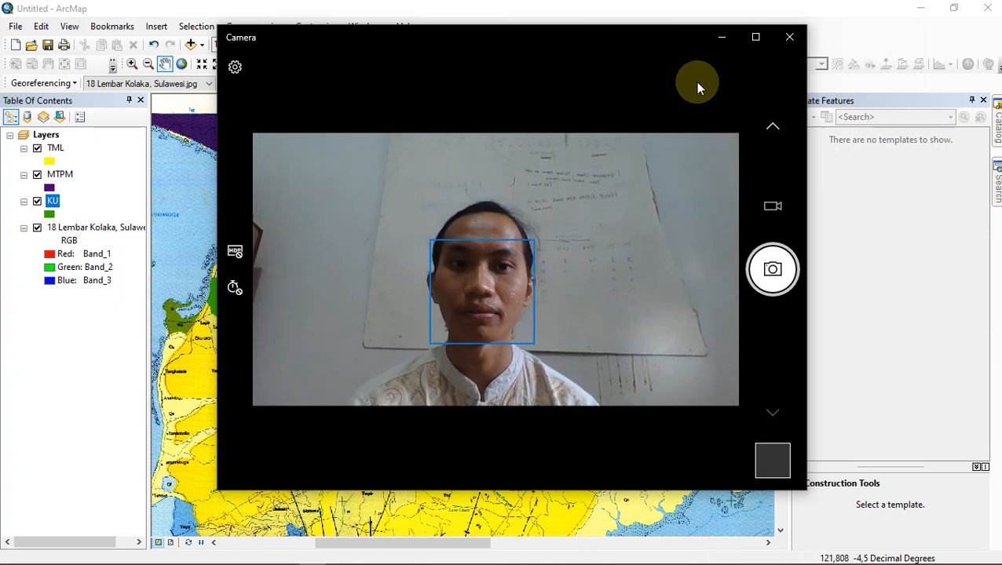
Minimise the Camera window covering the map and select the TML layer in the table of contents
left_click(719, 38)
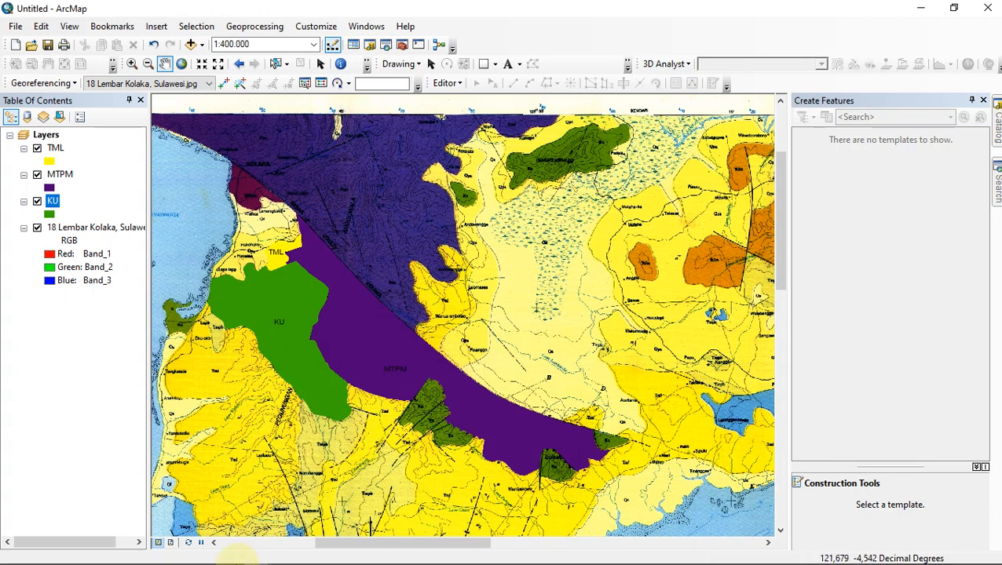
mouse_move(294, 303)
left_mouse_down()
mouse_move(284, 287)
mouse_move(302, 286)
left_mouse_up()
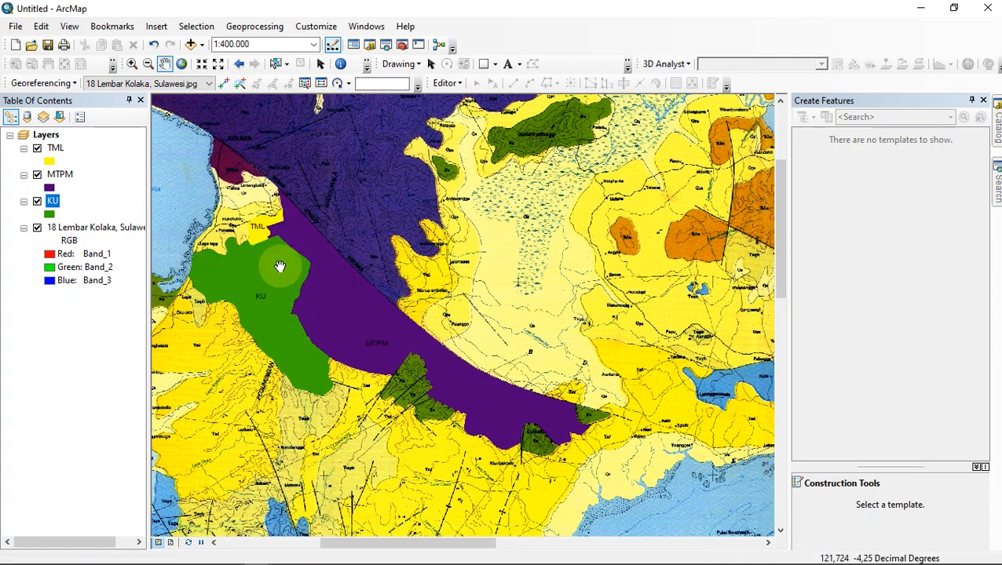
left_click(54, 149)
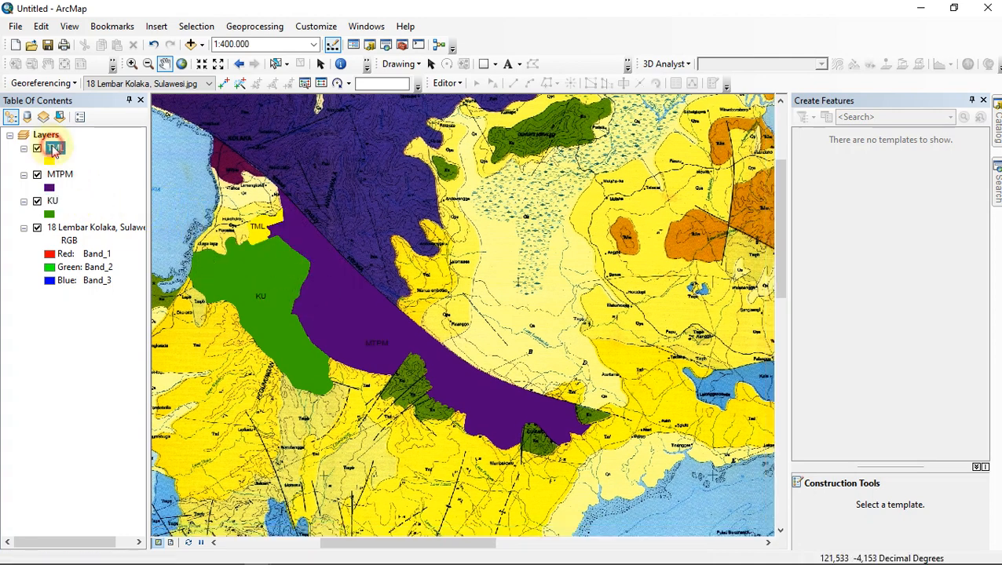
left_click(196, 267)
left_click(262, 168)
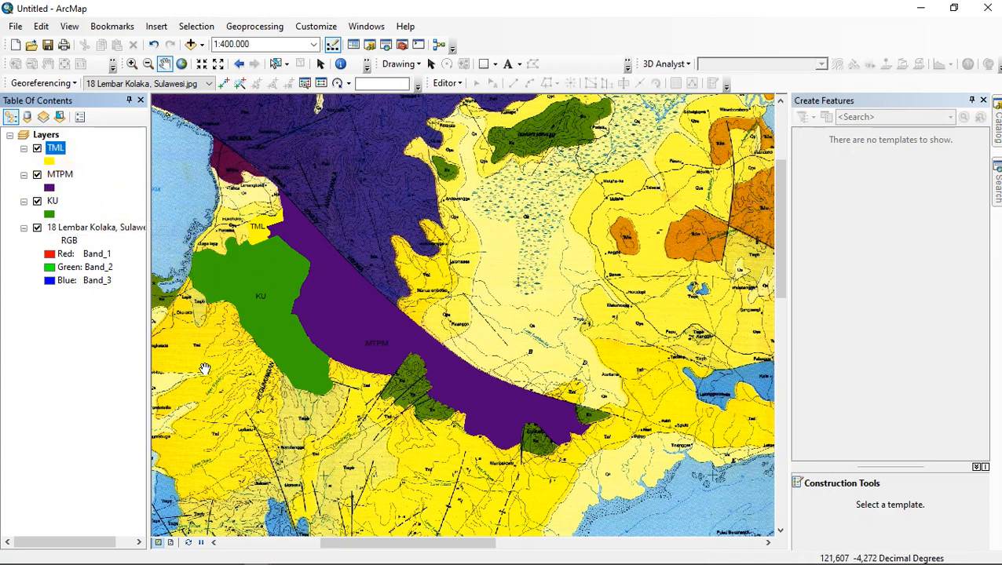
Switch the map to layout view and hide the 18 Lembar Kolaka, Sulawesi raster layer
left_click(172, 544)
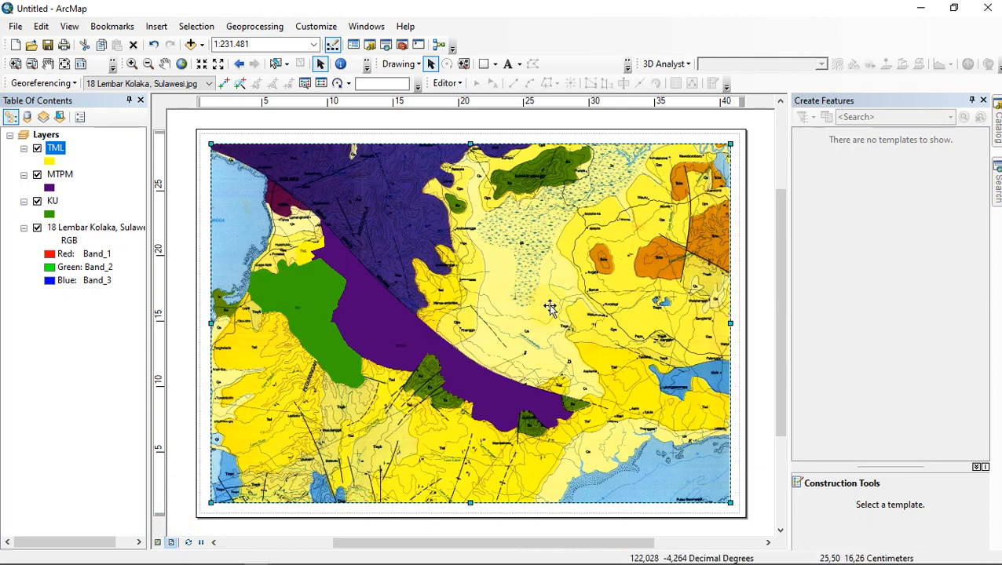
scroll(585, 317, "up", 2)
scroll(585, 324, "down", 2)
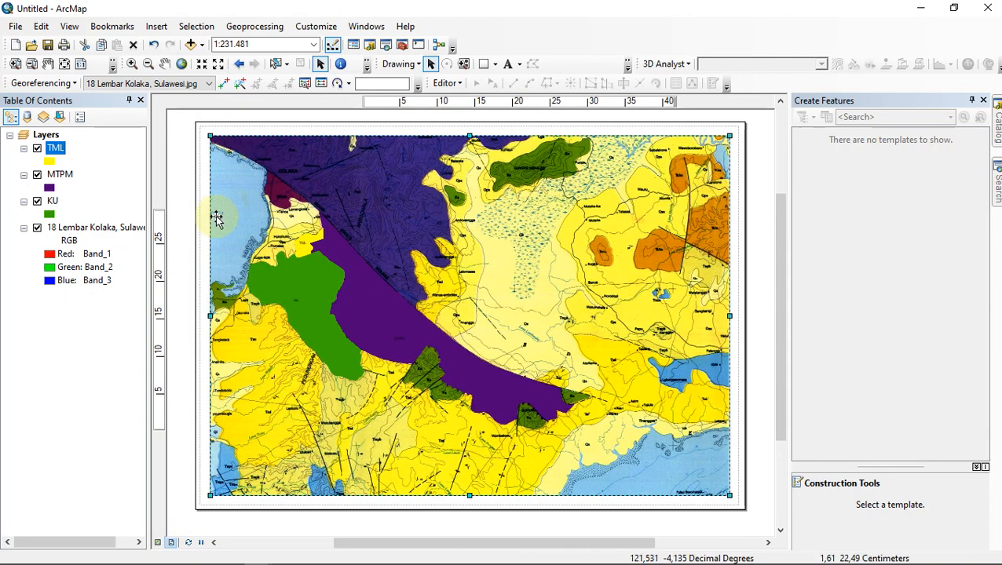
left_click(37, 228)
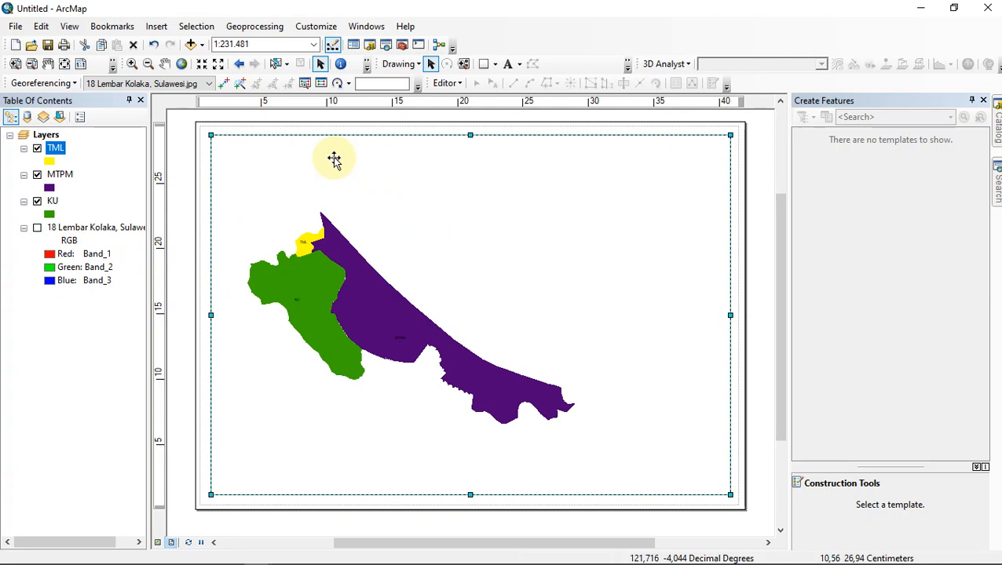
Set up the layout page with A3 (Scaled) paper in landscape orientation
left_click(16, 26)
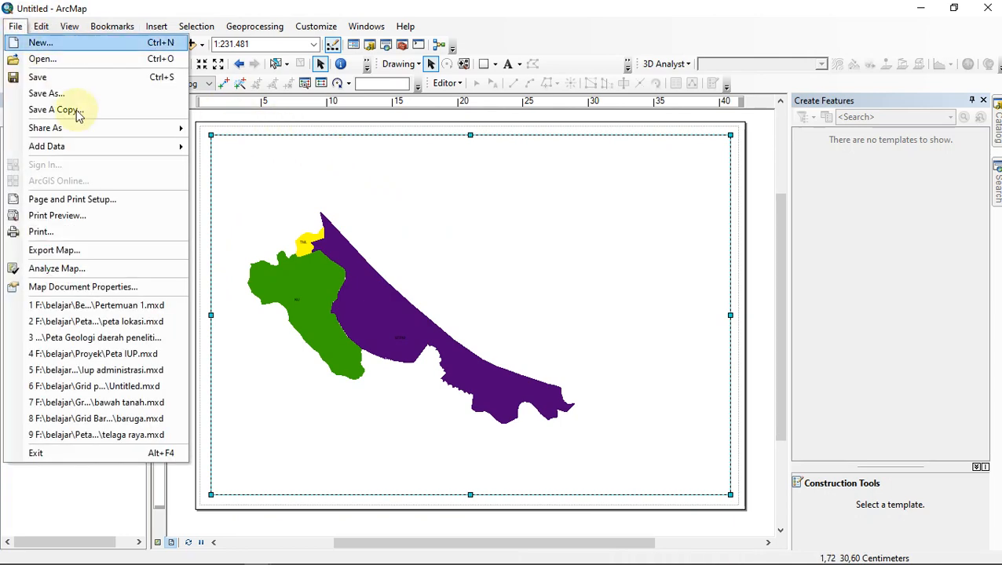
left_click(71, 201)
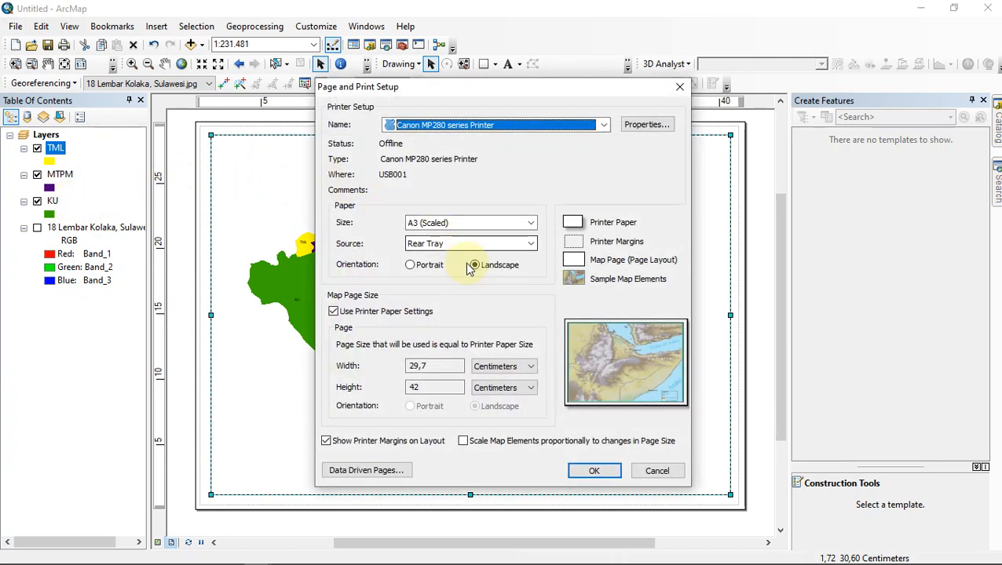
left_click(422, 268)
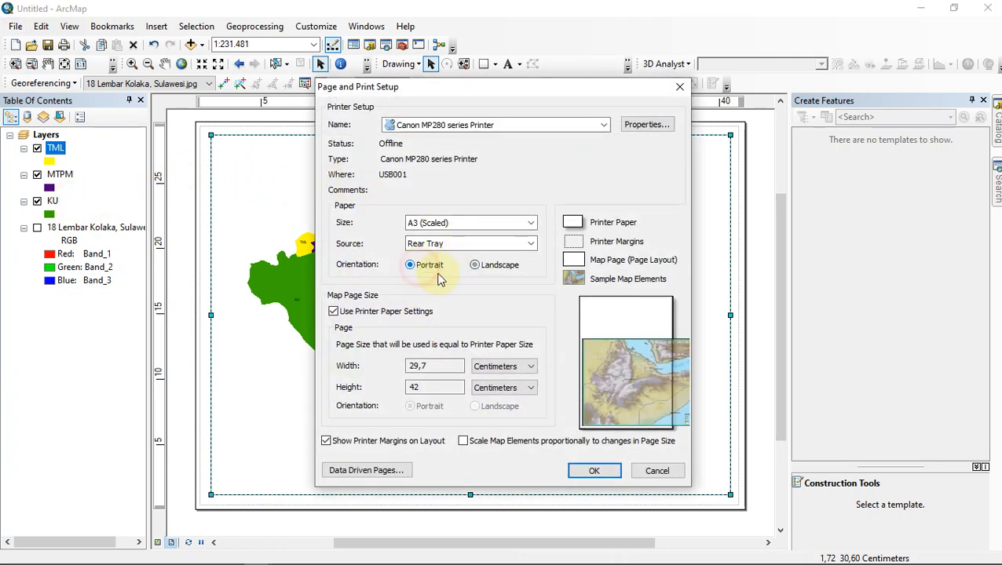
left_click(480, 271)
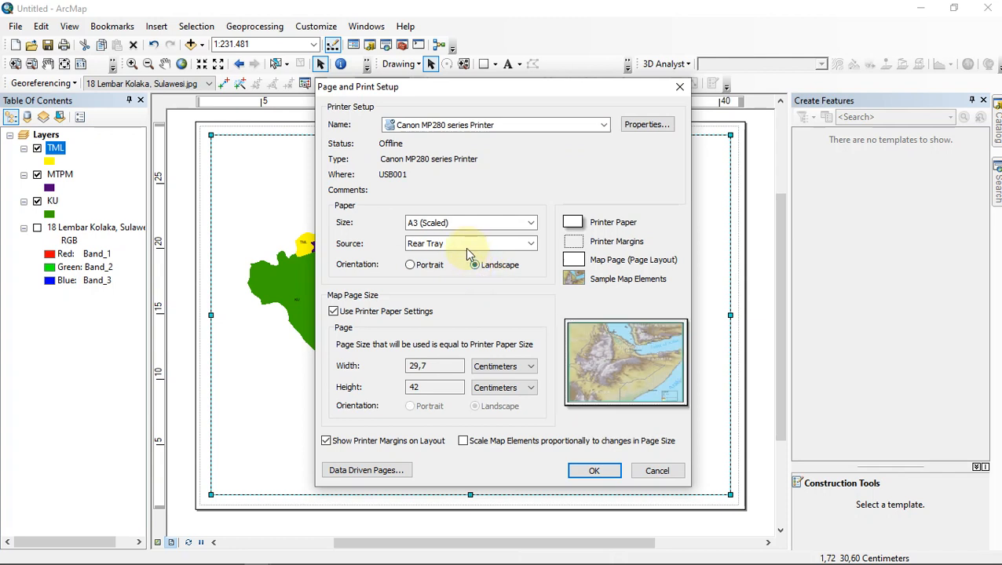
left_click(431, 265)
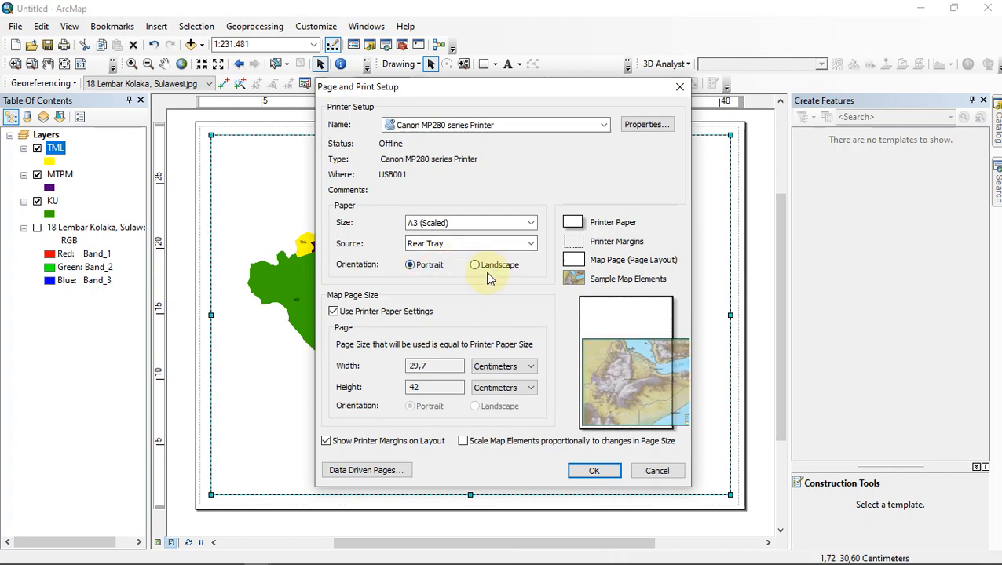
left_click(484, 266)
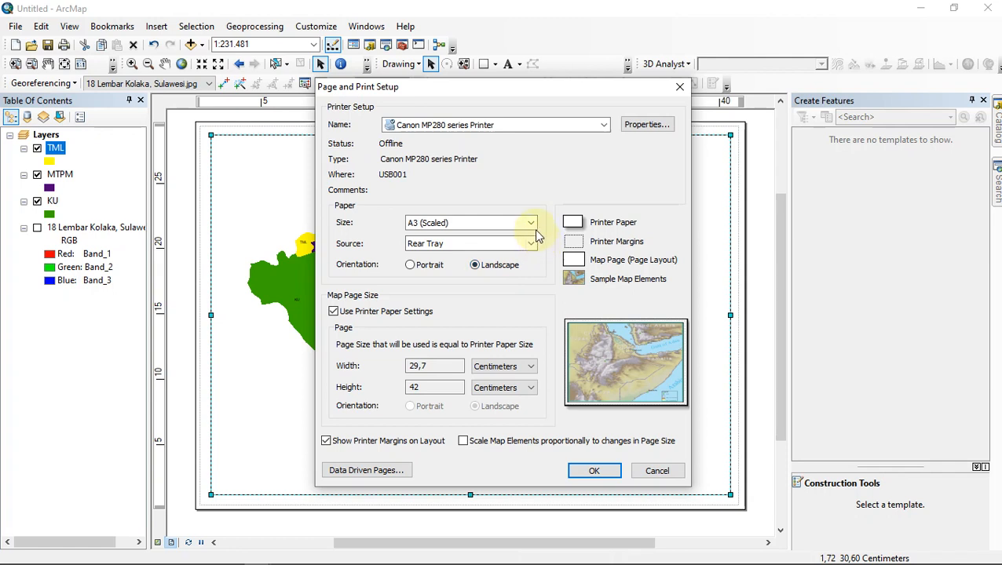
left_click(530, 224)
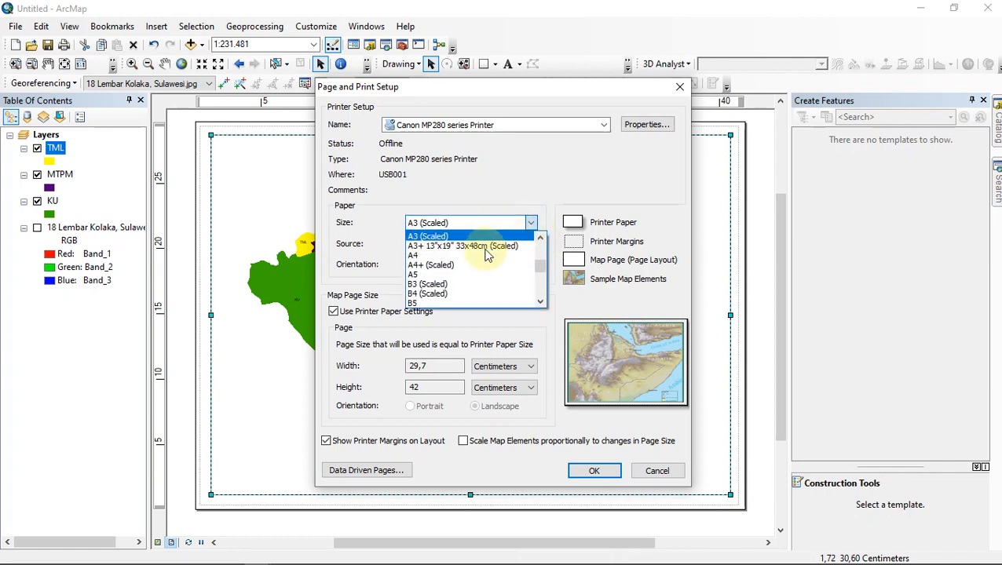
scroll(483, 255, "down", 3)
scroll(486, 256, "up", 5)
scroll(483, 258, "down", 4)
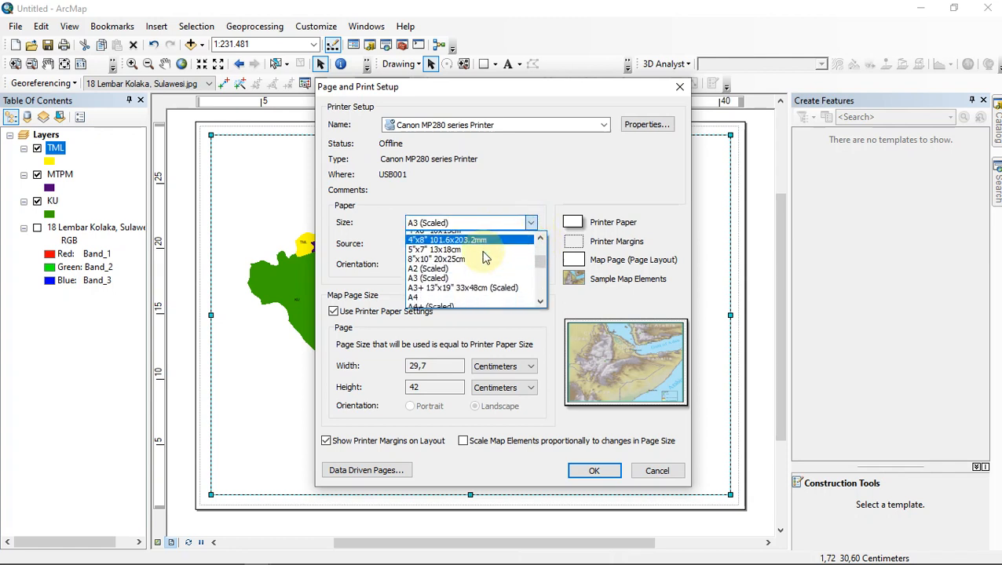
scroll(471, 264, "up", 3)
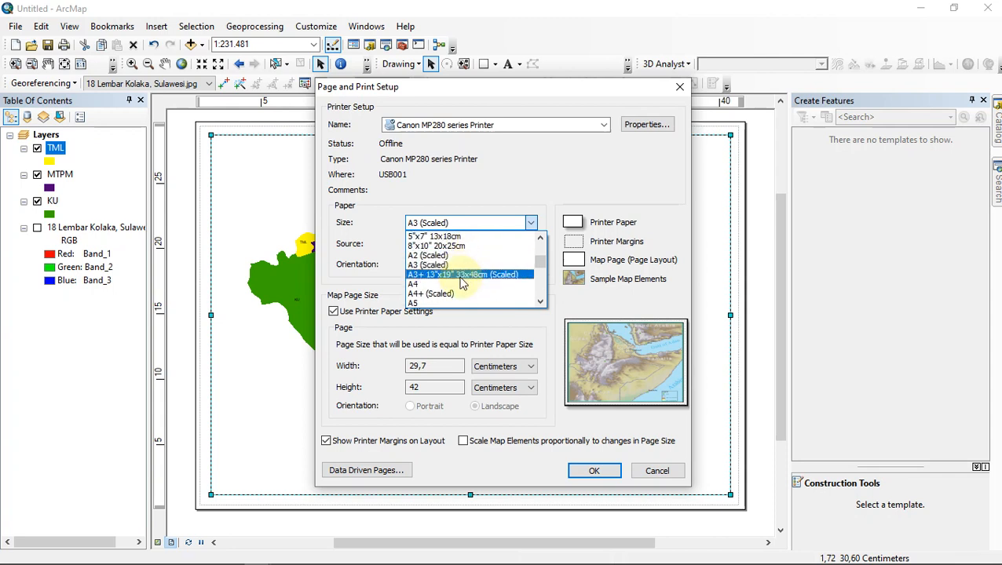
left_click(458, 265)
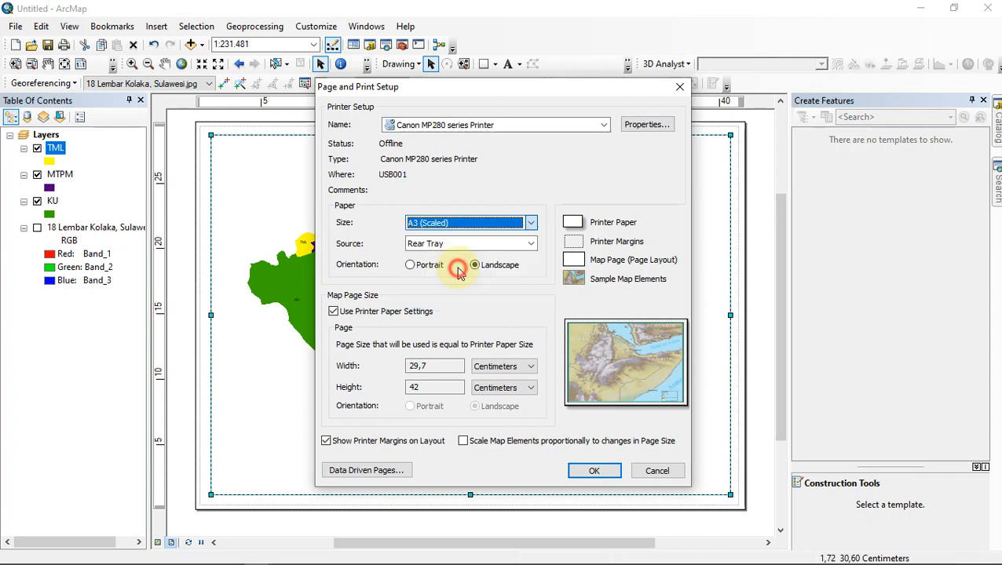
left_click(611, 470)
Narrow the map data frame by moving its right edge in to about 28 cm on the page
left_click(583, 296)
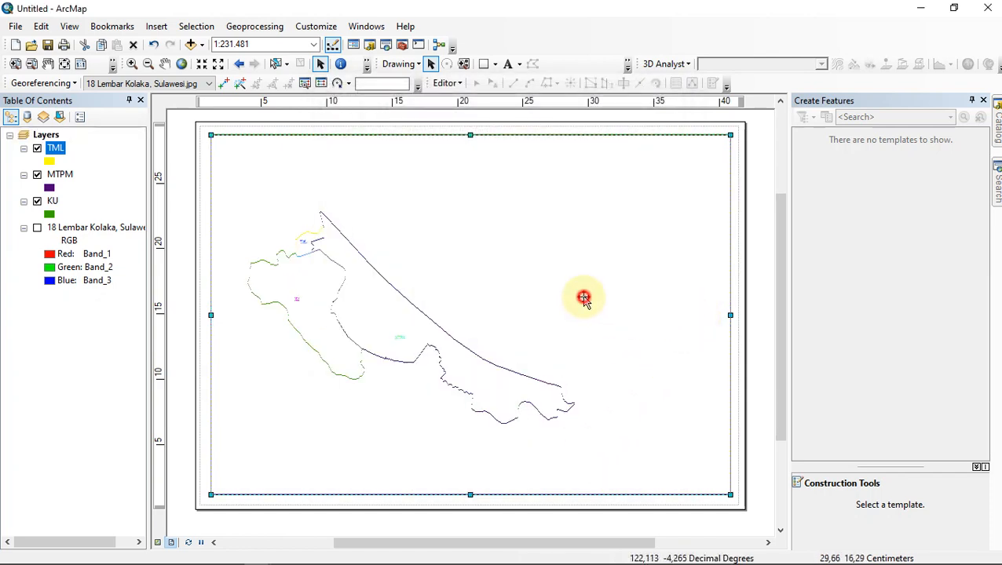
left_click(580, 270)
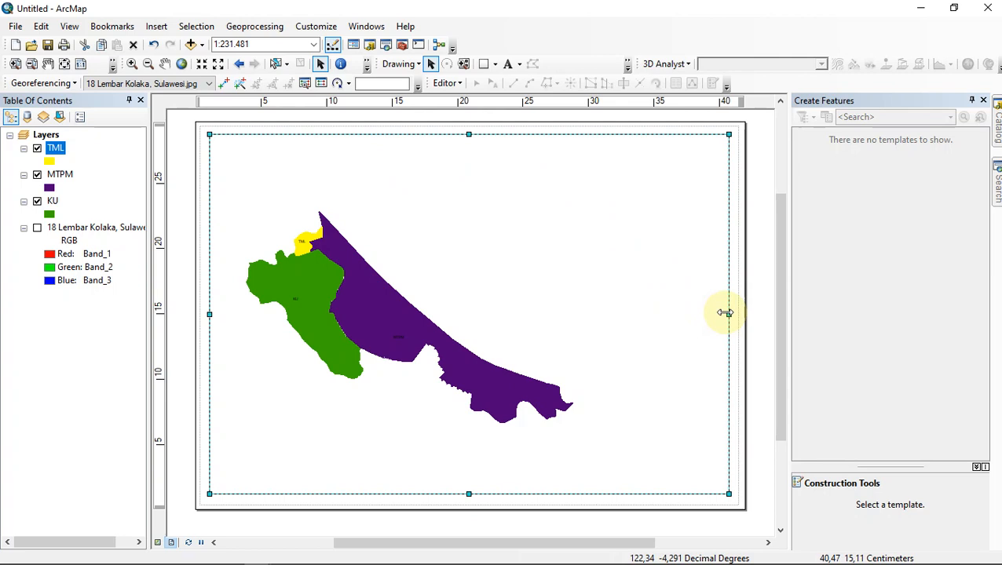
left_click_drag(726, 313, 562, 314)
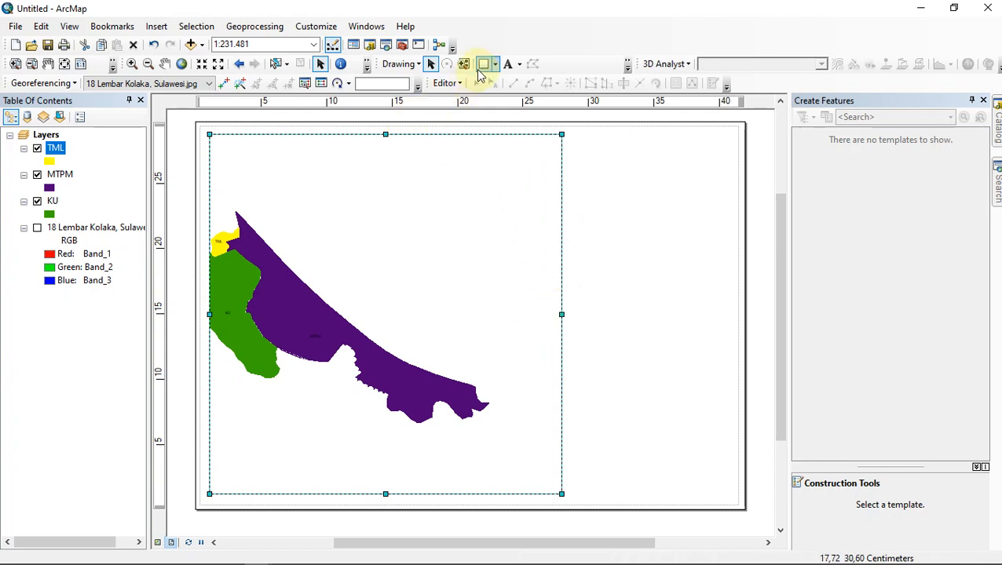
Draw a rectangle about 11.4 by 27.7 cm in the empty space beside the data frame, with no fill and a black outline
left_click(482, 65)
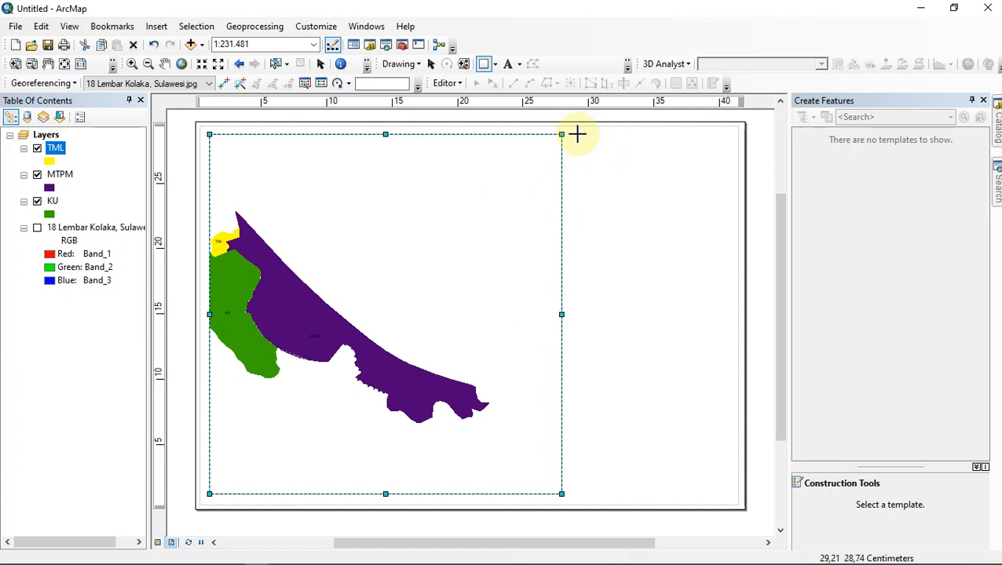
left_click_drag(577, 135, 727, 496)
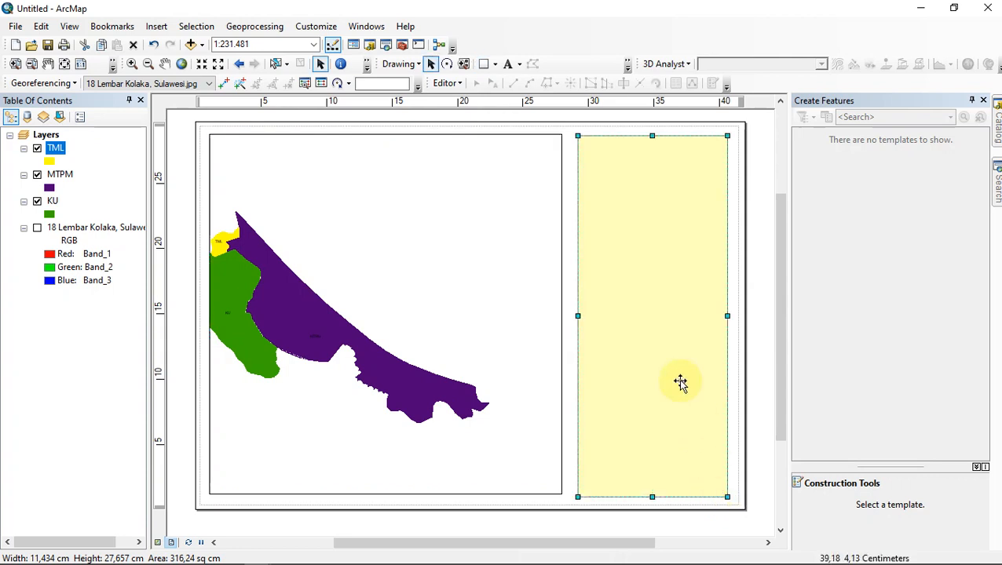
double_click(622, 251)
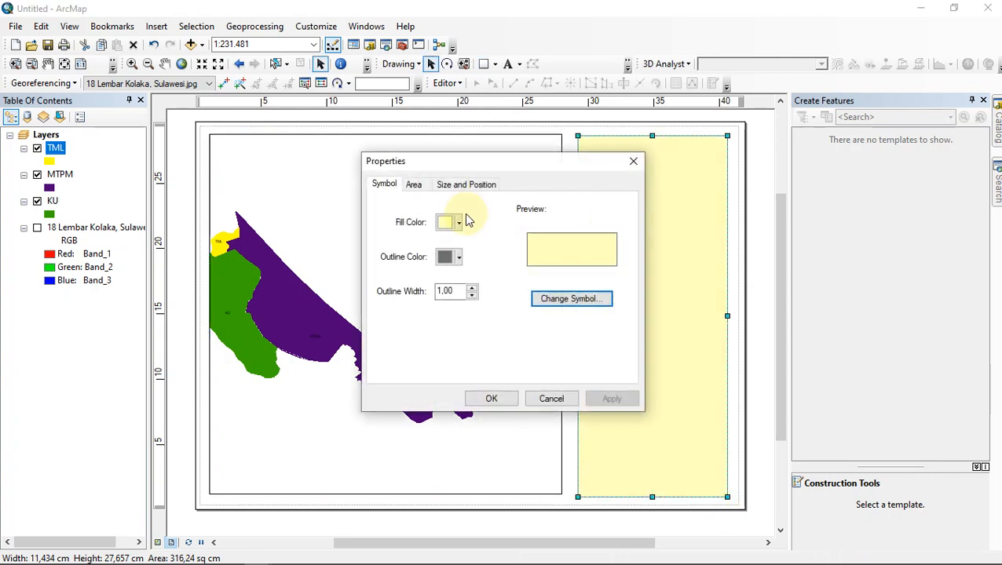
left_click(459, 222)
left_click(473, 240)
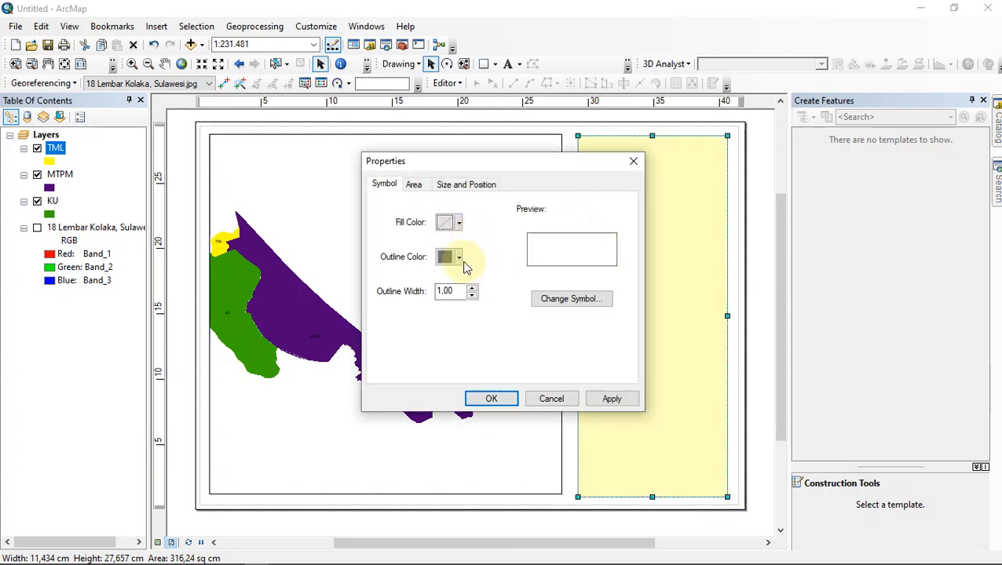
left_click(459, 258)
left_click(446, 412)
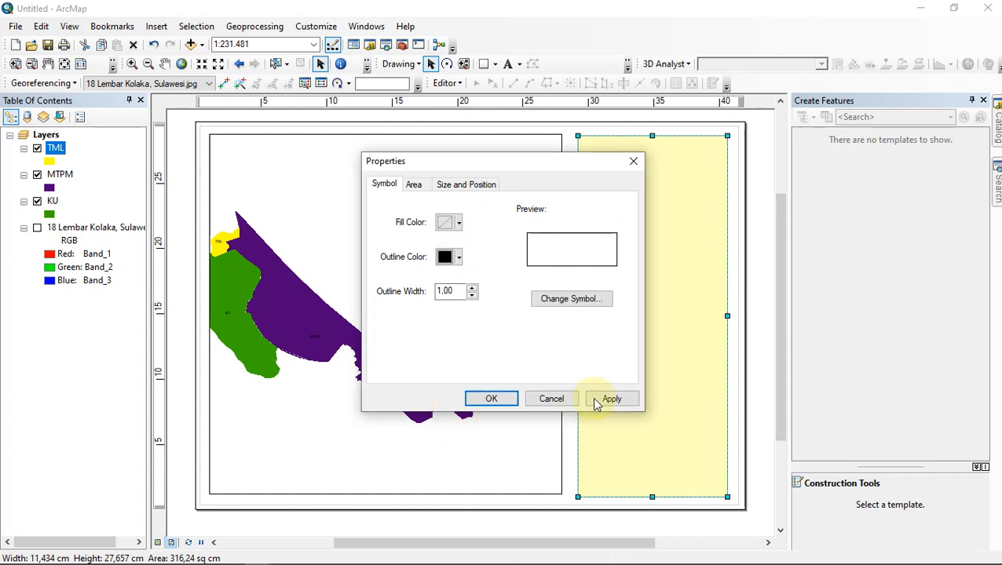
left_click(602, 399)
left_click(479, 401)
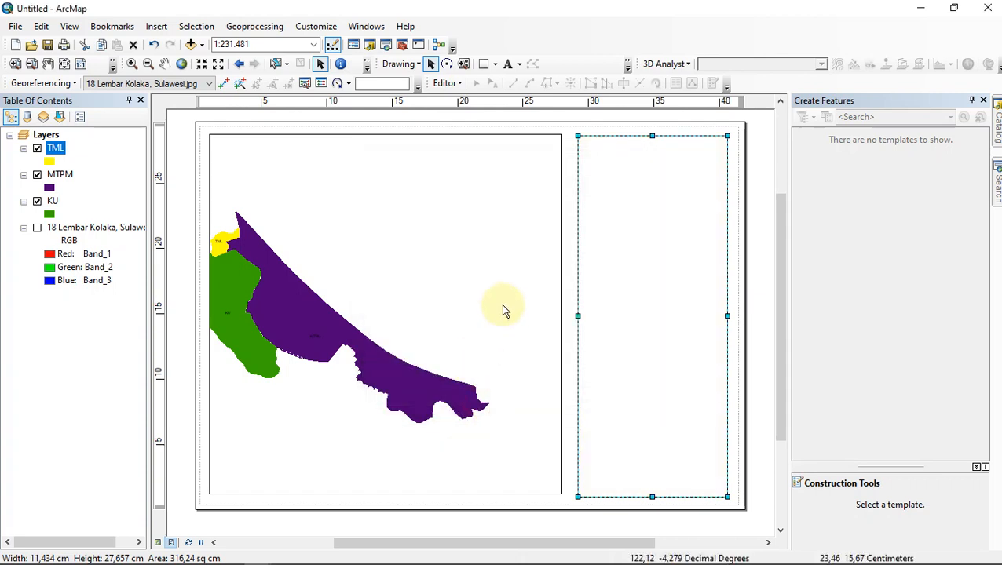
Pan the map within the data frame so that the TML, MTPM and KU polygons fit completely inside it
left_click(502, 305)
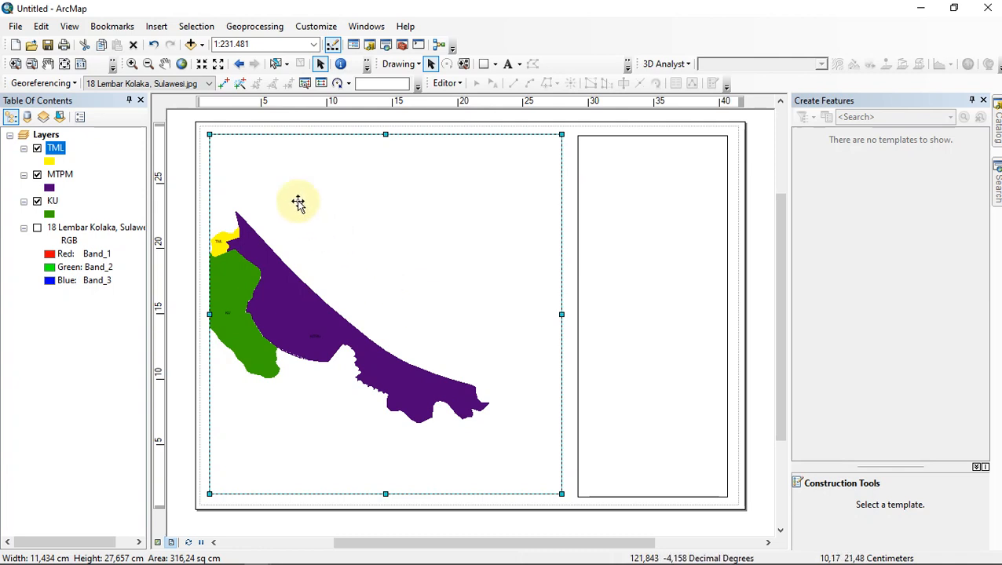
left_click(168, 65)
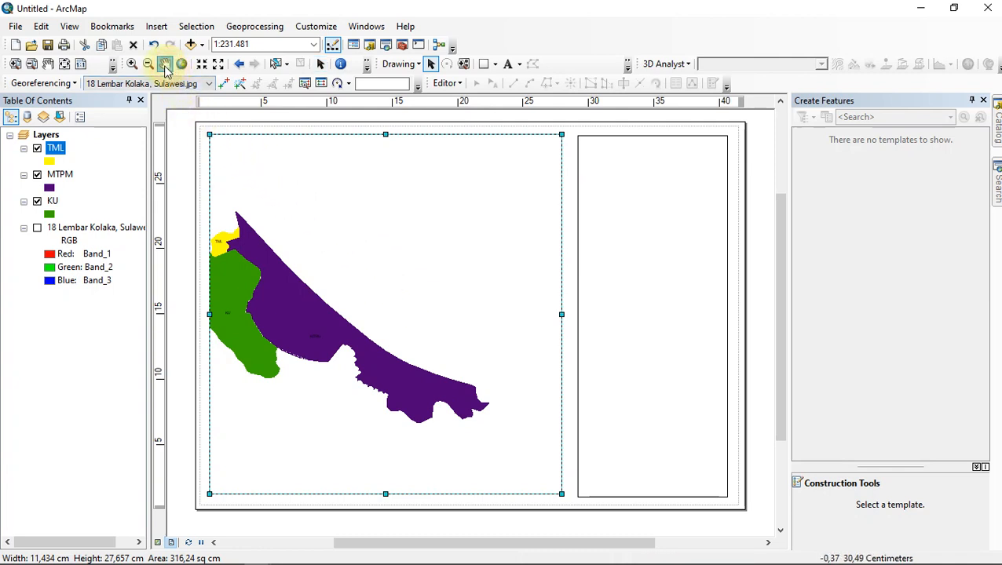
left_click_drag(273, 283, 335, 274)
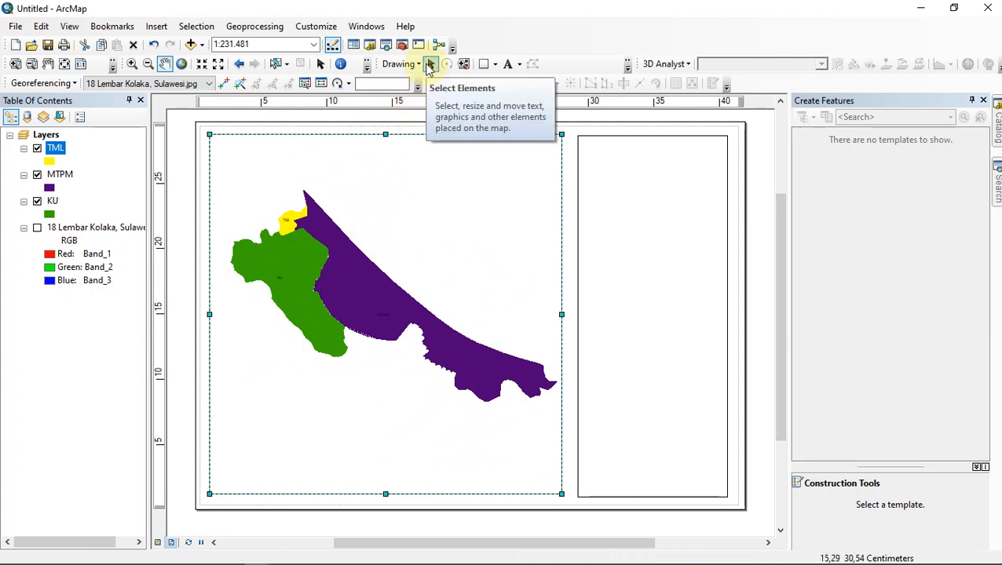
Extend the empty rectangle's top edge slightly upward to line up with the top of the map data frame
left_click(430, 65)
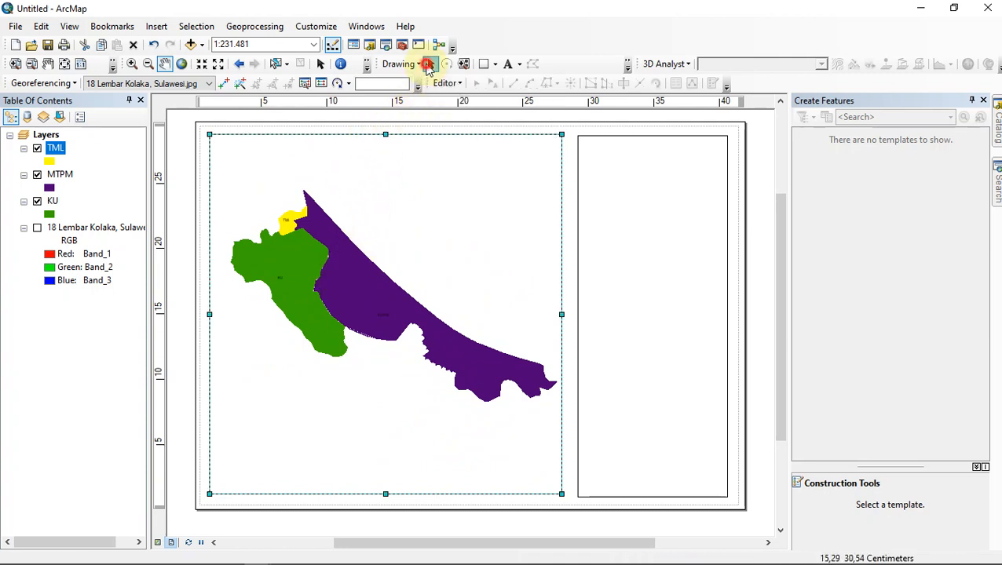
left_click(628, 247)
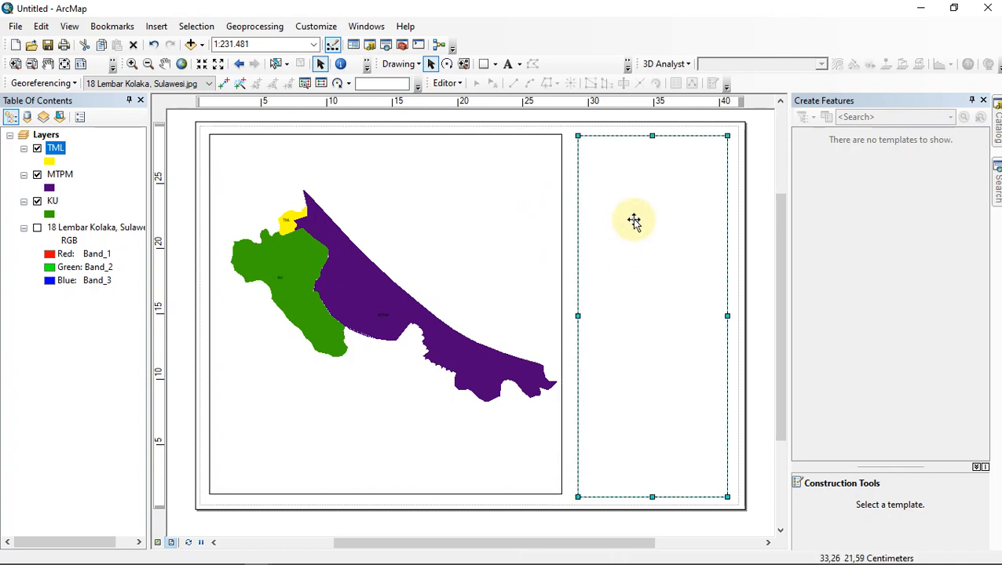
left_click_drag(651, 136, 648, 135)
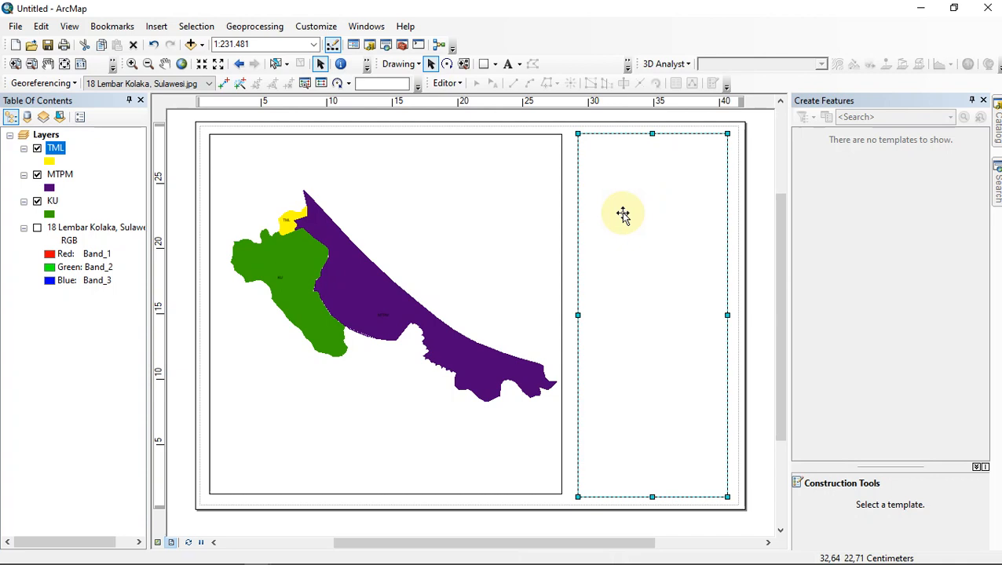
Add a line of heading text near the top of the empty rectangle beside the map
left_click(508, 66)
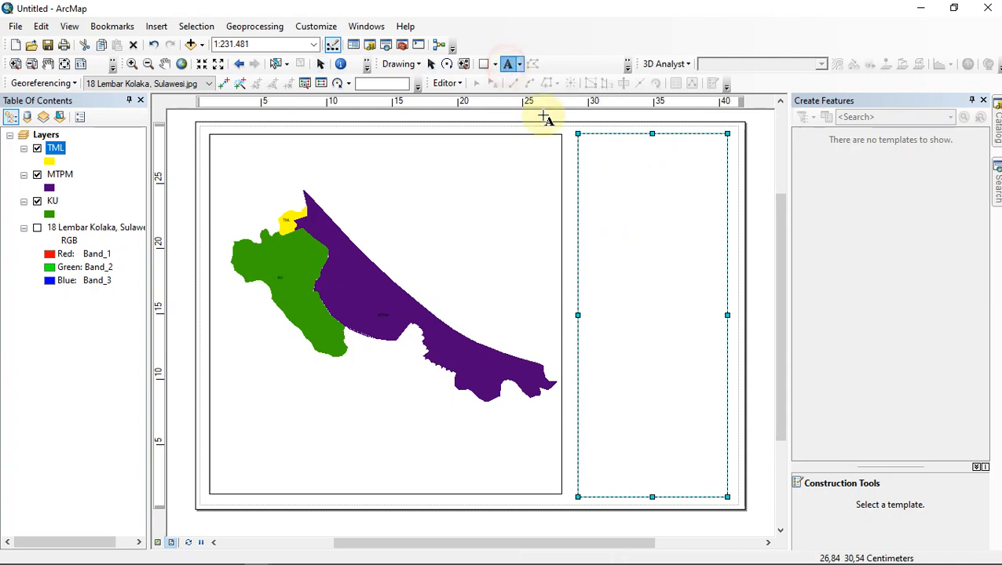
left_click(610, 148)
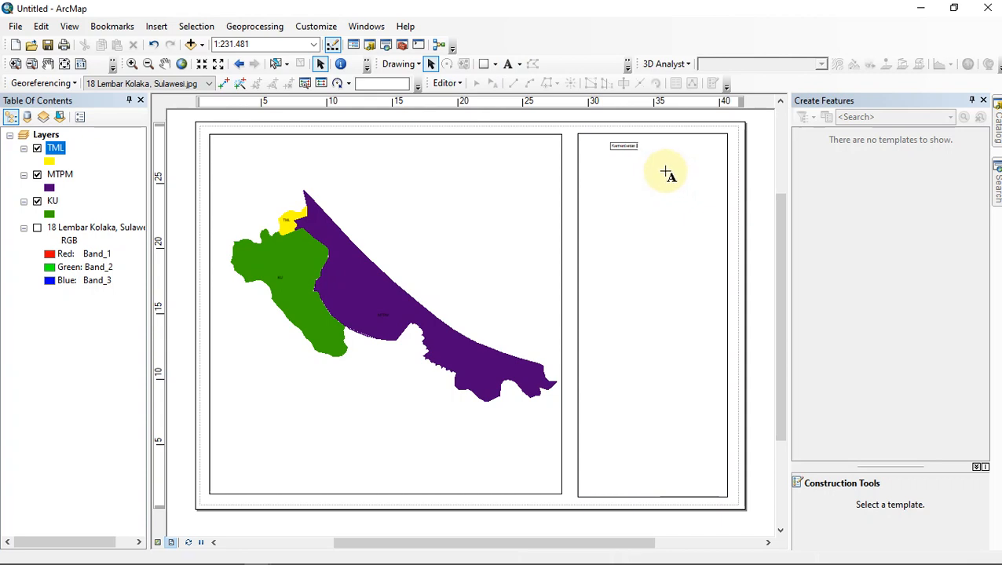
left_click(651, 149)
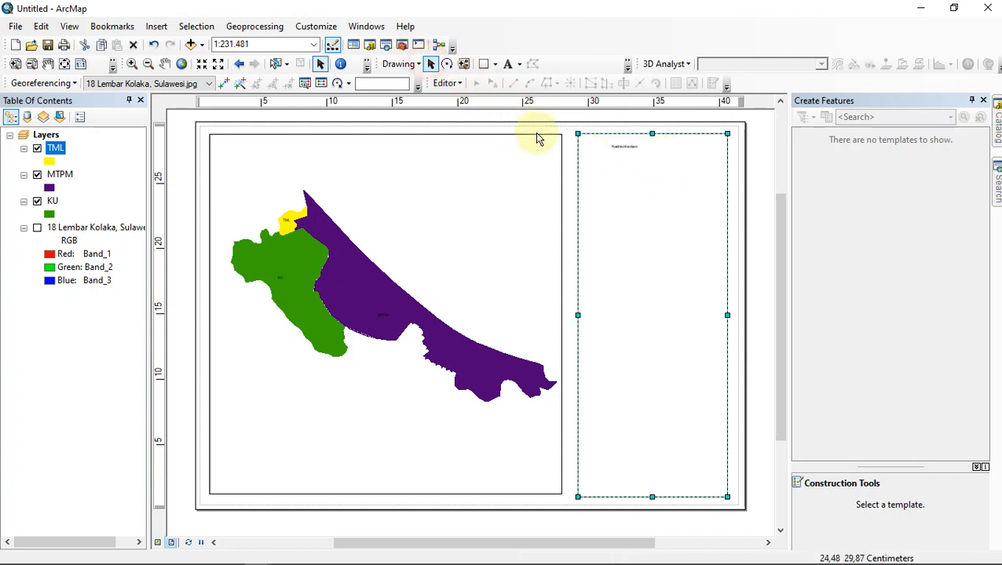
Replace the heading text in the side rectangle with "KEMENTERIAN PENDIDIKAN DAN KEBUDAYAAN REPUBLIK INDONESIA" and centre-align it
left_click(620, 148)
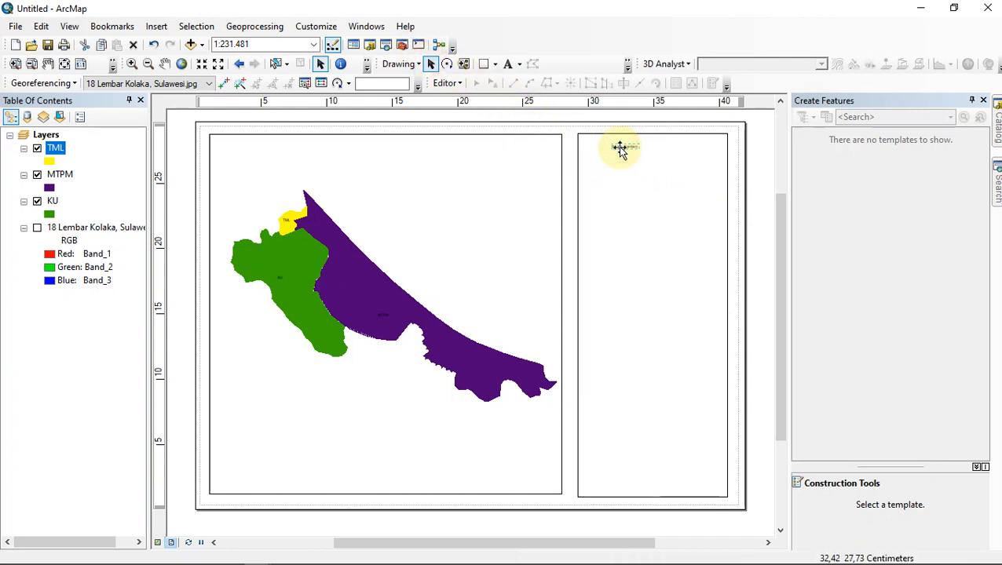
double_click(621, 149)
left_click(499, 206)
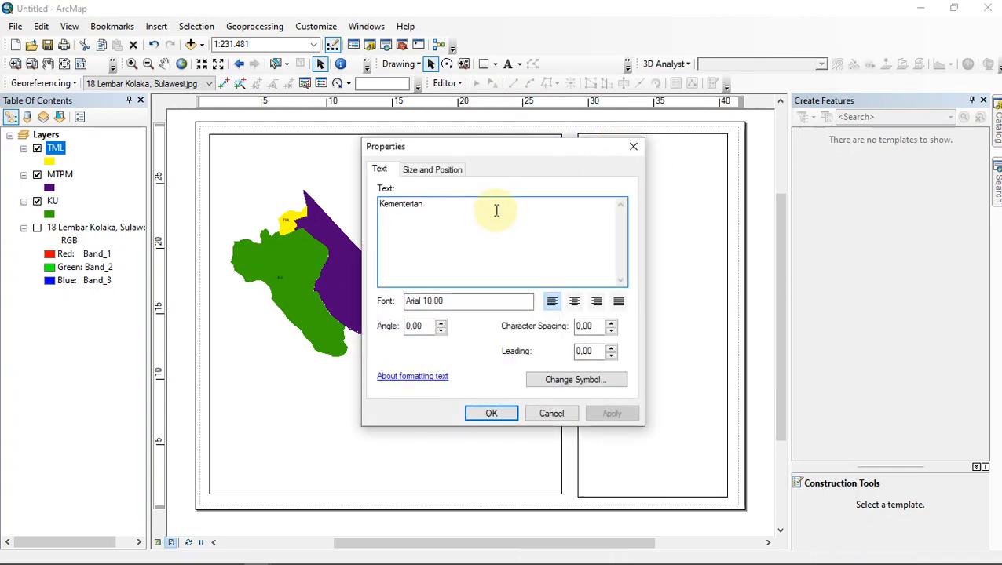
key("BackSpace")
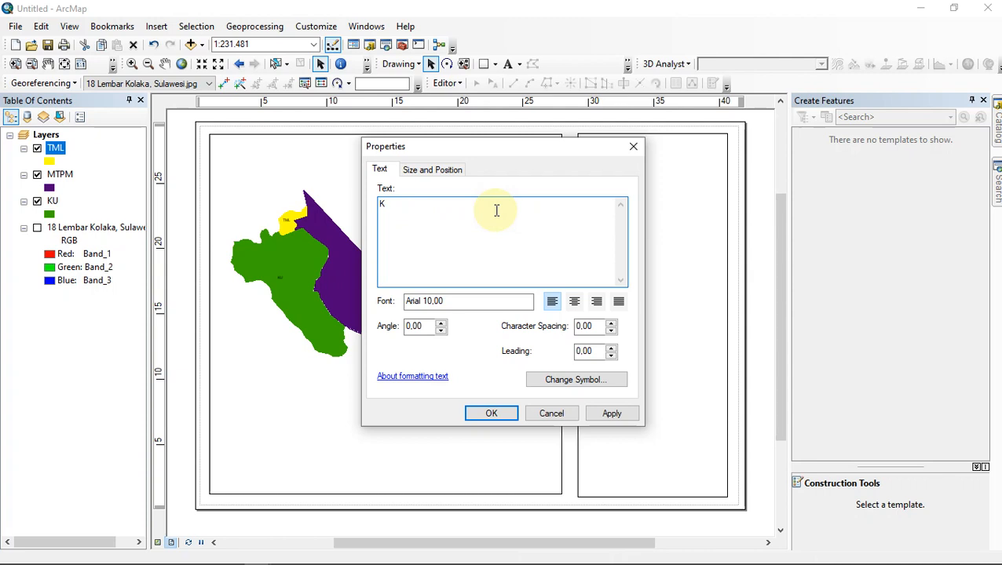
type("EMENTERIAN")
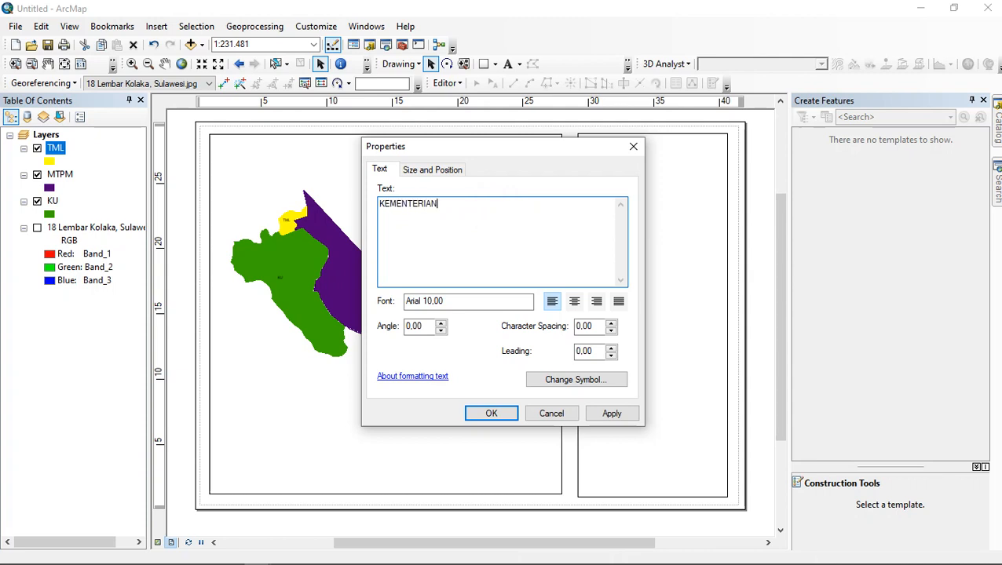
type(" PE")
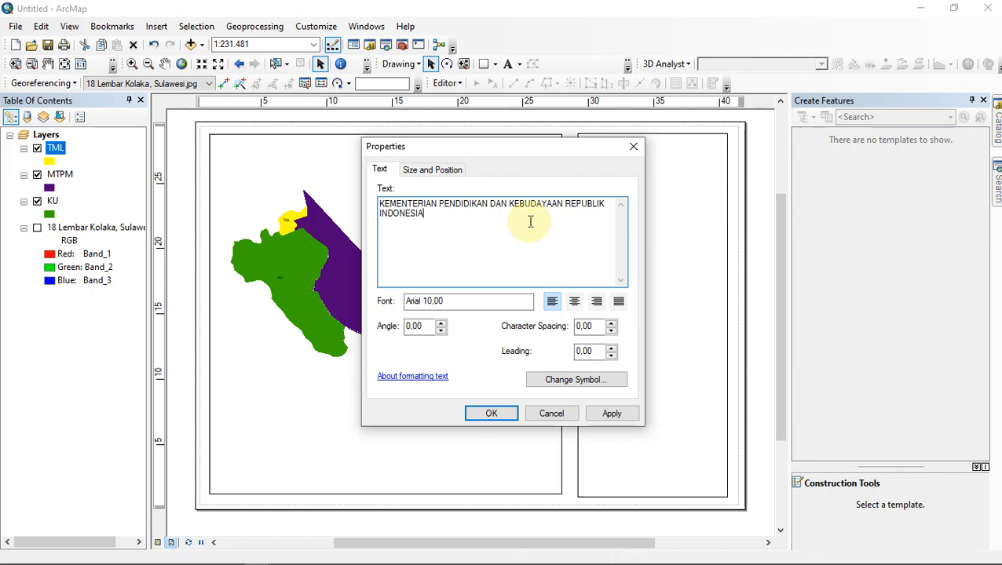
left_click(574, 301)
left_click(608, 414)
left_click(500, 414)
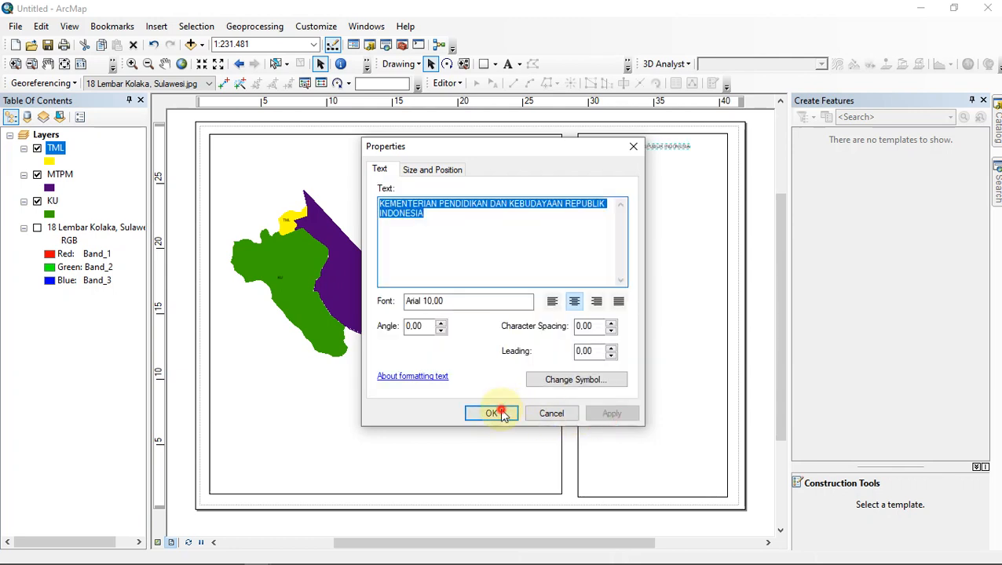
Move the heading line over the side rectangle and format it in bold Times New Roman, size 10
left_click(610, 149)
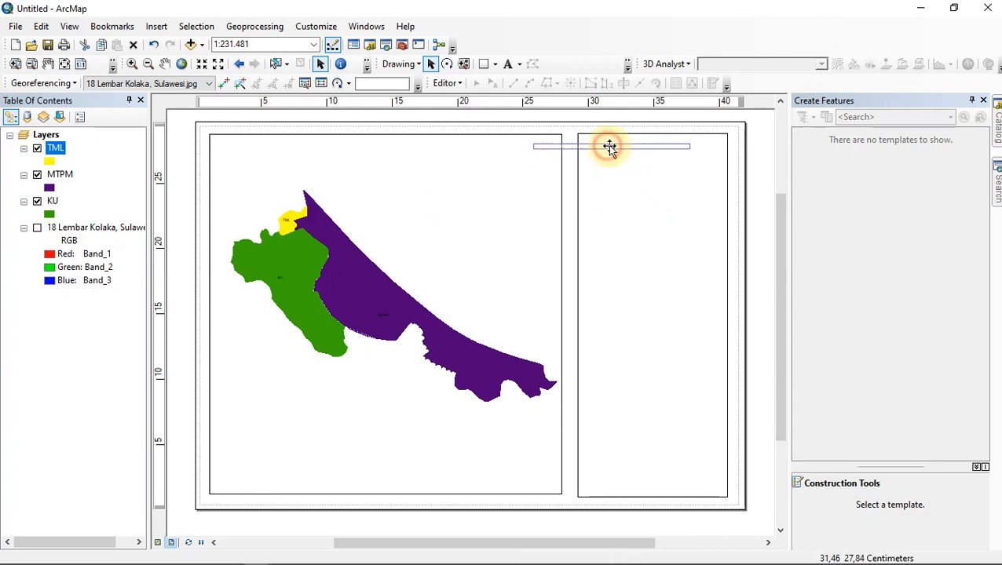
left_click_drag(610, 149, 646, 146)
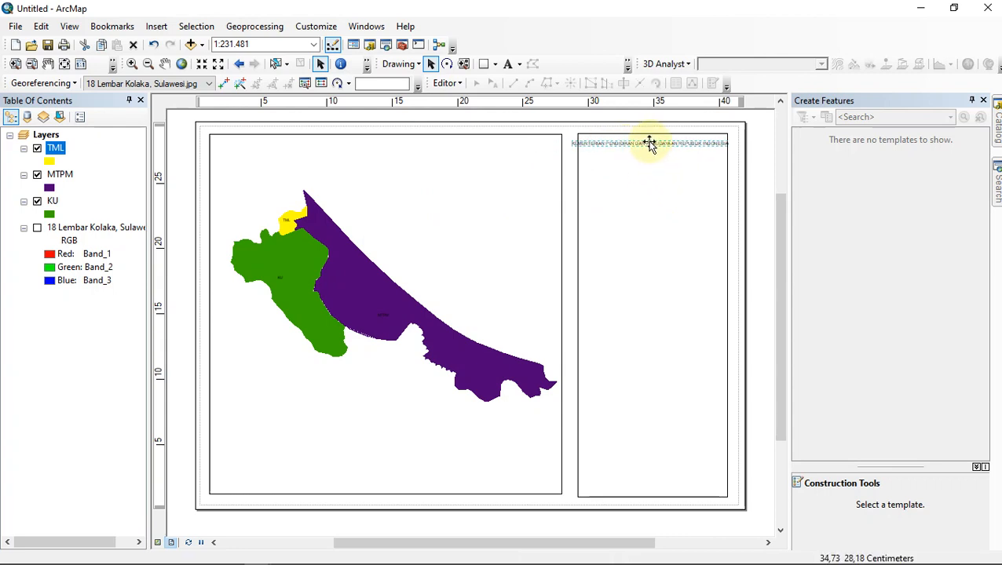
left_click(627, 63)
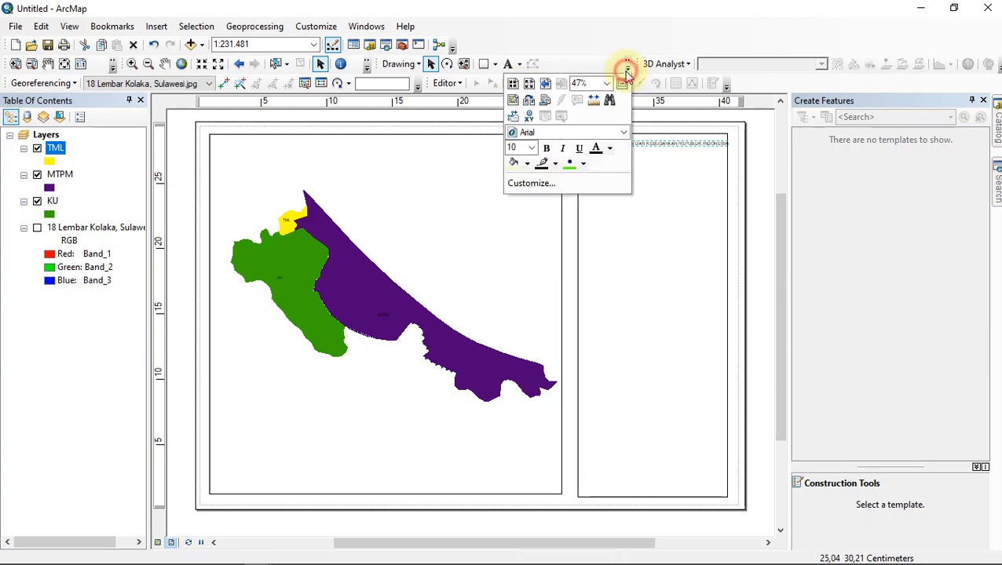
left_click(624, 133)
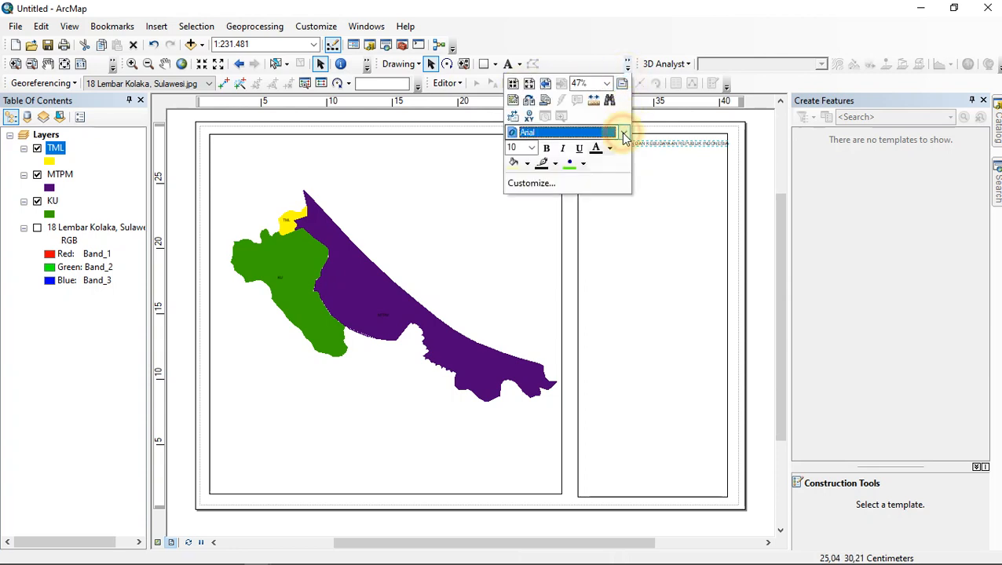
left_click(593, 133)
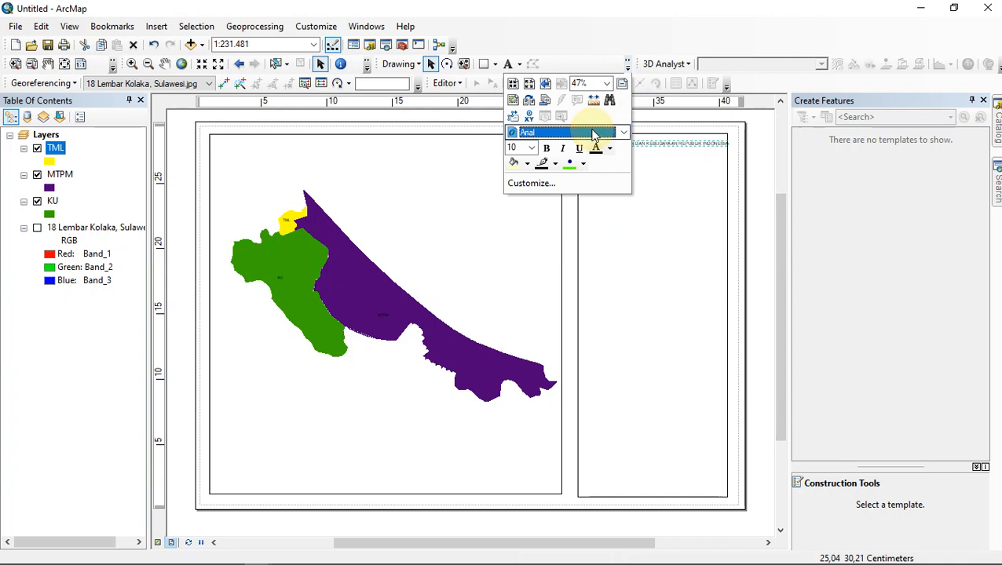
type("ti")
left_click(531, 148)
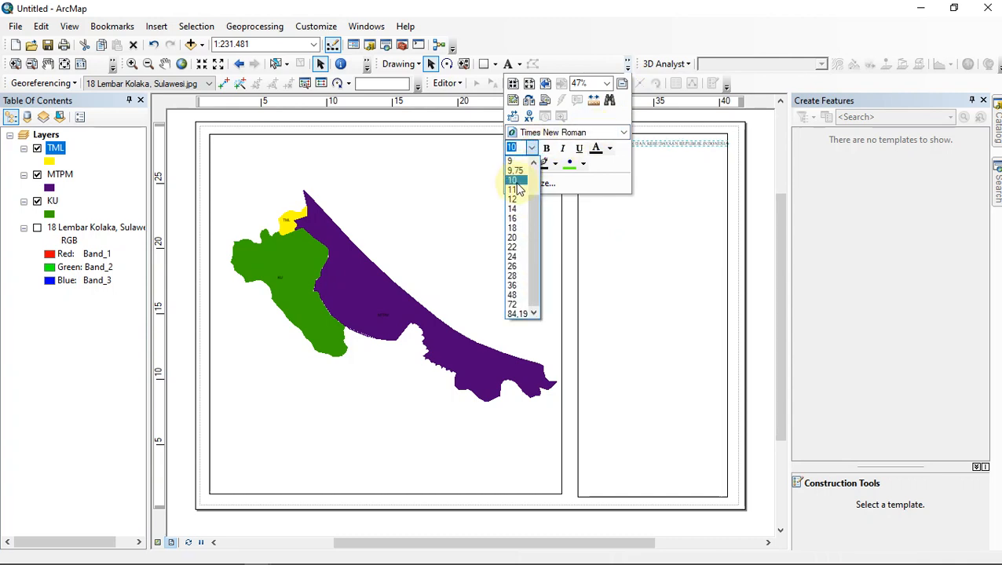
left_click(514, 182)
left_click(543, 154)
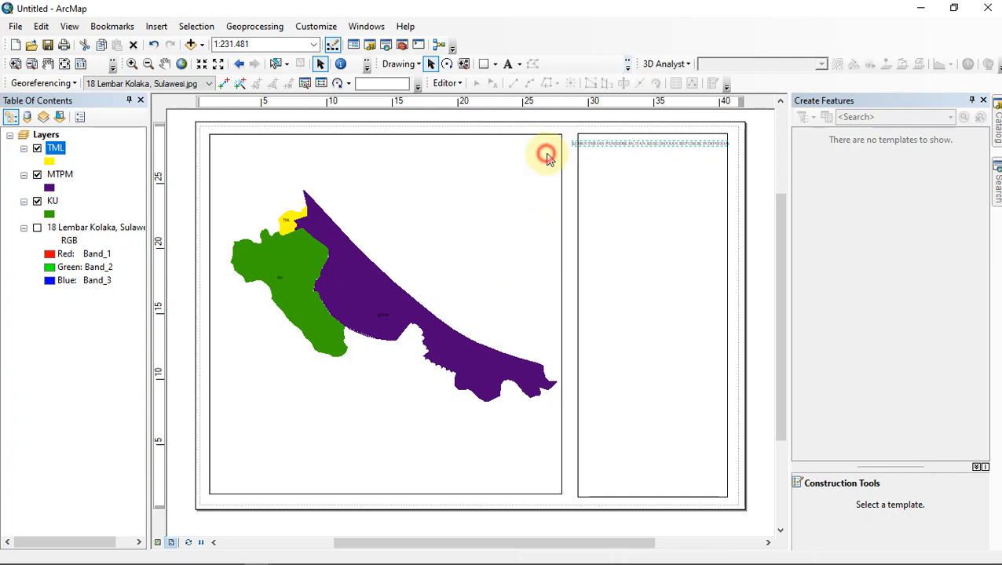
Reduce the heading line's font size to 9 and reposition it so it fits between the rectangle's side borders
scroll(646, 170, "up", 3)
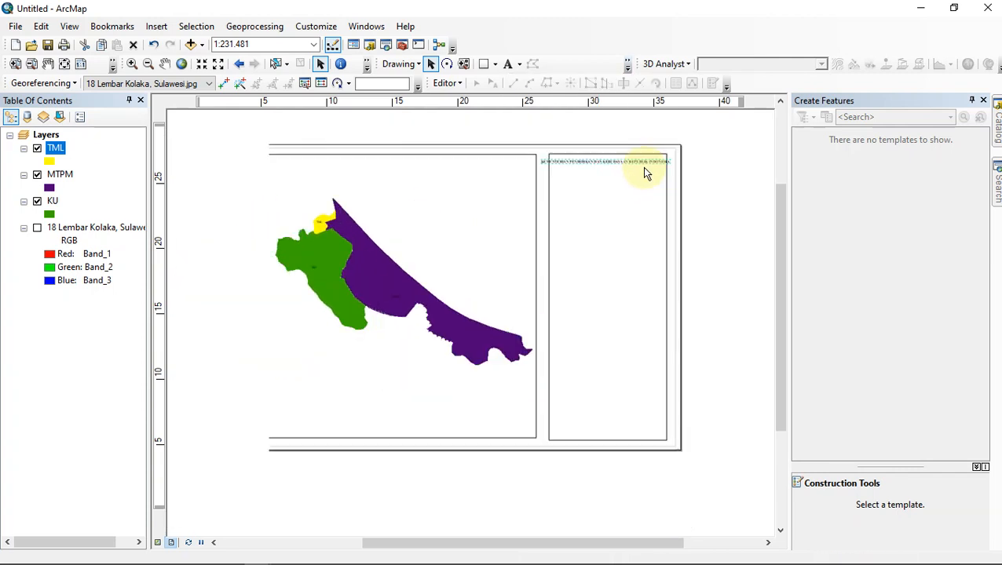
left_click(573, 155)
left_click(462, 155)
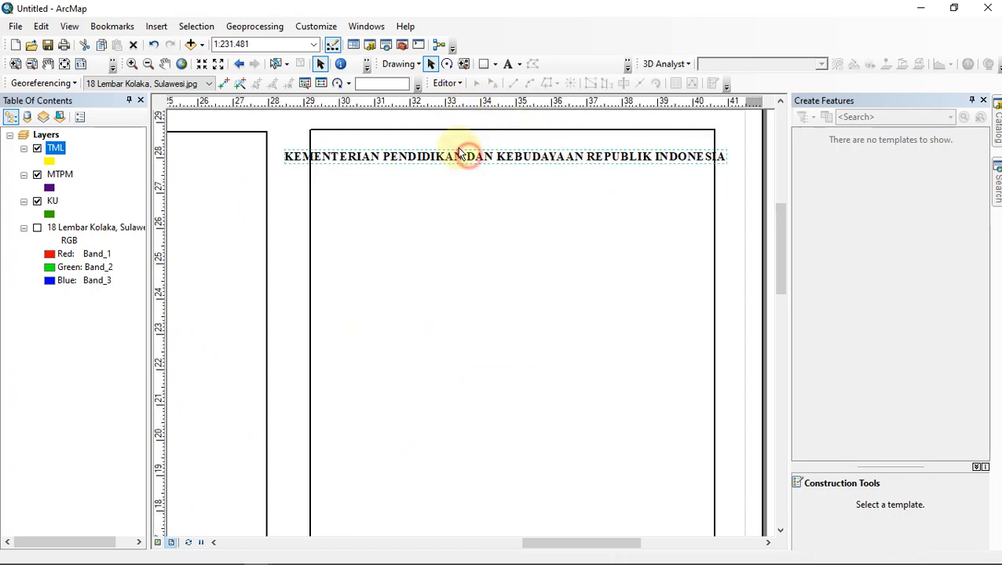
left_click(518, 65)
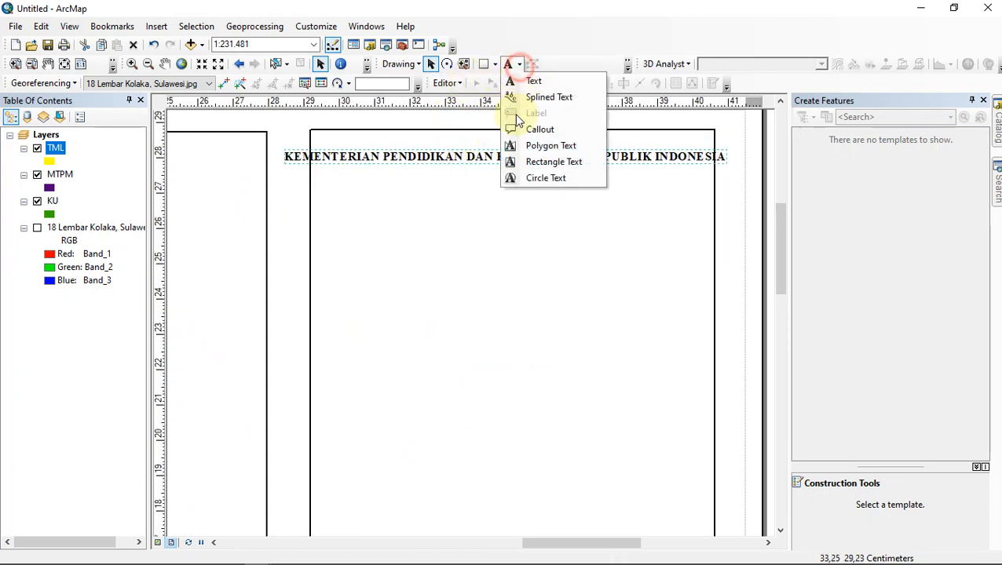
left_click(627, 66)
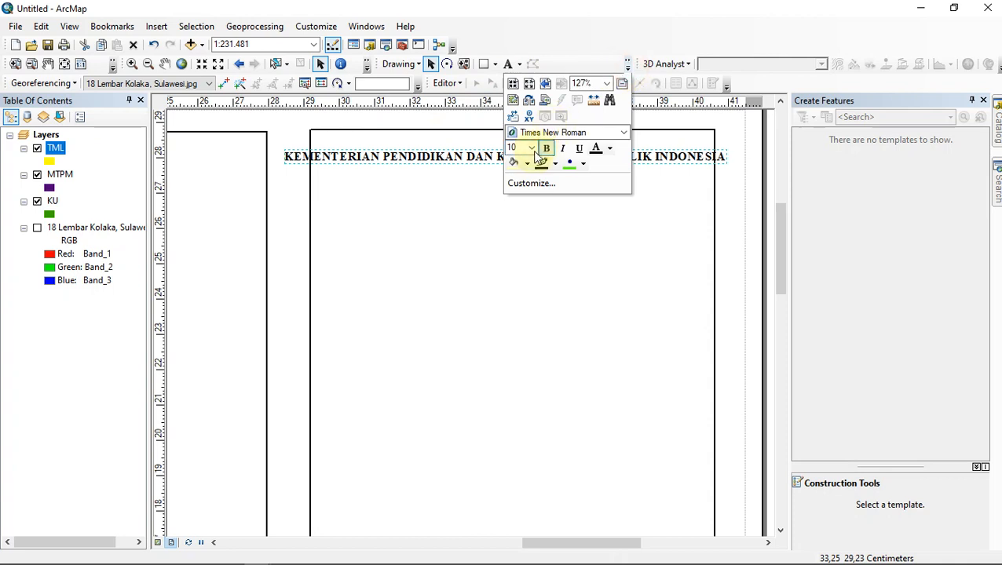
left_click(532, 148)
left_click(515, 170)
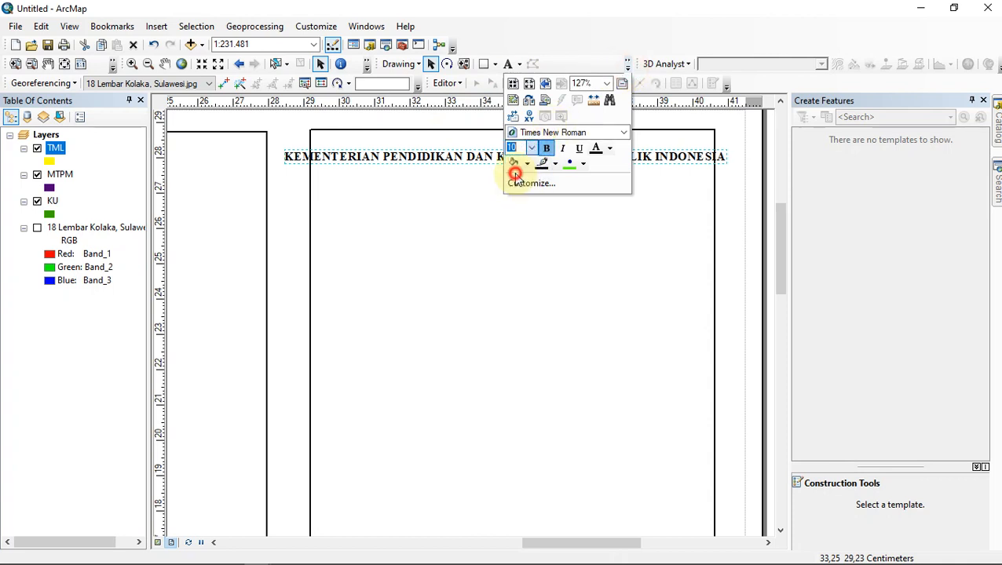
left_click(532, 147)
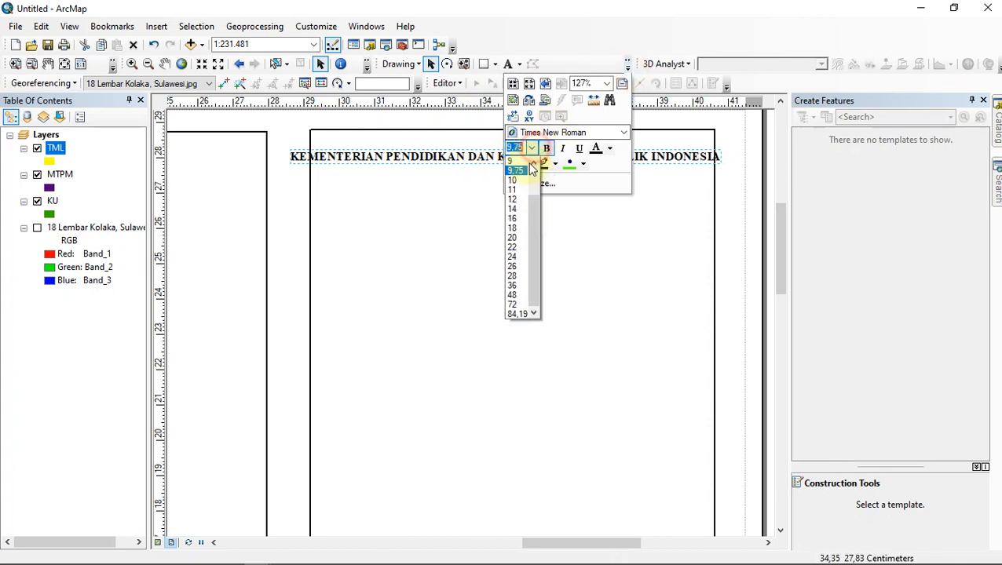
left_click(511, 162)
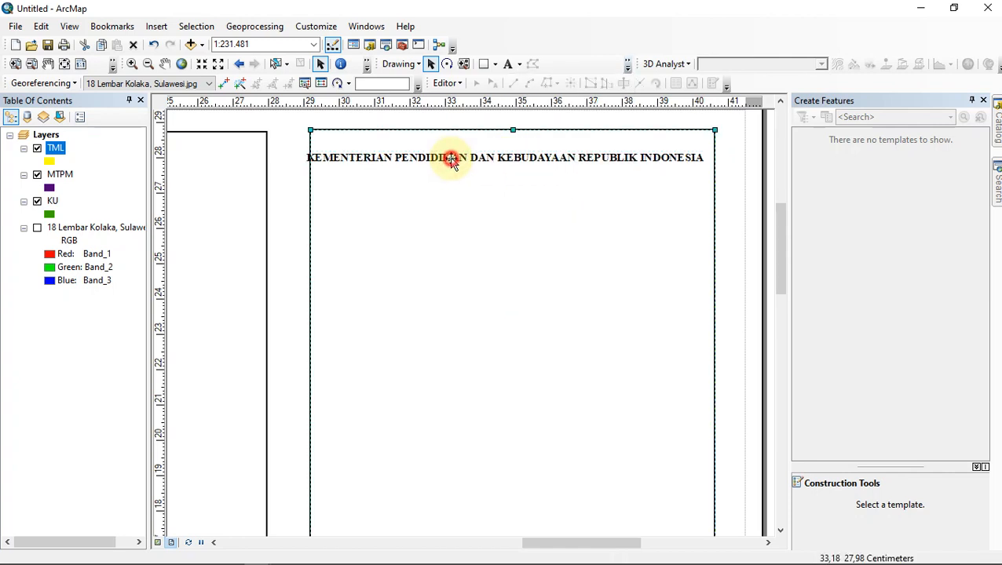
left_click_drag(451, 160, 459, 156)
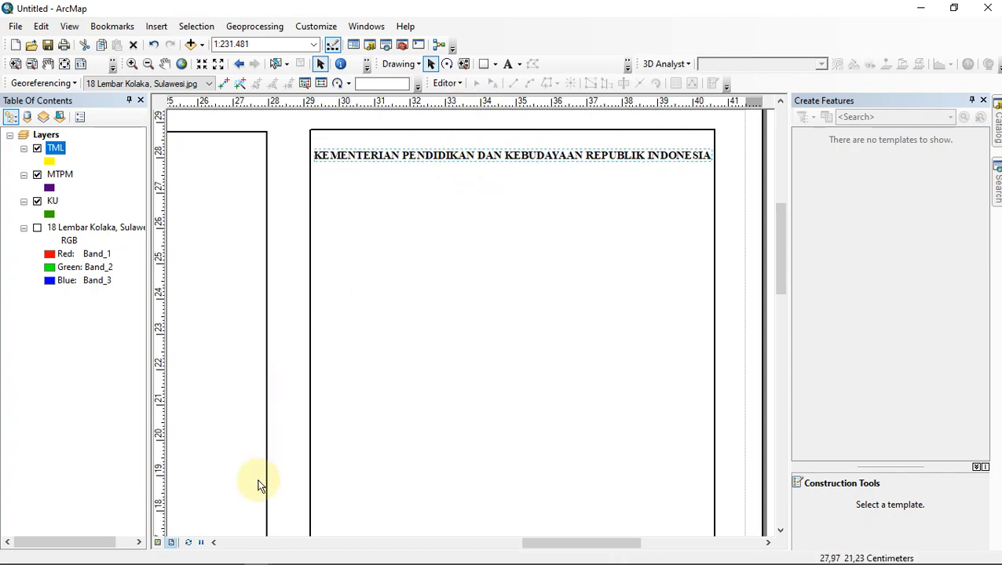
Switch to the Pertemuan 1 map document and copy the four-line institution heading at the head of its side panel
mouse_move(290, 555)
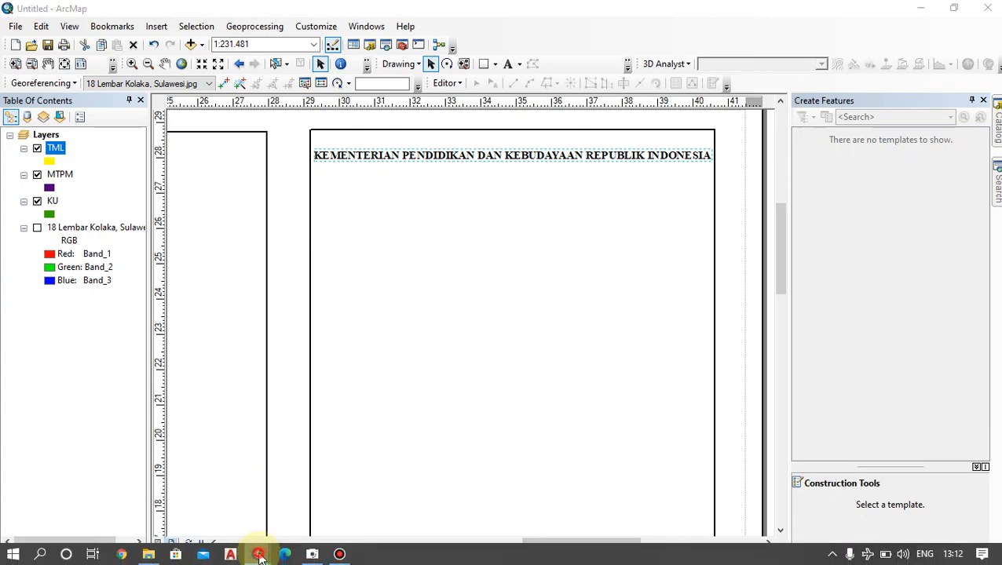
mouse_move(257, 553)
left_click(355, 477)
left_click(541, 209)
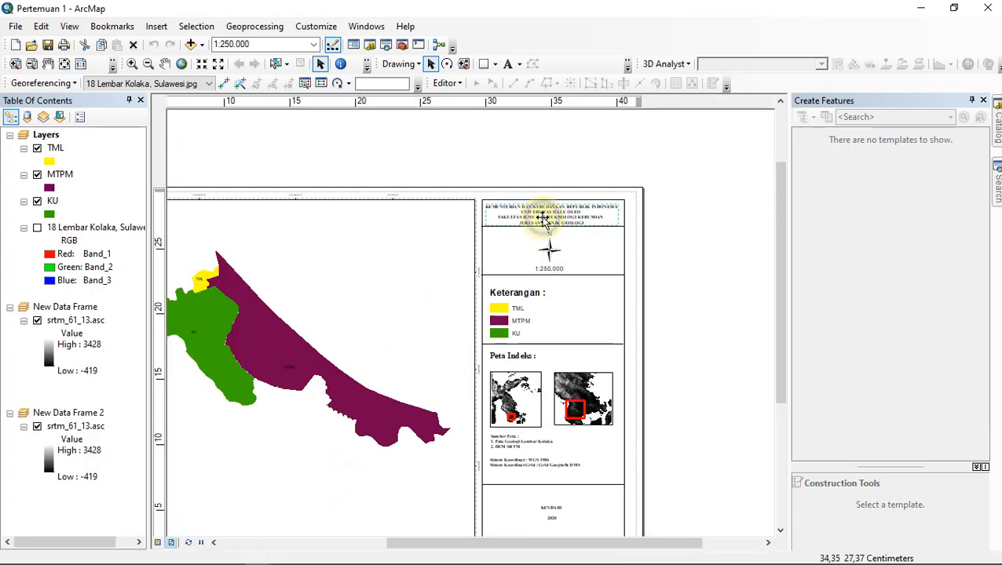
right_click(542, 220)
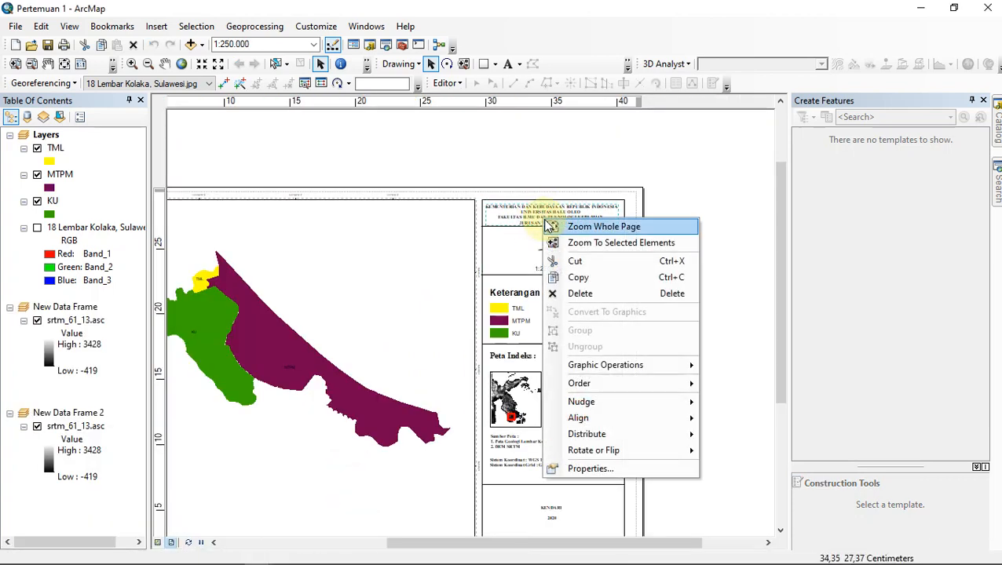
left_click(577, 277)
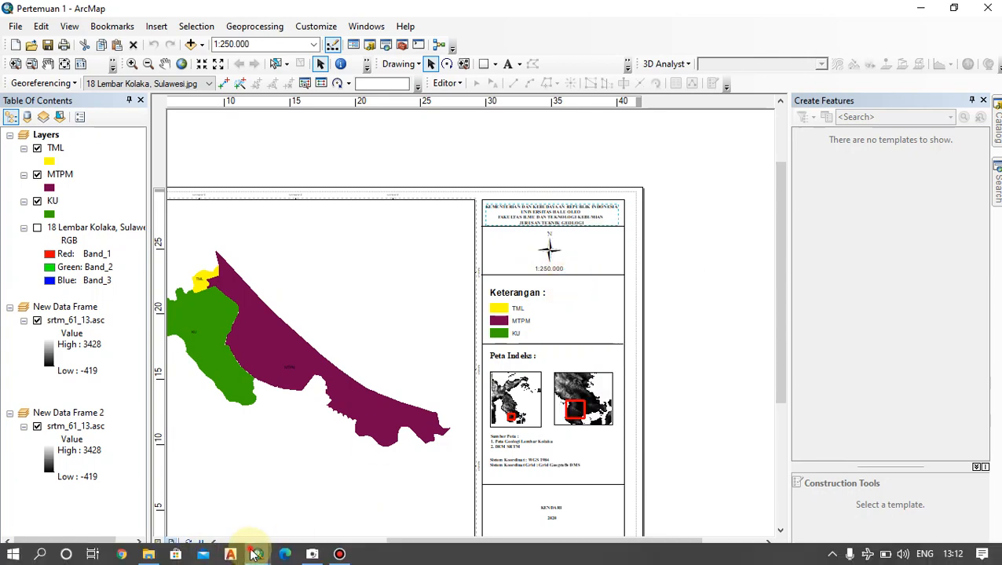
Return to the Untitled map, paste the copied institution heading, and move it below the single heading line
mouse_move(255, 553)
left_click(196, 503)
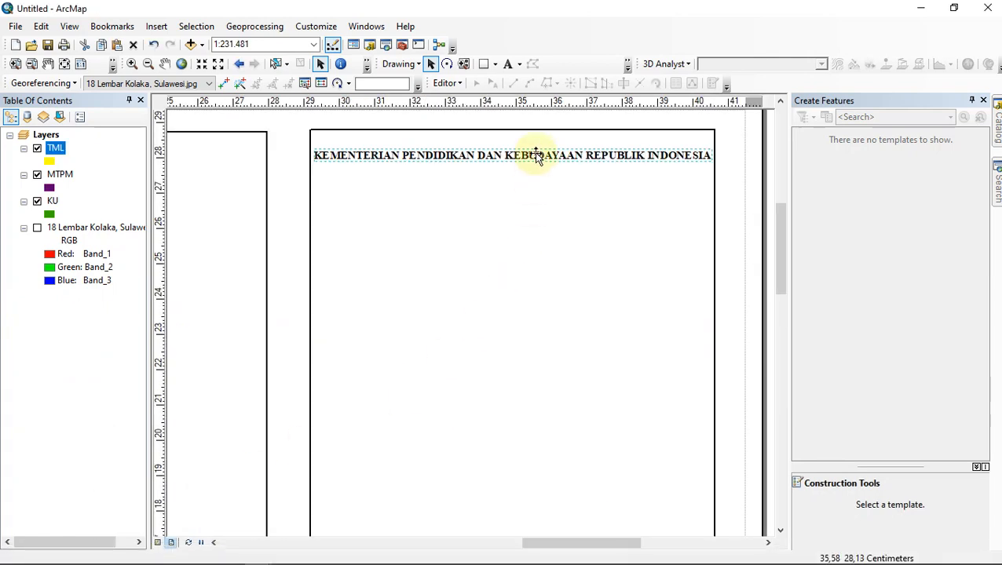
right_click(543, 212)
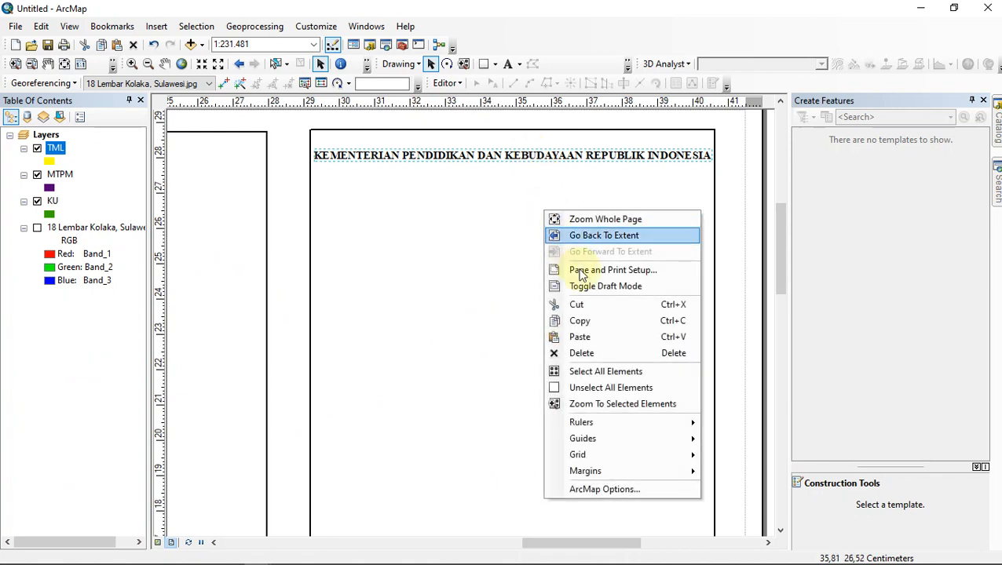
left_click(587, 333)
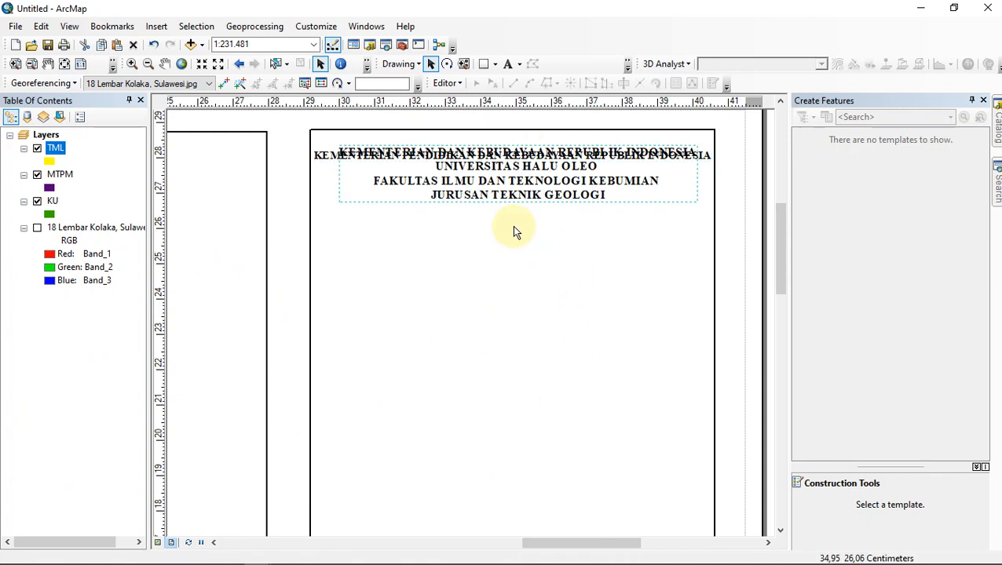
scroll(513, 226, "down", 1)
left_click_drag(501, 179, 502, 210)
Delete the old single-line heading and move the pasted four-line heading up to the head of the rectangle
left_click(504, 165)
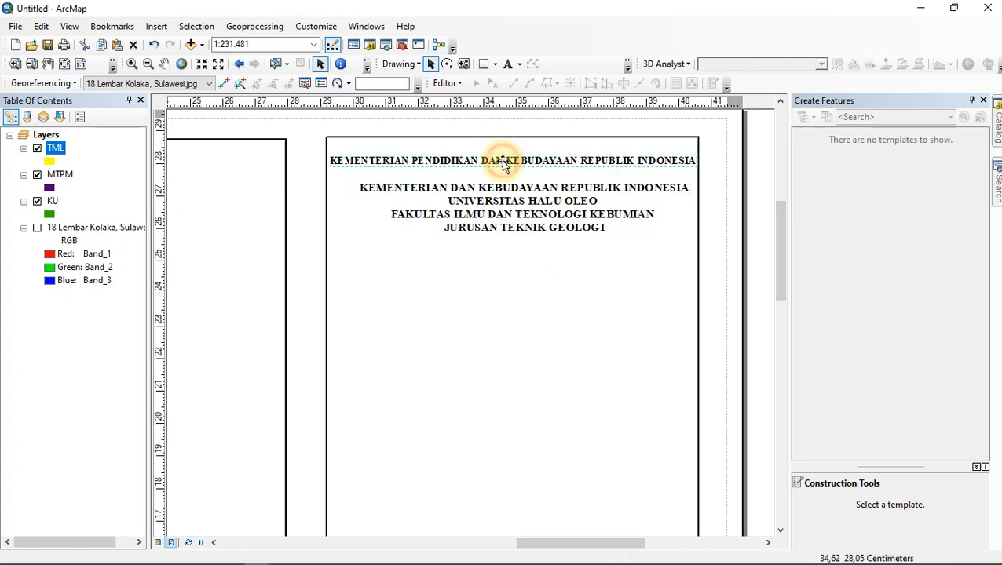
key("Delete")
left_click(512, 202)
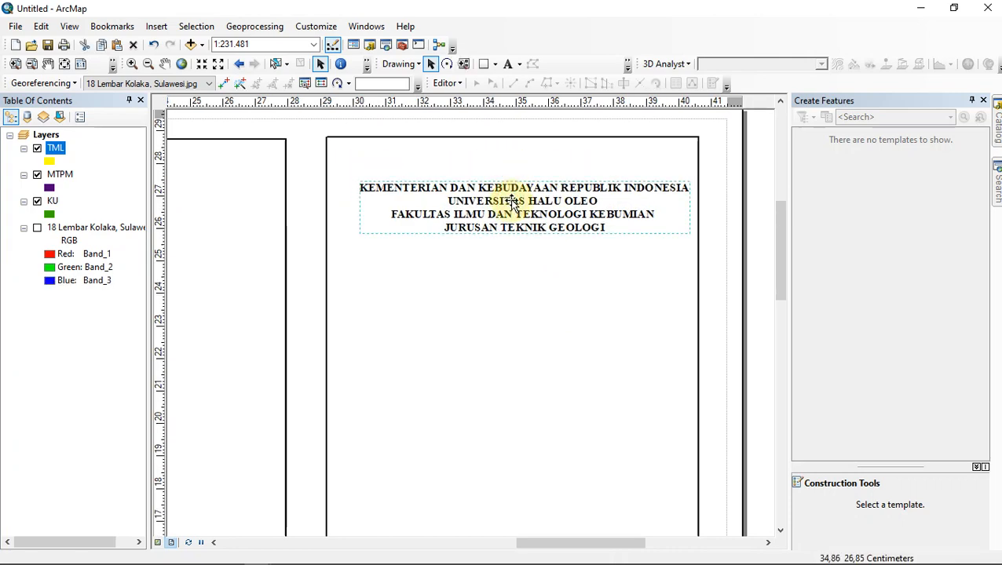
left_click_drag(512, 202, 495, 165)
Insert "PENDIDIKAN" after "KEMENTERIAN" in the first line of the pasted heading
left_click(472, 159)
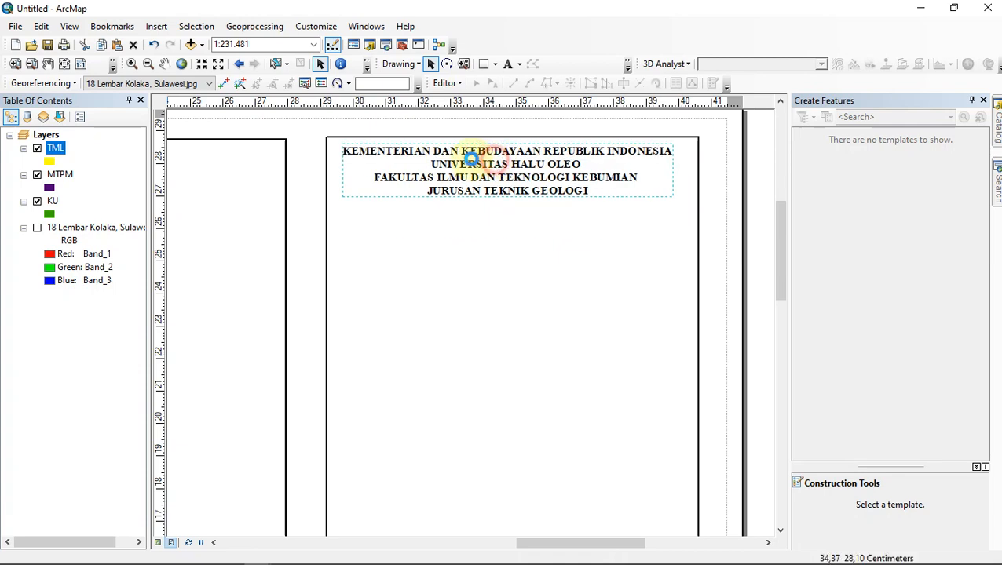
double_click(472, 159)
left_click(441, 210)
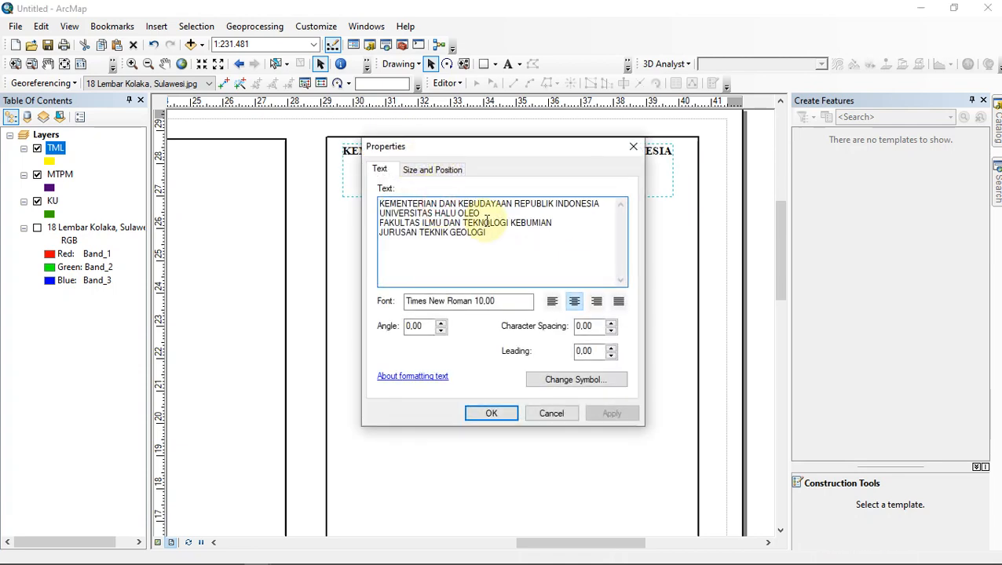
type("PENDIDI")
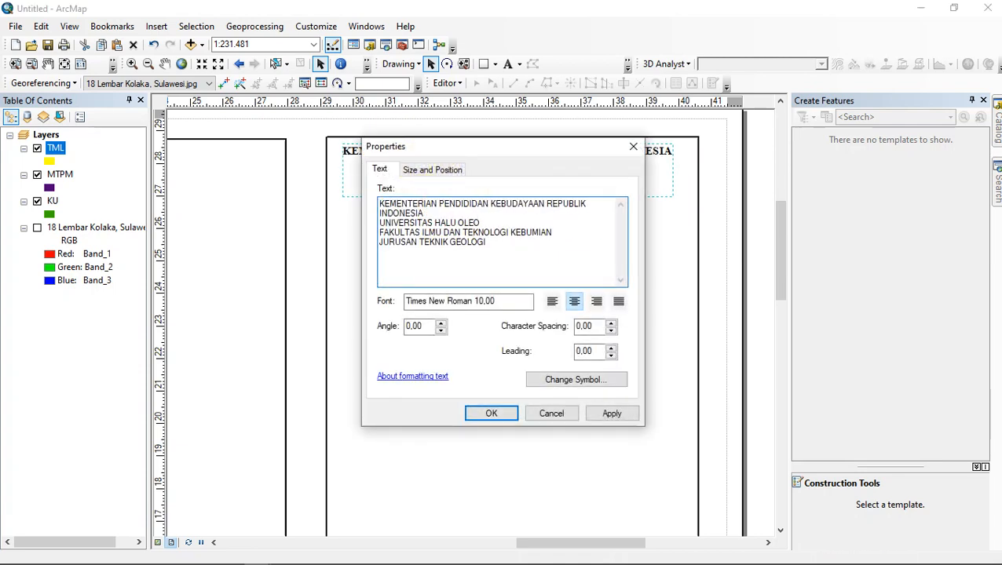
type("KAN")
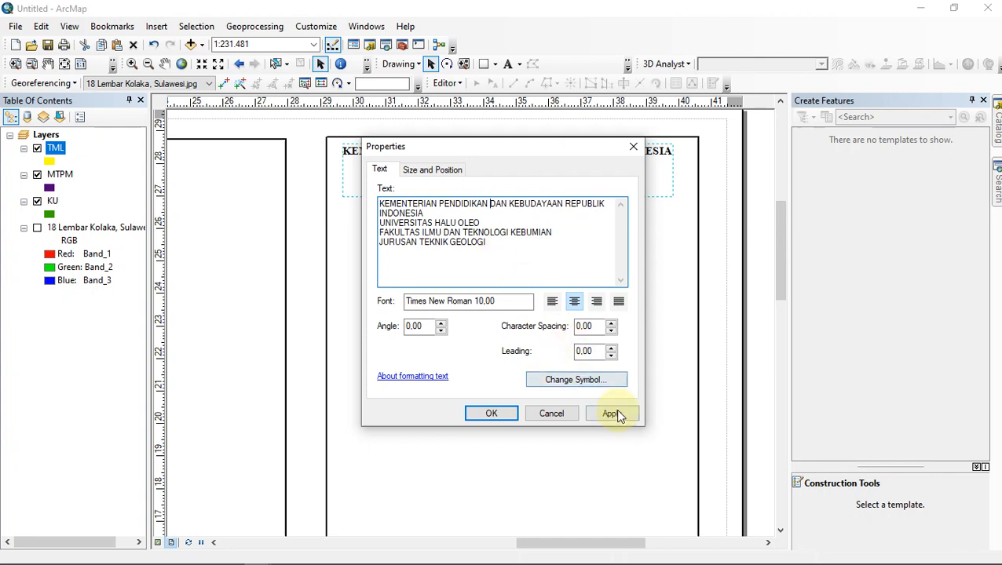
left_click(613, 414)
left_click(491, 413)
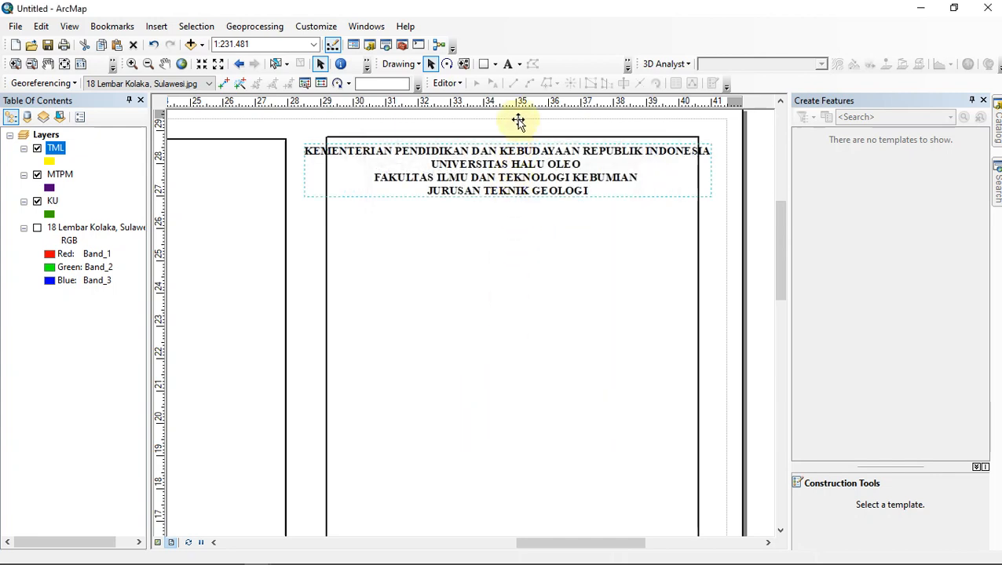
Reduce the four-line institution heading to font size 9 and centre it within the head of the side panel rectangle
left_click(627, 64)
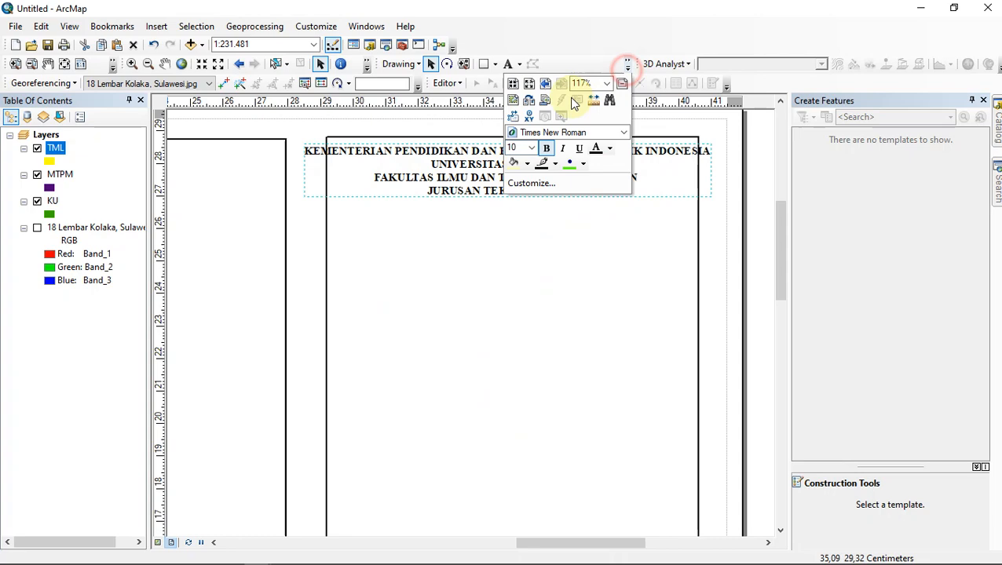
left_click(531, 147)
left_click(528, 161)
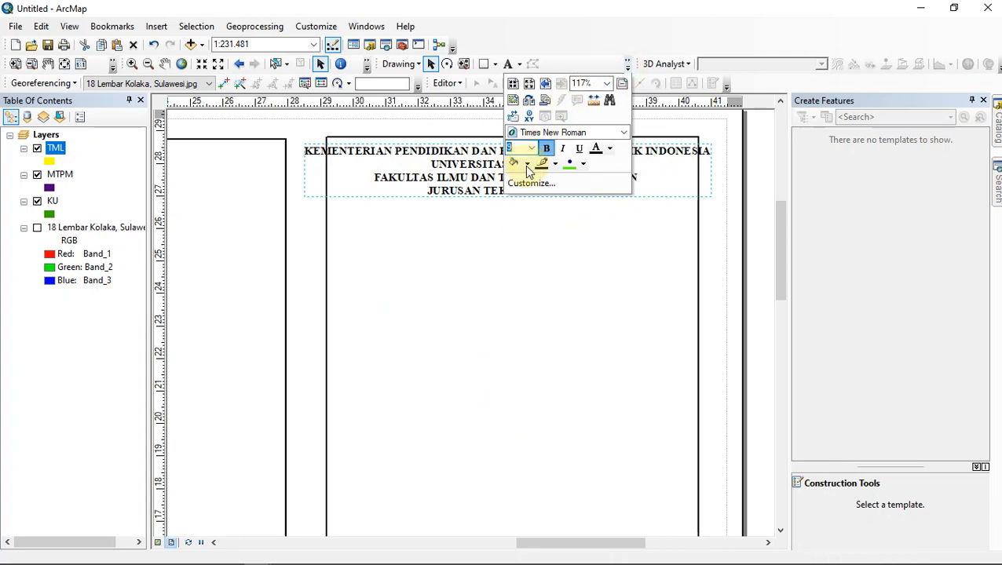
left_click(473, 174)
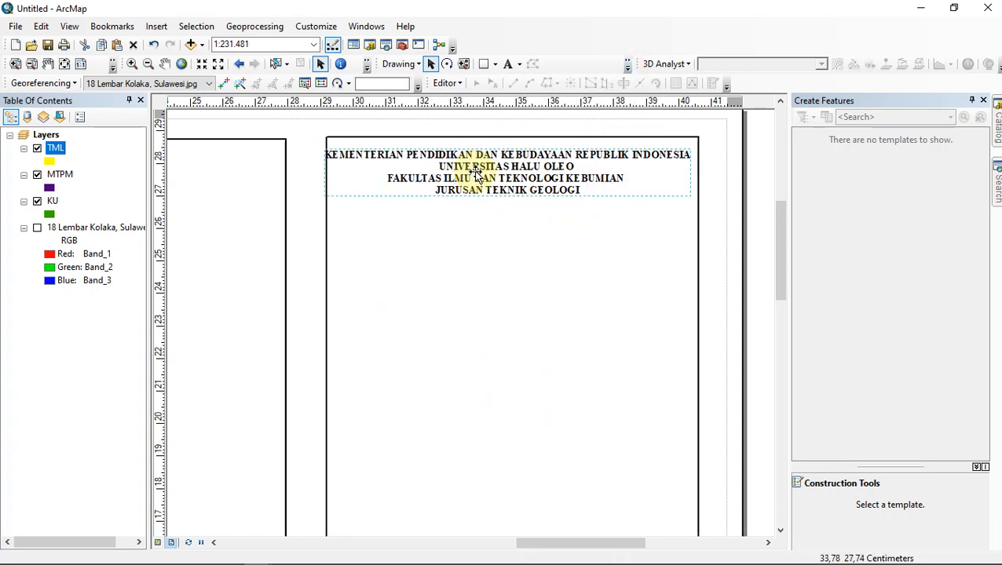
left_click_drag(475, 172, 492, 173)
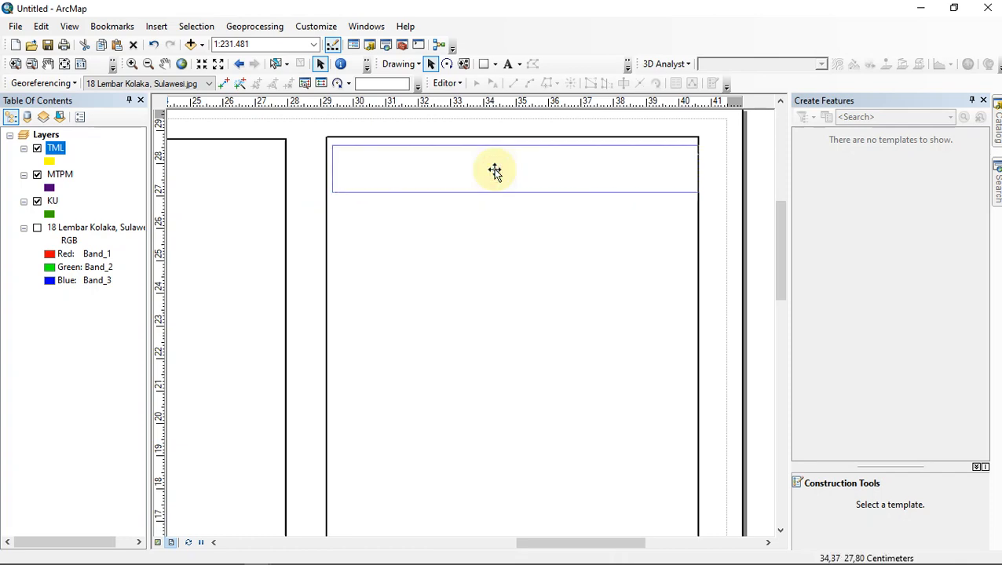
left_click_drag(494, 171, 488, 167)
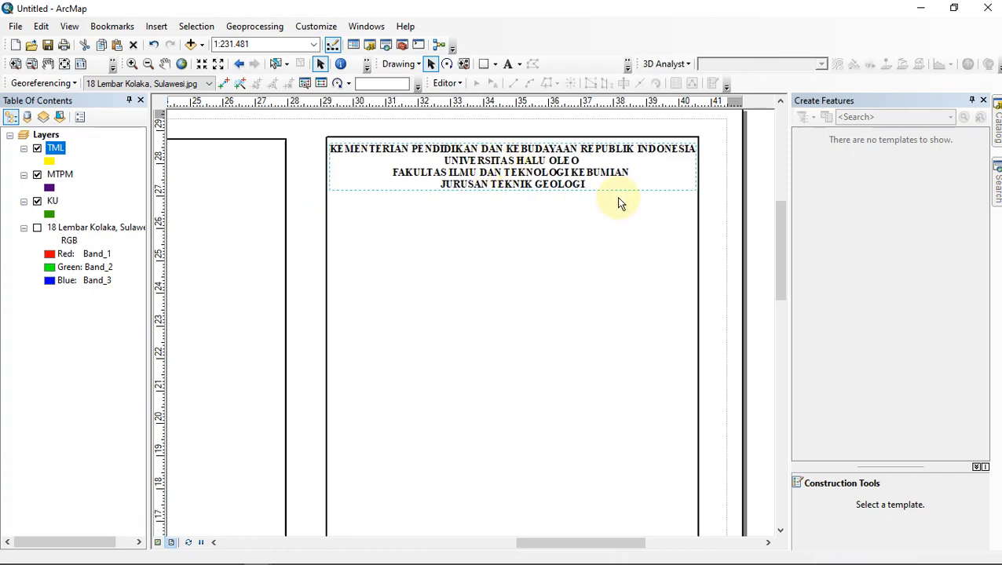
left_click_drag(651, 165, 651, 177)
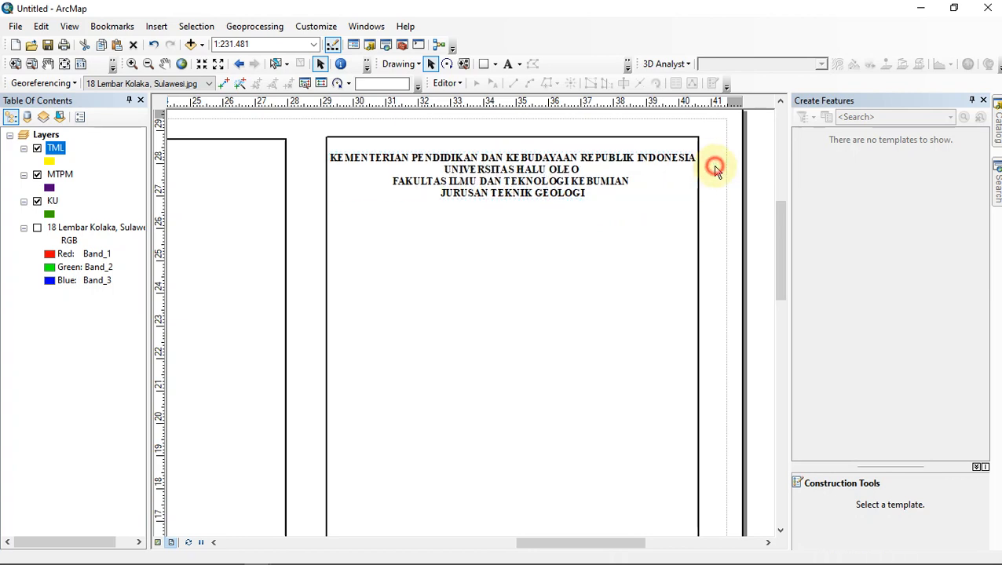
left_click(680, 207)
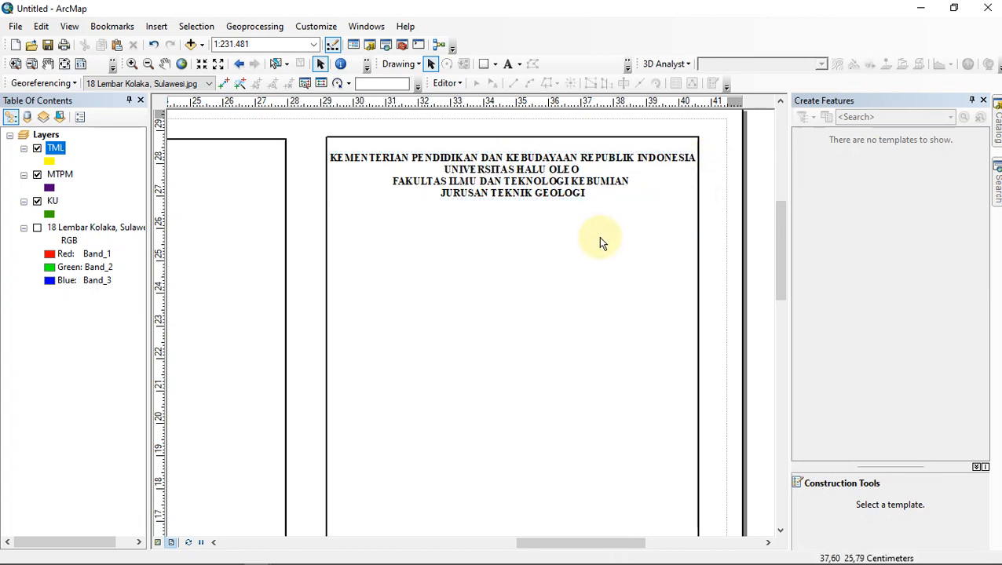
Draw a horizontal line about 11.4 cm long across the side panel just beneath the heading, using a temporary ruler guide, and clear the guide
left_click(494, 66)
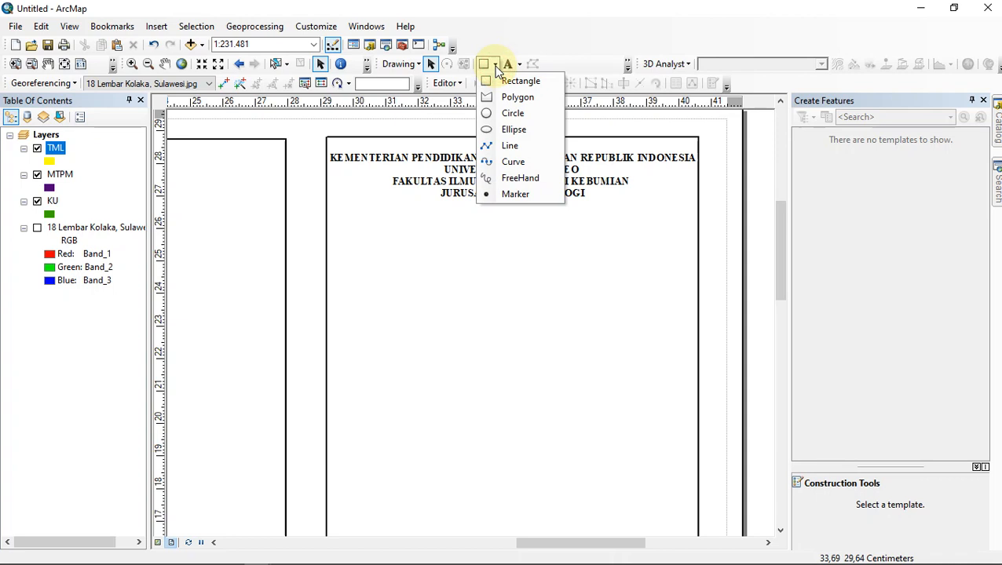
left_click(509, 146)
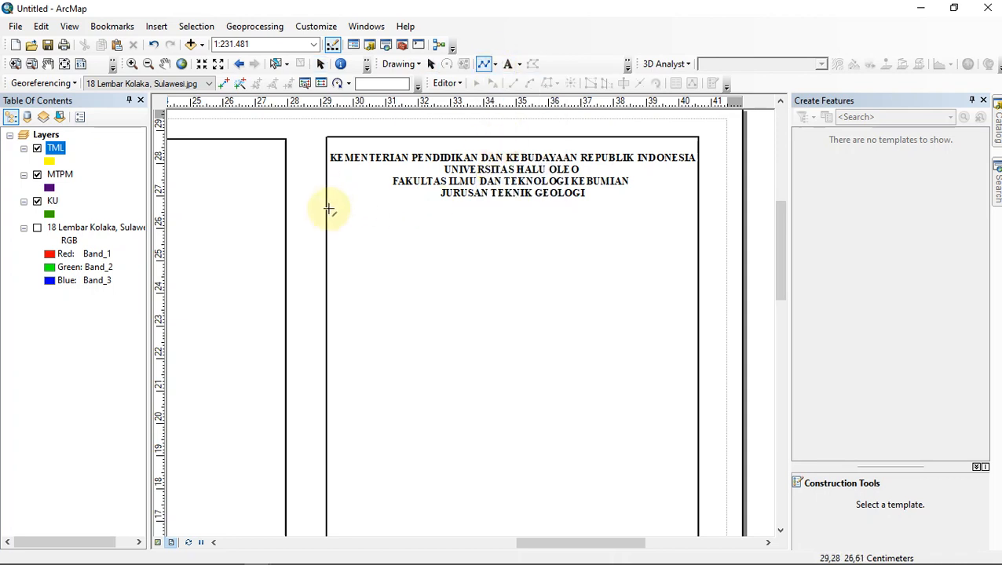
left_click(165, 198)
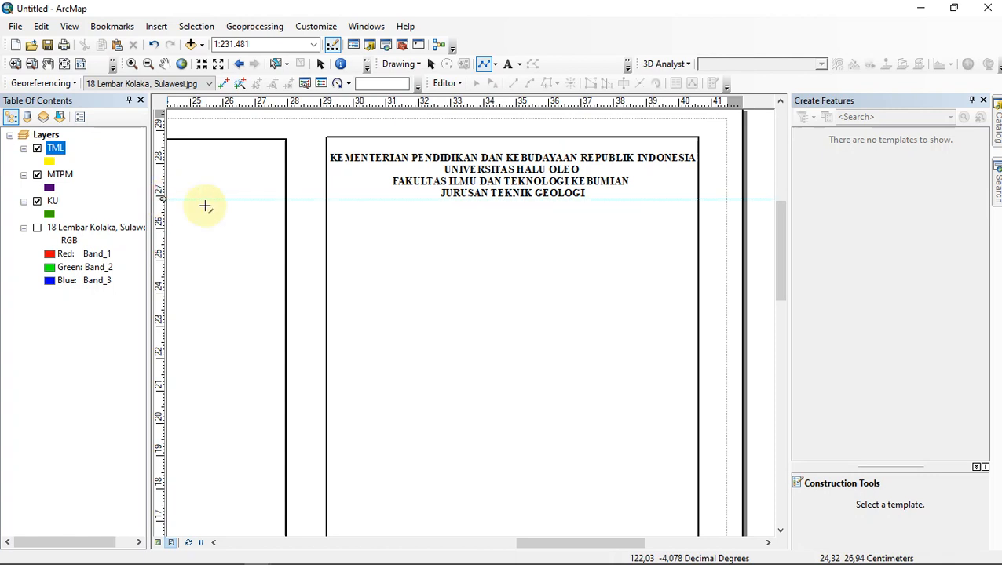
left_click(327, 199)
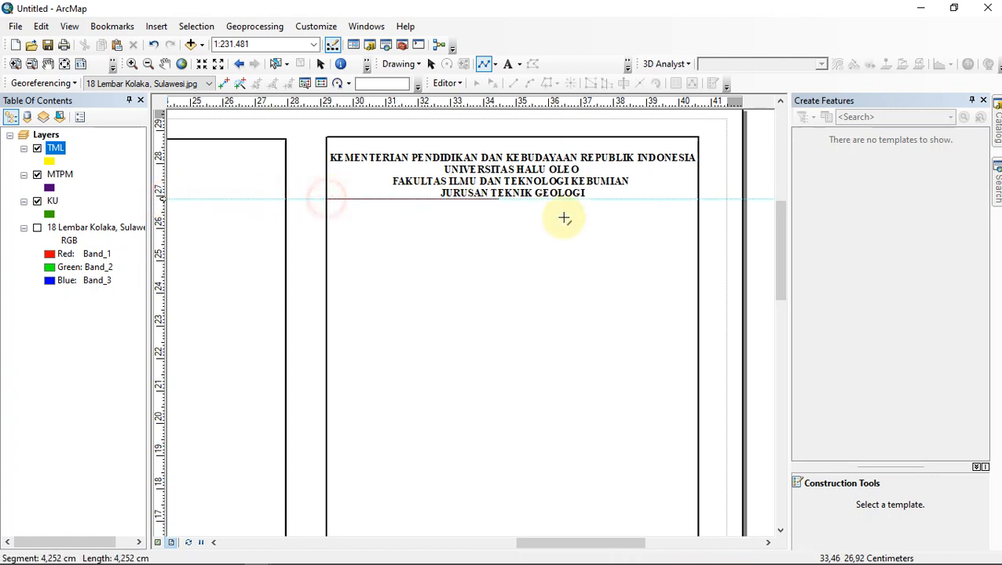
double_click(699, 200)
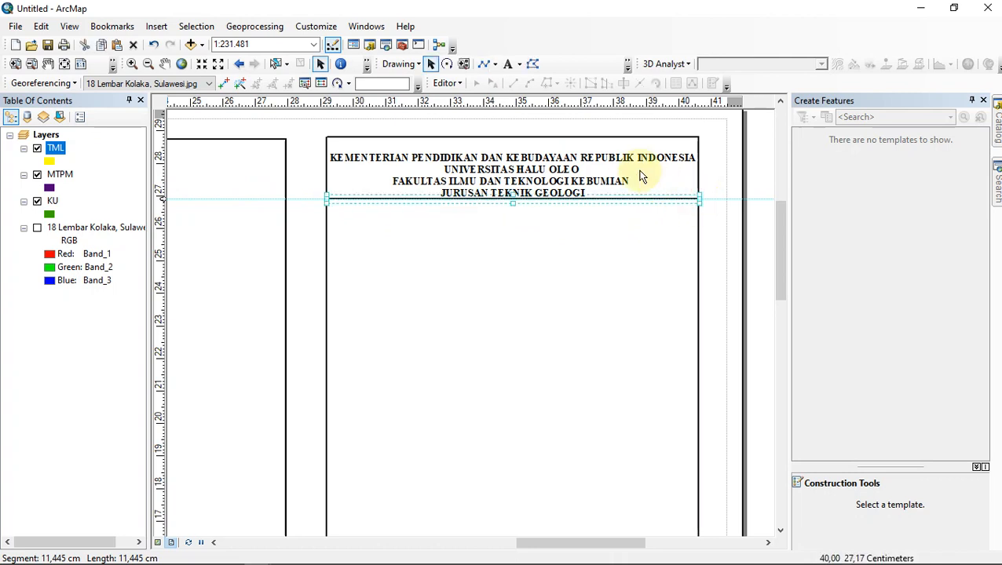
right_click(161, 198)
left_click(189, 245)
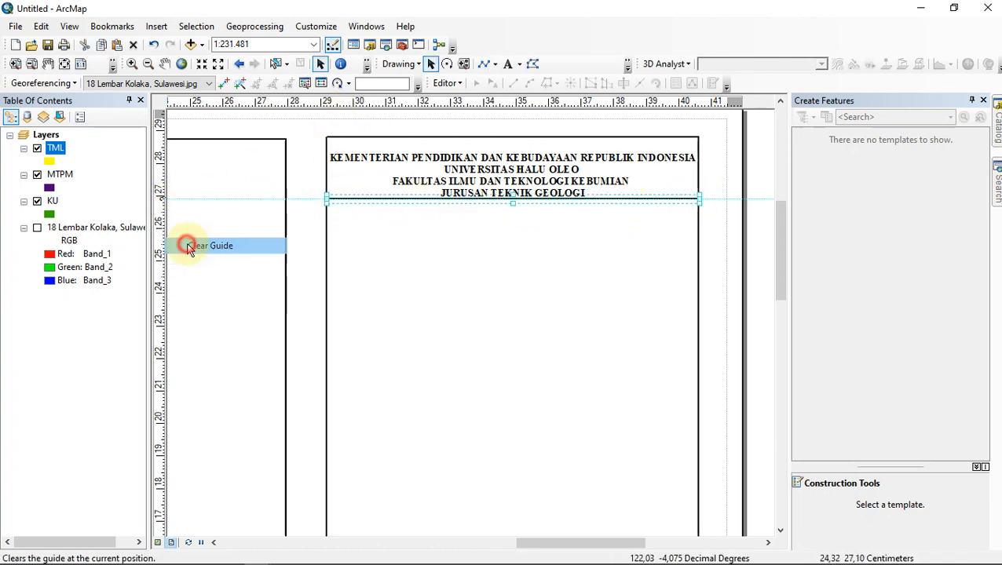
left_click(544, 235)
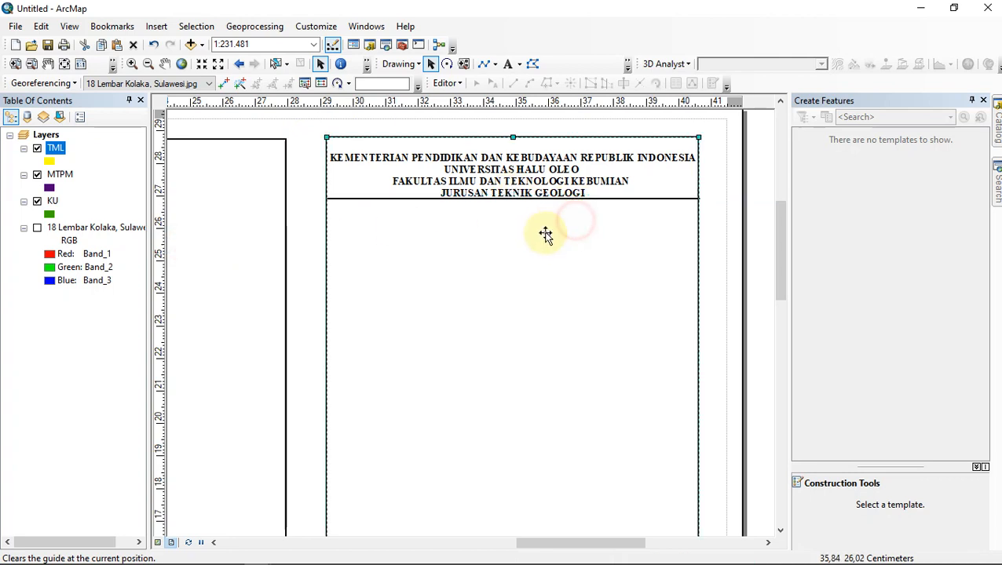
Insert the ESRI North 7 north arrow and place it in the side panel, centred beneath the heading line
scroll(569, 259, "up", 1)
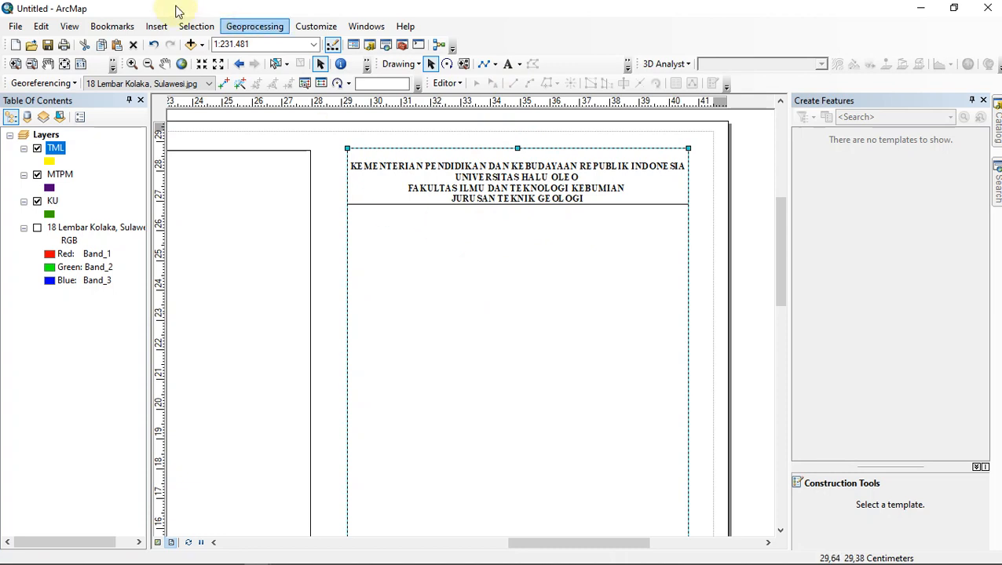
left_click(156, 27)
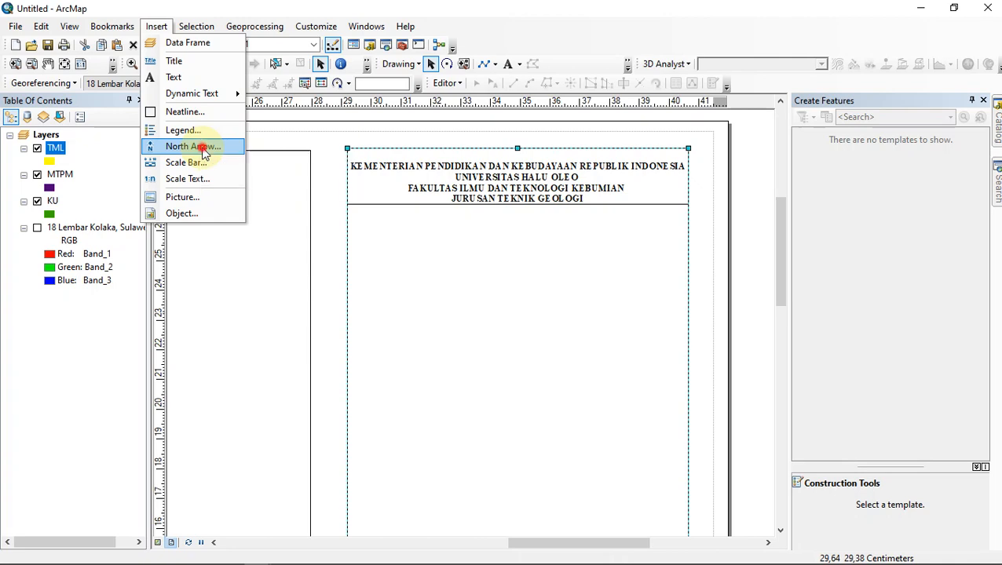
left_click(201, 149)
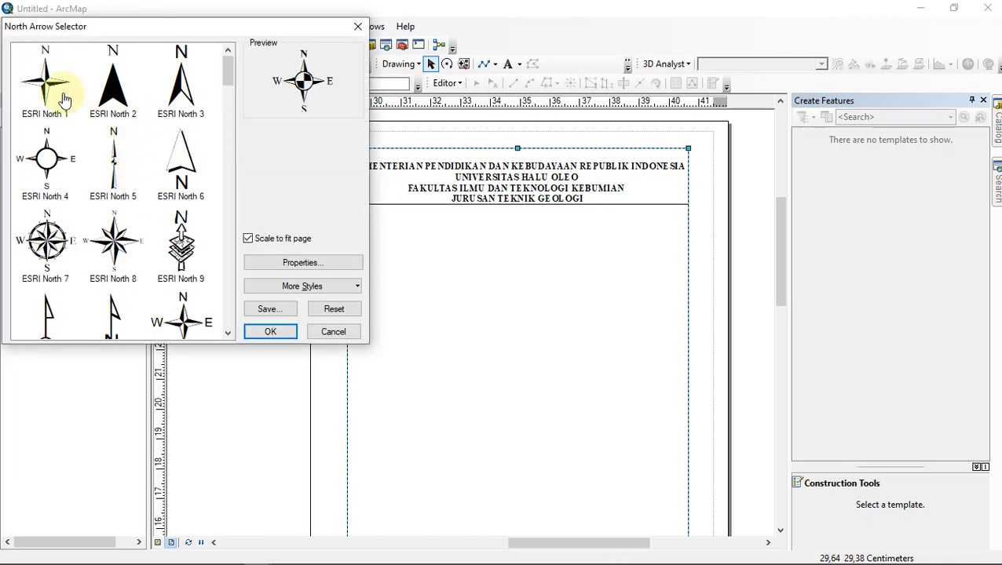
scroll(161, 236, "down", 10)
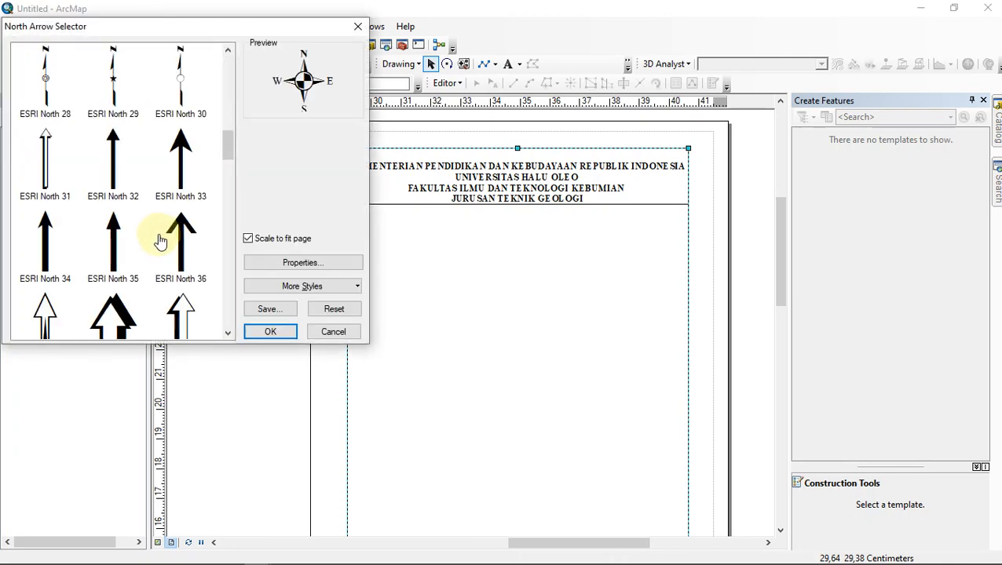
scroll(161, 241, "up", 10)
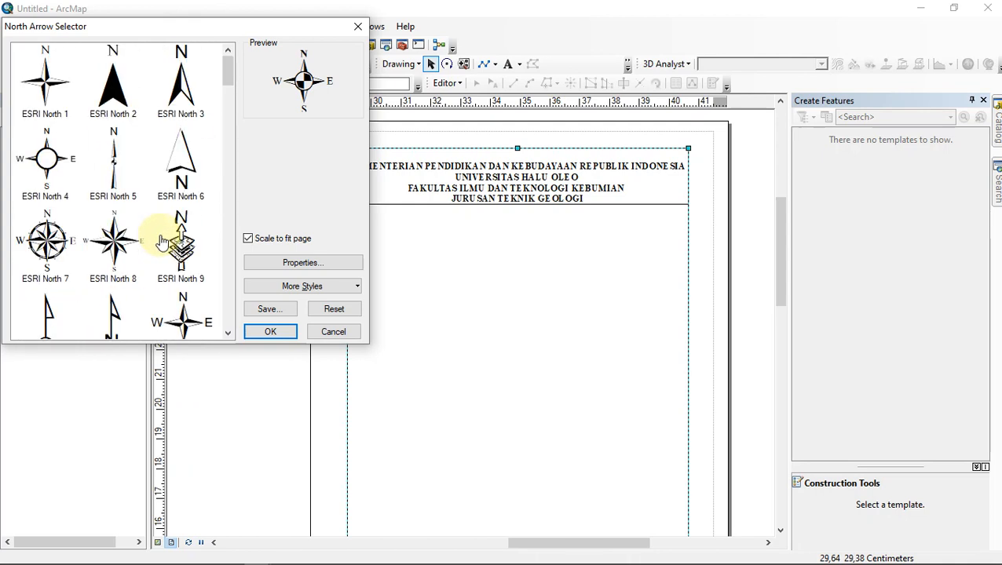
left_click(62, 245)
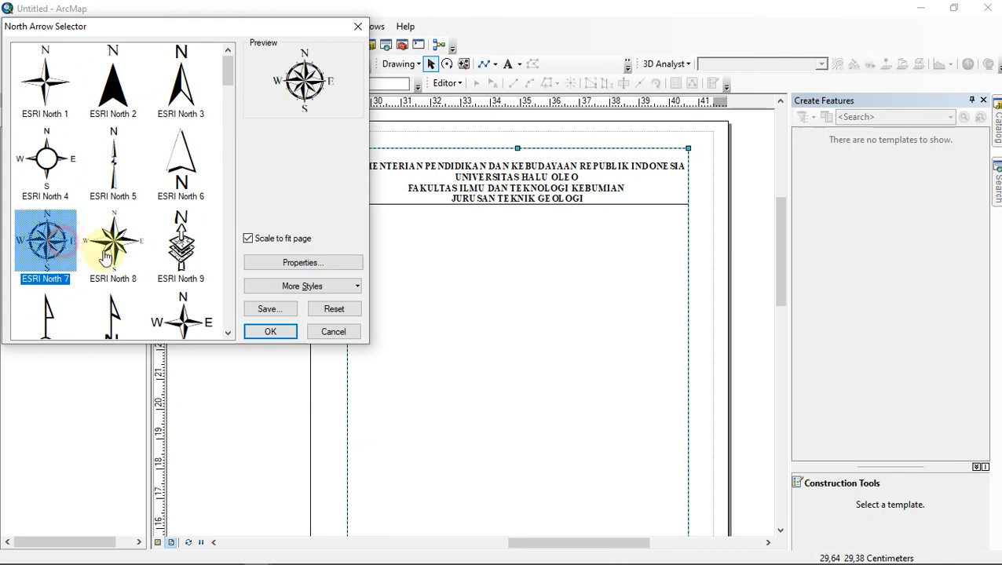
left_click(284, 332)
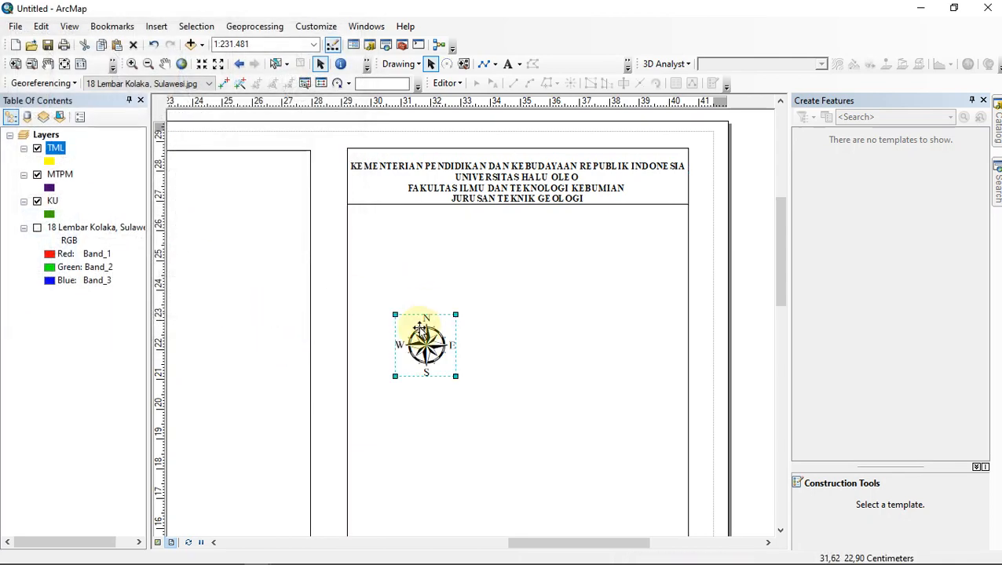
mouse_move(425, 340)
left_mouse_down()
mouse_move(517, 242)
mouse_move(532, 262)
left_mouse_up()
left_click(571, 269)
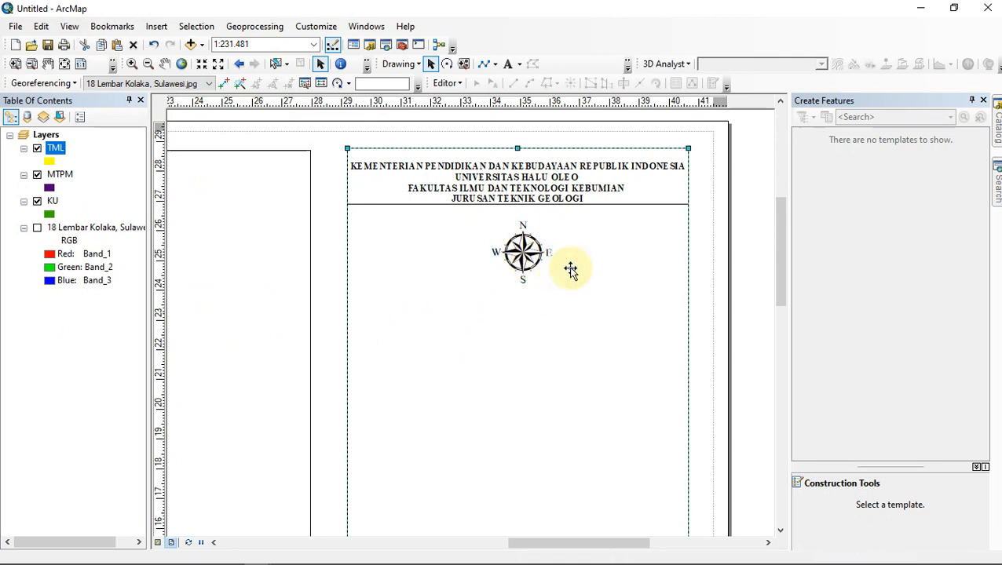
Insert a scale text in the Absolute Scale style and place it directly beneath the north arrow
left_click(154, 26)
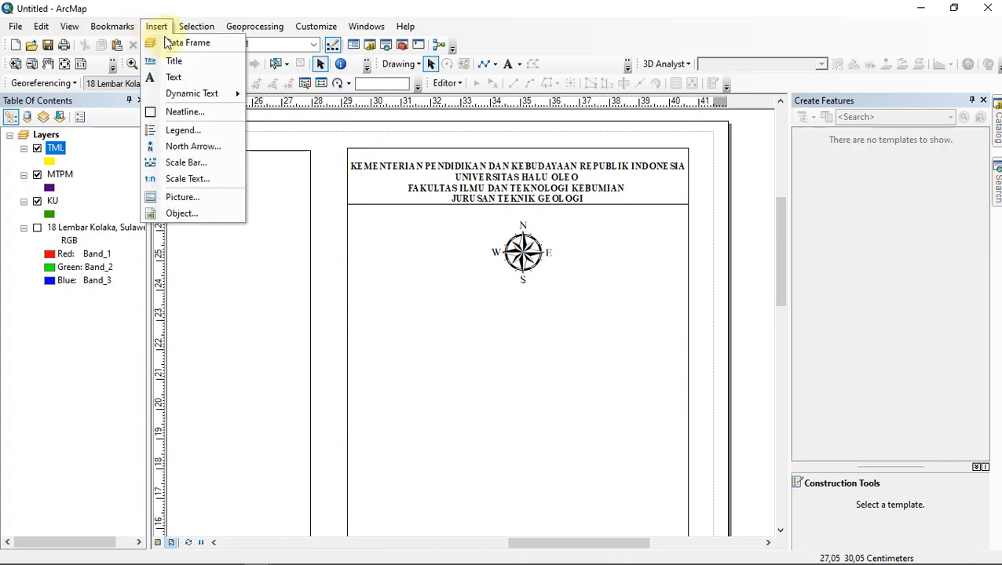
left_click(191, 178)
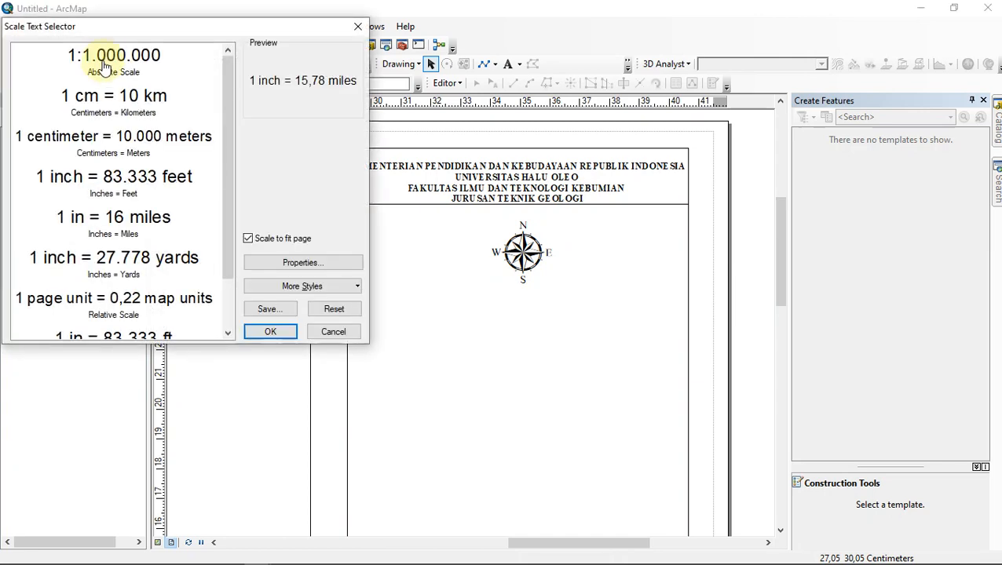
left_click(100, 57)
left_click(271, 331)
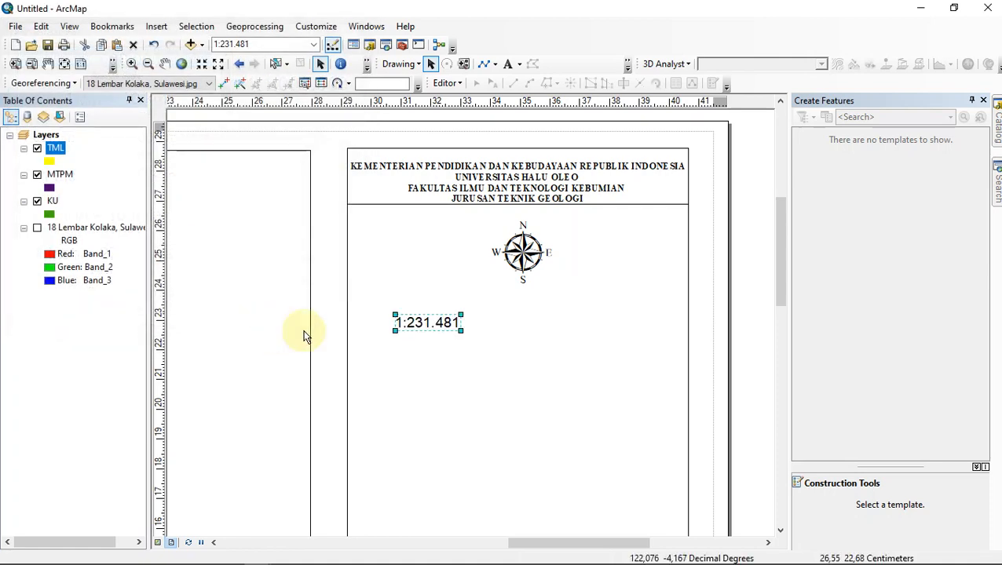
double_click(427, 326)
left_click_drag(427, 326, 521, 308)
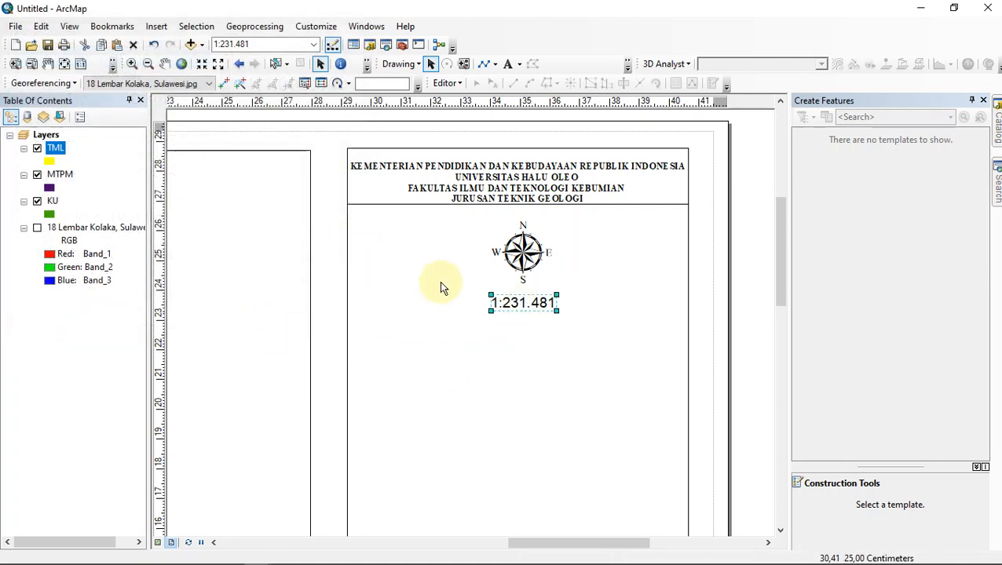
Try the map scales 1:500.000 and 1:750.000 for the data frame
left_click(314, 45)
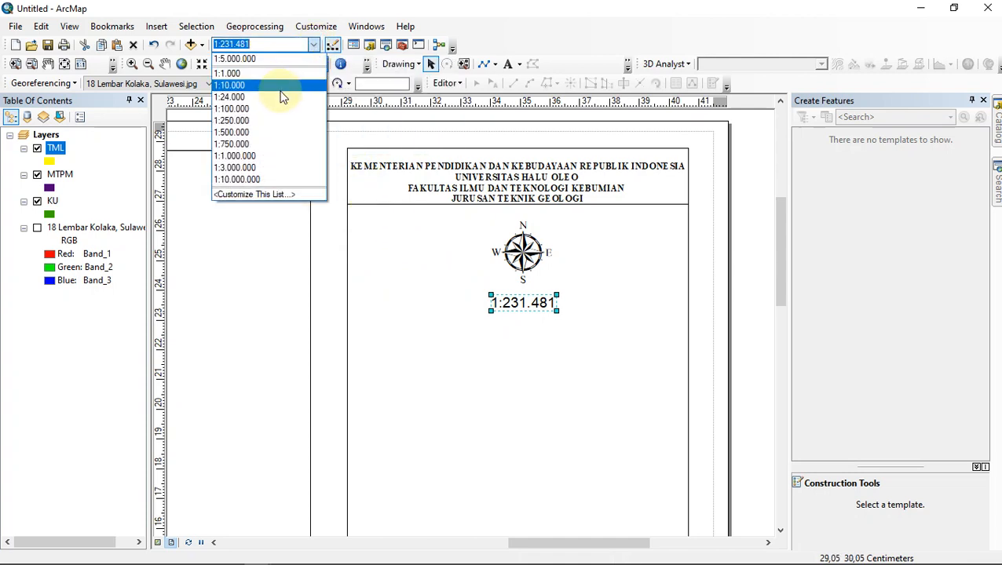
left_click(263, 133)
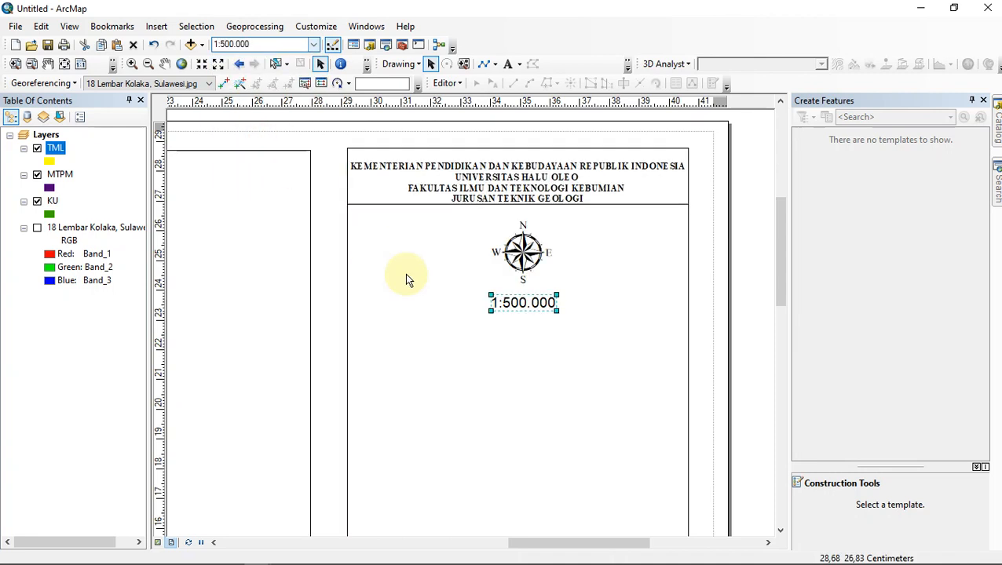
left_click(314, 45)
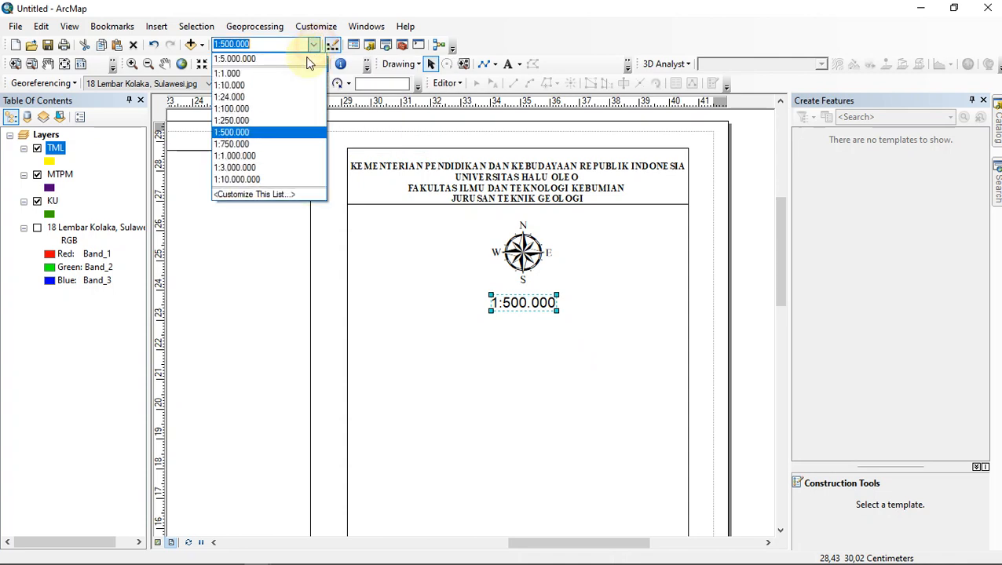
left_click(264, 146)
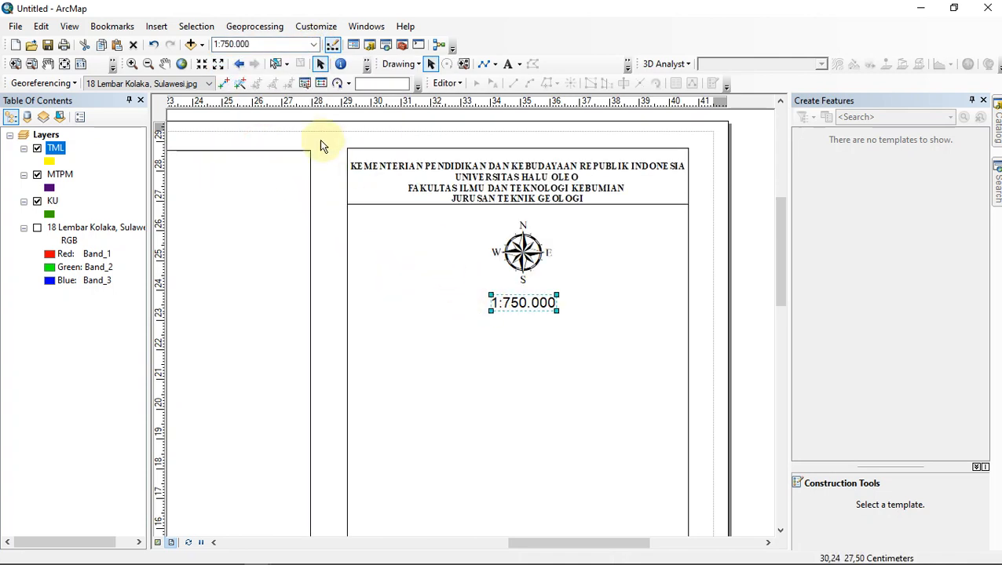
Set the data frame's map scale to 1:500.000
left_click(313, 45)
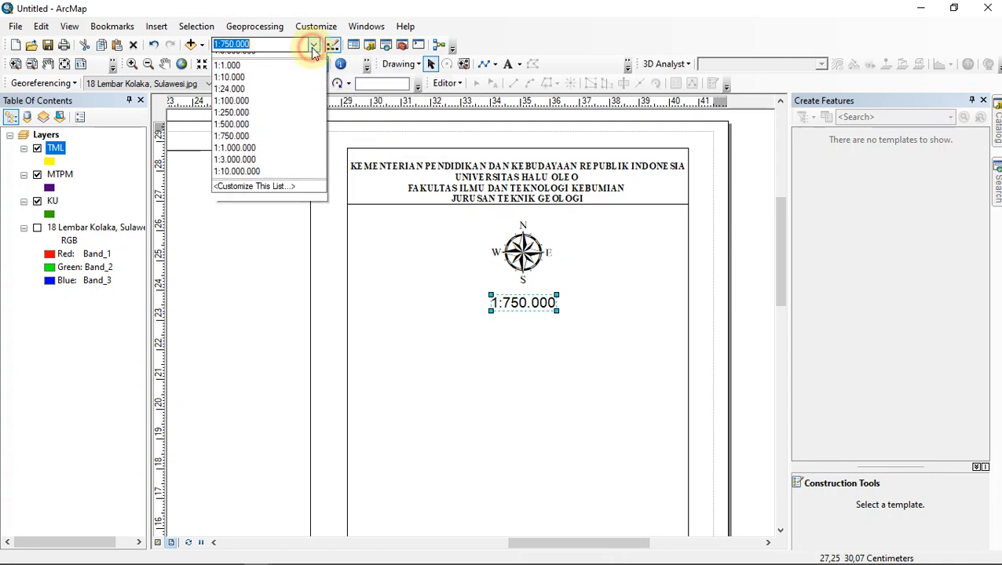
left_click(268, 129)
scroll(287, 233, "down", 2)
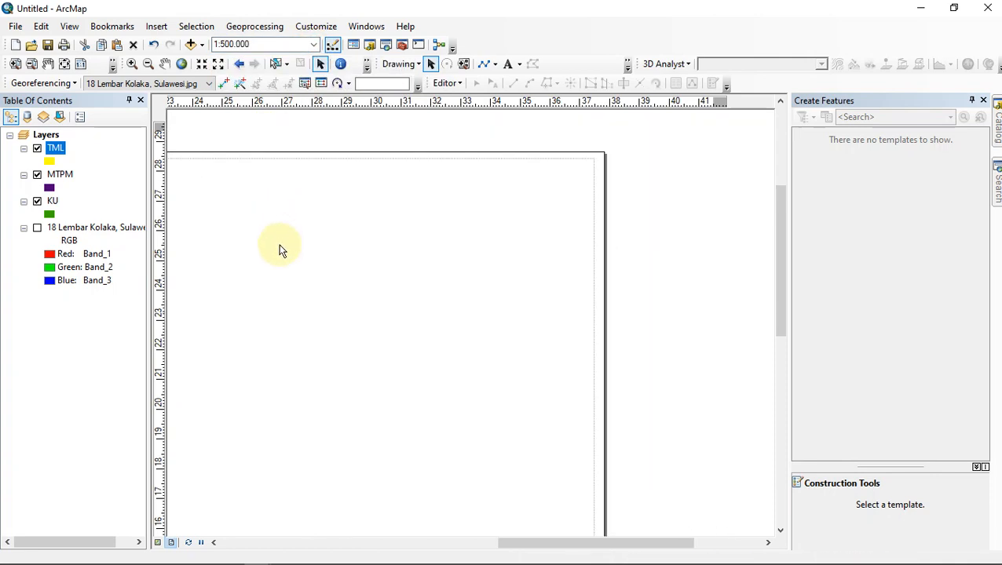
left_click_drag(279, 245, 511, 184)
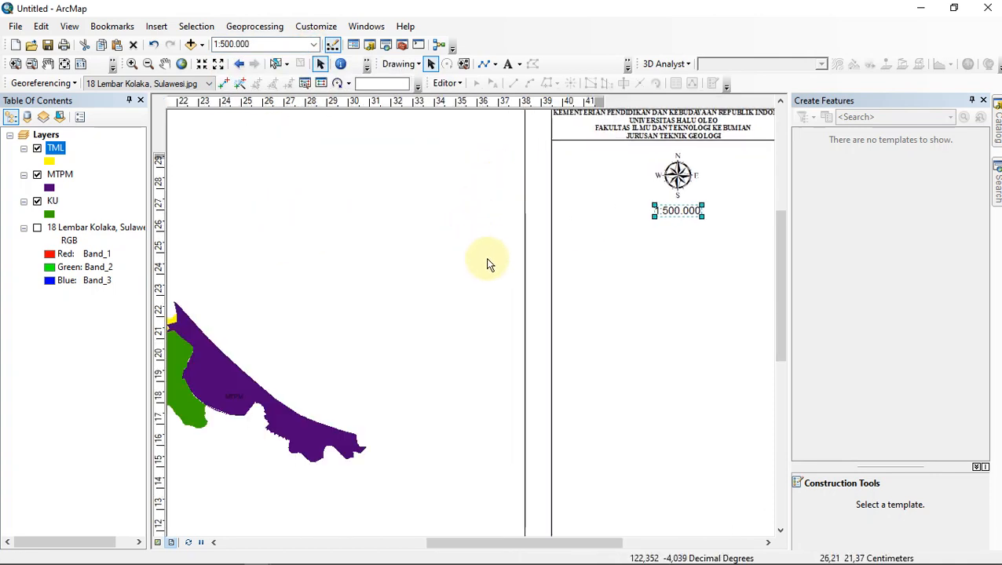
left_click_drag(482, 252, 300, 297)
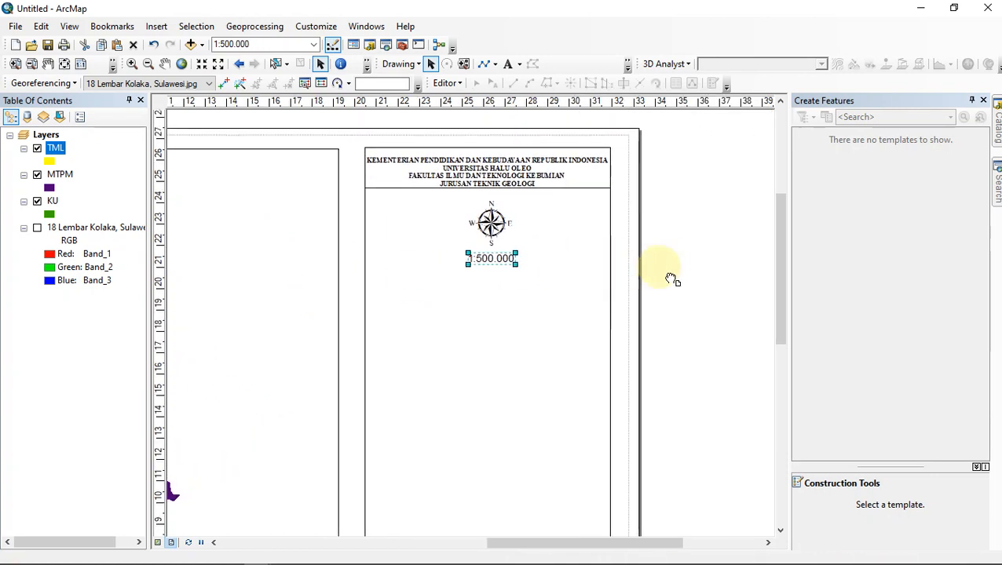
scroll(595, 273, "up", 1)
scroll(595, 272, "up", 2)
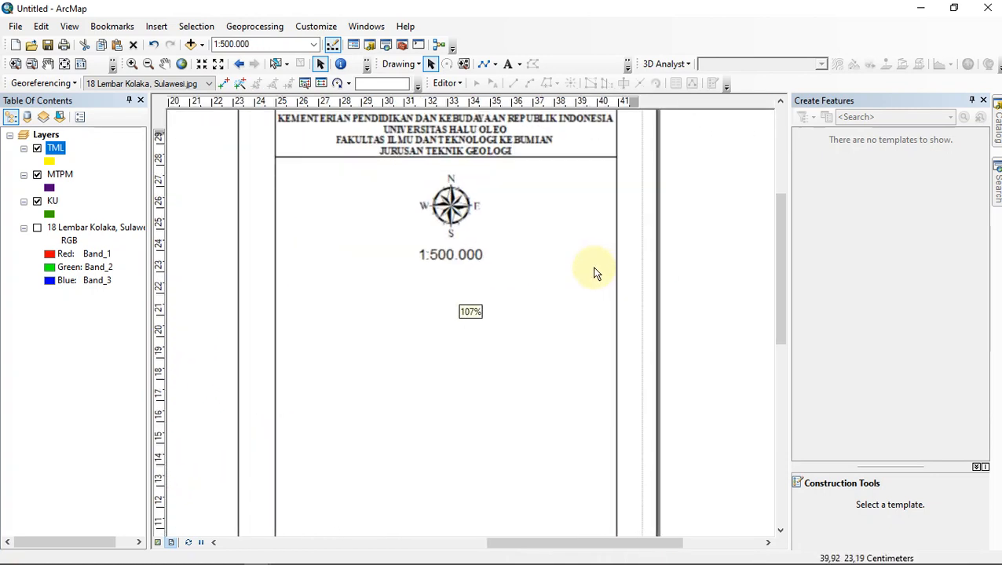
Draw a horizontal line about 11.4 cm long across the side panel below the scale text, using a temporary ruler guide, then clear the guide
left_click(485, 63)
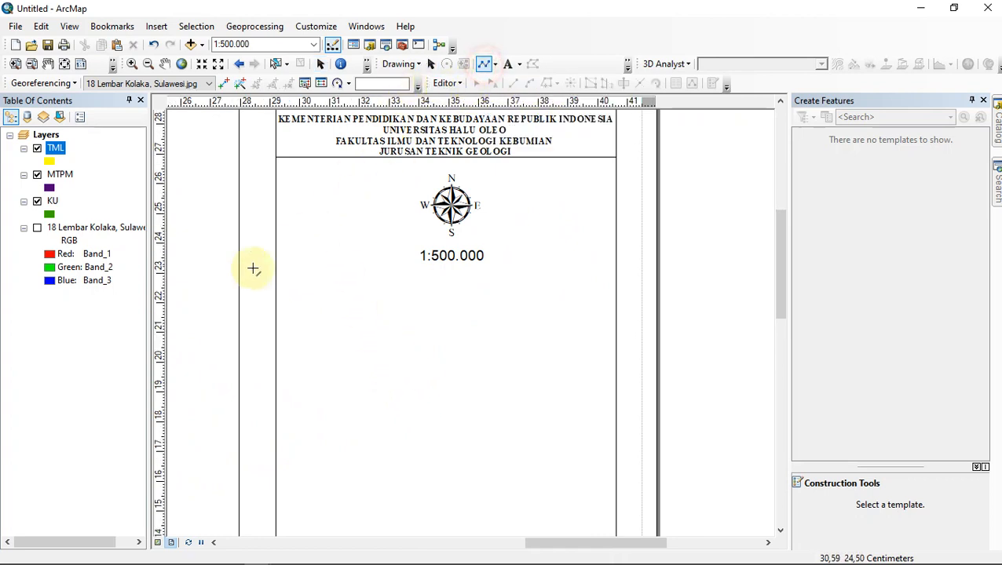
left_click(166, 274)
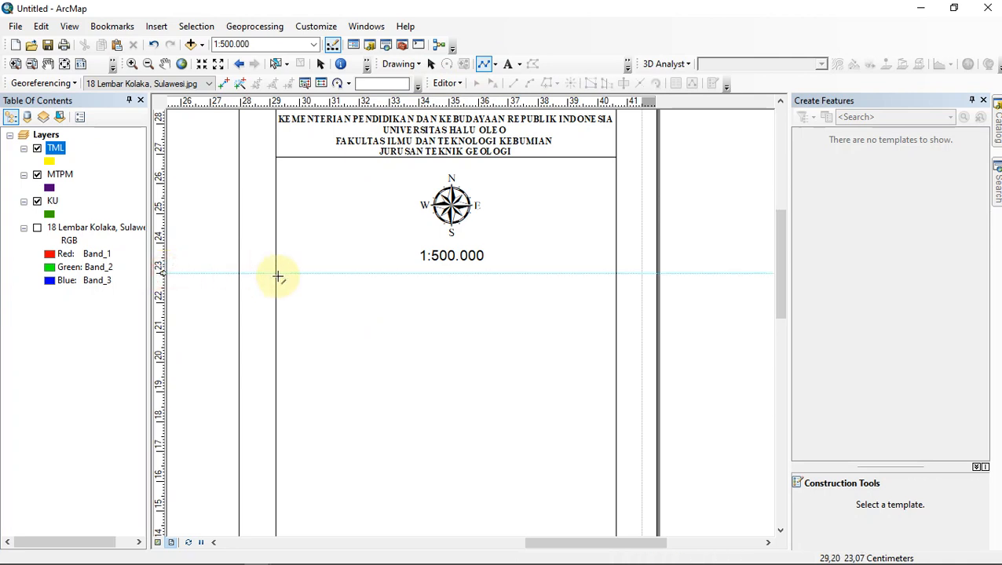
left_click(277, 274)
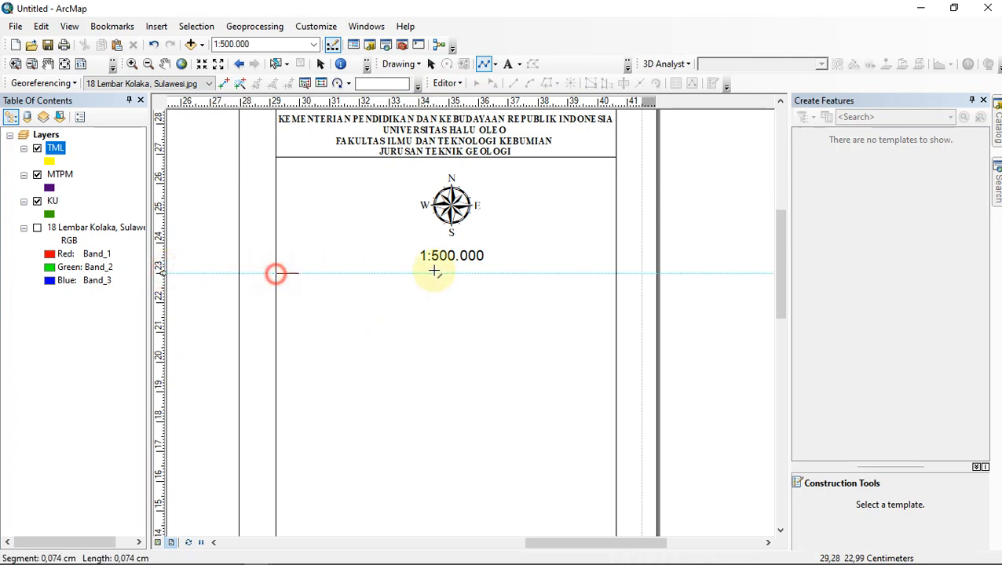
double_click(617, 274)
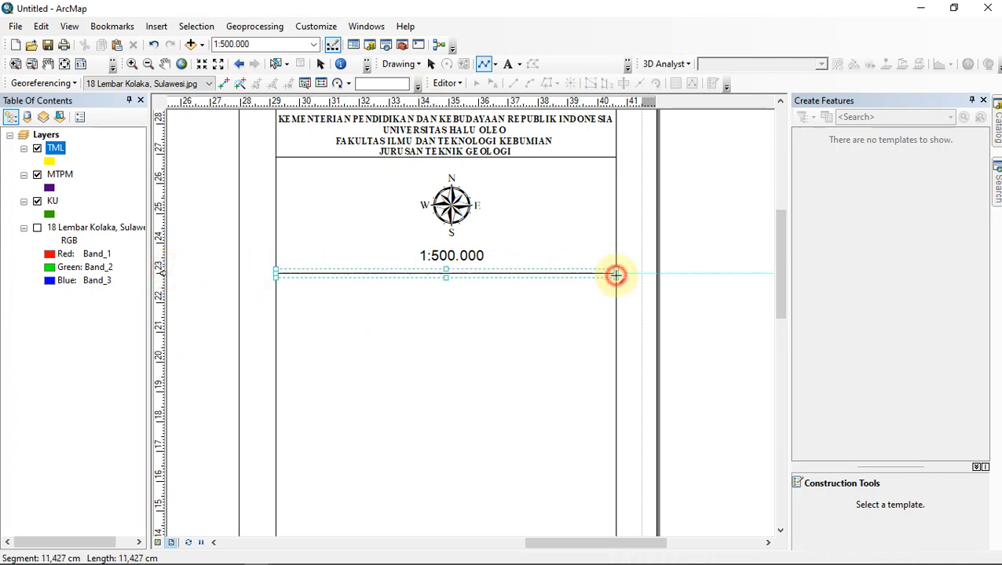
right_click(162, 273)
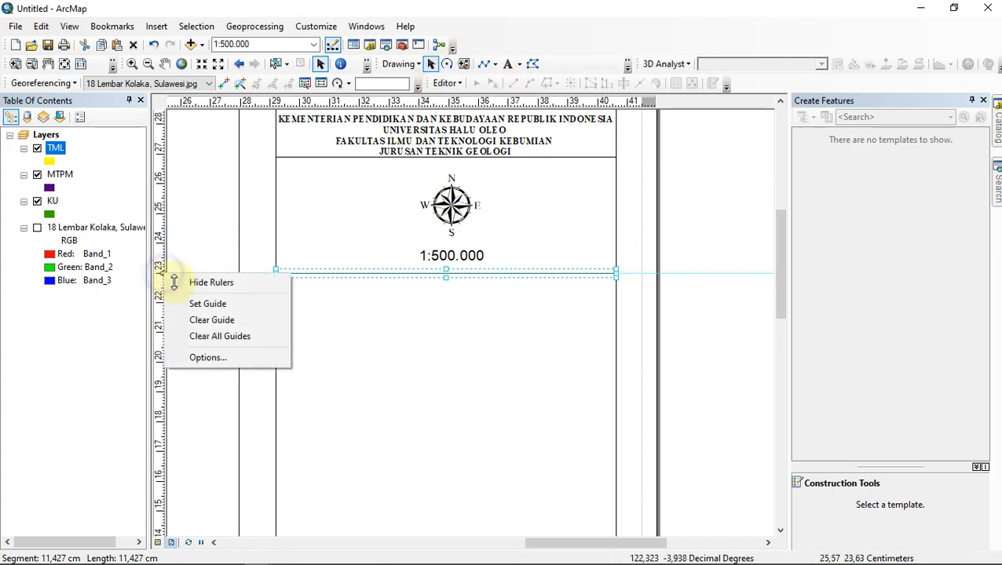
left_click(200, 320)
left_click(696, 287)
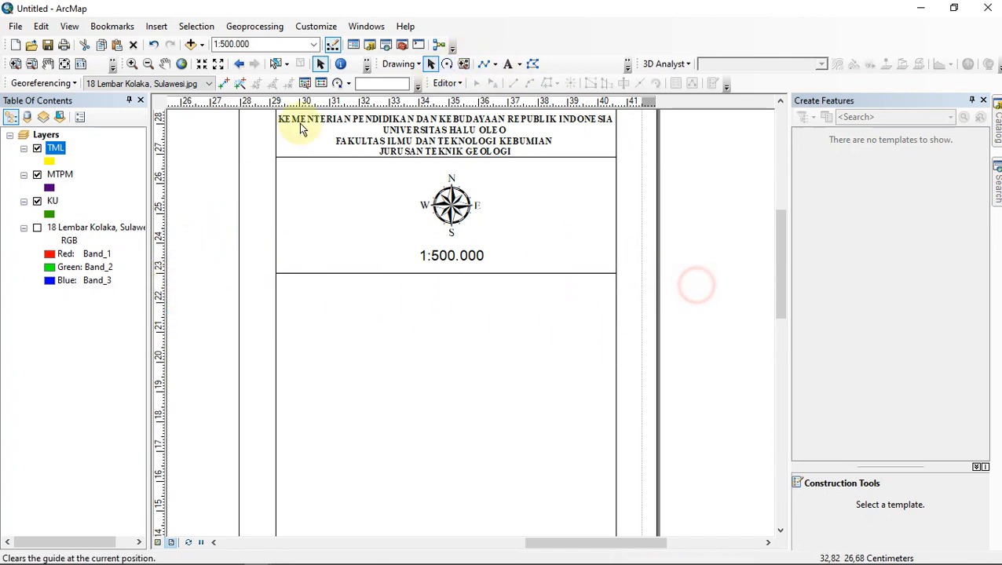
Start a new legend and rebuild its item list with only the TML, MTPM and KU layers
left_click(155, 27)
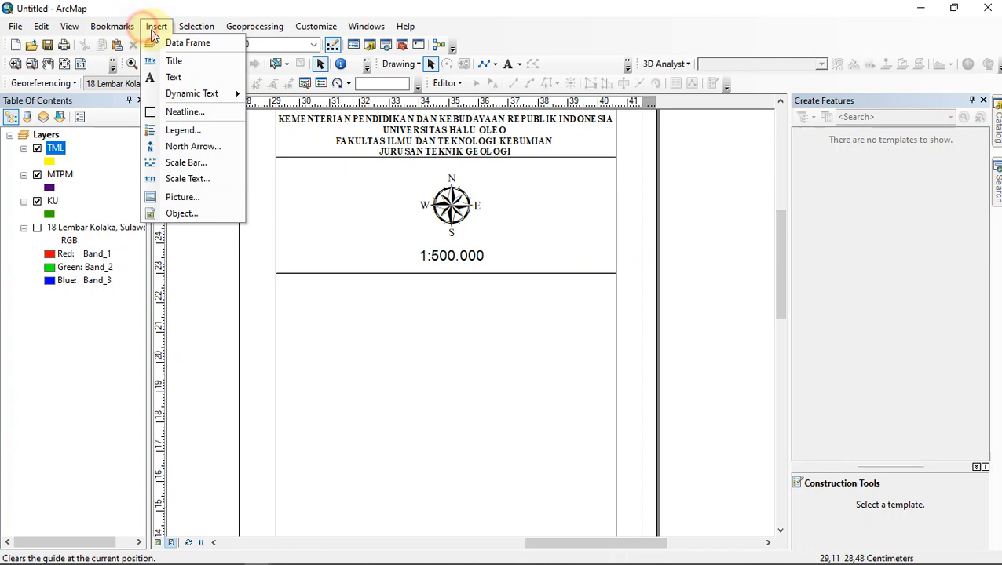
left_click(174, 132)
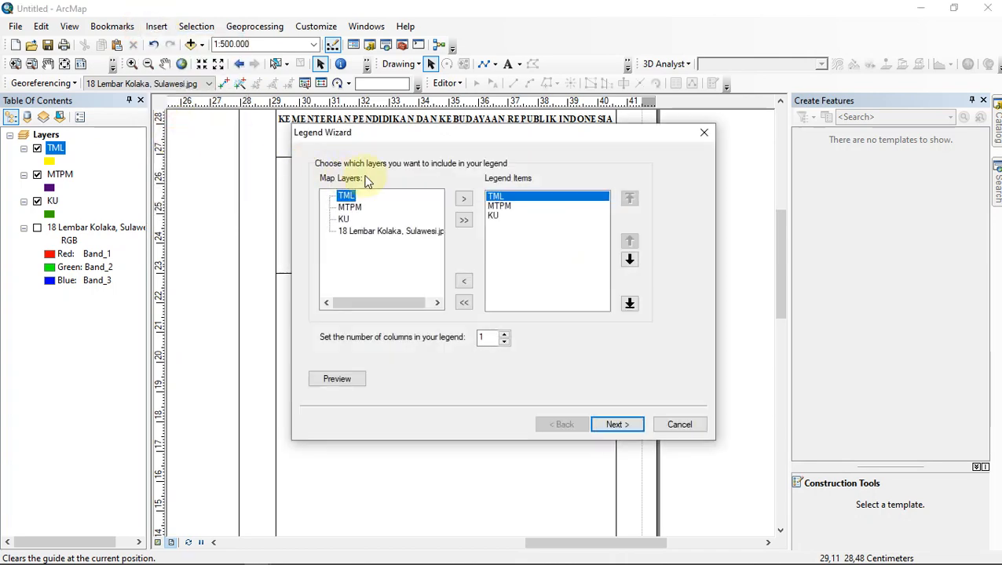
left_click_drag(471, 139, 321, 203)
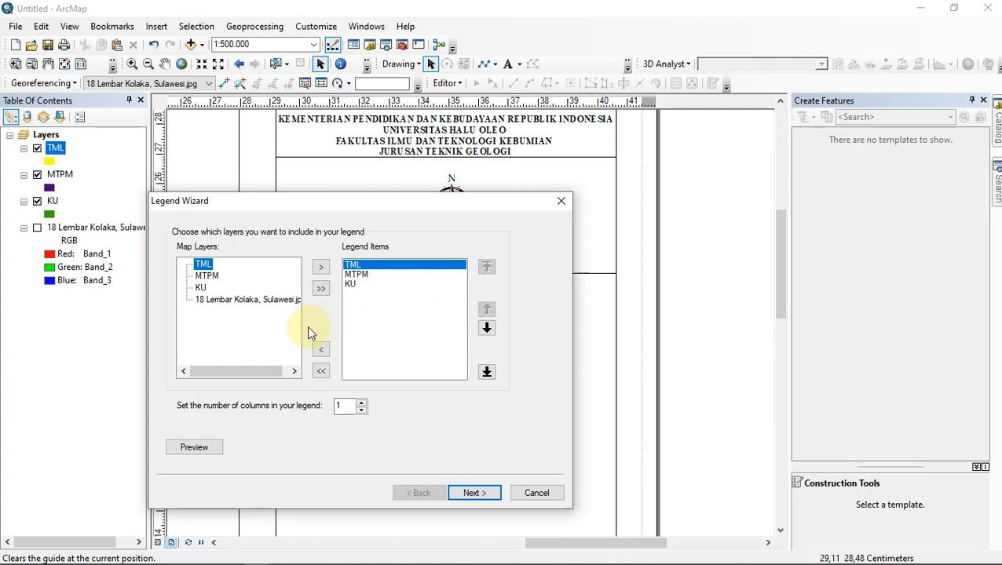
left_click(321, 370)
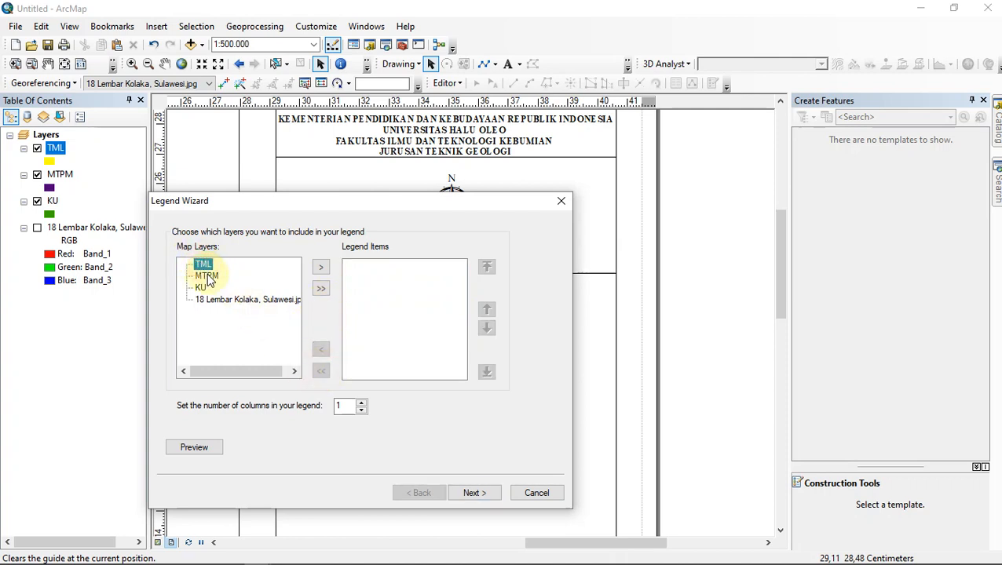
left_click(320, 267)
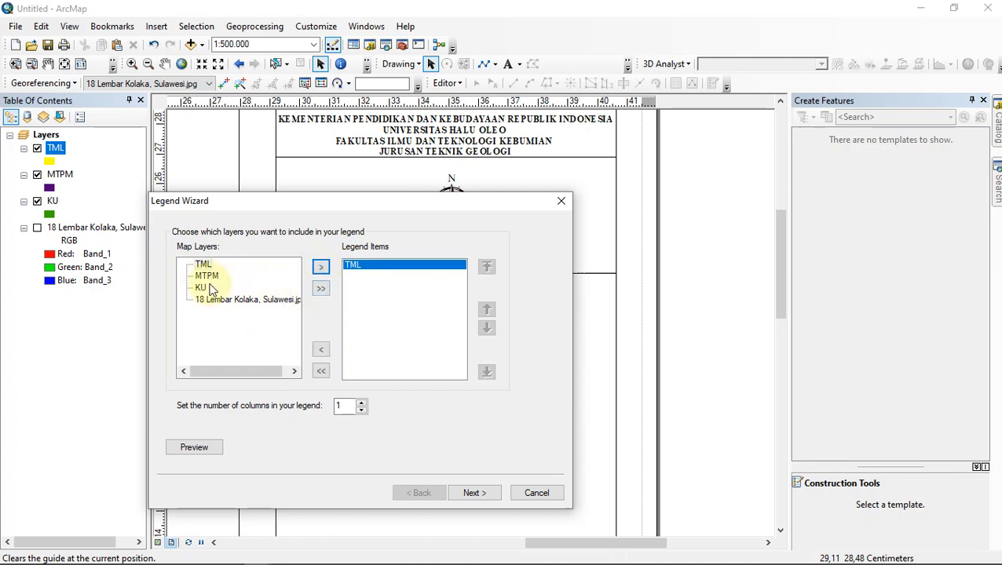
left_click(321, 290)
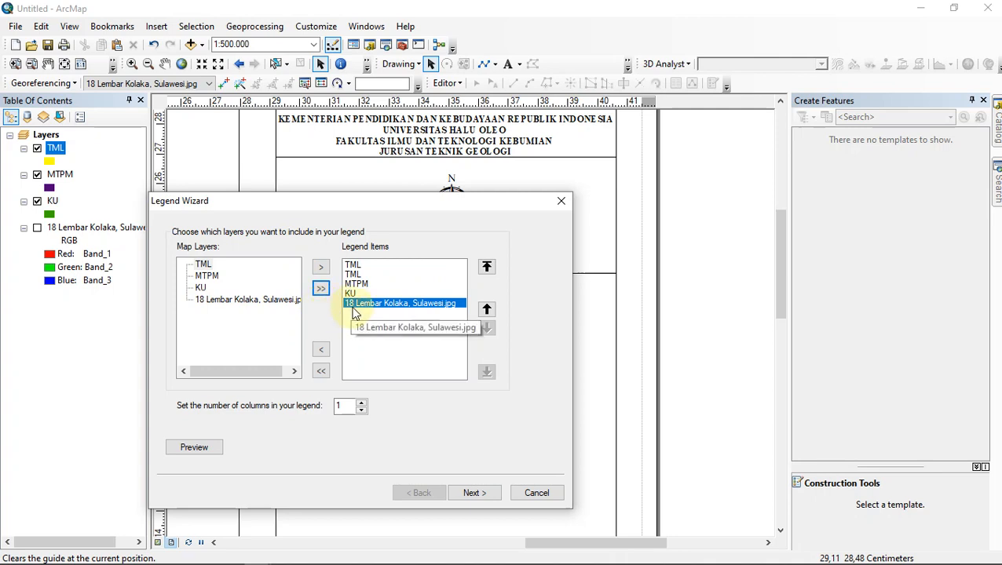
left_click(320, 351)
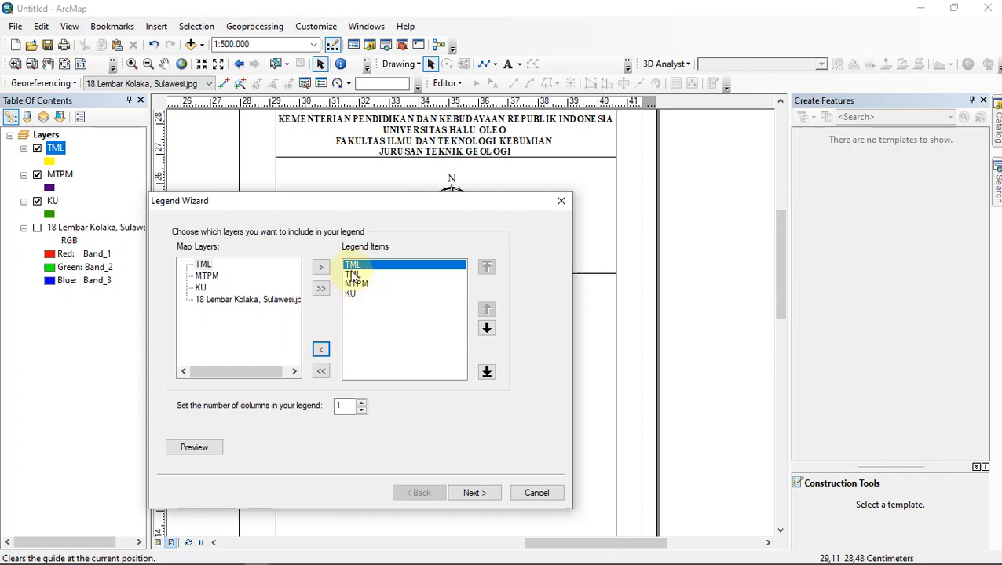
left_click(320, 350)
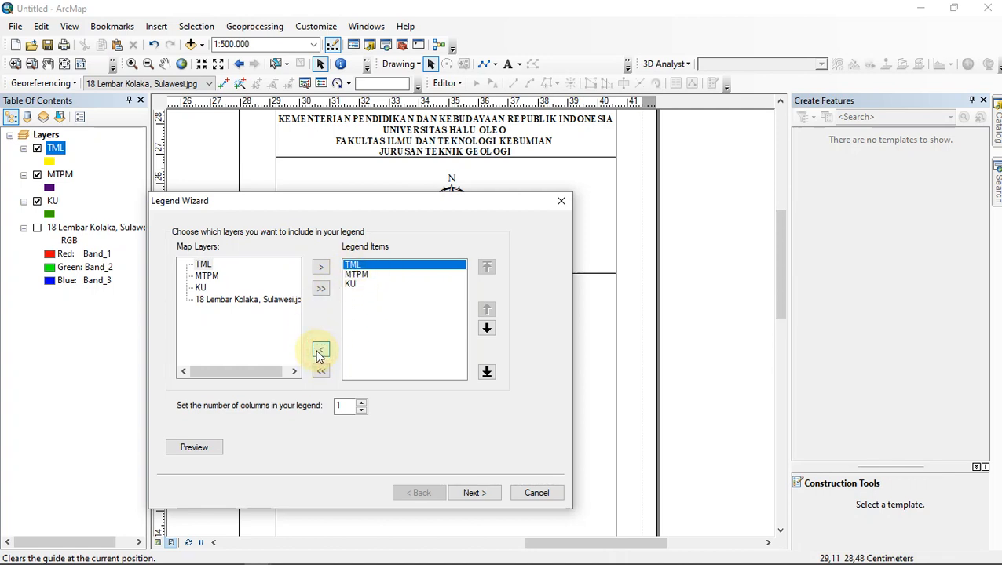
Title the legend "Legenda" and finish creating it with the default frame, patch and spacing settings
left_click(481, 494)
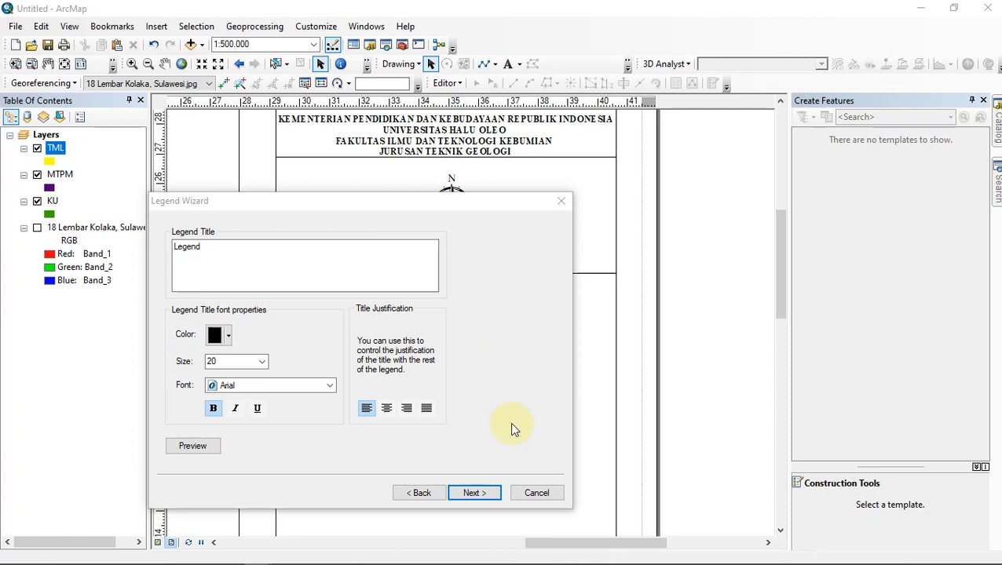
left_click(275, 258)
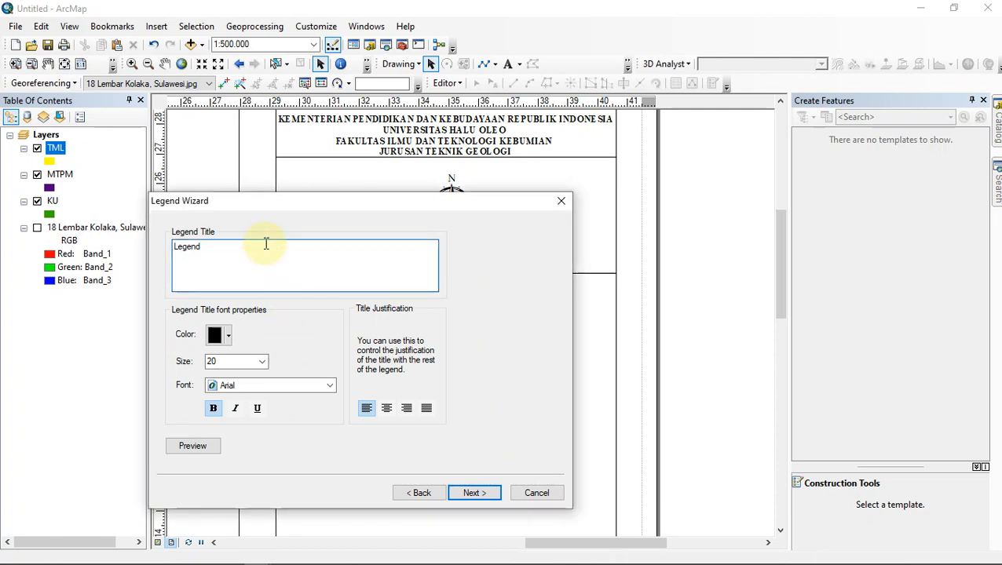
left_click_drag(252, 250, 191, 249)
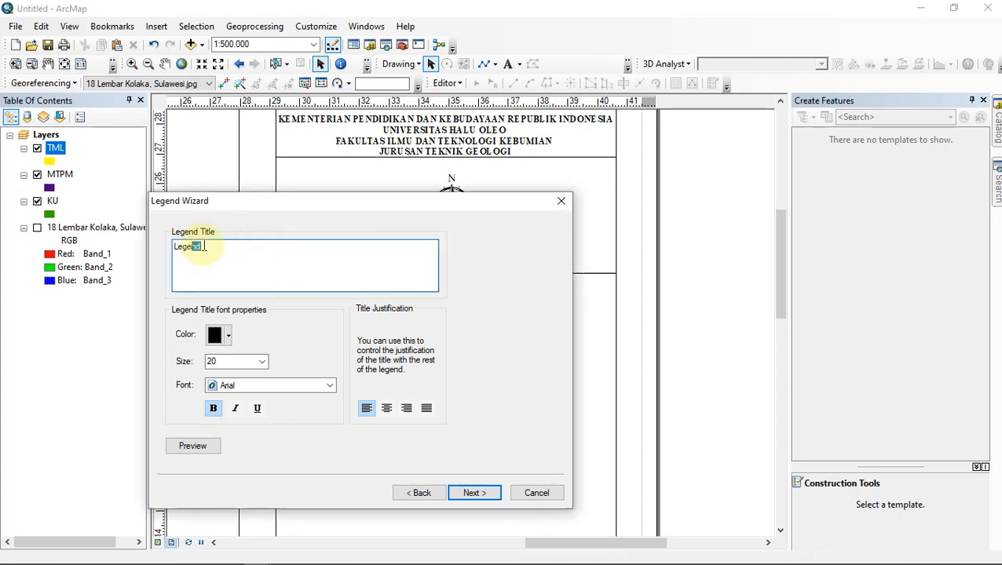
left_click(204, 245)
type("a")
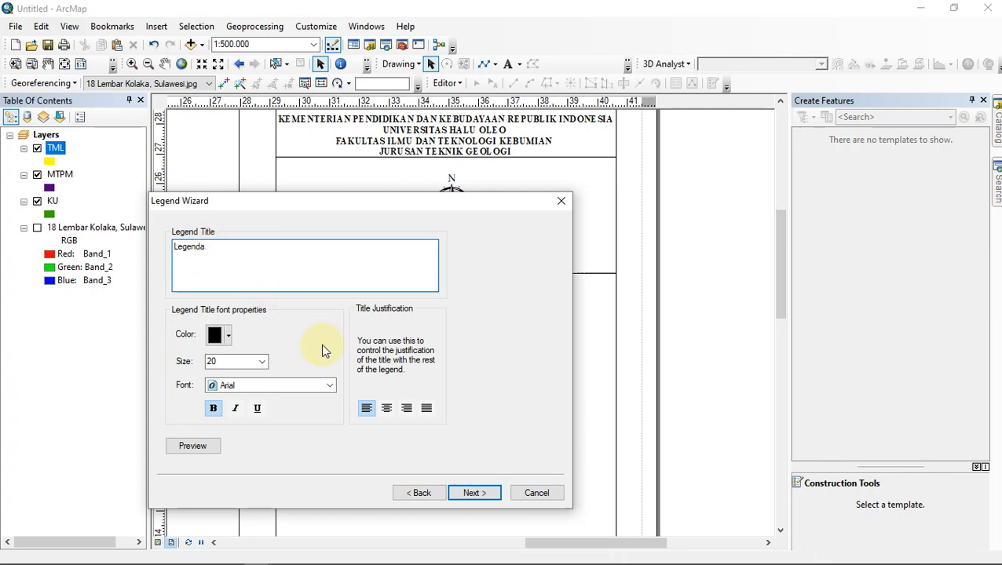
left_click(471, 494)
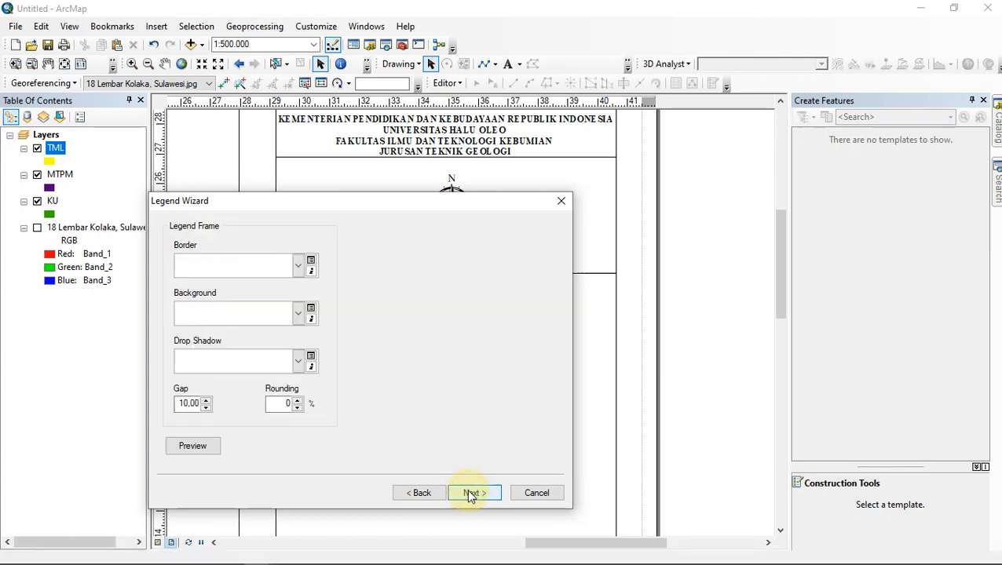
left_click(471, 493)
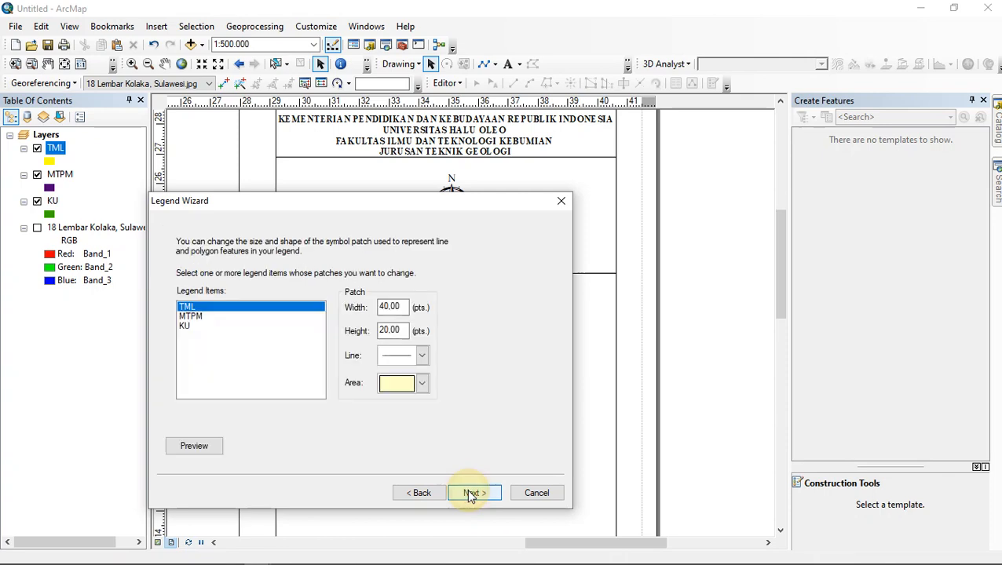
left_click(471, 493)
left_click(471, 493)
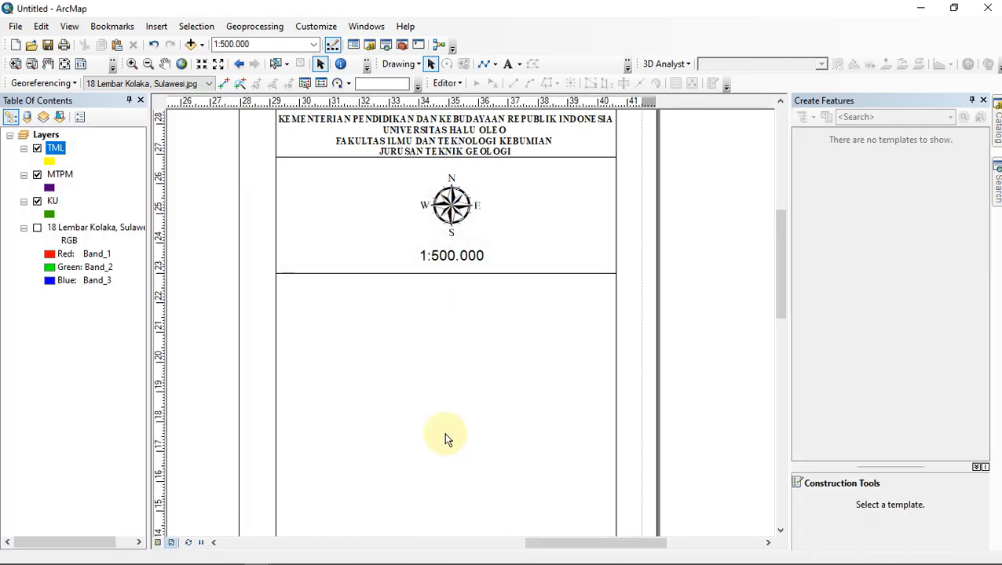
Shrink the legend and place it in the side panel's left part, just below the line under the scale text
left_click_drag(447, 337, 370, 351)
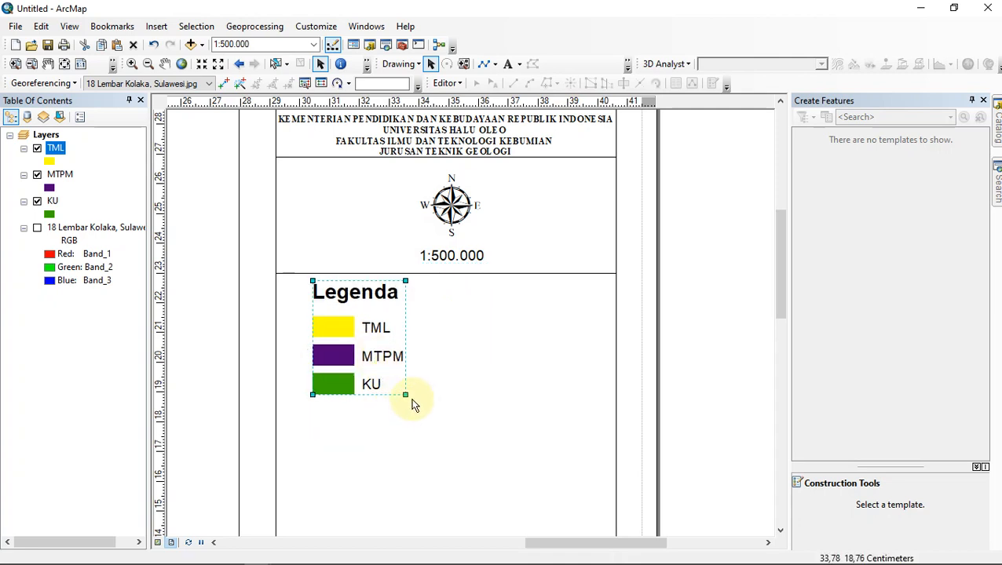
left_click_drag(406, 395, 370, 368)
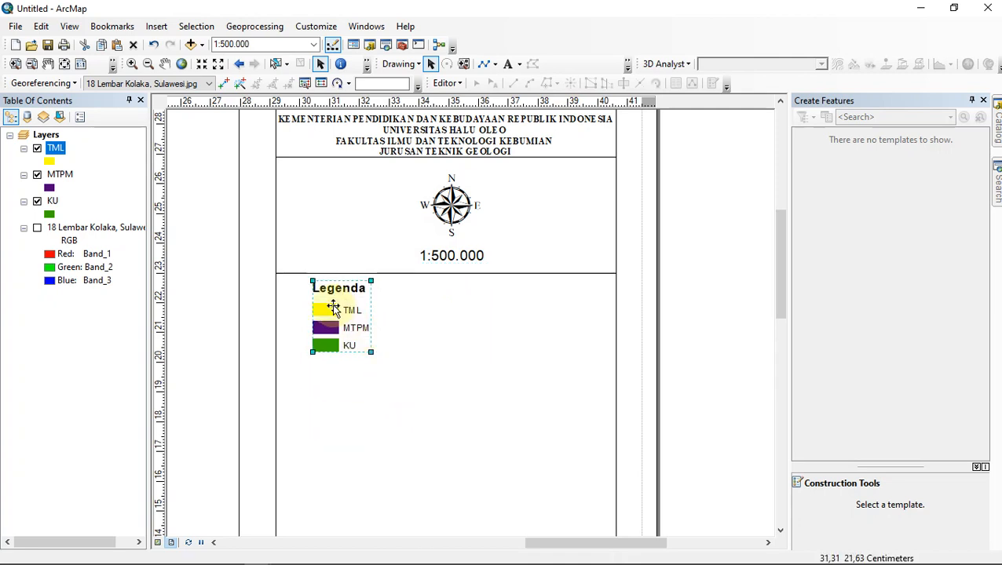
left_click_drag(330, 304, 326, 330)
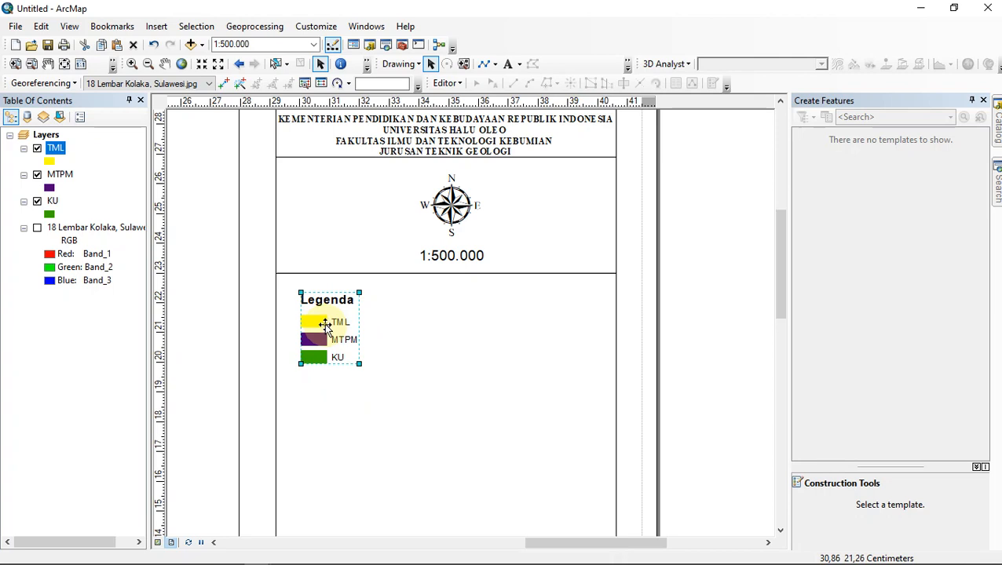
Convert the legend to graphics and ungroup it into separate title and layer elements
double_click(324, 325)
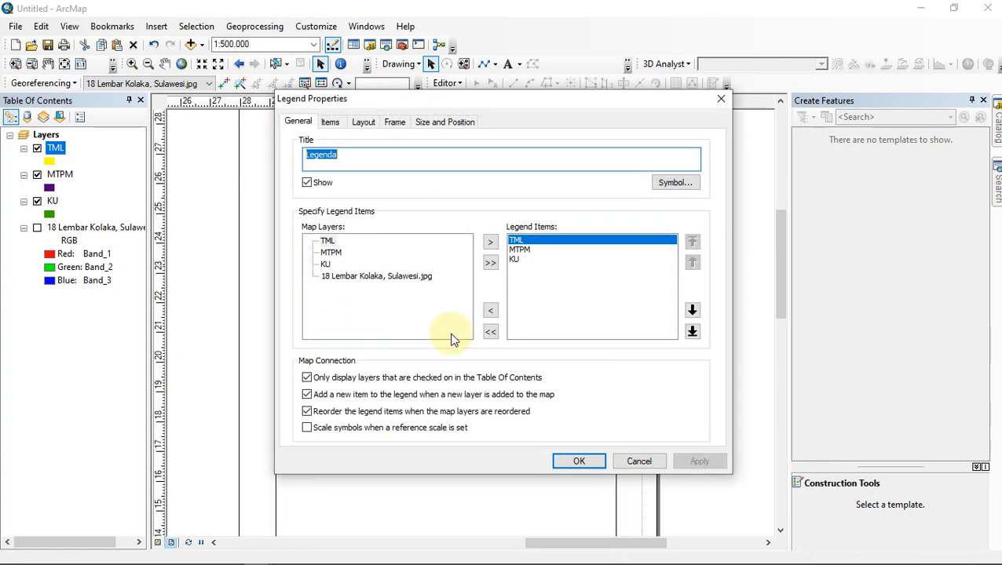
left_click(654, 462)
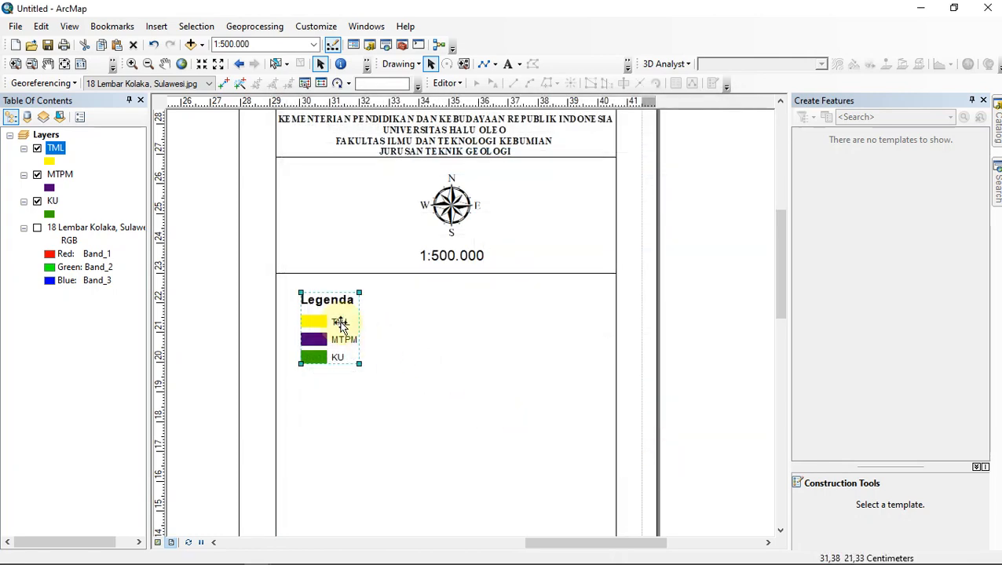
left_click(678, 319)
left_click(339, 351)
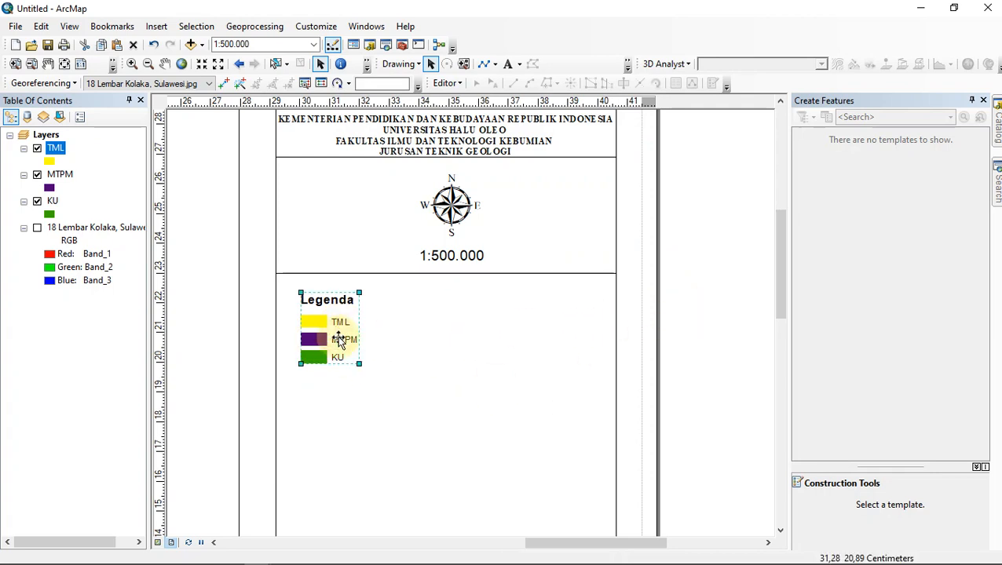
right_click(335, 322)
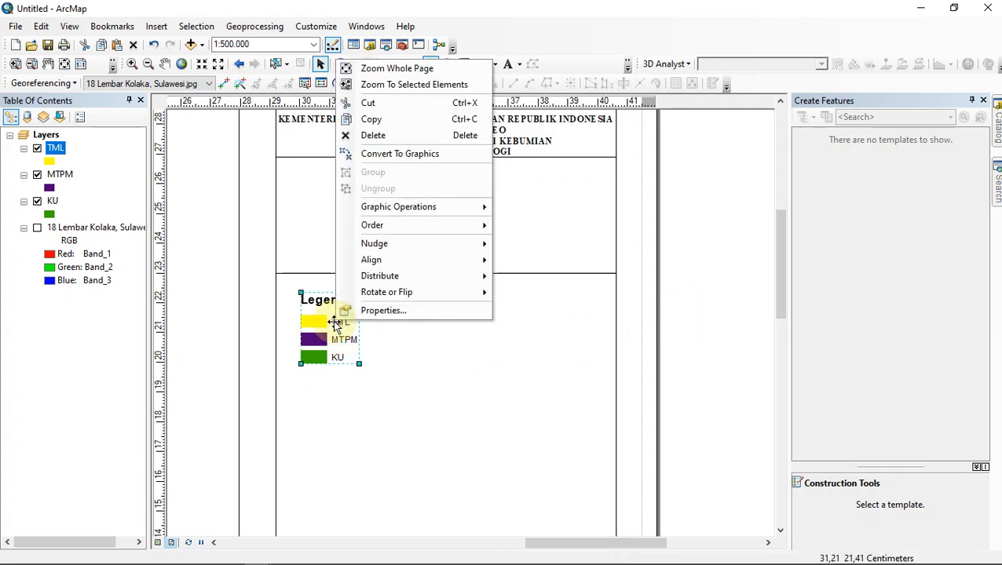
left_click(413, 156)
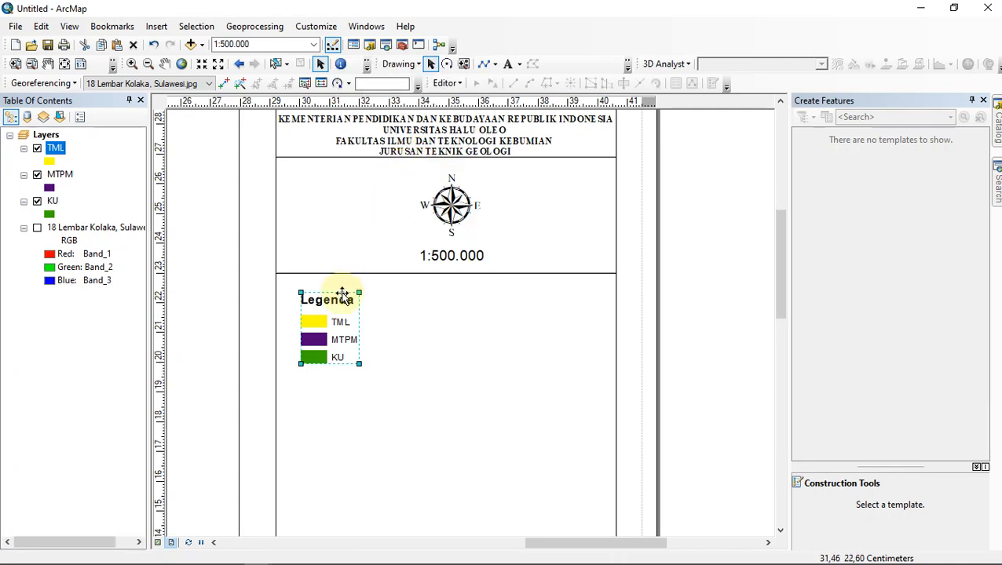
right_click(341, 318)
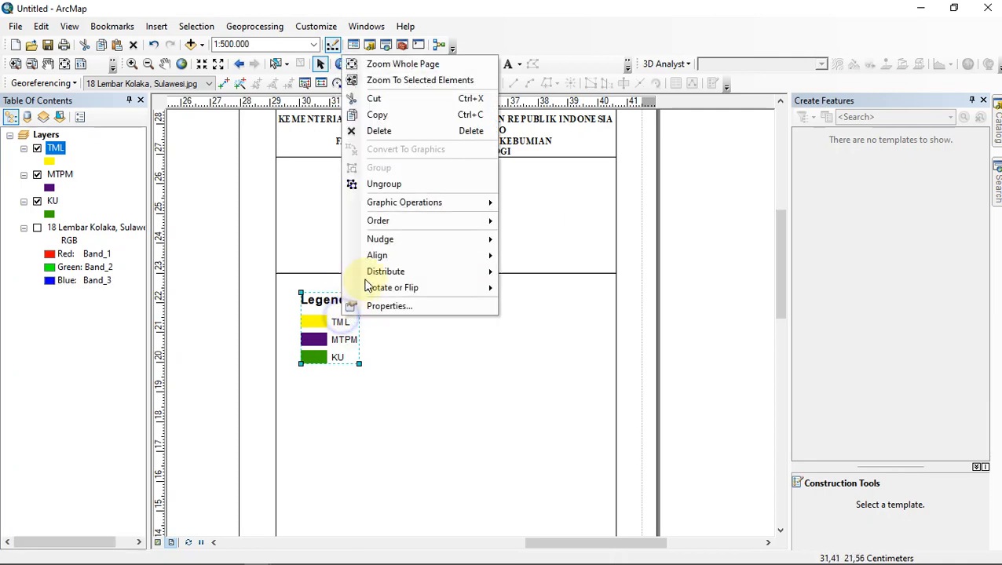
left_click(400, 185)
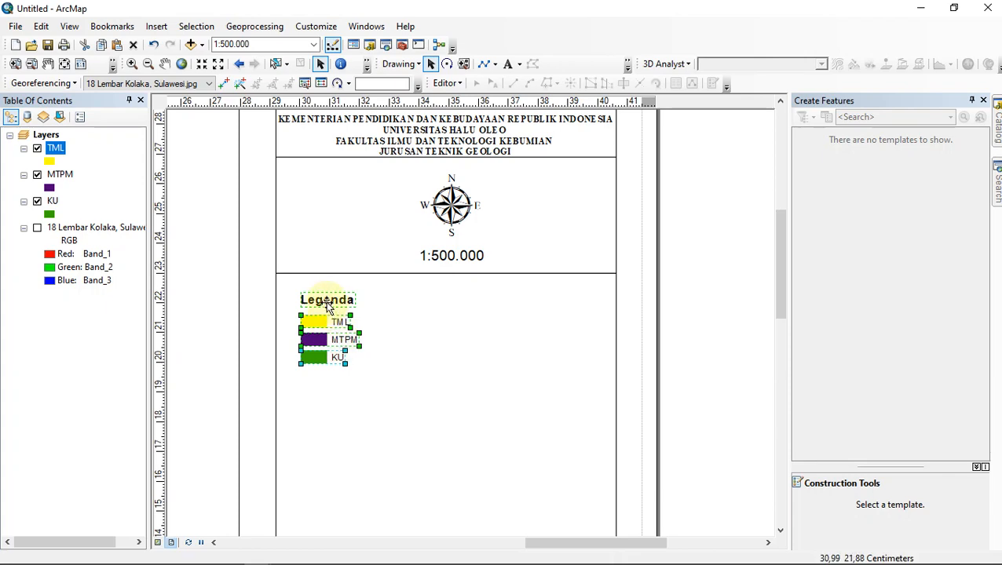
Change the legend title text to "Keterangan :"
double_click(328, 304)
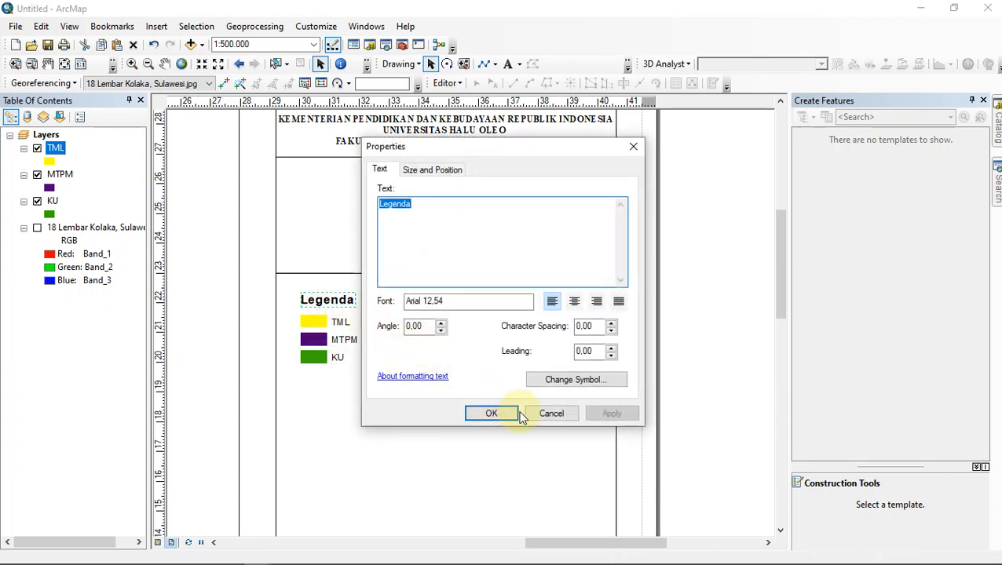
left_click(553, 416)
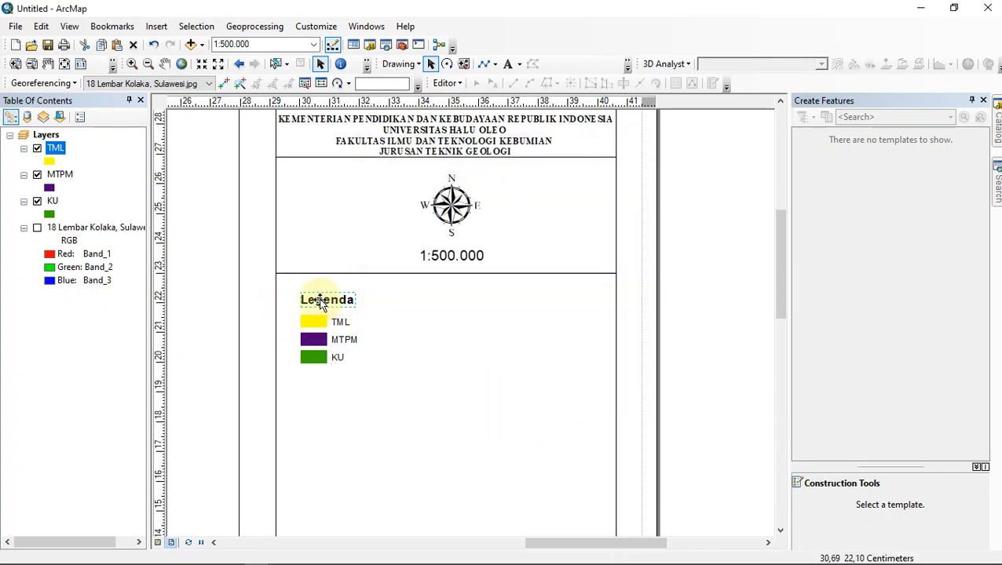
double_click(321, 303)
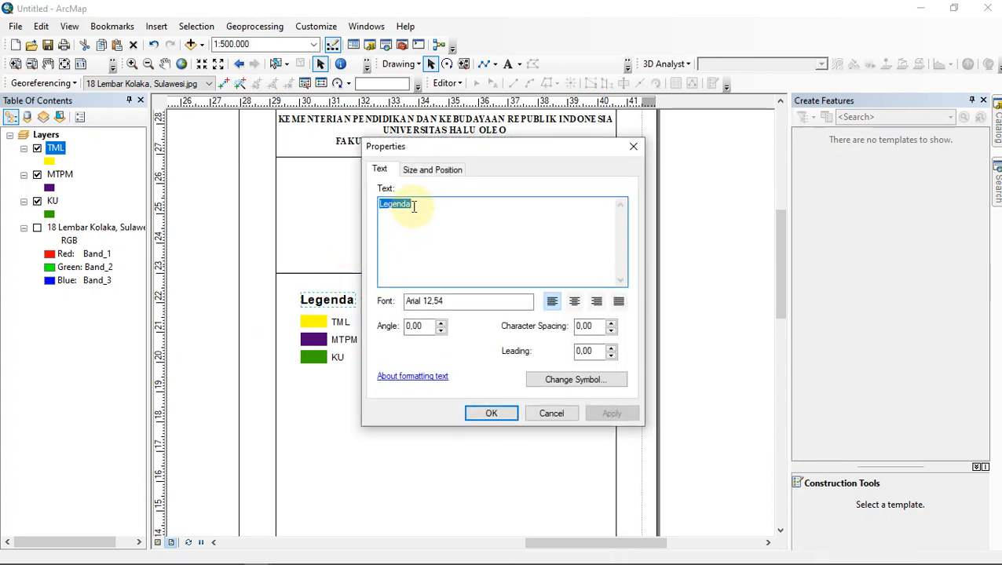
type("Keter")
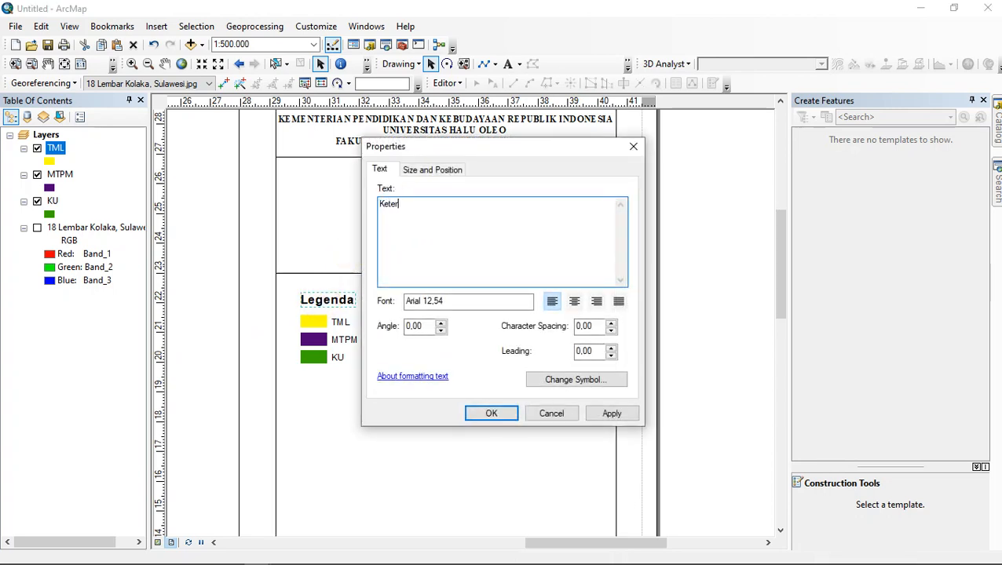
type("angan :")
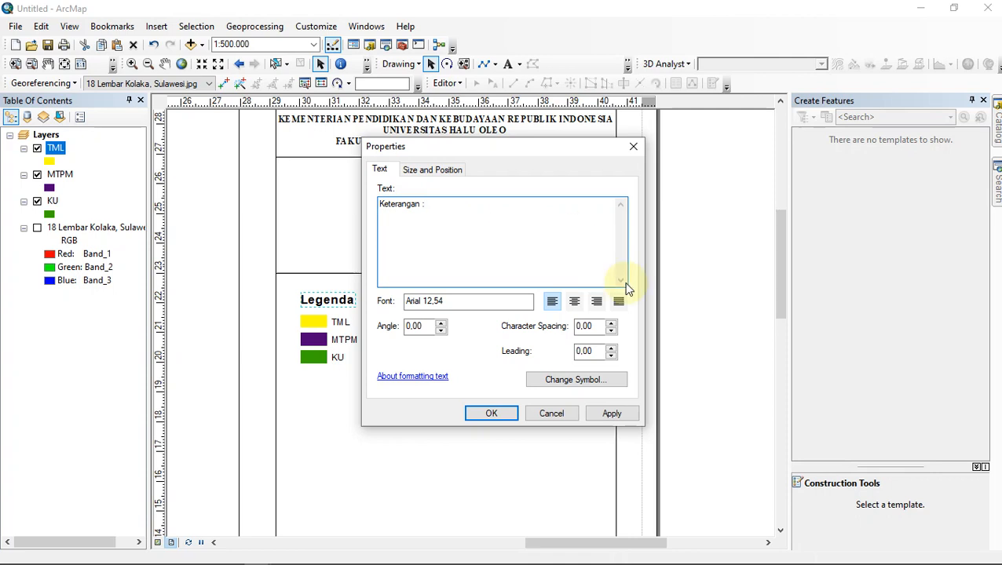
left_click(611, 413)
left_click(502, 413)
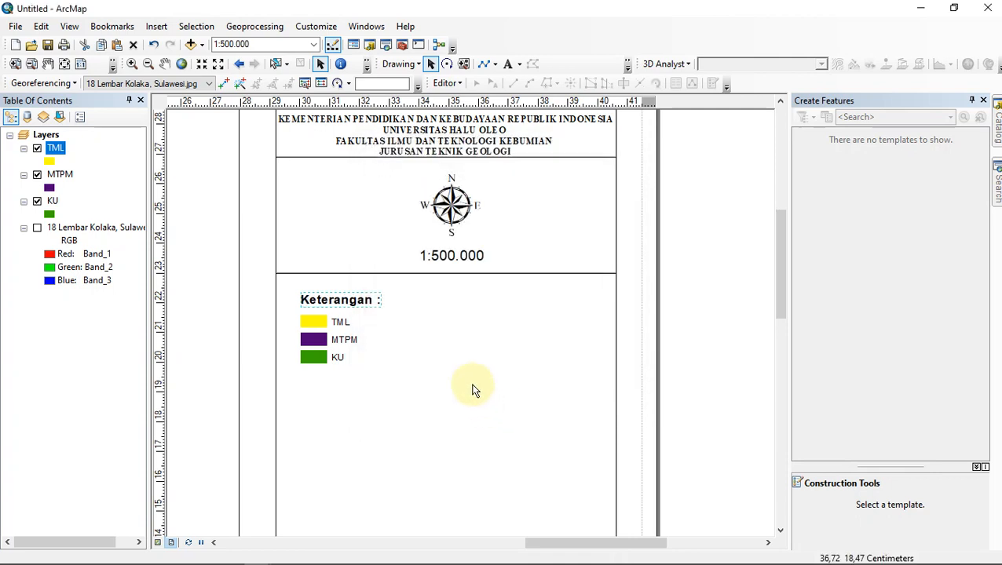
left_click(712, 382)
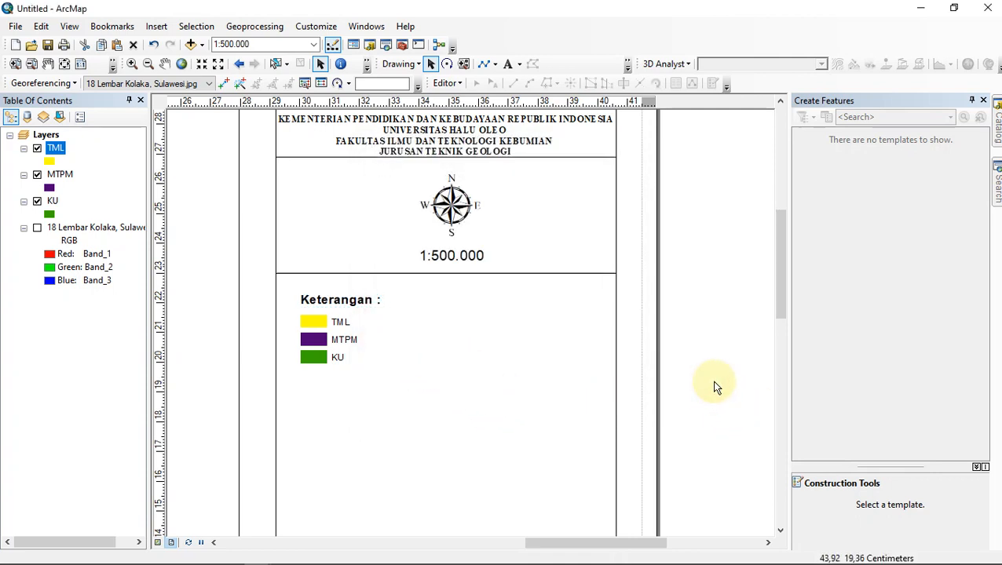
Group the legend title with the TML, MTPM and KU entries and move the group slightly down
left_click_drag(714, 381, 428, 325)
left_click_drag(321, 323, 268, 273)
right_click(311, 322)
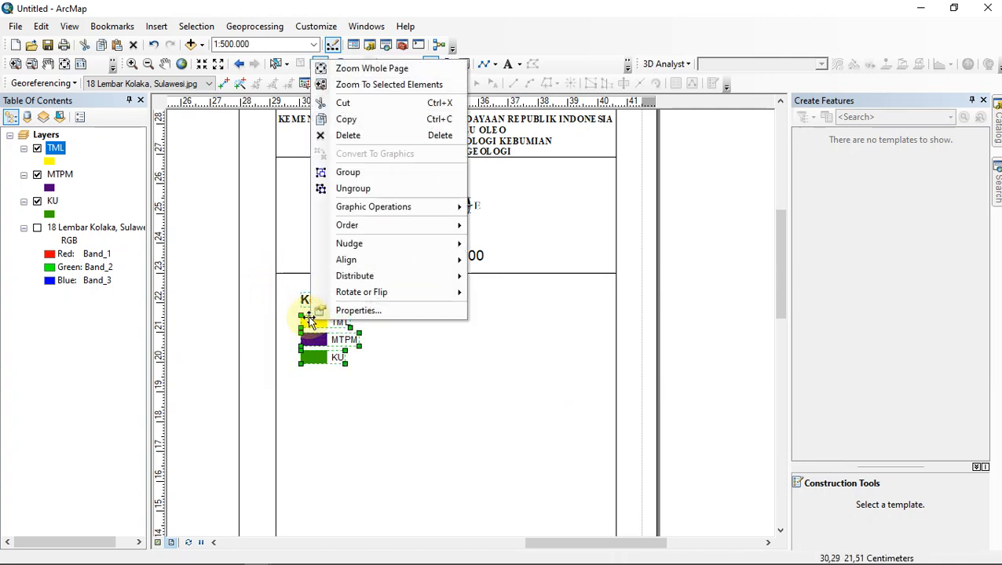
left_click(329, 172)
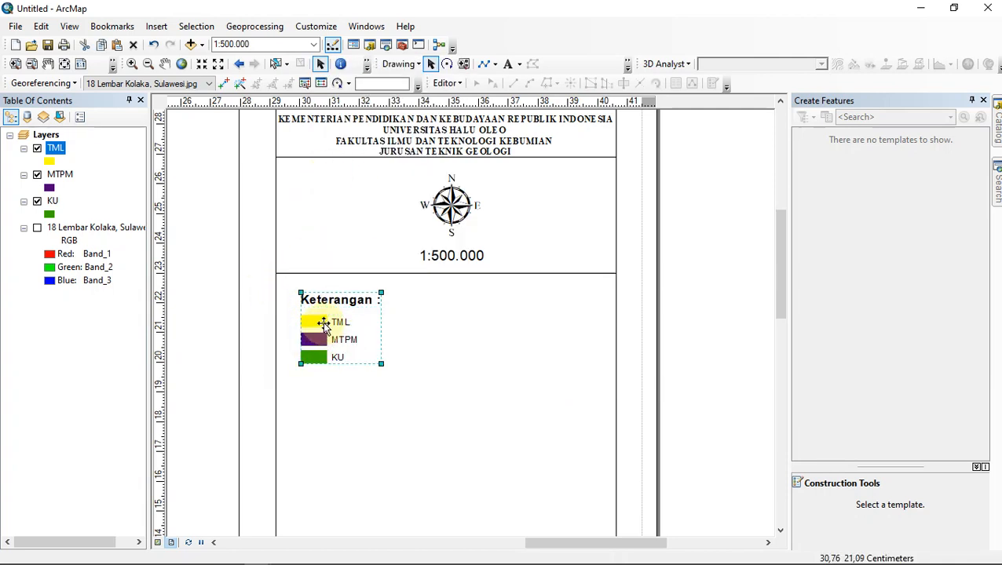
left_click_drag(325, 324, 322, 329)
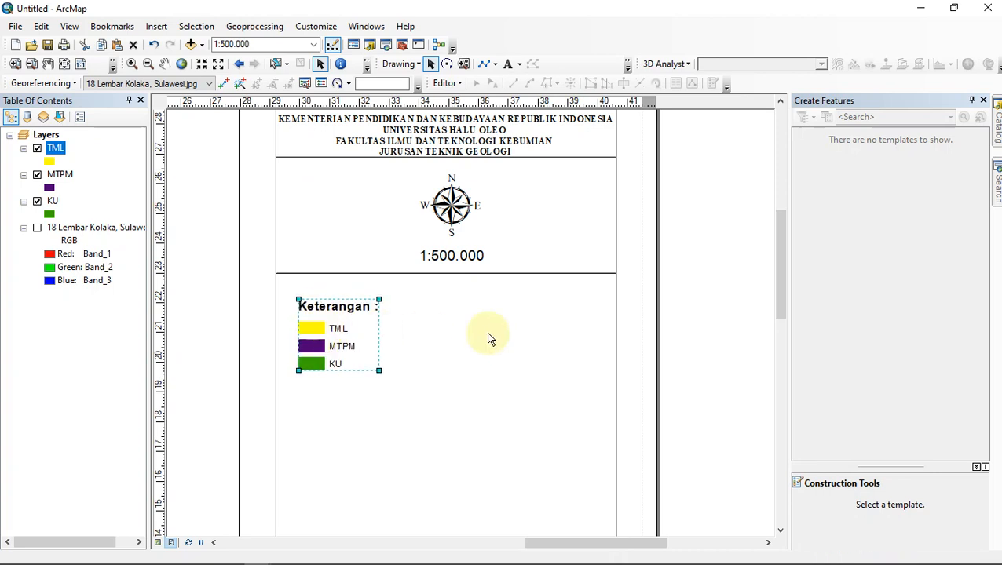
left_click(701, 308)
Set a horizontal guide at about 19 cm and draw an 11.5 cm dividing line along it across the side panel, below the legend
scroll(689, 345, "down", 1)
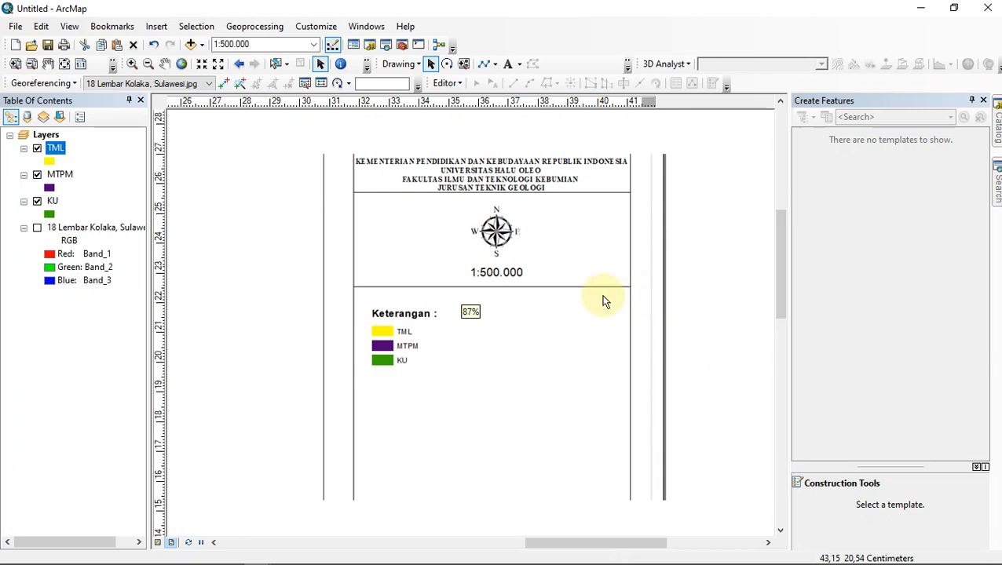
left_click_drag(665, 315, 631, 237)
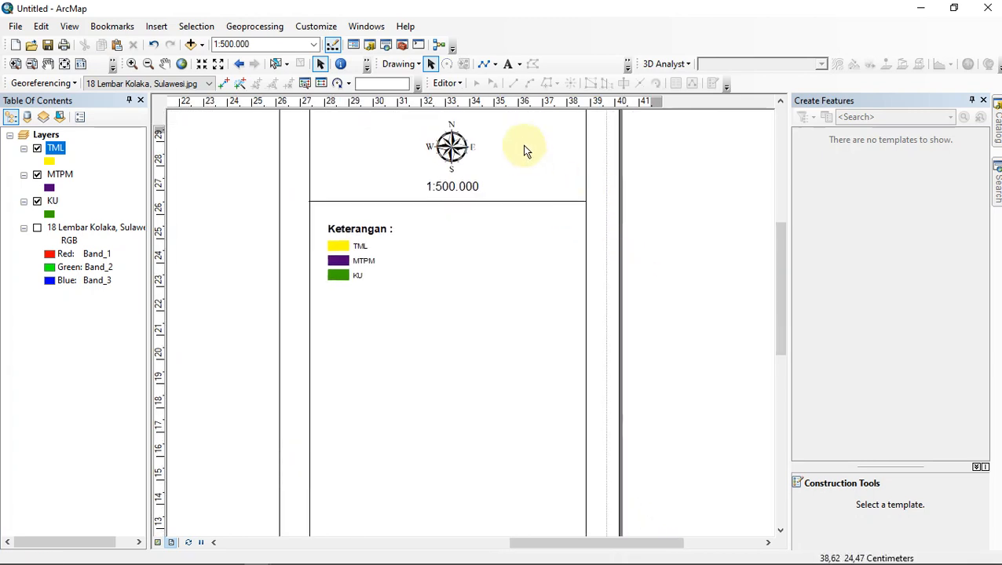
right_click(163, 298)
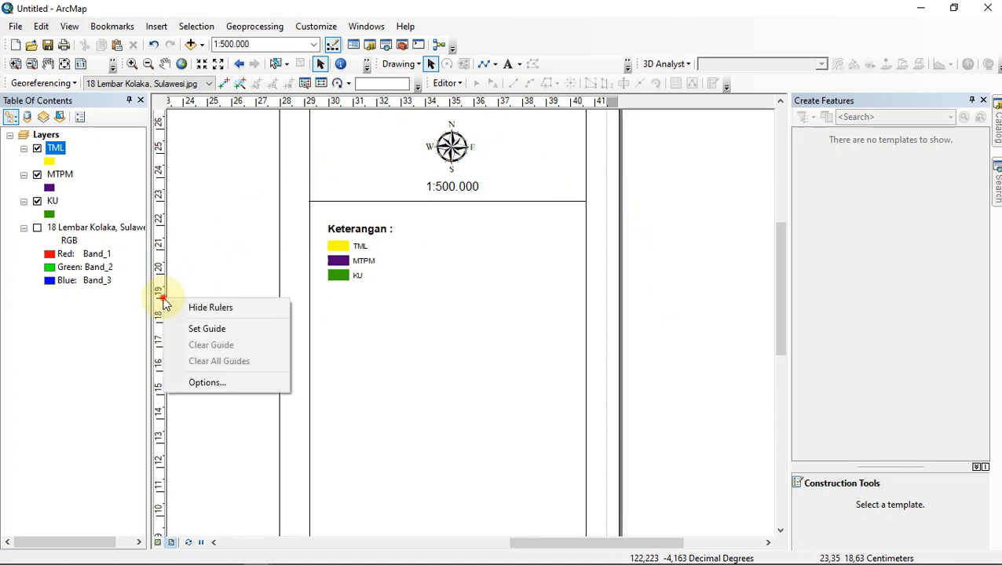
left_click(161, 298)
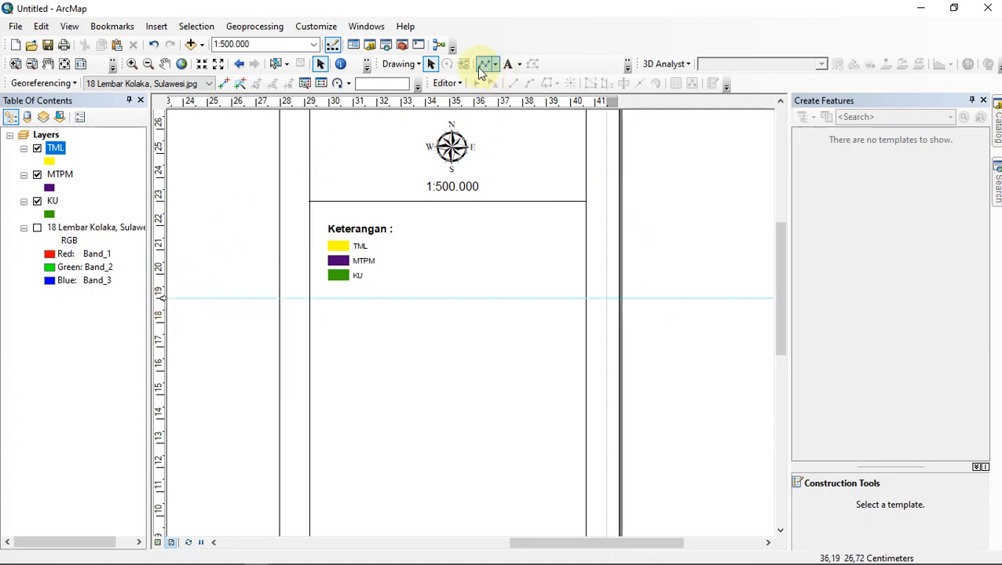
left_click(484, 64)
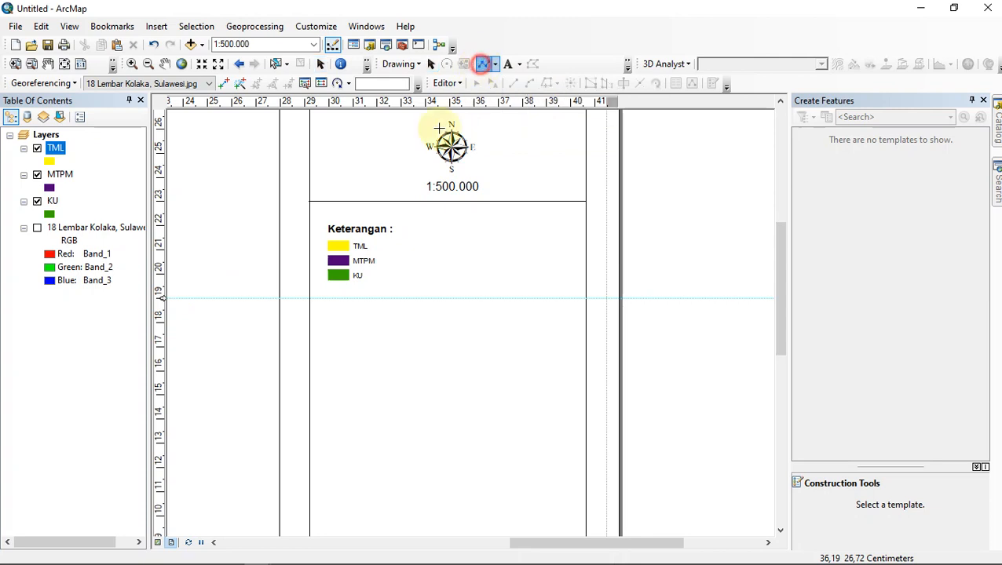
left_click(311, 299)
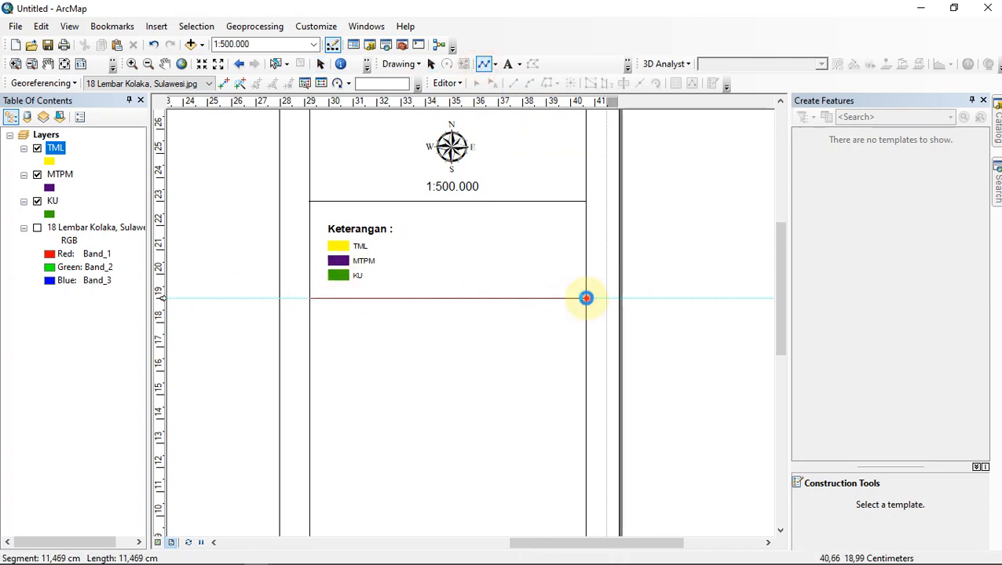
double_click(586, 298)
scroll(727, 342, "up", 1)
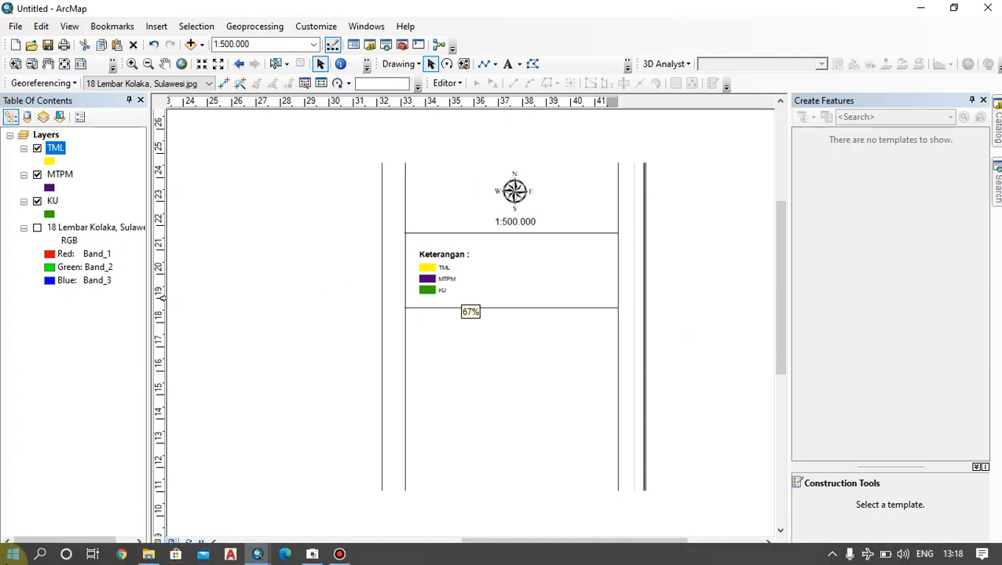
Examine the index map section below the legend in the finished Pertemuan 1 layout, and return to the untitled map
mouse_move(263, 554)
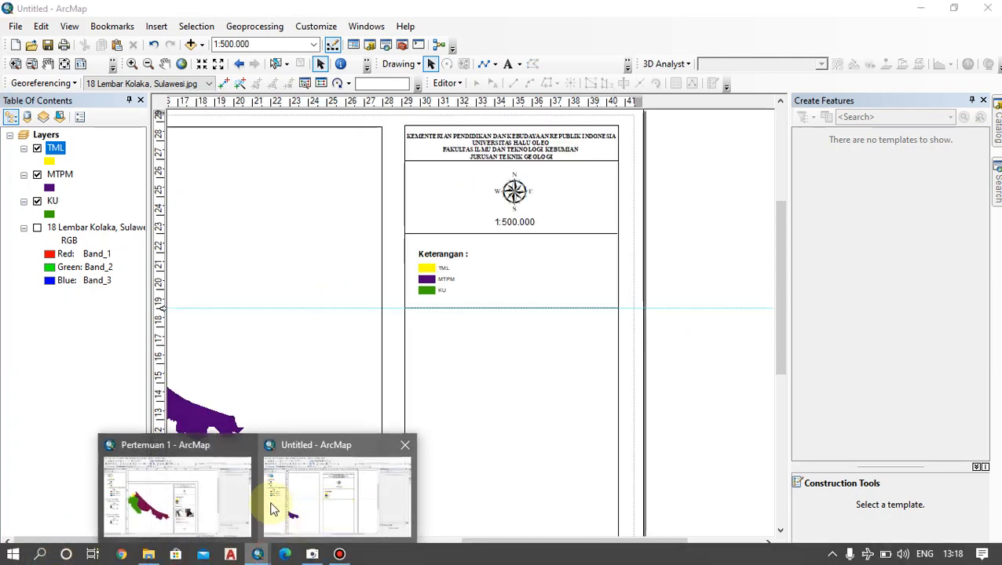
left_click(217, 502)
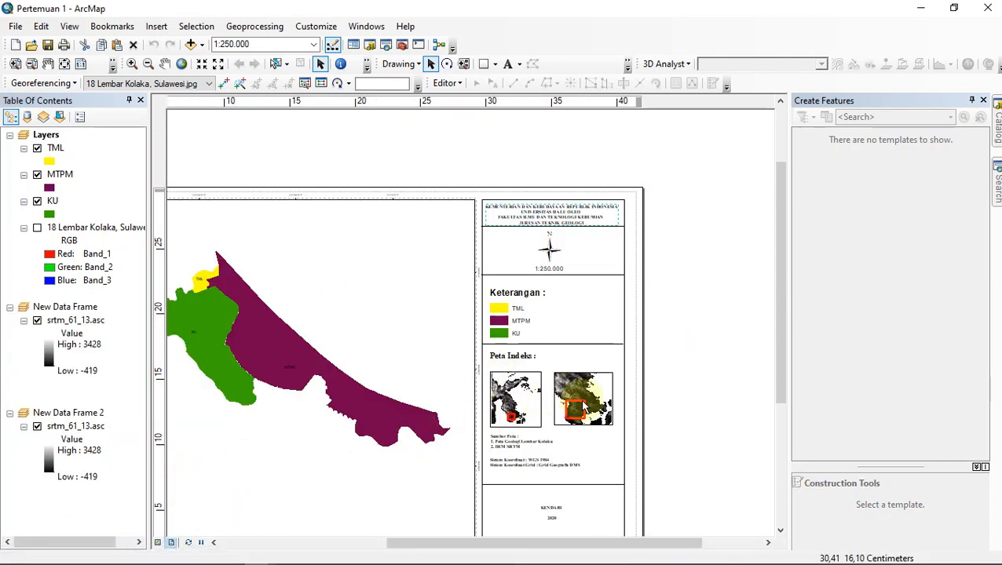
scroll(549, 396, "down", 2)
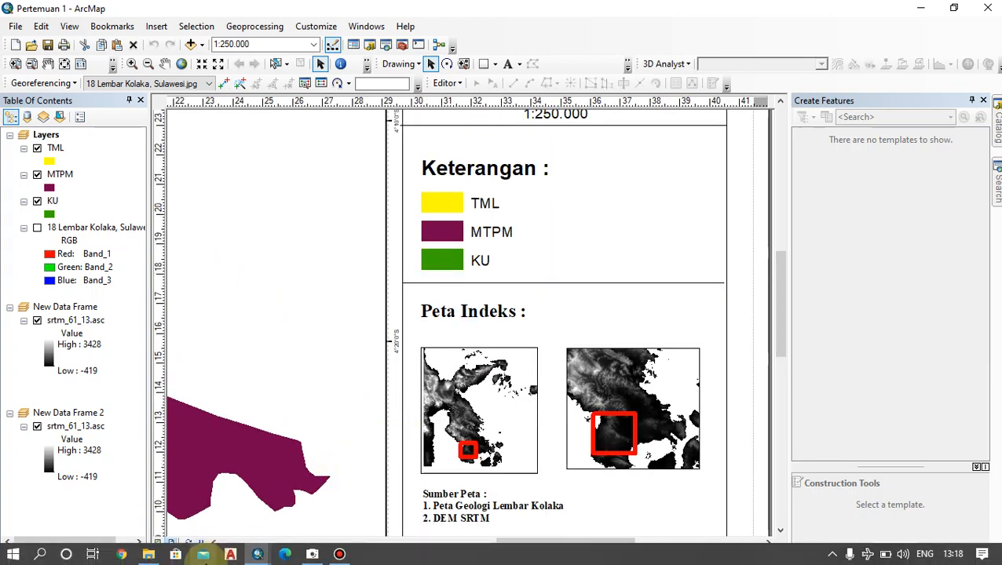
mouse_move(257, 554)
left_click(312, 512)
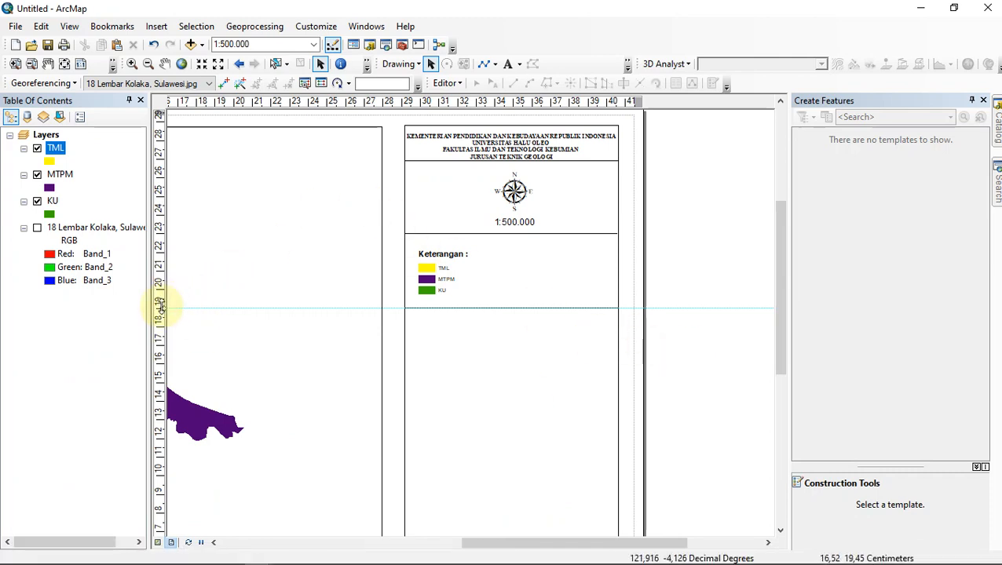
Clear the horizontal guide, and insert a new data frame in the side panel just below the line under the legend
right_click(161, 307)
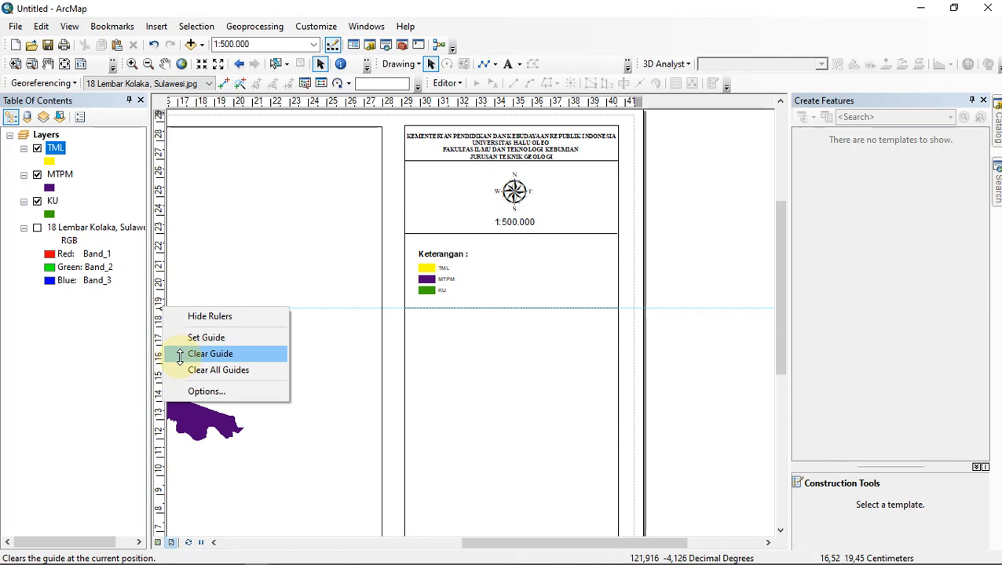
left_click(180, 356)
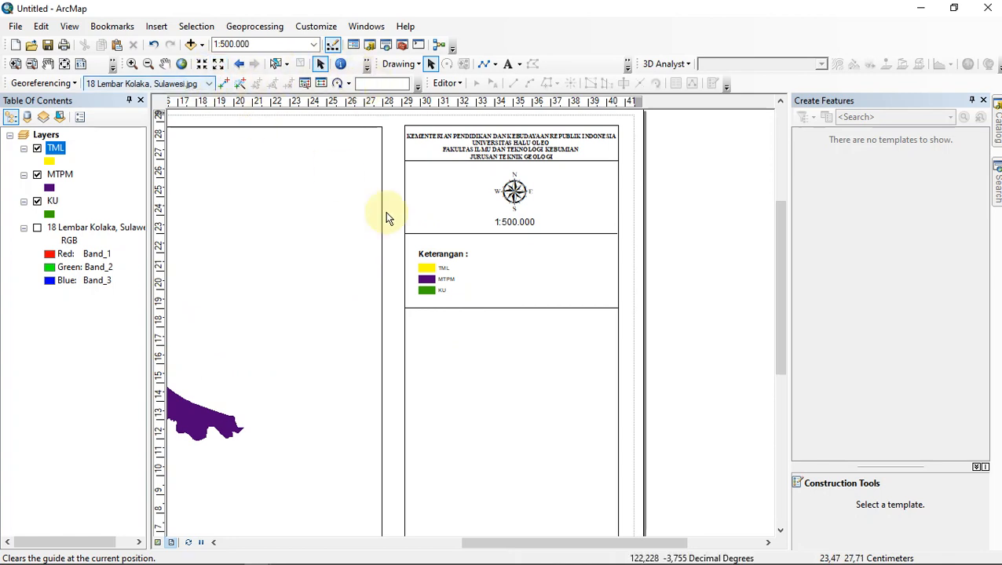
left_click(156, 27)
left_click(151, 28)
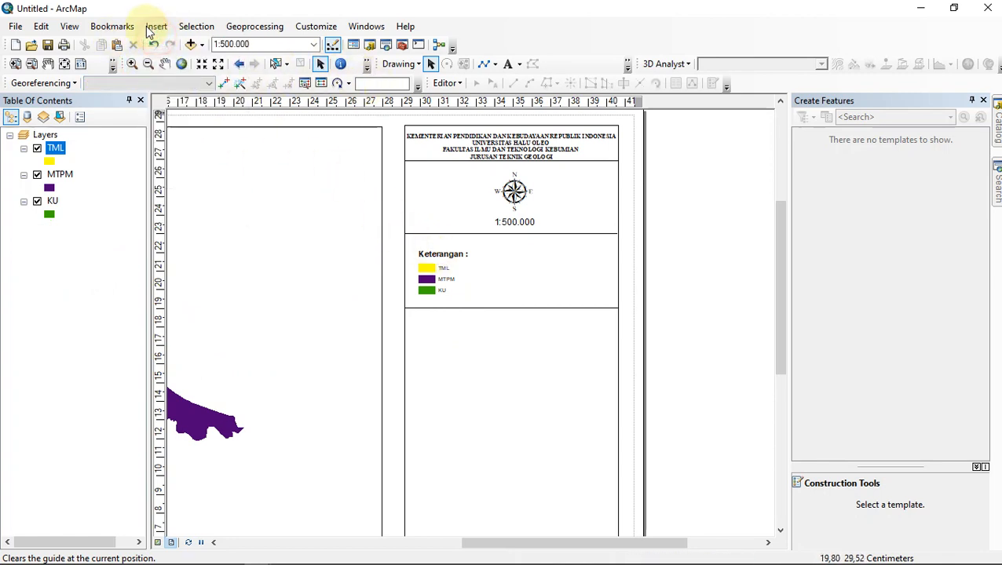
left_click_drag(472, 322, 494, 372)
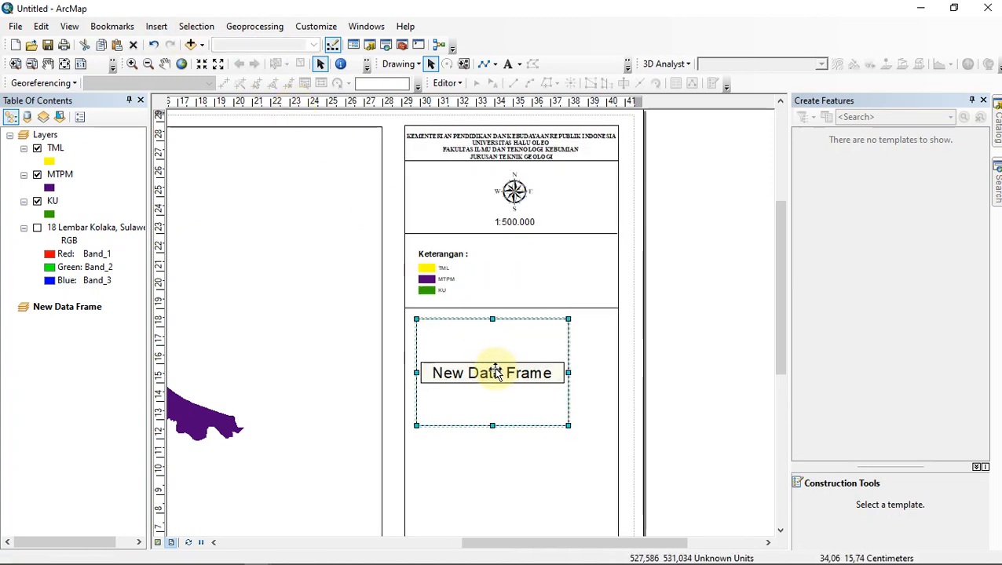
Add the srtm_61_13.asc raster from srtm_61_13.ZIP to the new data frame
right_click(474, 347)
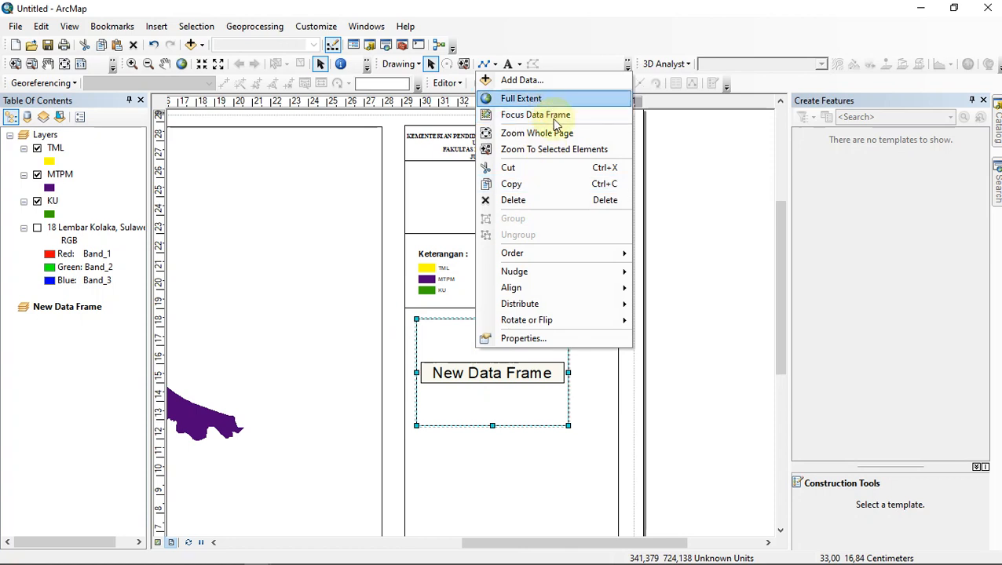
left_click(711, 330)
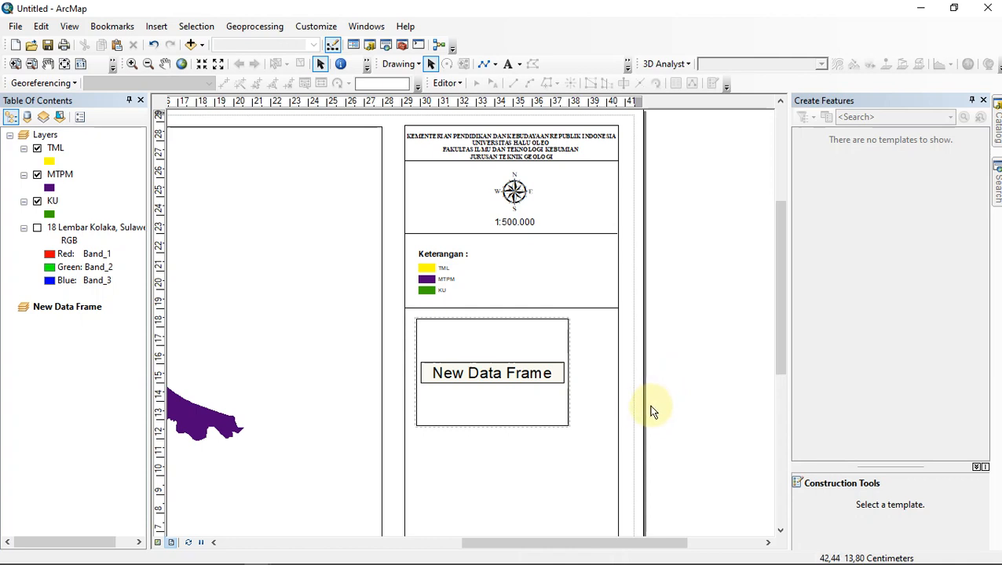
left_click(503, 358)
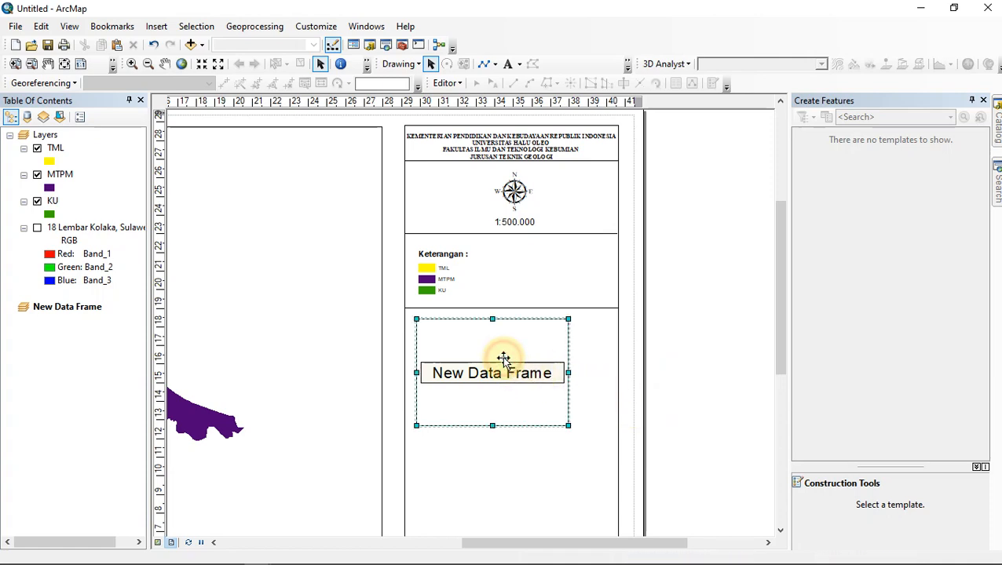
right_click(504, 358)
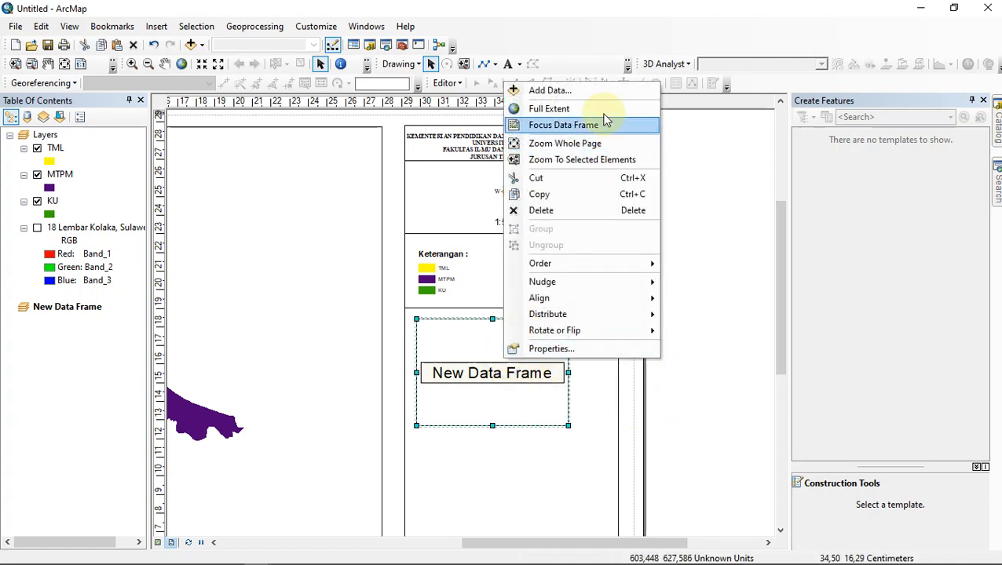
left_click(550, 90)
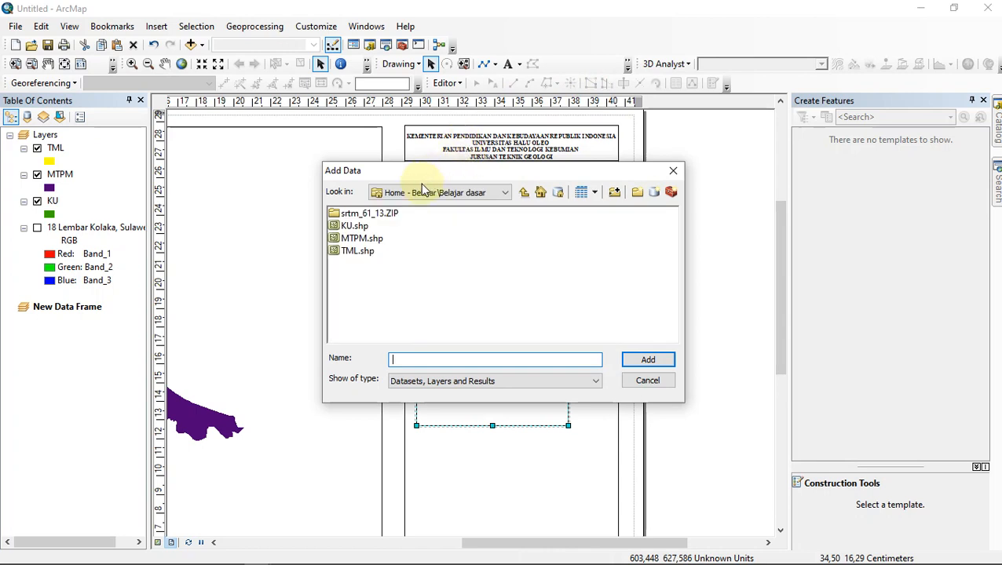
double_click(389, 213)
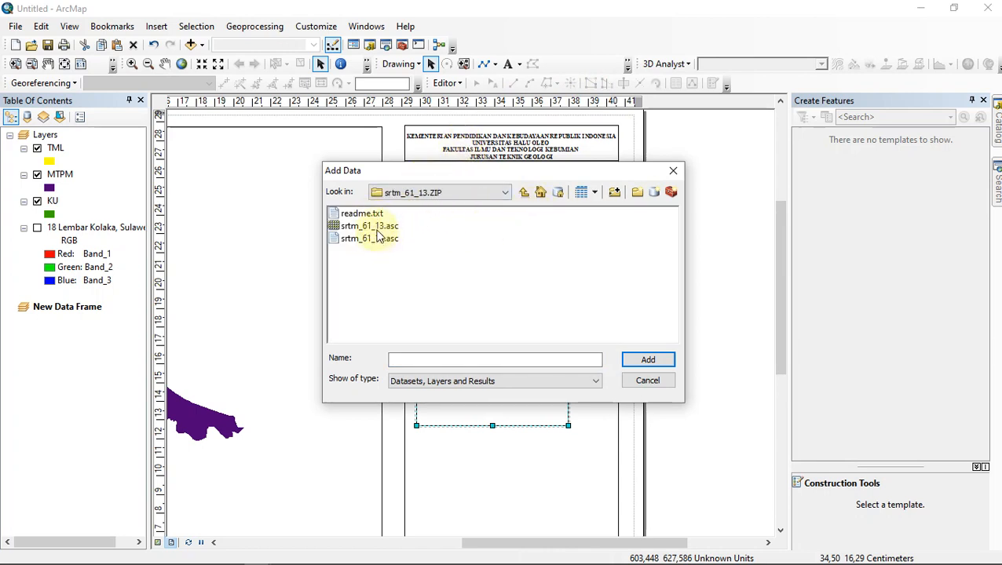
left_click(376, 226)
left_click(648, 360)
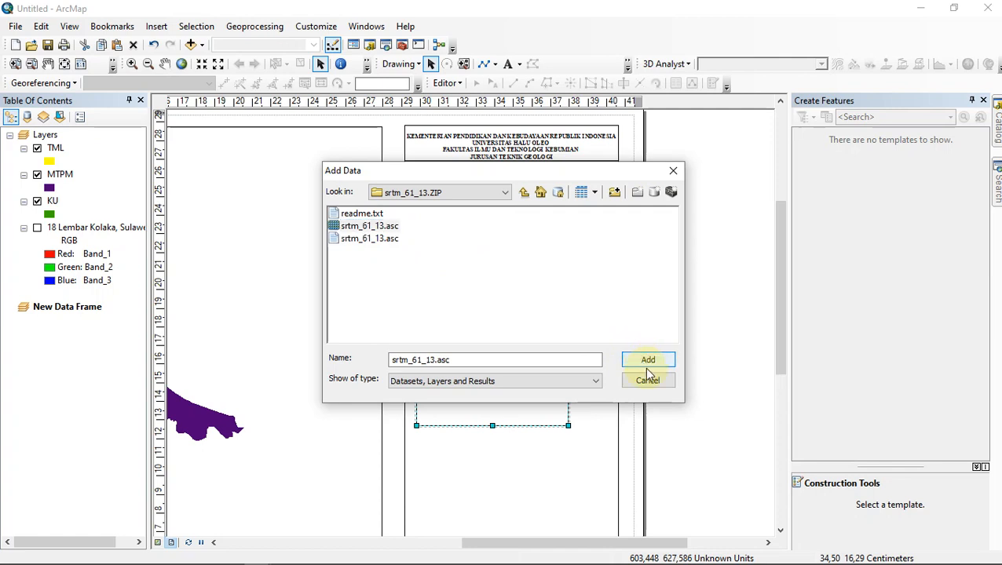
left_click(649, 361)
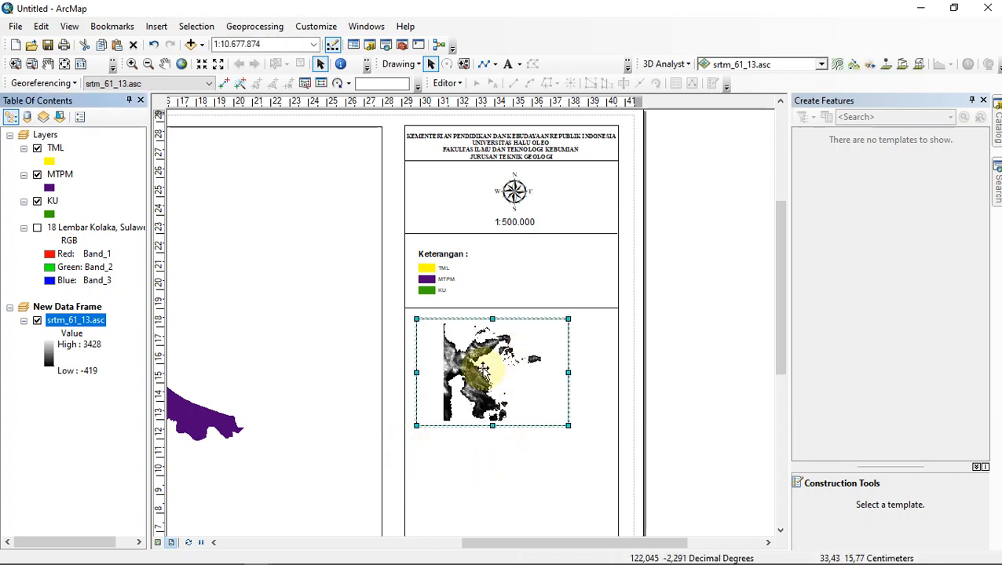
Move the elevation data frame slightly down in the side panel and shrink it a little from its lower corner
left_click_drag(495, 398, 496, 401)
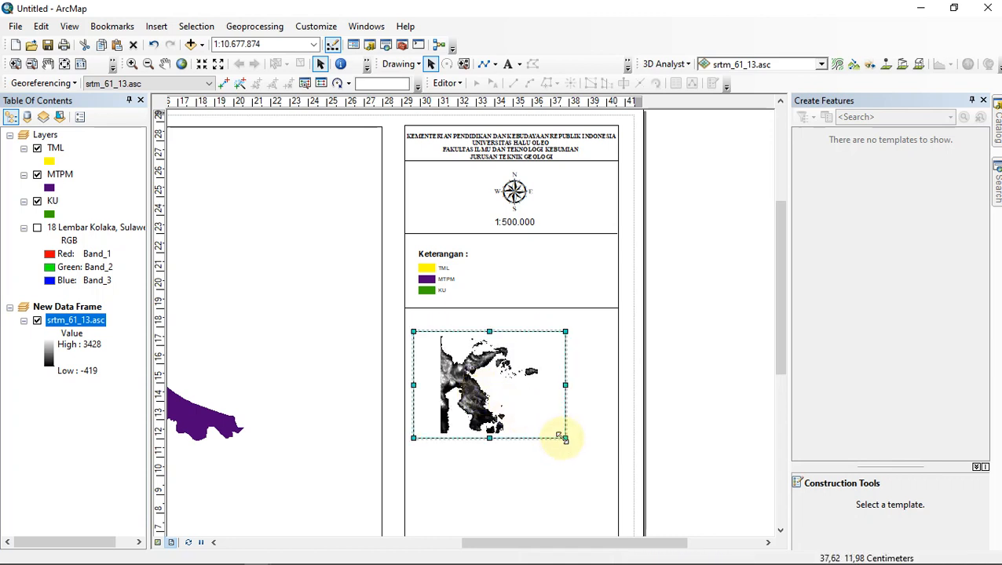
left_click_drag(564, 437, 553, 430)
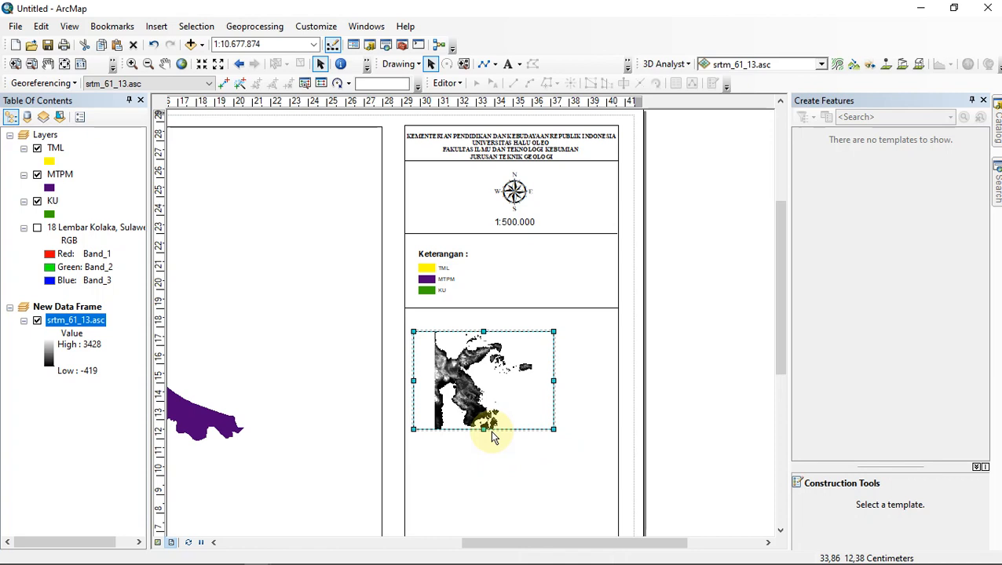
Add an extent indicator for the Layers data frame to the elevation data frame in the side panel
right_click(471, 368)
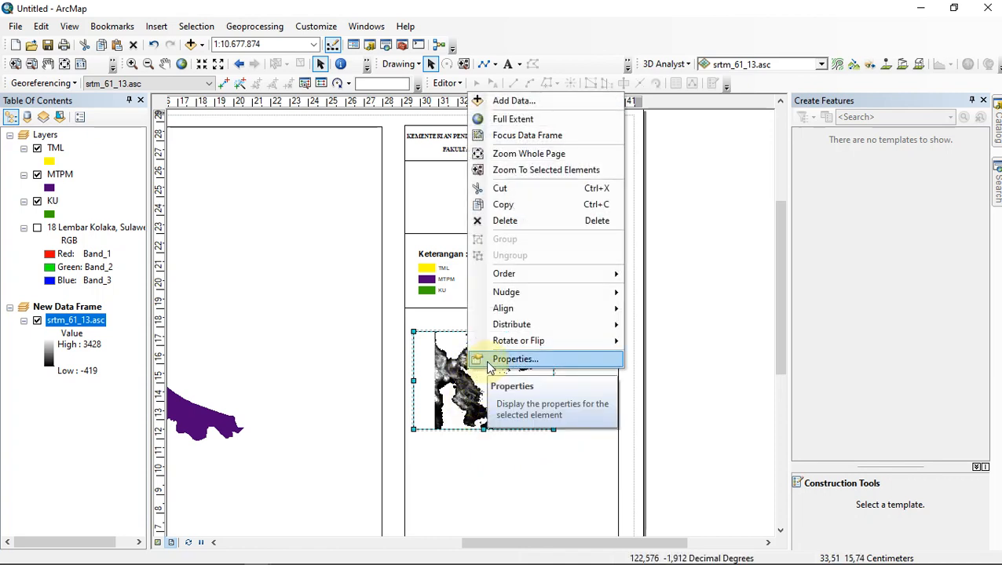
left_click(488, 363)
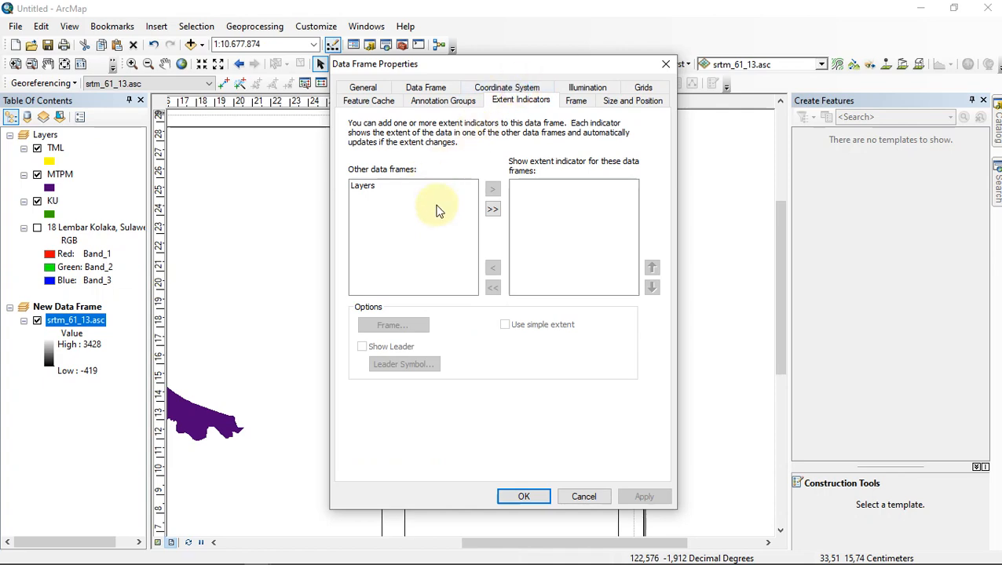
left_click(369, 186)
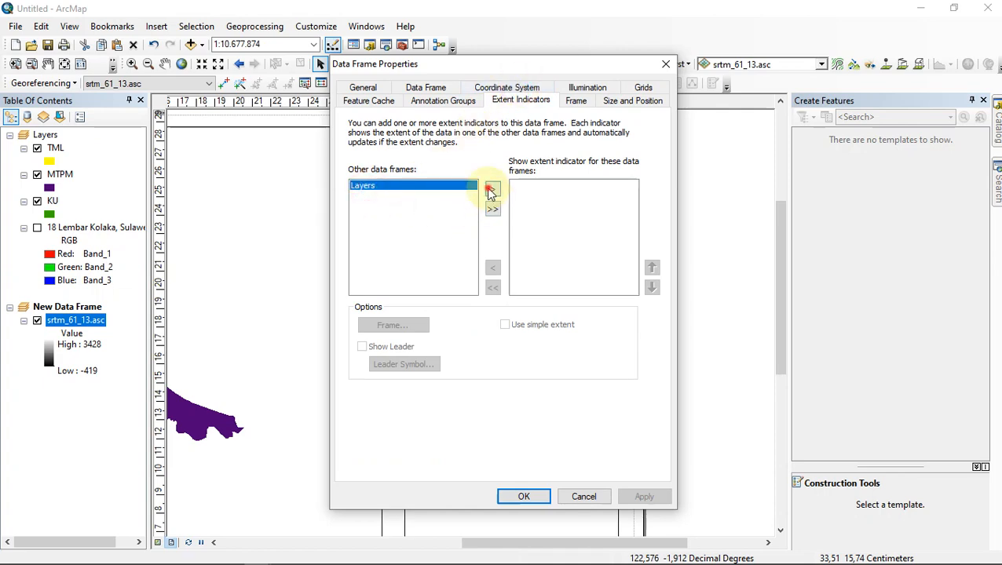
left_click(491, 190)
left_click(637, 496)
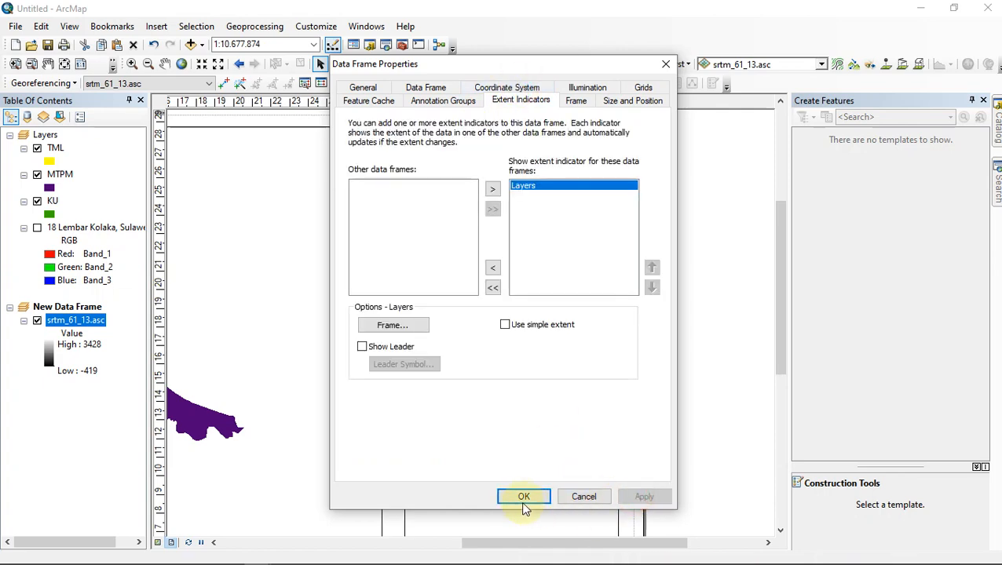
left_click(524, 497)
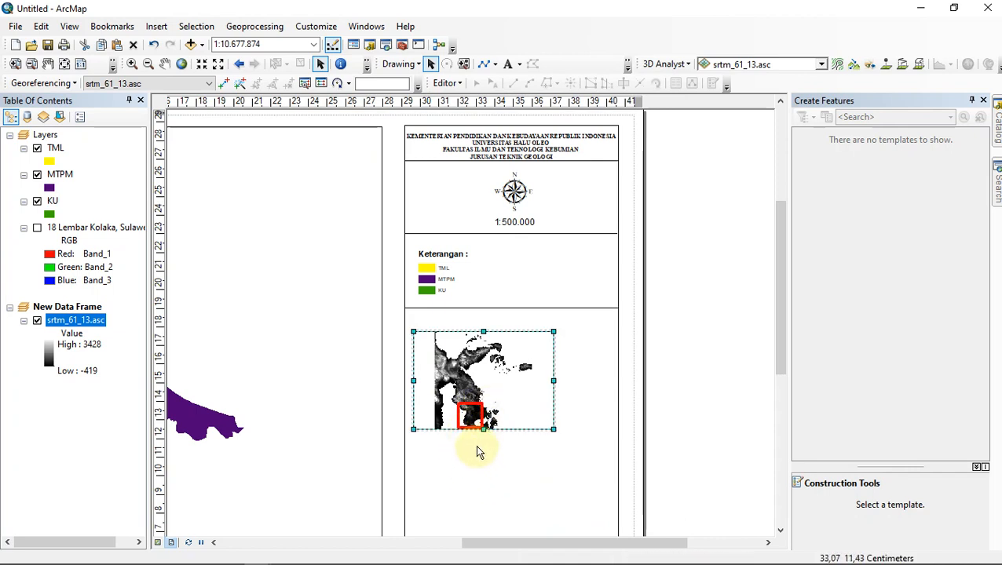
Shrink the elevation data frame to a nearly square shape and place it just inside the side panel's left border
left_click_drag(479, 359, 479, 369)
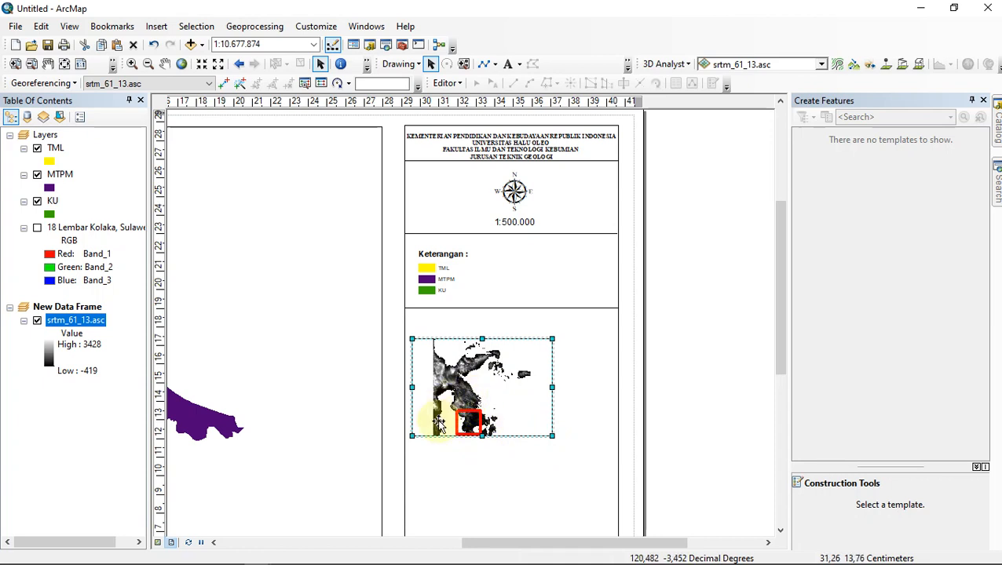
left_click_drag(551, 435, 524, 427)
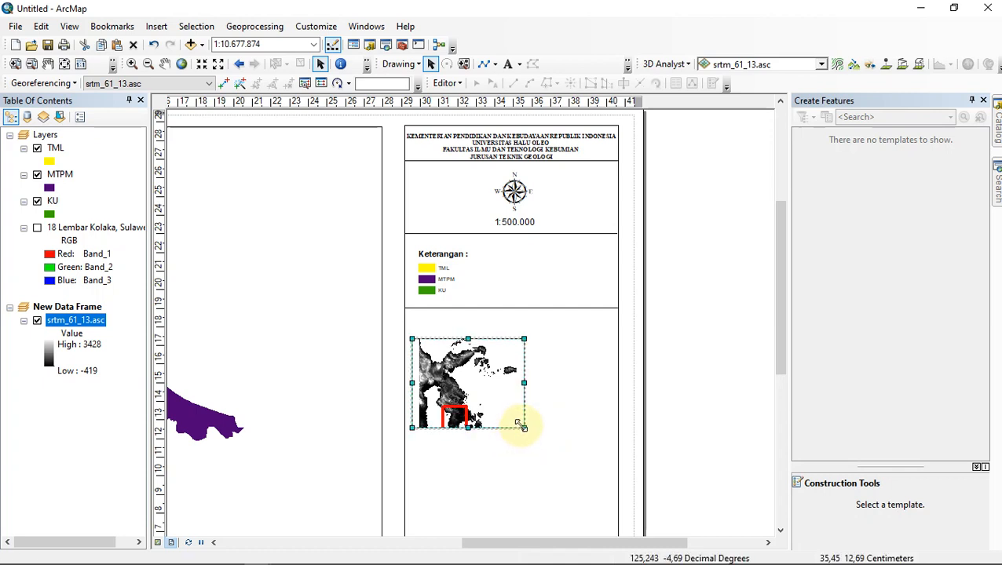
left_click_drag(522, 426, 533, 448)
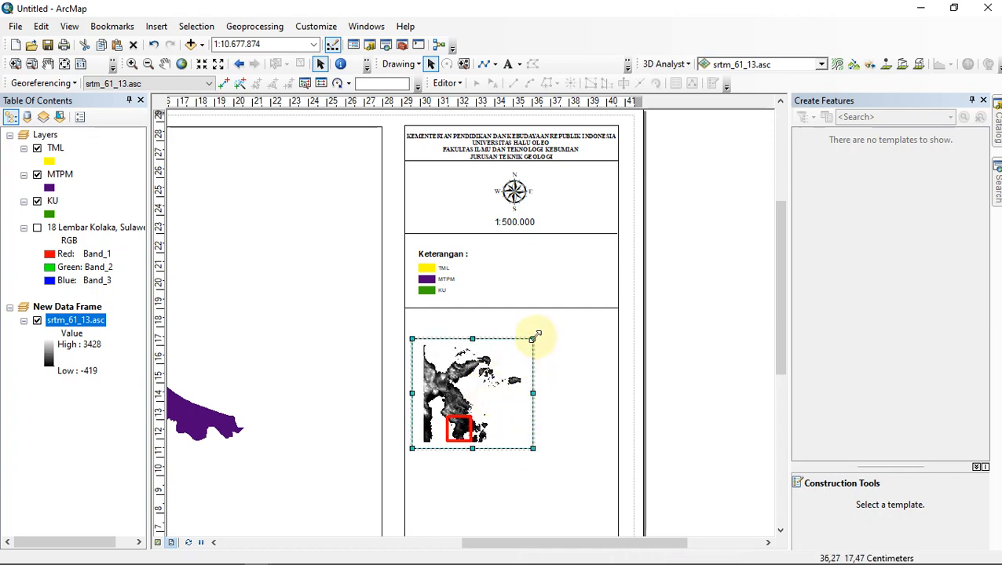
left_click_drag(532, 339, 514, 354)
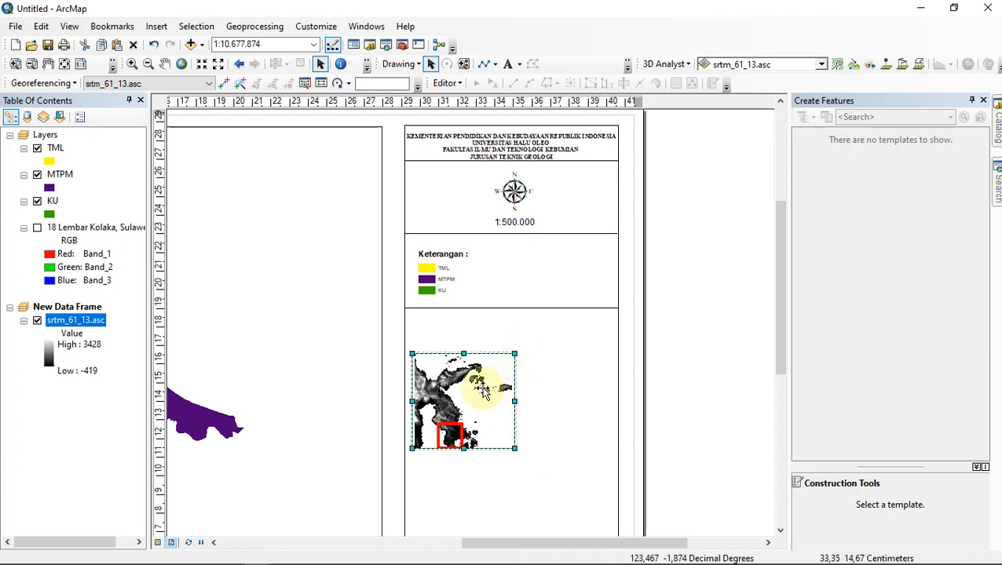
left_click_drag(483, 388, 491, 385)
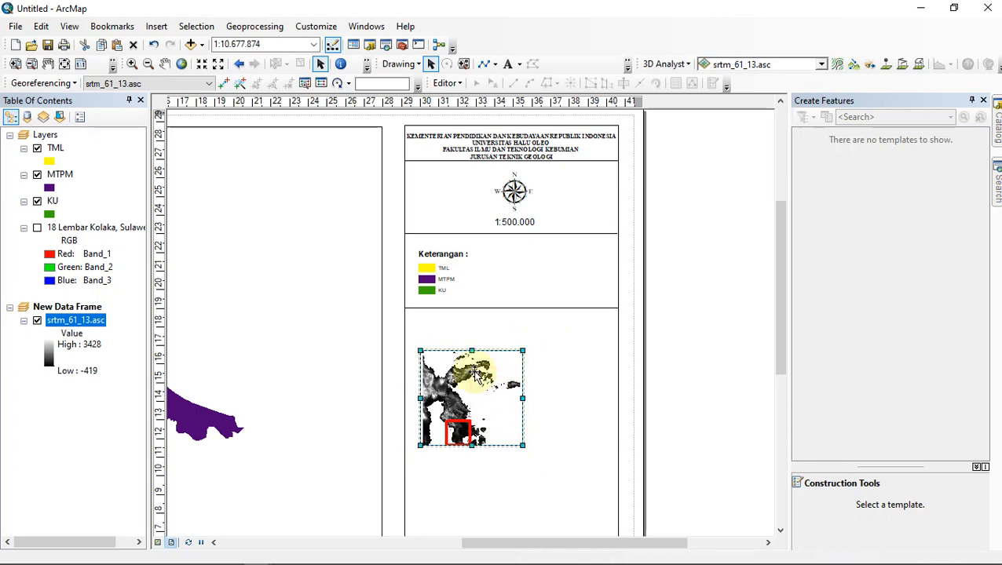
Insert another new data frame and place it beside the elevation data frame under the legend
left_click(157, 26)
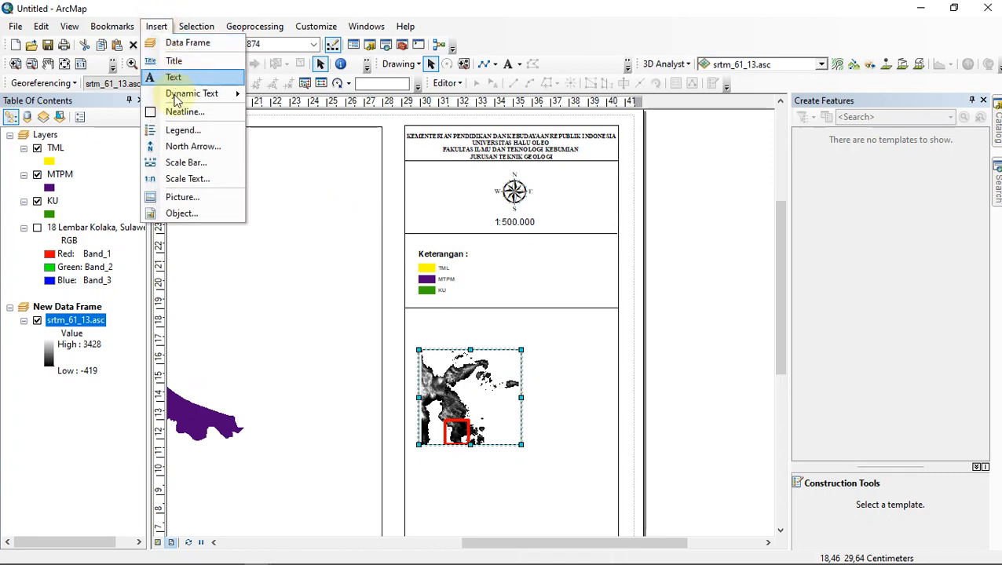
left_click(187, 43)
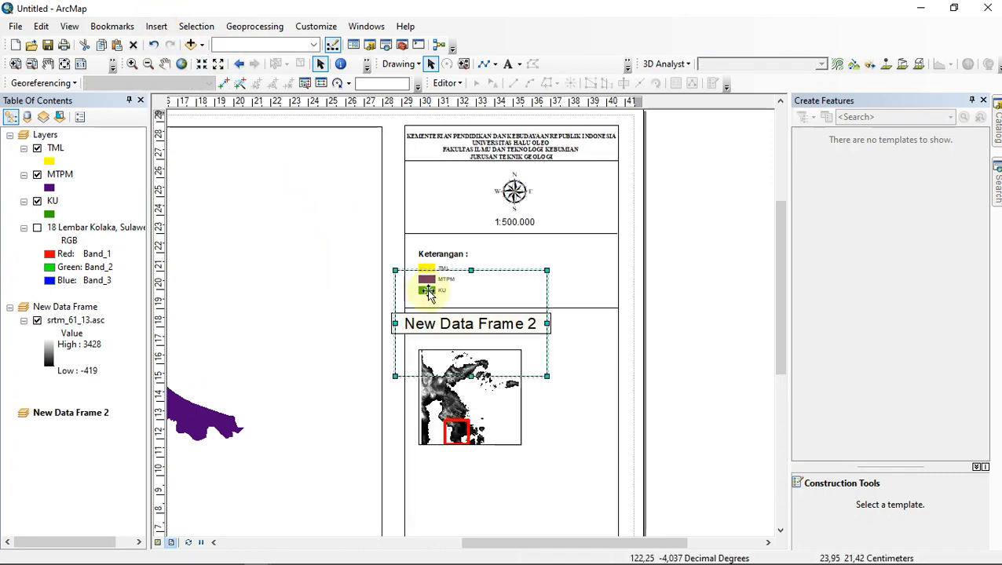
left_click_drag(478, 309, 595, 377)
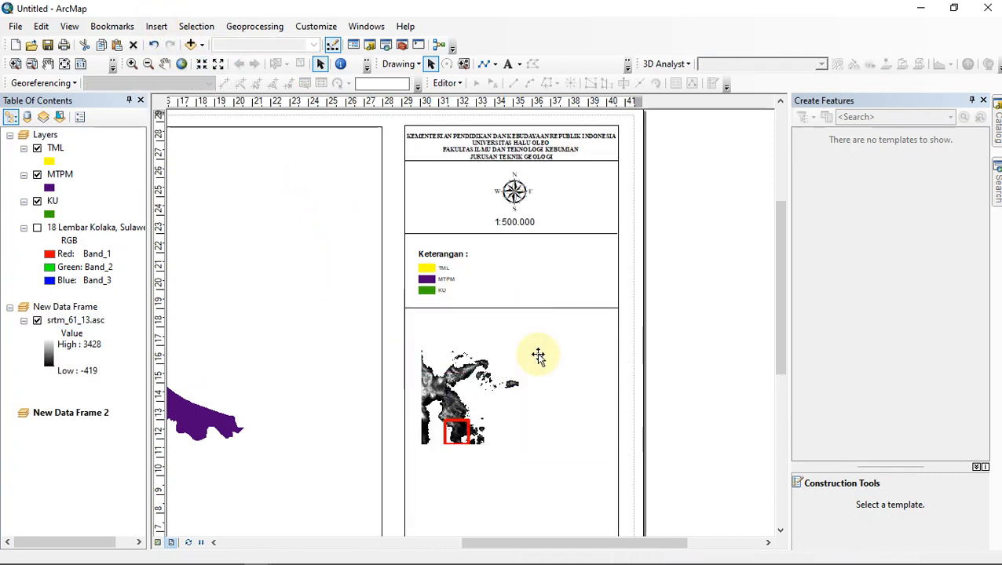
Narrow both index data frames to fit side by side within the panel, and match the elevation frame's height to the empty one
left_click(488, 427)
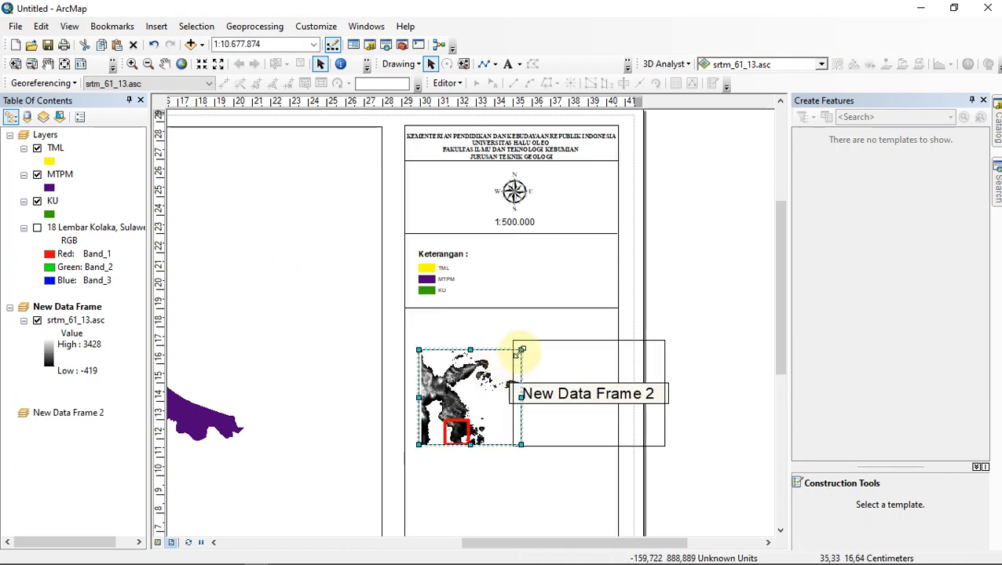
left_click_drag(521, 350, 499, 346)
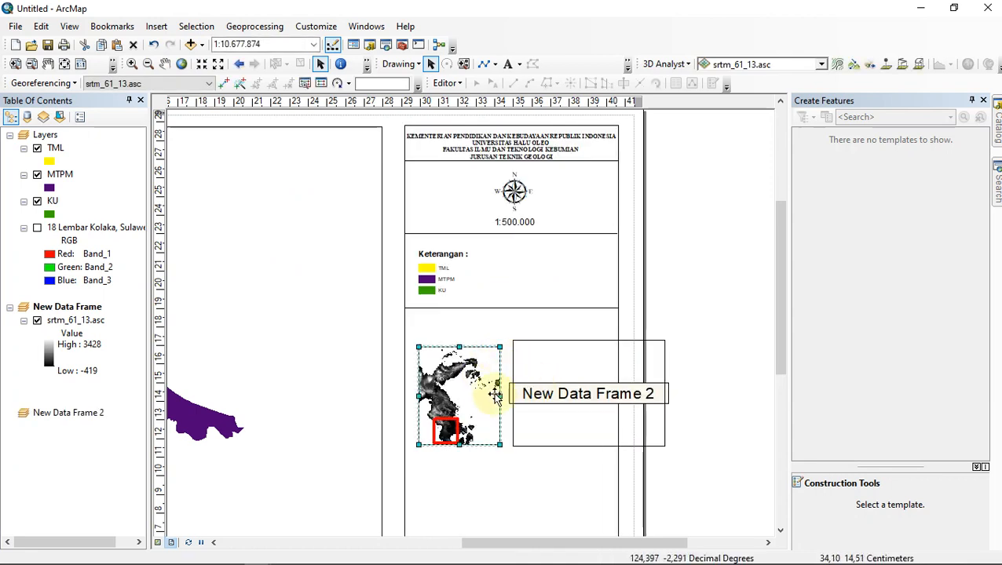
left_click(584, 381)
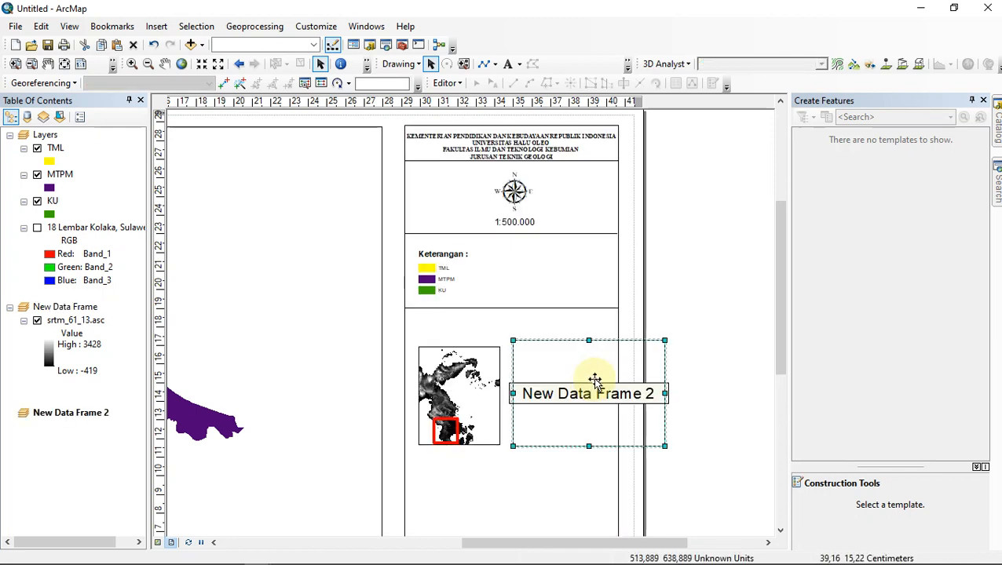
left_click_drag(664, 337, 609, 340)
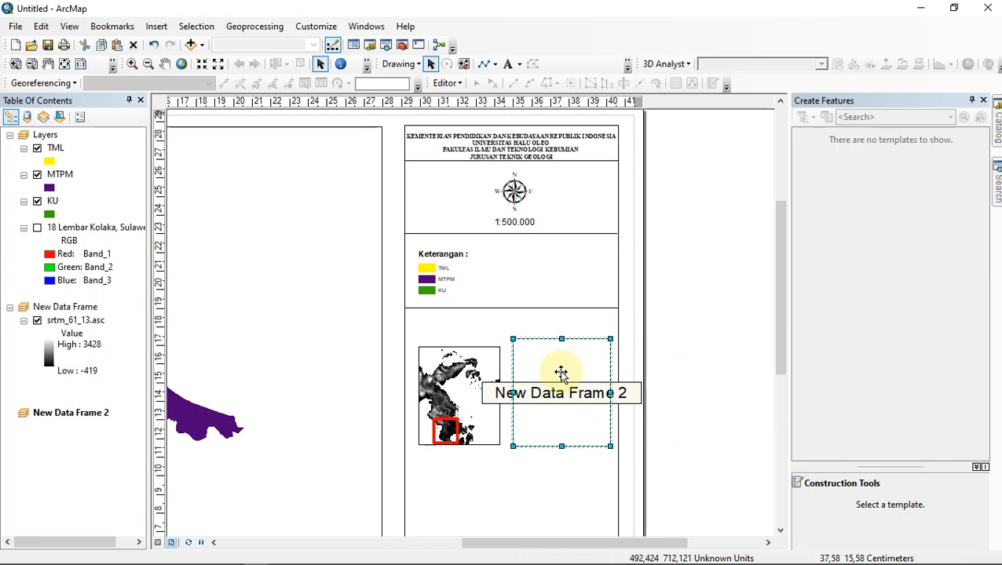
left_click(487, 350)
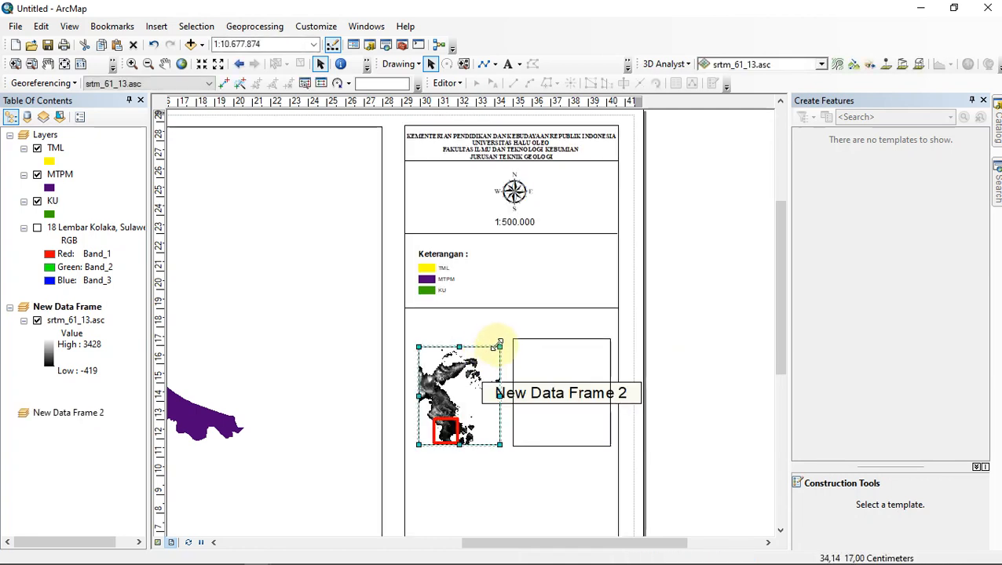
left_click_drag(497, 345, 498, 336)
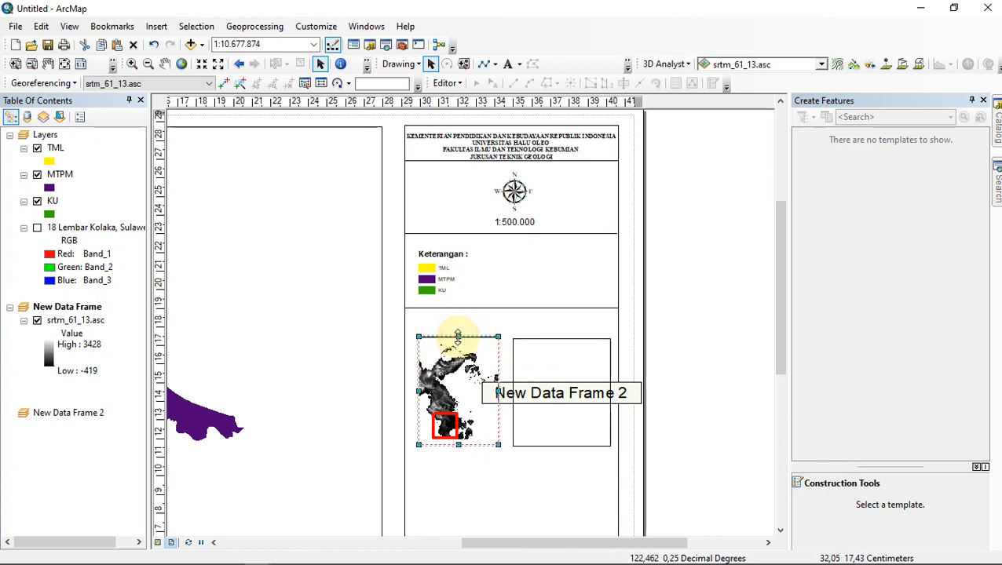
left_click_drag(457, 338, 458, 340)
Add the srtm_61_13.asc raster to the empty second index data frame
left_click(535, 363)
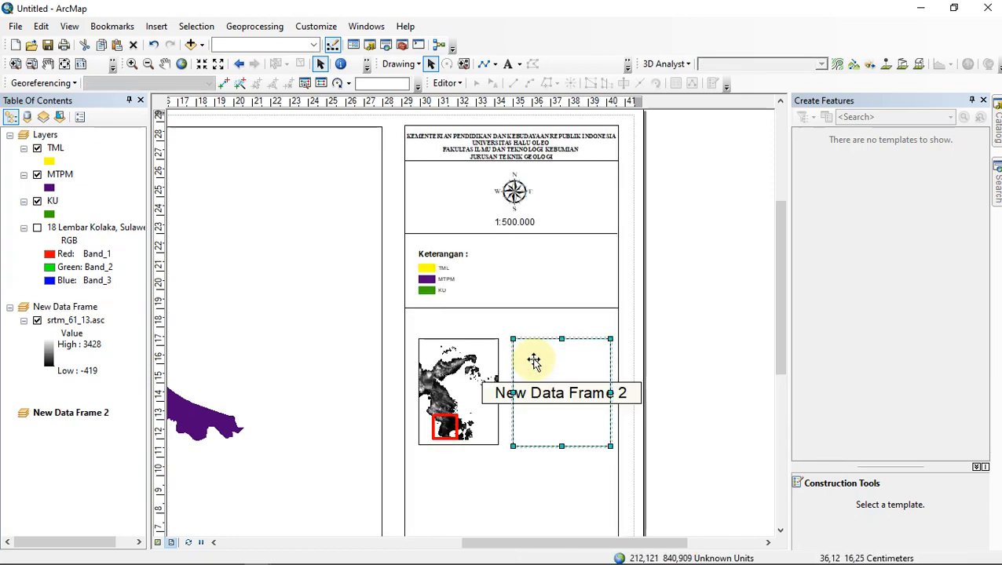
right_click(535, 362)
left_click(542, 90)
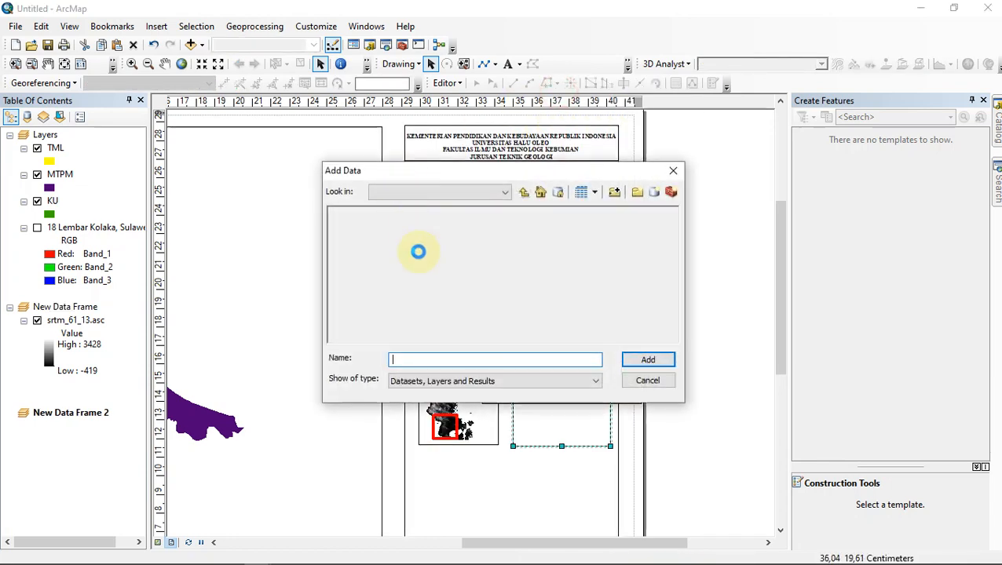
left_click(395, 227)
left_click(645, 359)
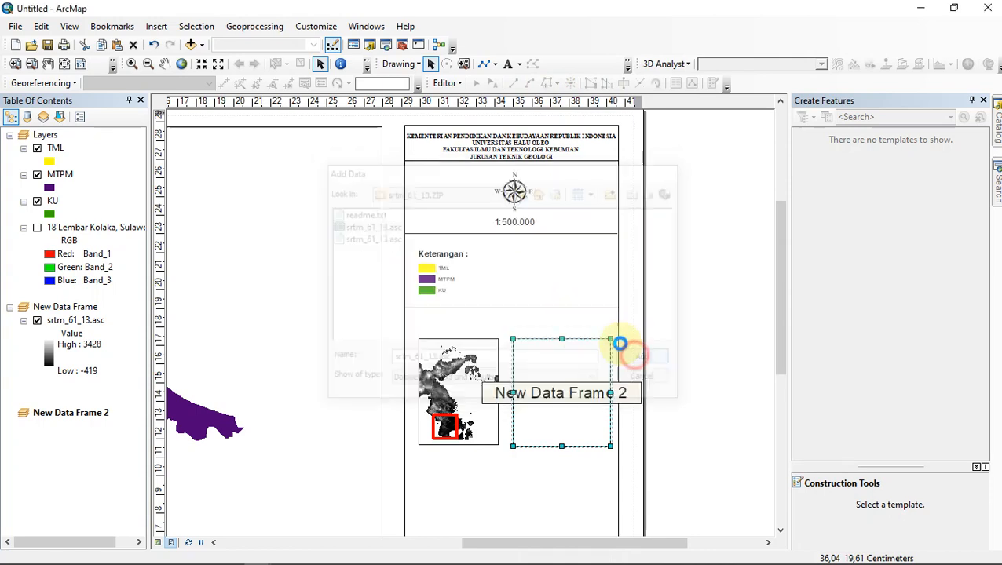
Add an extent indicator for the Layers data frame to the second index data frame
right_click(566, 382)
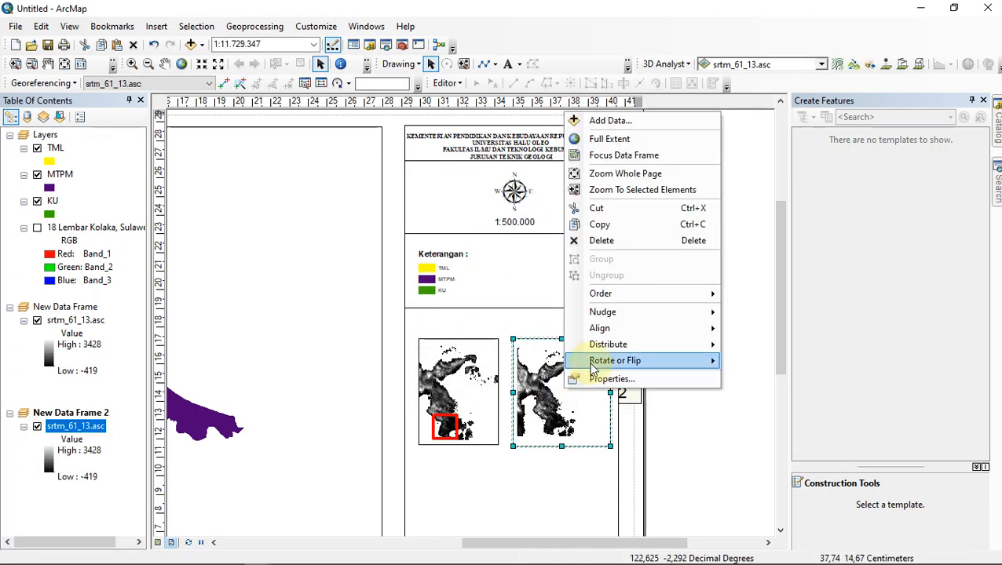
left_click(595, 376)
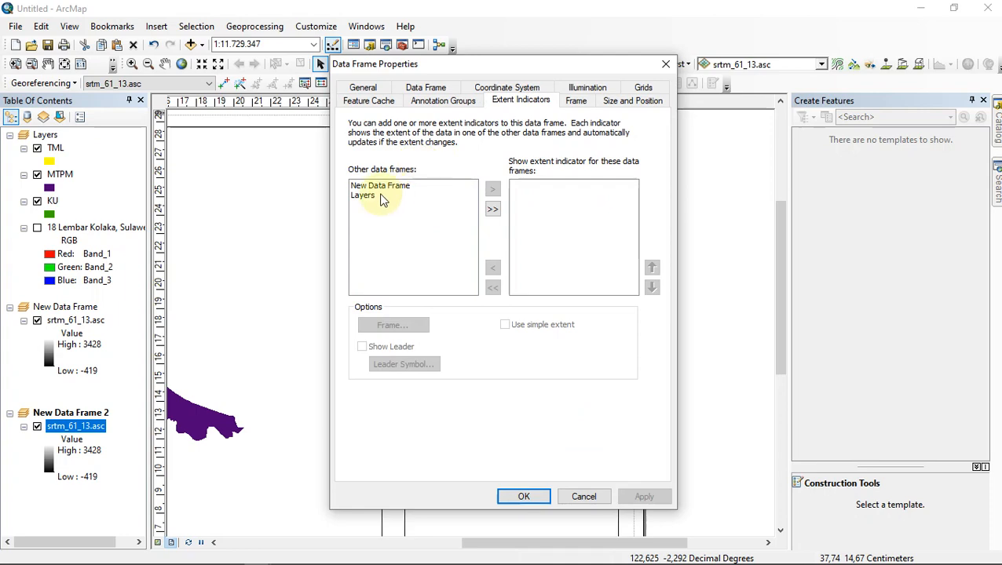
left_click(375, 196)
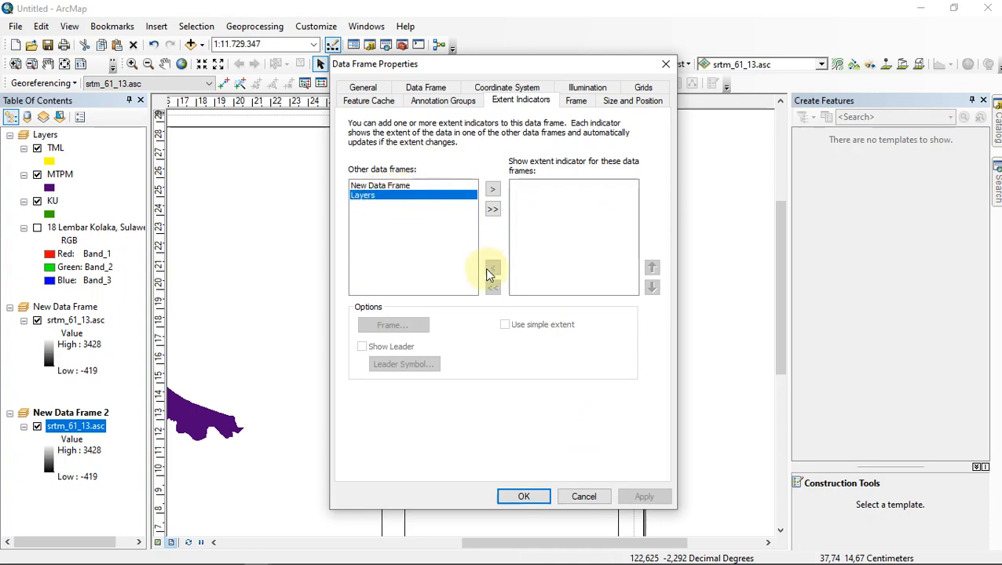
left_click(492, 189)
left_click(655, 498)
left_click(519, 498)
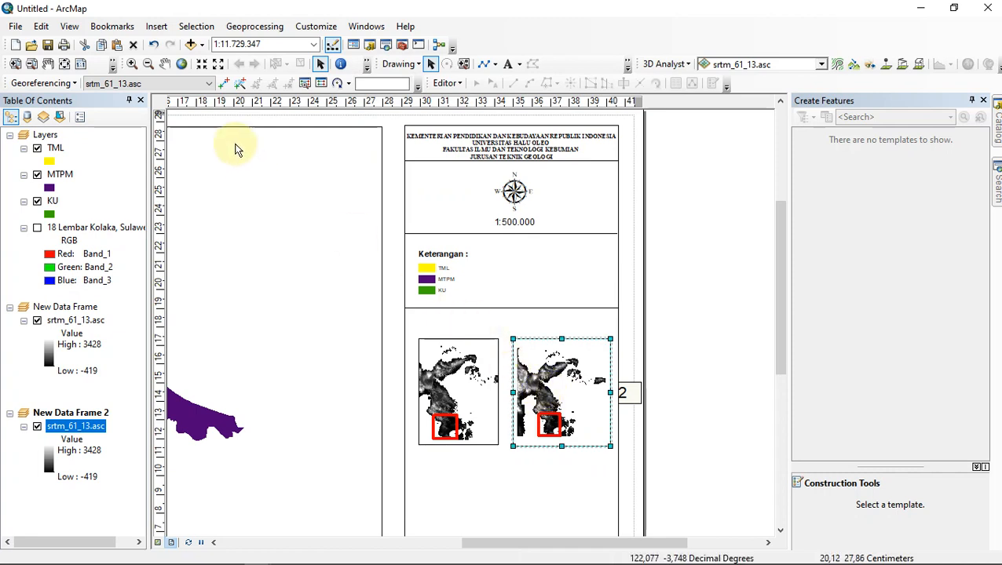
Set the second index frame's scale to 1:3.000.000 and shift its map to bring the red extent rectangle into the frame
left_click(313, 44)
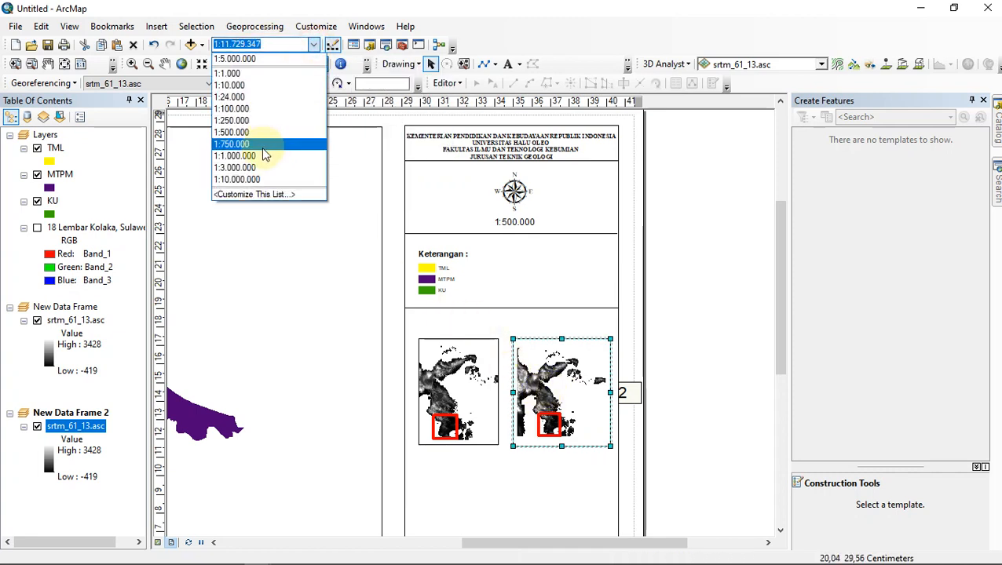
left_click(259, 168)
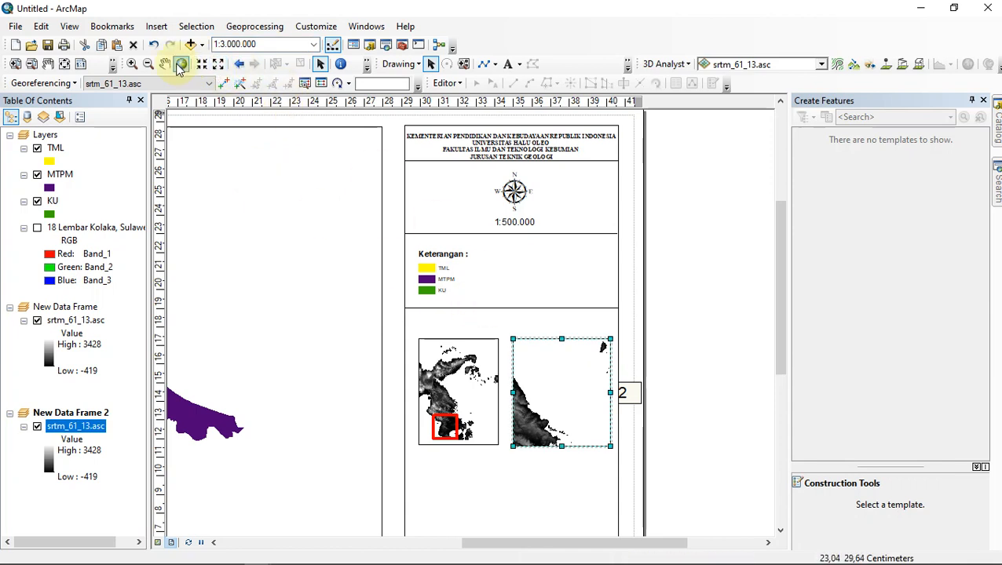
left_click_drag(531, 391, 544, 363)
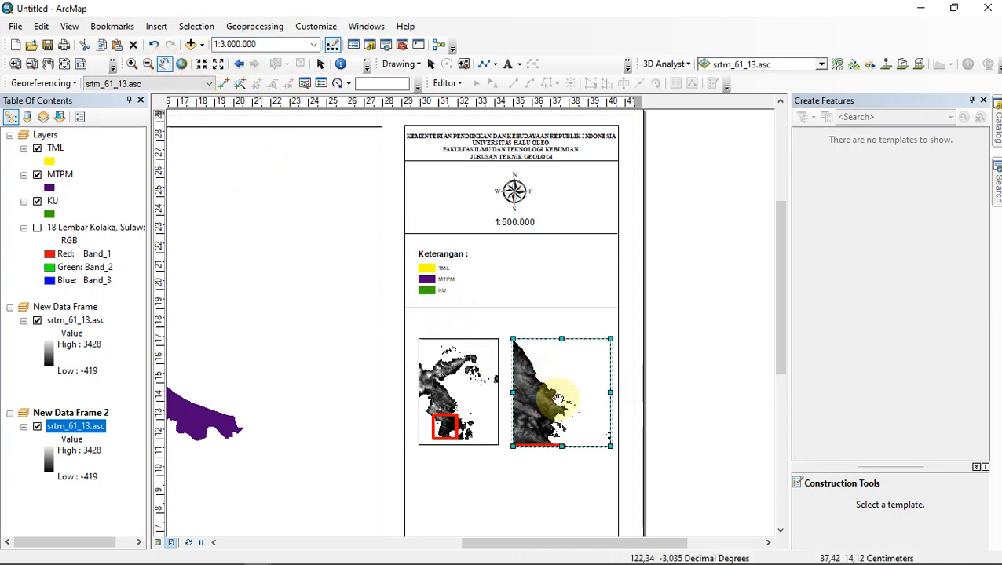
left_click_drag(557, 403, 554, 364)
left_click_drag(543, 411, 572, 380)
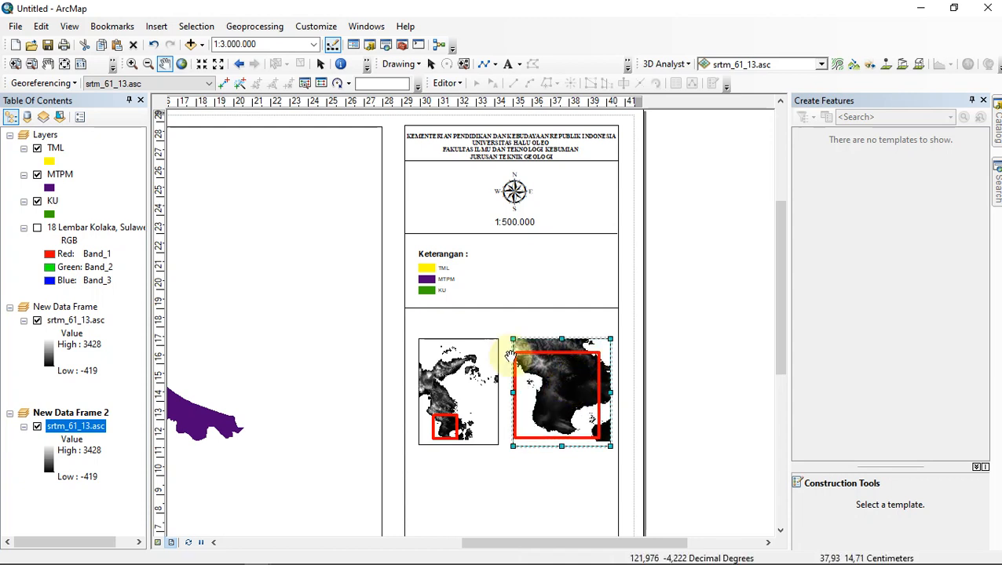
Set the second index frame's scale to 1:5.000.000, shift its map slightly down and left, and deselect the frame
left_click(313, 45)
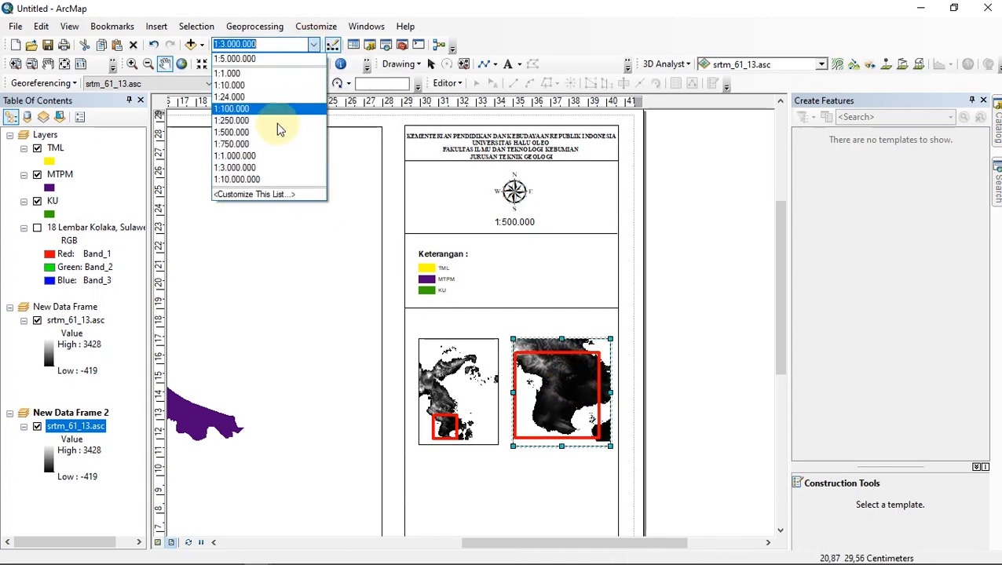
left_click(219, 43)
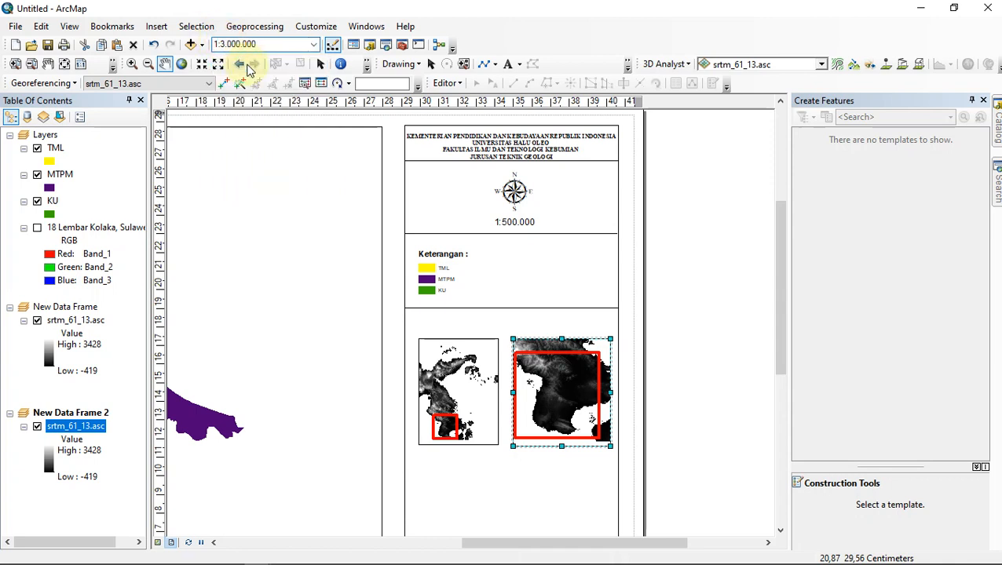
key("BackSpace")
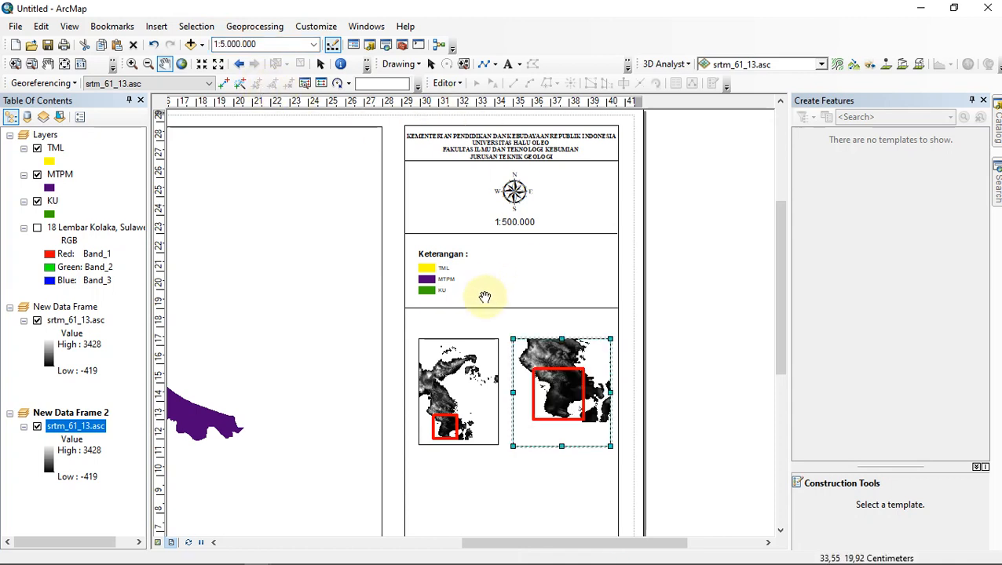
left_click_drag(551, 387, 542, 397)
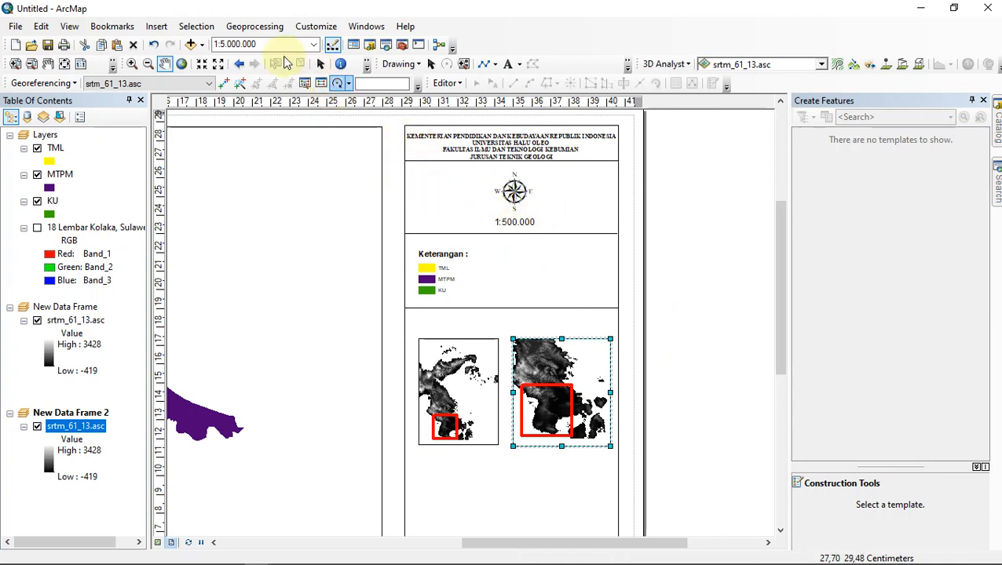
left_click(430, 63)
left_click(738, 336)
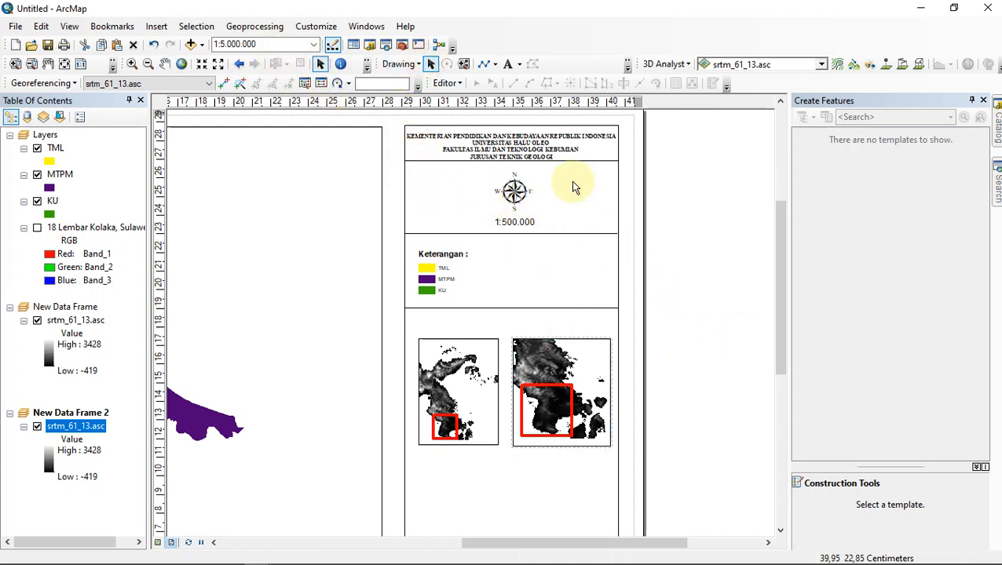
Add the text "Peta Indeks" just above the first index map in the side panel
left_click(508, 64)
left_click(425, 315)
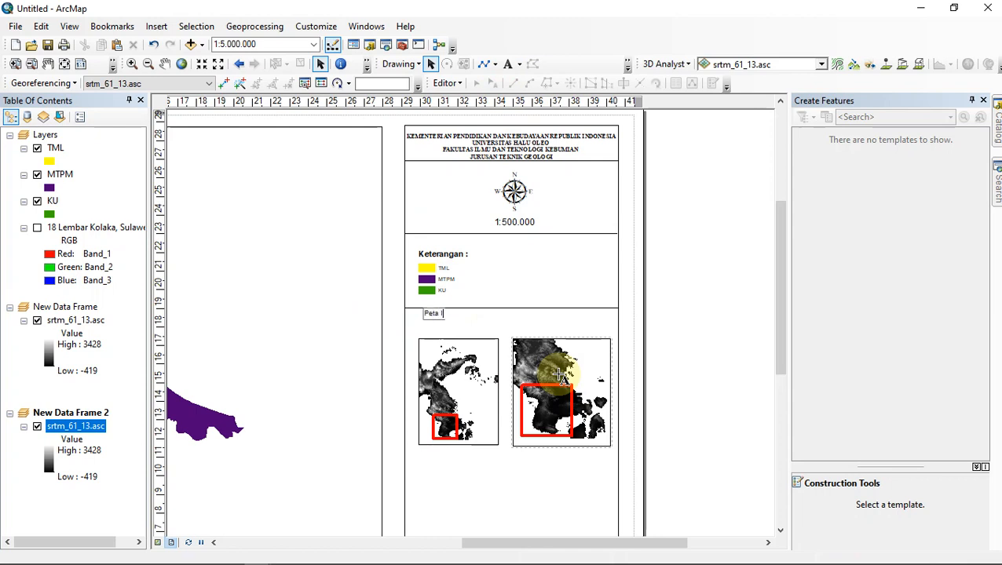
left_click(559, 375)
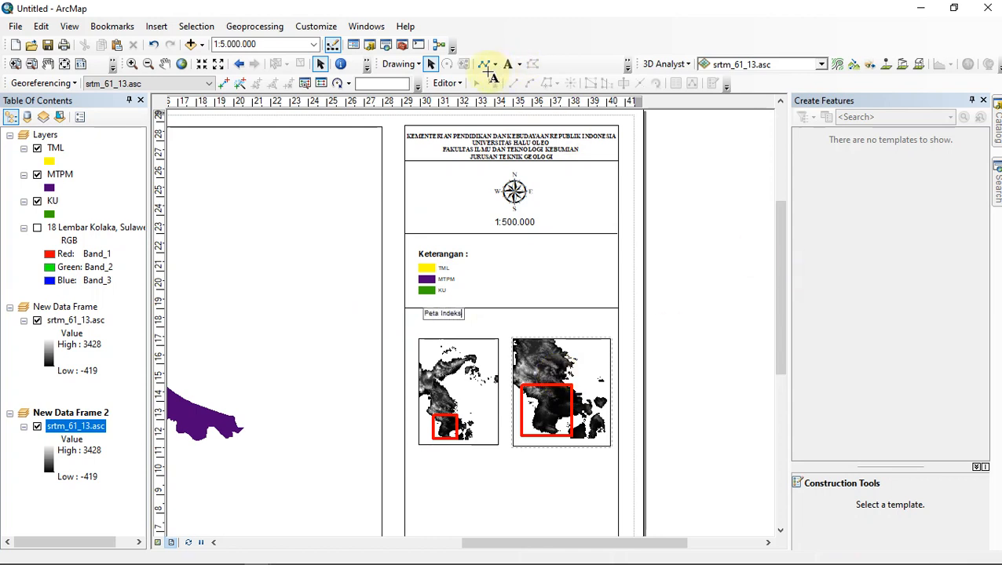
left_click(430, 66)
left_click(453, 305)
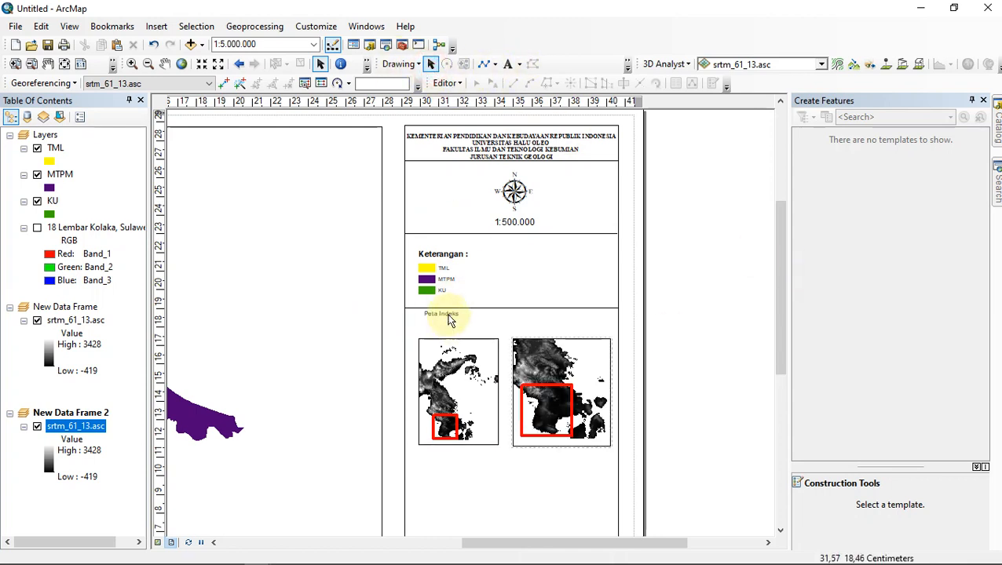
left_click(448, 315)
left_click_drag(448, 316, 447, 319)
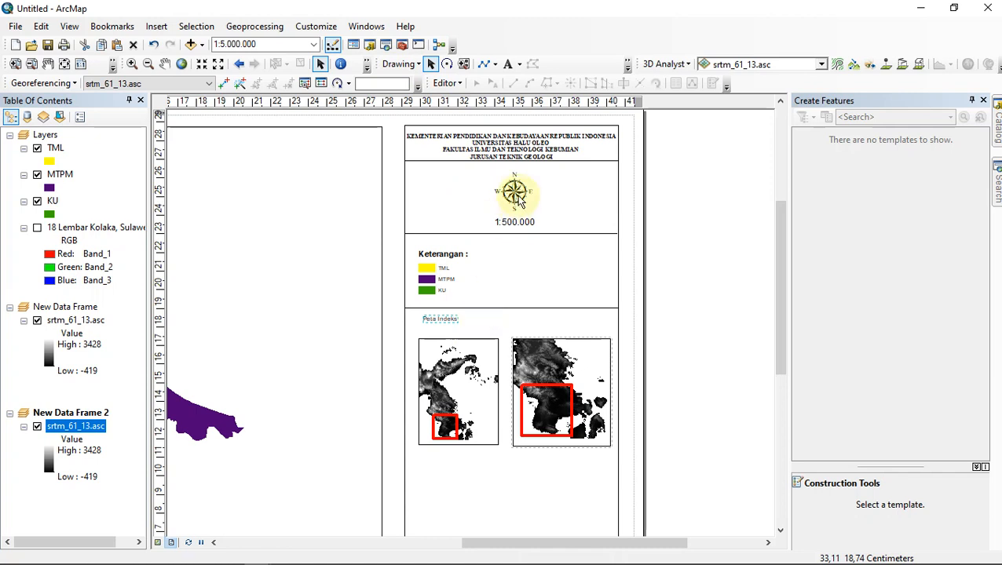
Format the "Peta Indeks" text as bold Times New Roman, size 14
left_click(628, 68)
left_click(564, 135)
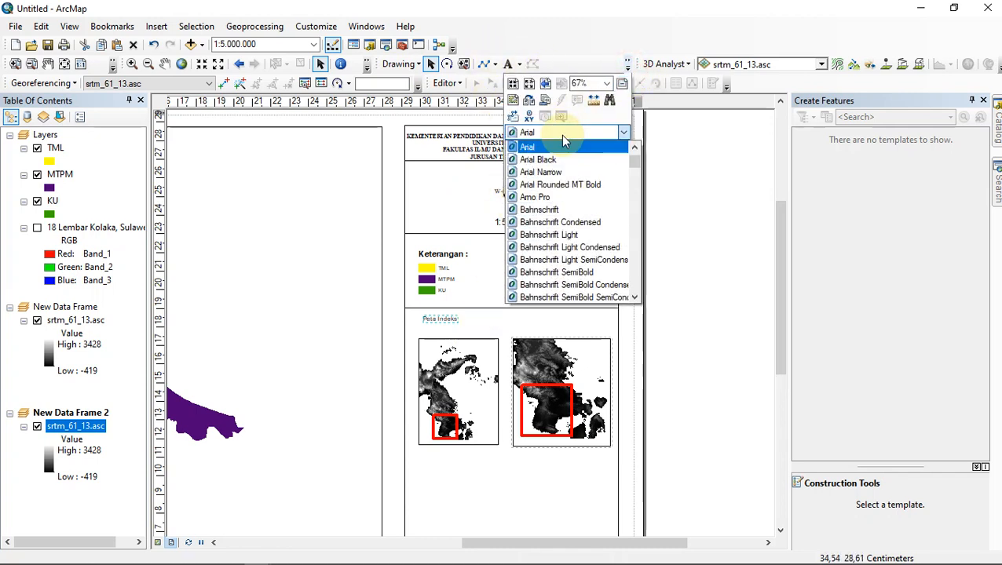
type("ti")
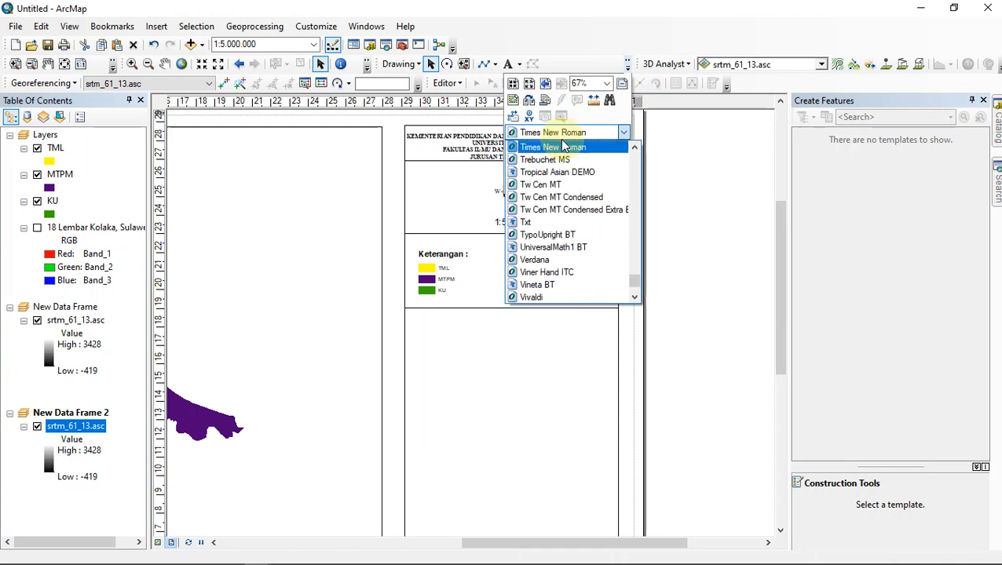
left_click(563, 146)
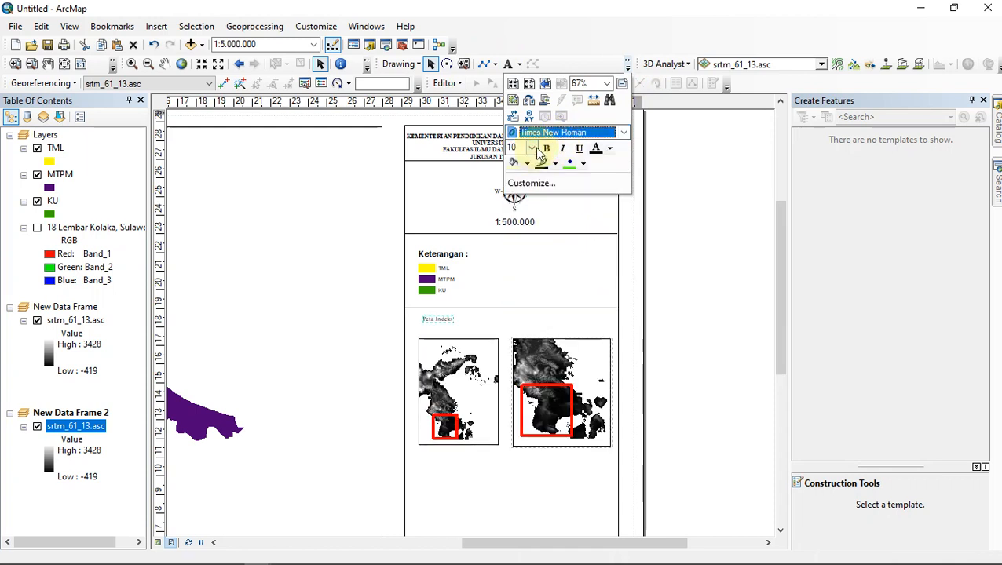
left_click(545, 149)
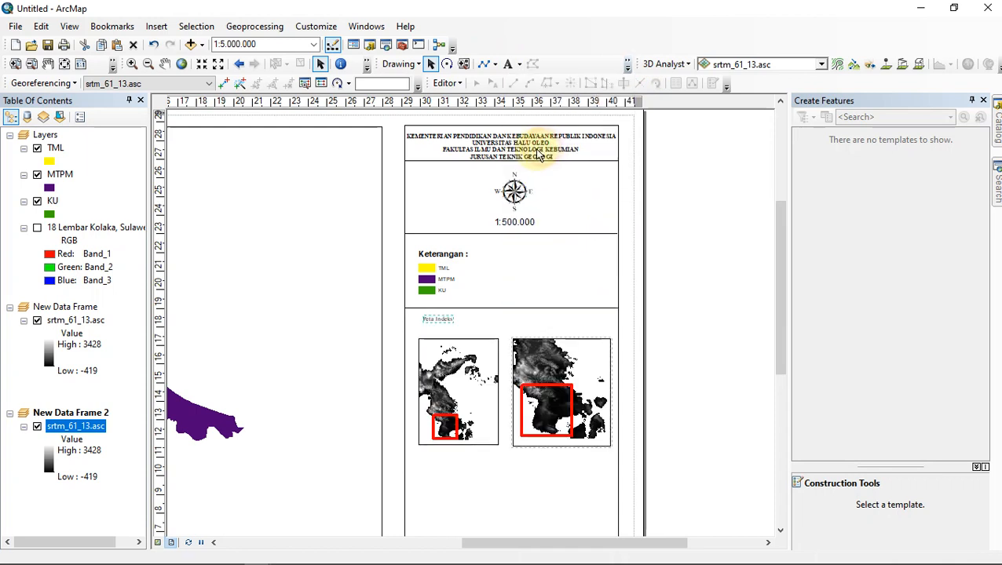
left_click(627, 69)
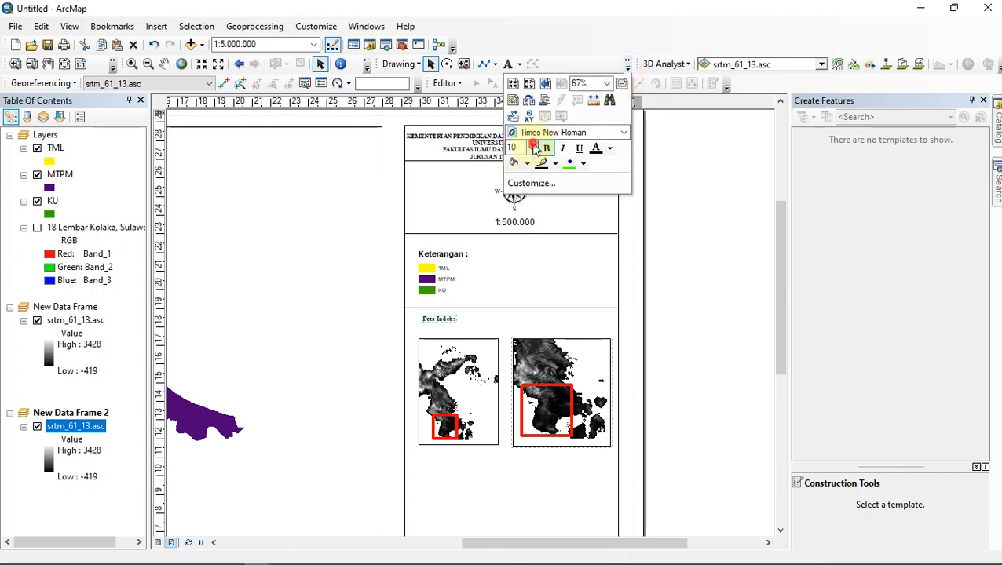
left_click(533, 148)
left_click(514, 201)
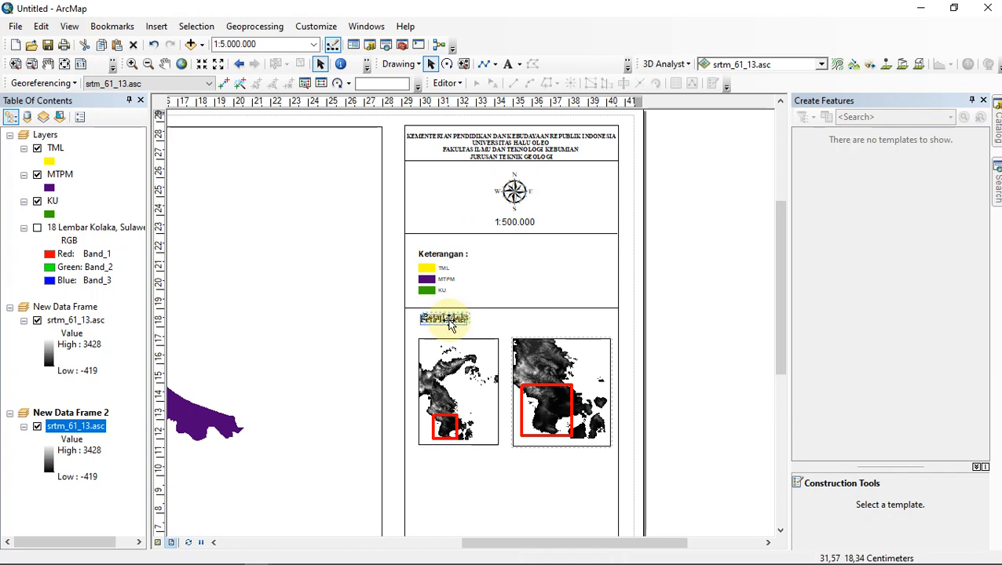
Align the index heading with the first index map's edge just above it and change its text to "Peta Indeks :"
left_click_drag(453, 318, 448, 317)
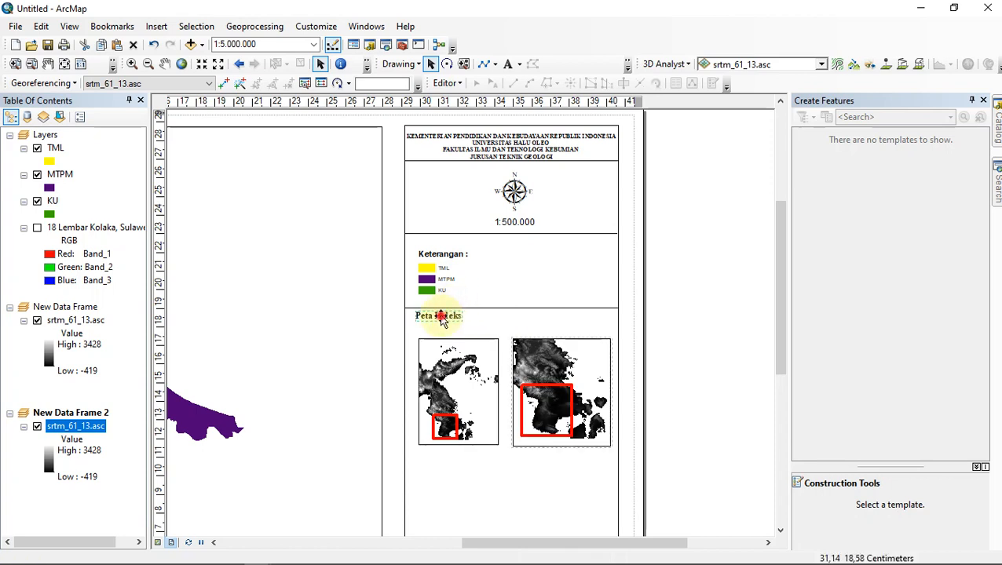
left_click_drag(442, 320, 461, 331)
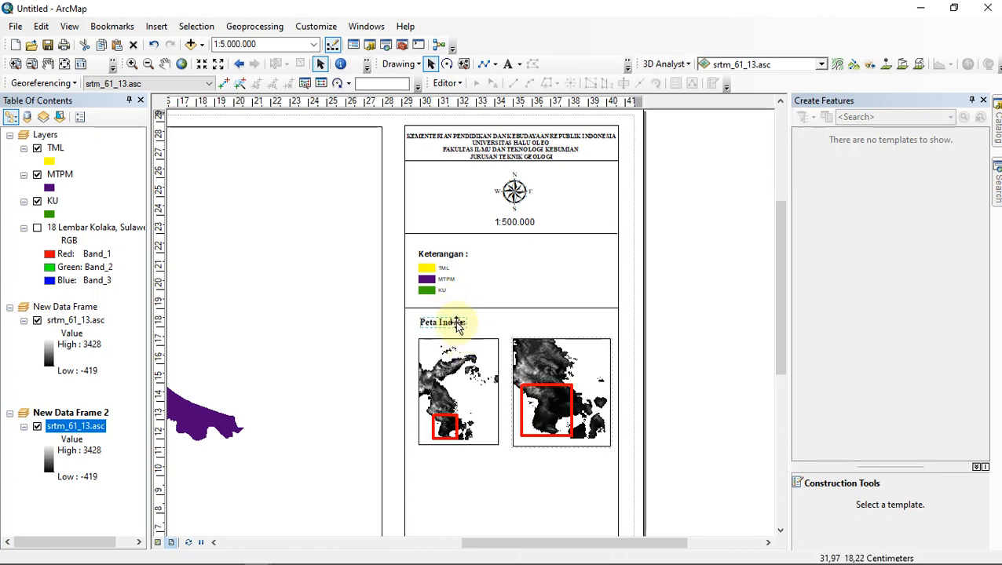
double_click(457, 321)
left_click(503, 216)
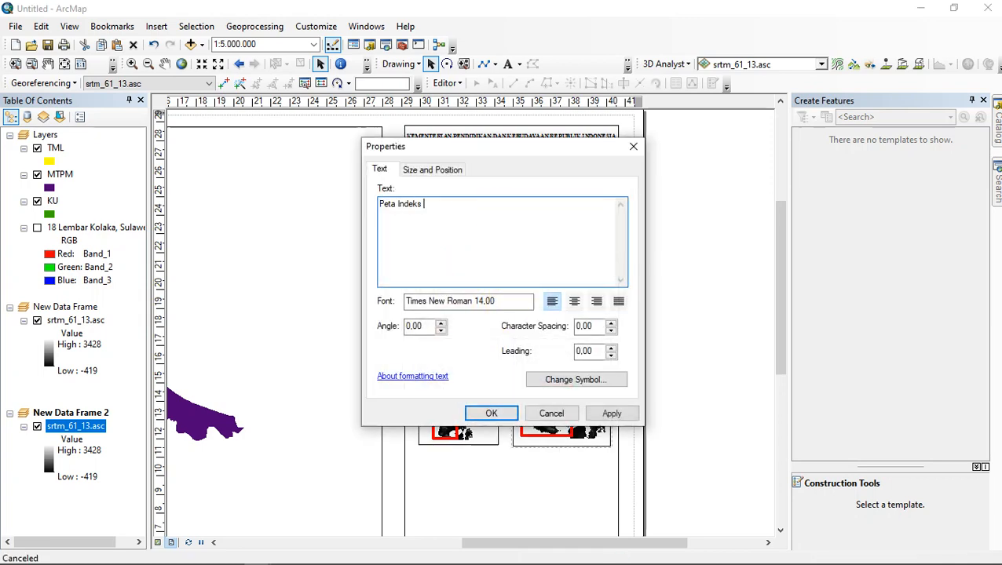
type(":")
left_click(613, 416)
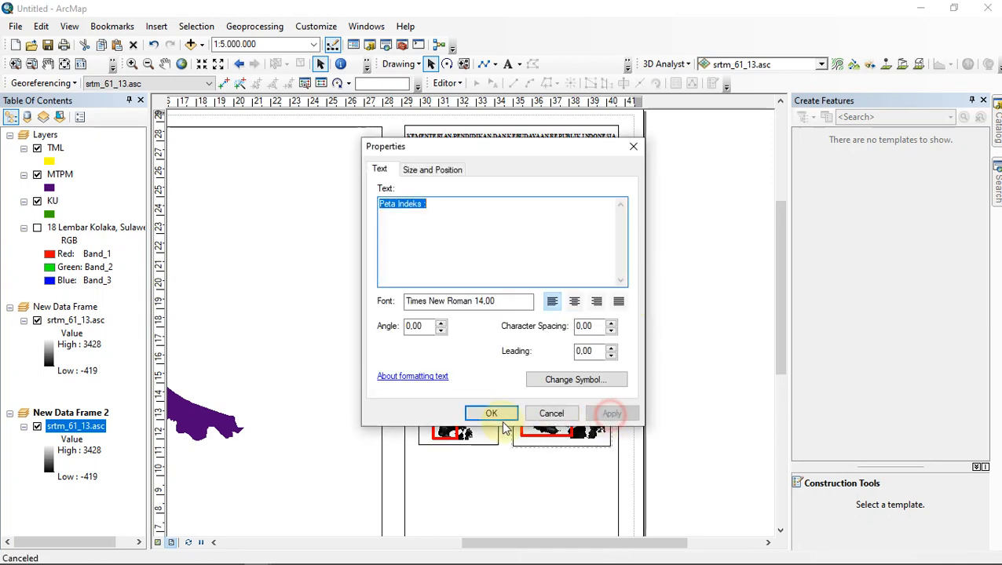
left_click(491, 413)
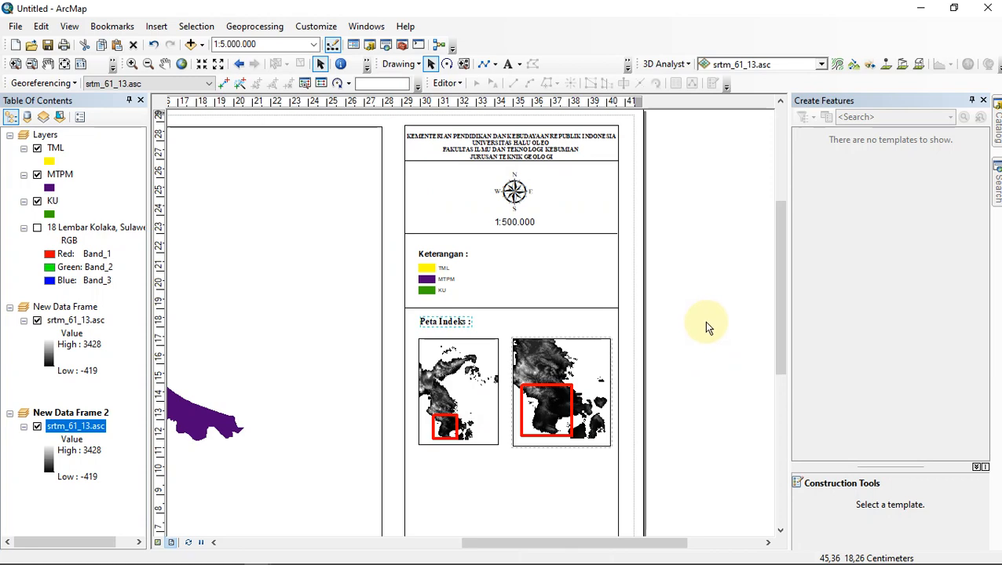
scroll(705, 328, "up", 2)
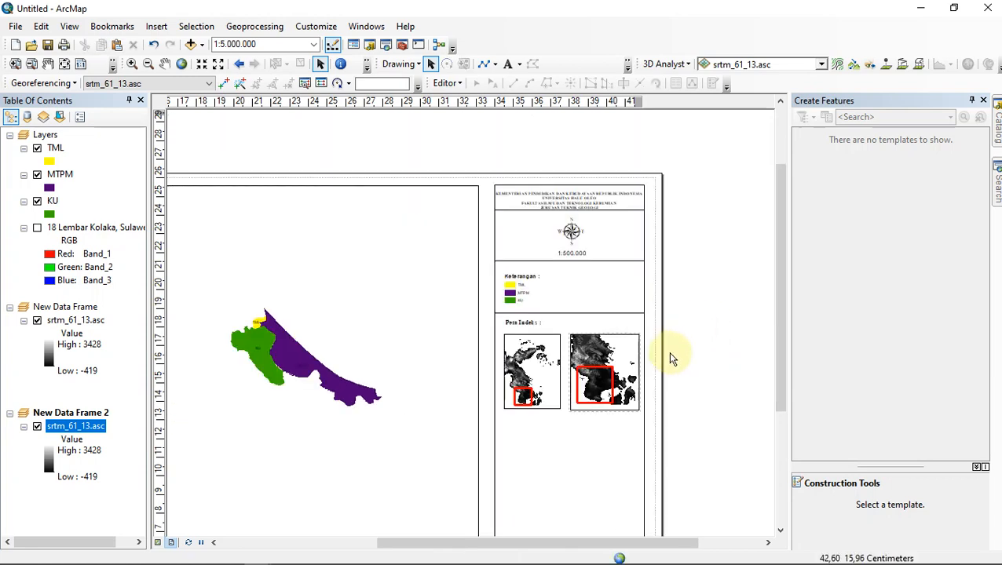
left_click_drag(672, 358, 665, 249)
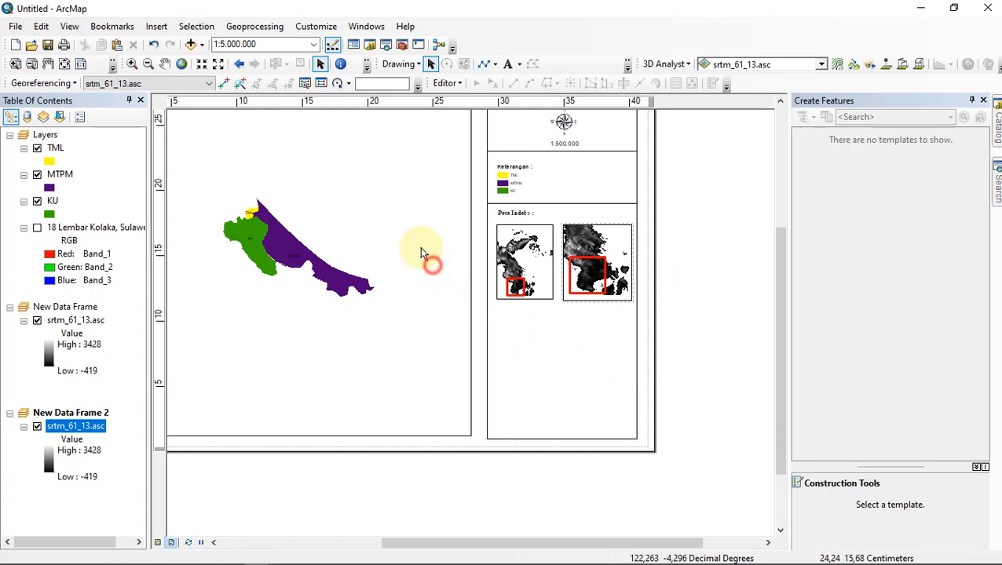
left_click(466, 254)
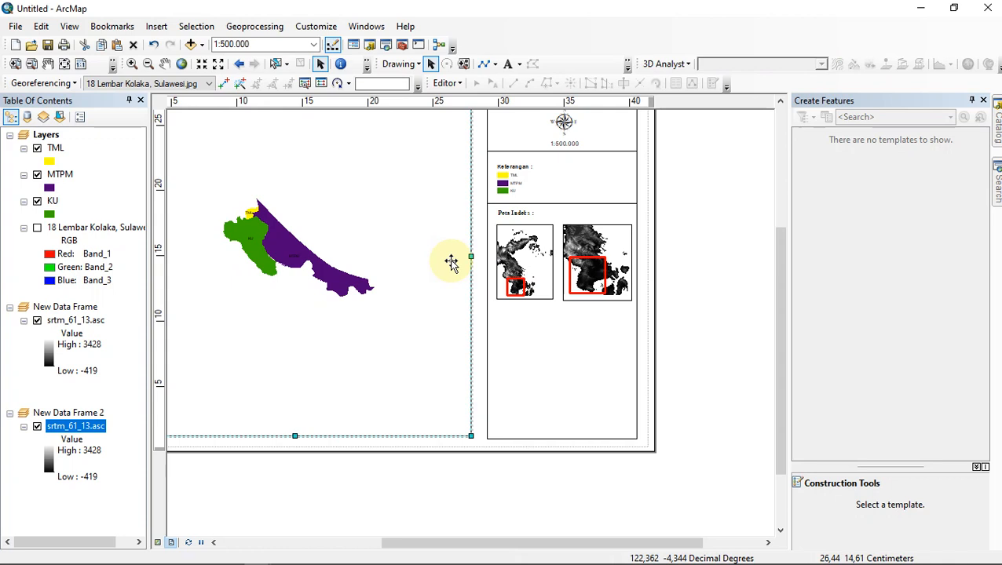
right_click(402, 258)
left_click(468, 518)
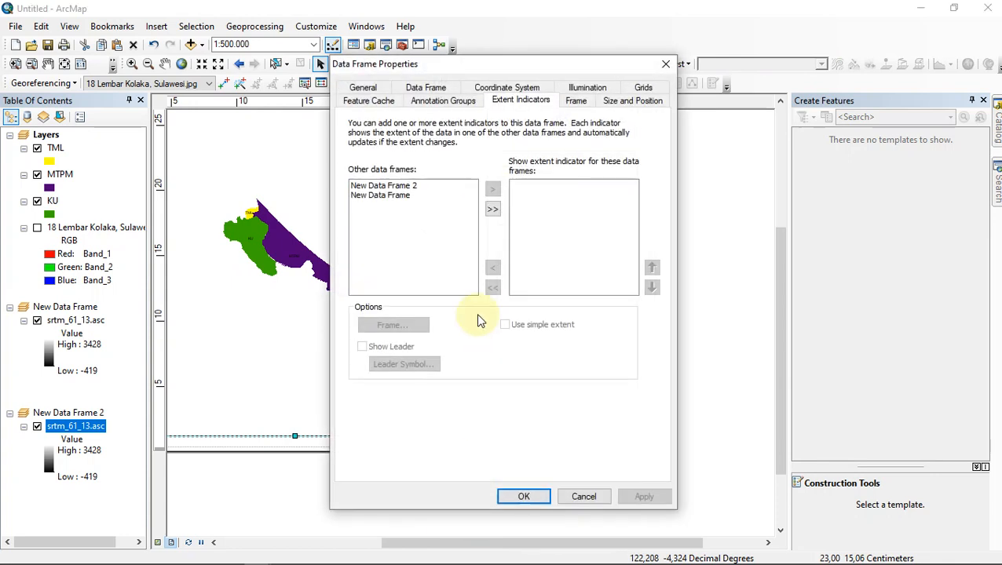
left_click(634, 87)
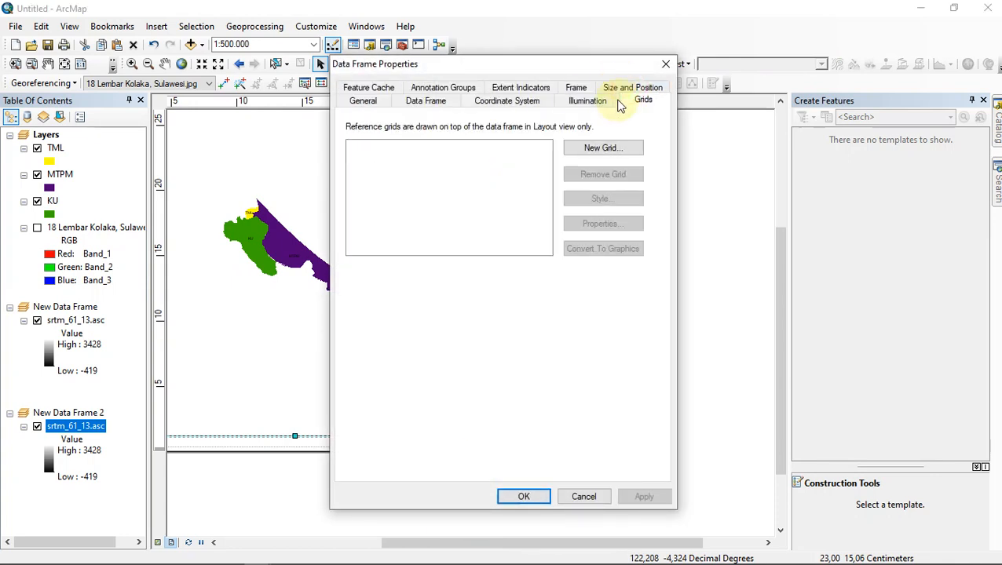
left_click(666, 63)
Add a graticule named Graticule to the main Layers data frame, keeping the simple border and the fixed grid that updates with the frame
right_click(312, 242)
left_click(396, 508)
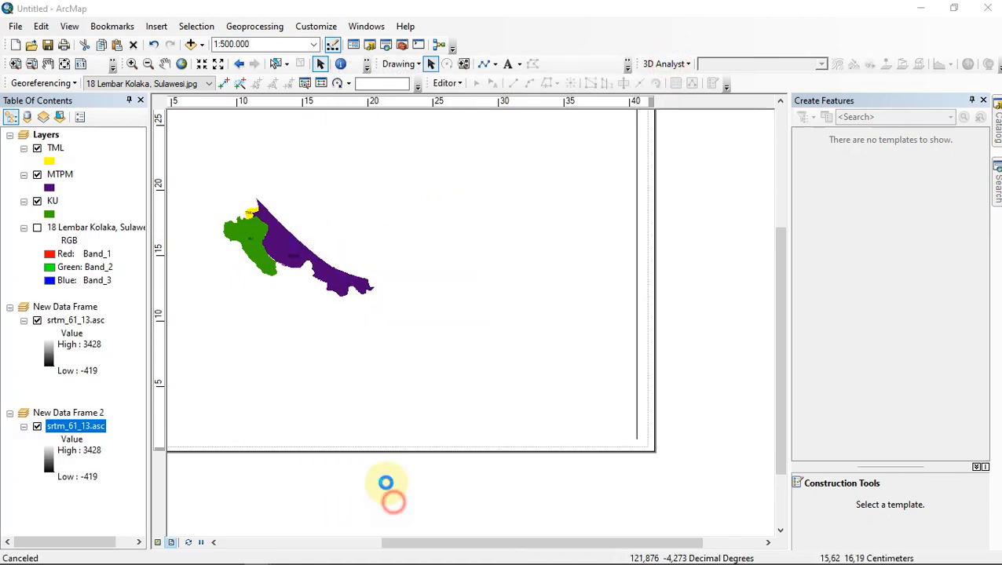
left_click(613, 149)
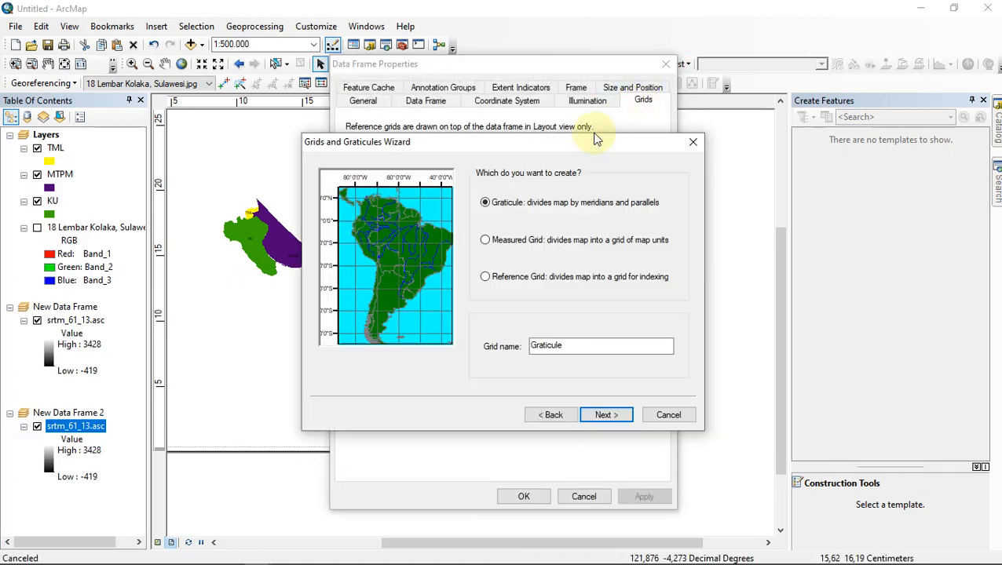
left_click(604, 414)
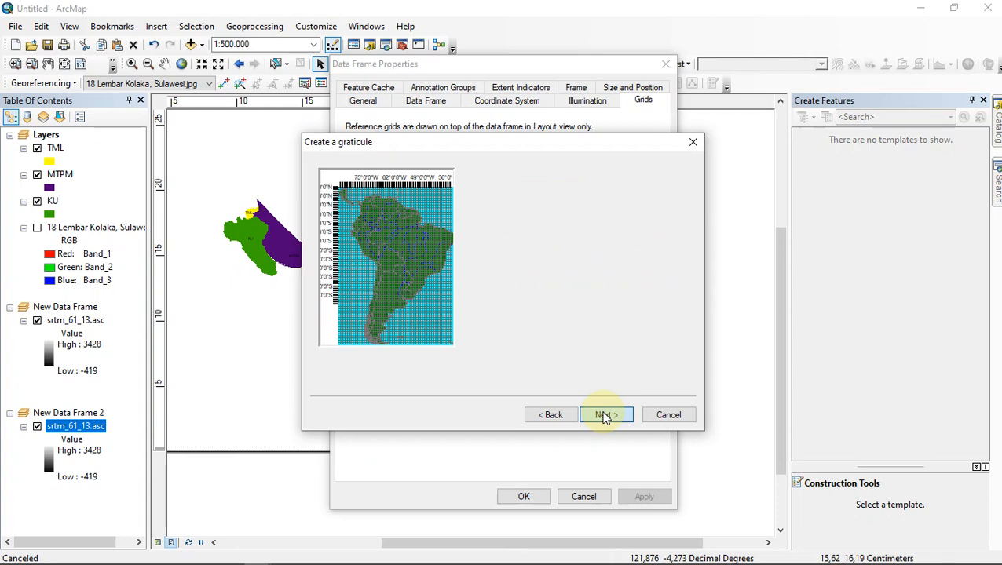
left_click(557, 415)
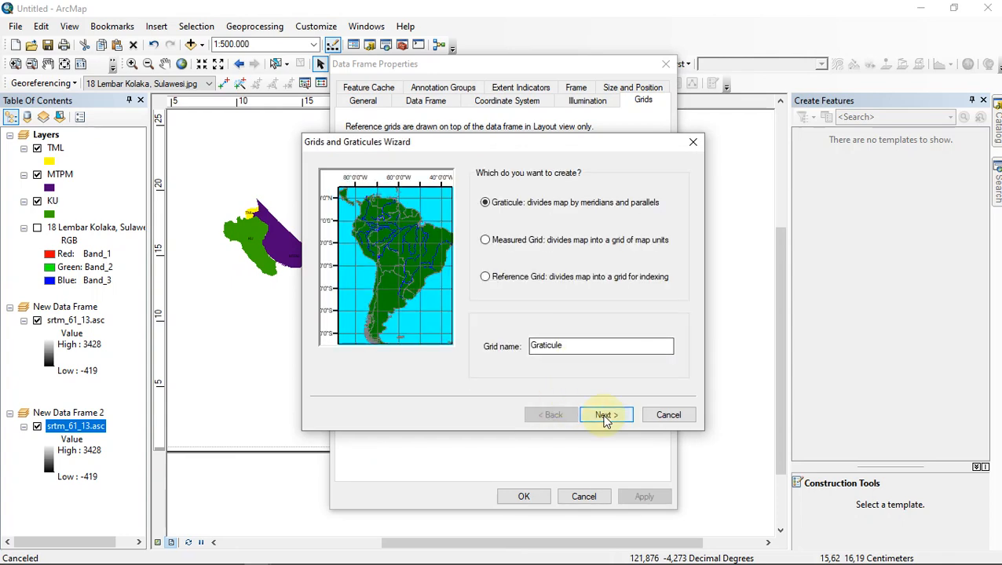
left_click(605, 416)
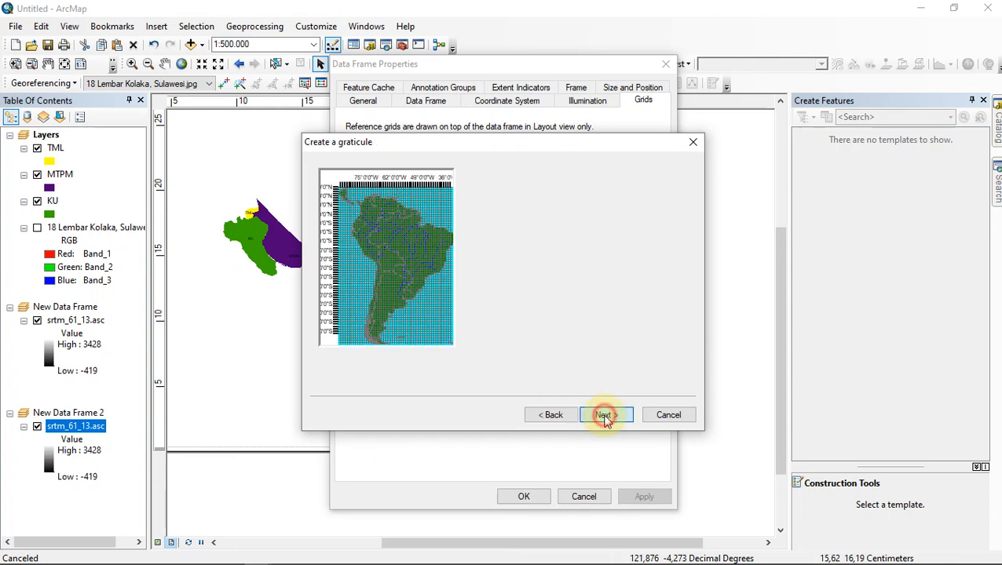
left_click(605, 416)
left_click(605, 416)
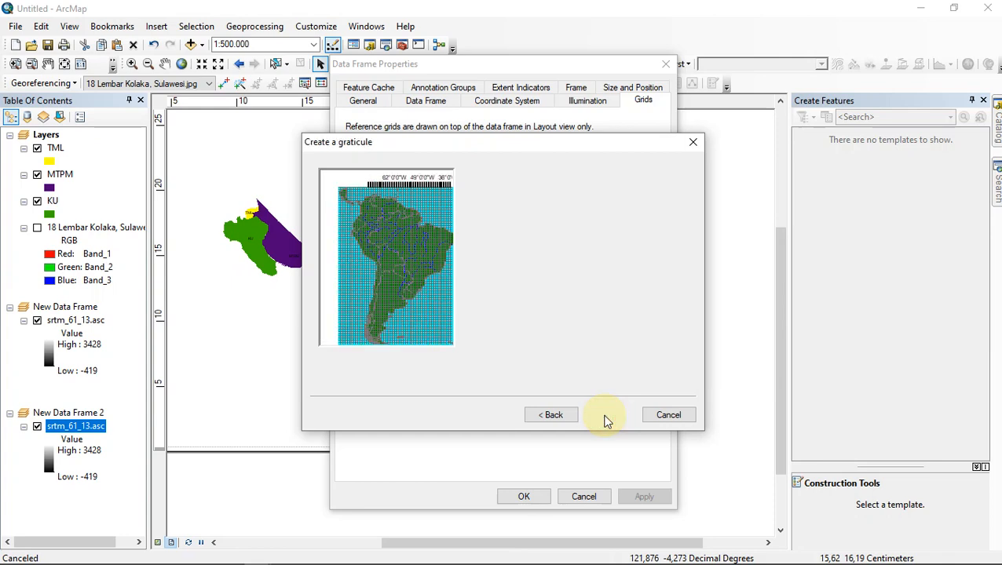
left_click(606, 417)
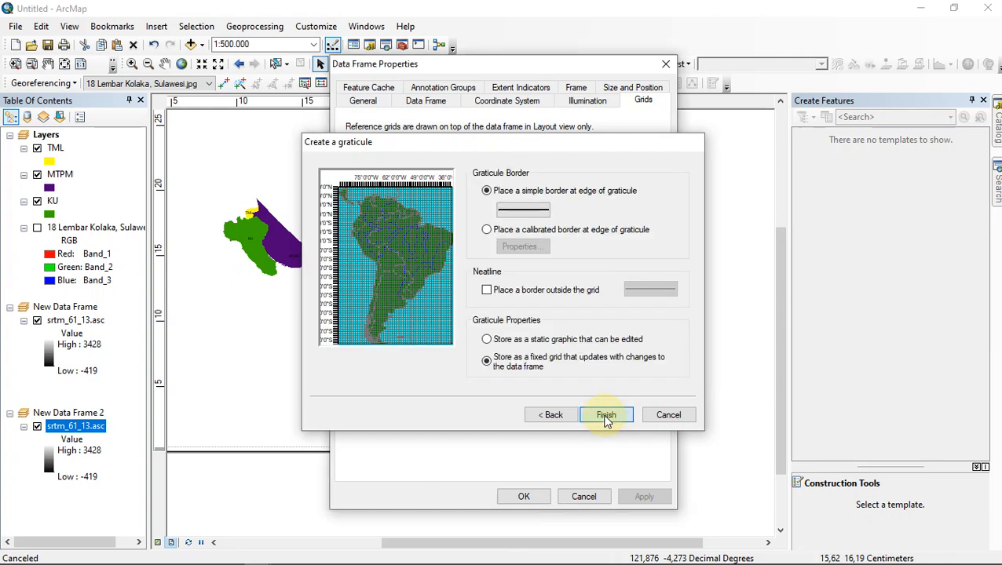
Make the graticule's left and right labels vertical, keeping the Degrees Minutes Seconds format
left_click(604, 224)
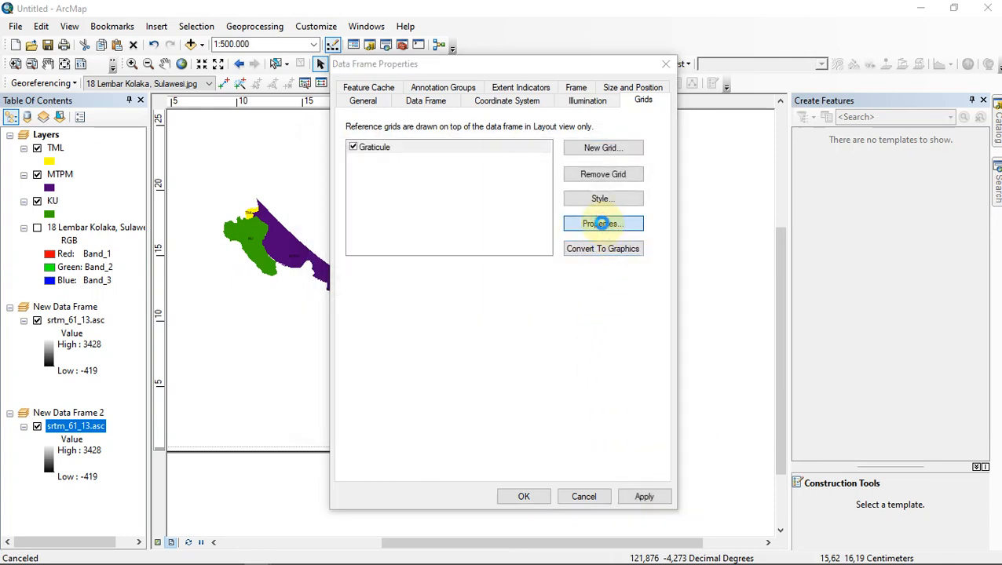
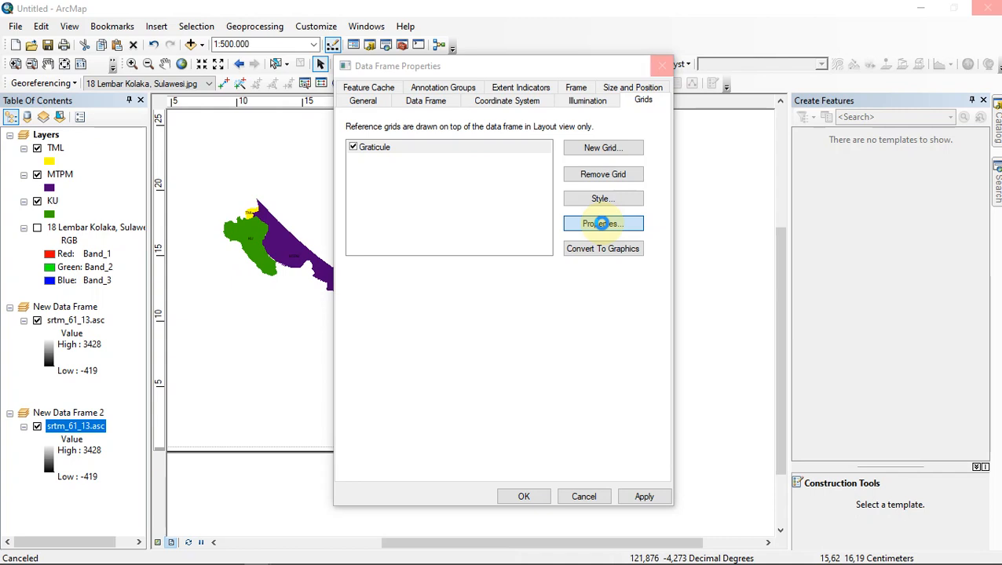
left_click(602, 223)
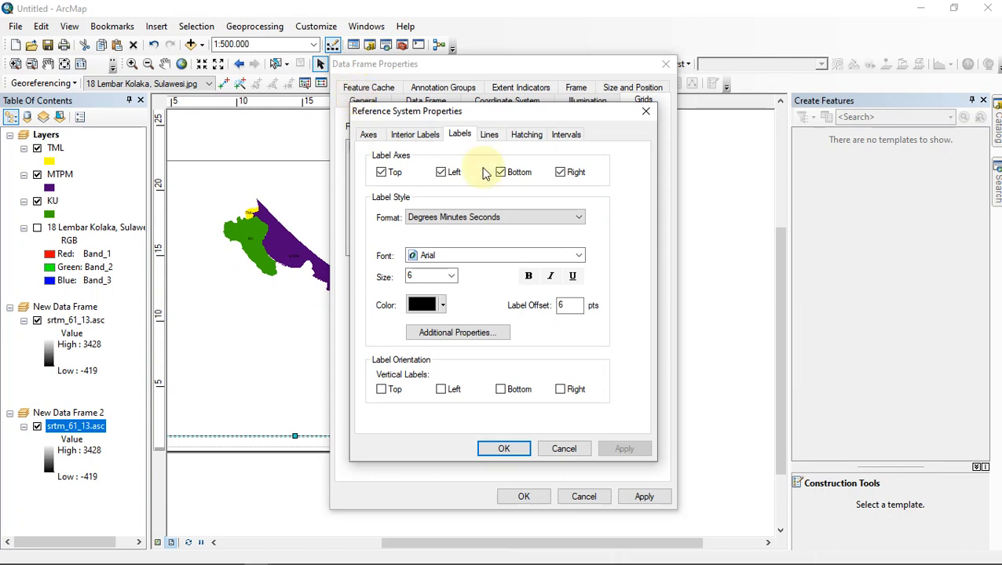
left_click(502, 223)
left_click(503, 223)
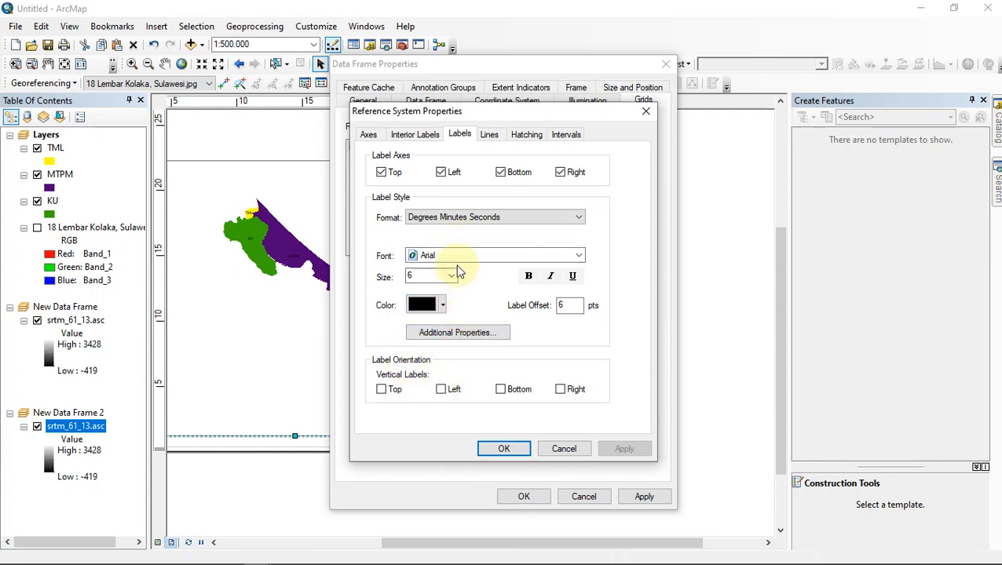
left_click(442, 391)
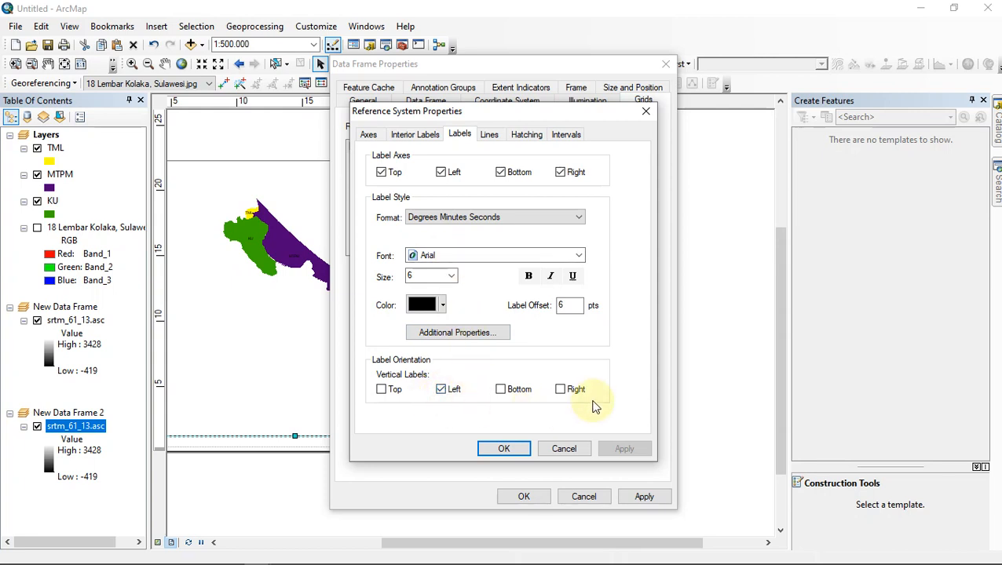
left_click(562, 390)
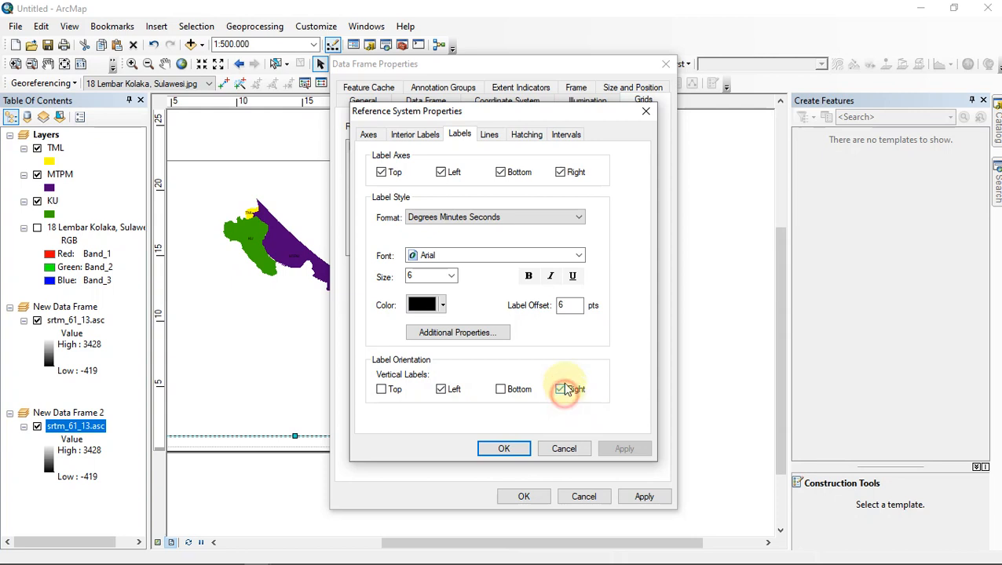
Set the graticule to show neither lines nor ticks and apply it to the main data frame
left_click(491, 138)
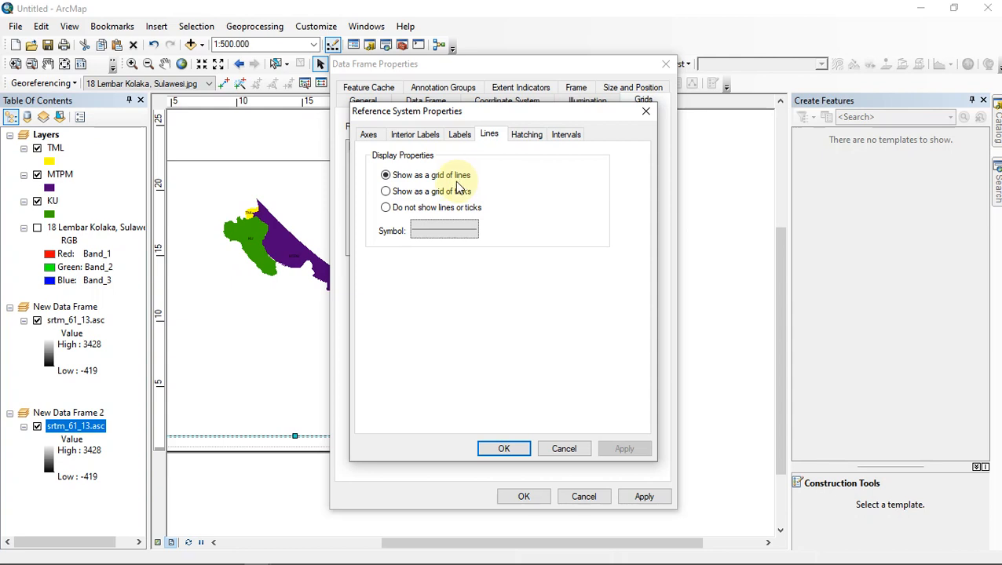
left_click(386, 209)
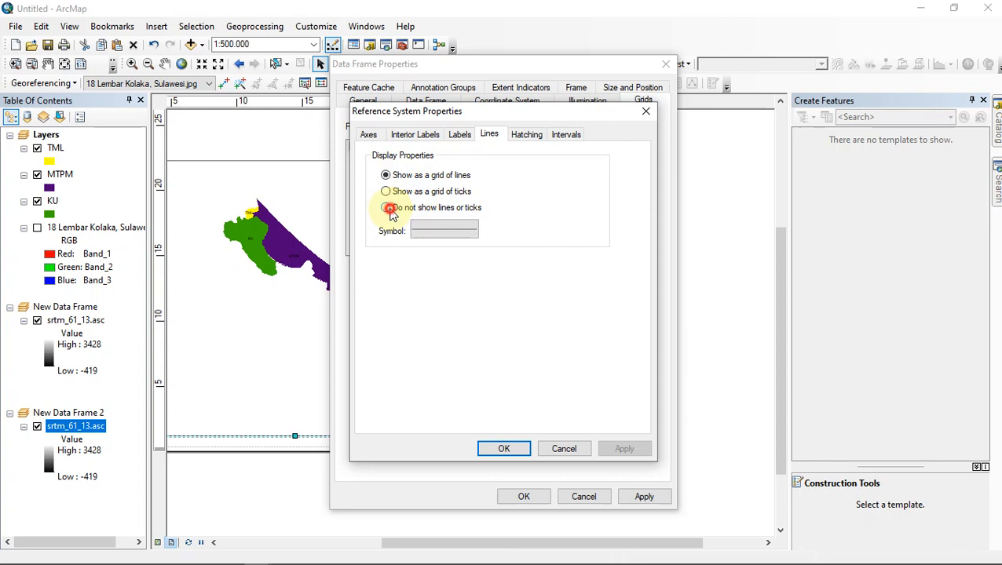
left_click(521, 448)
left_click(640, 496)
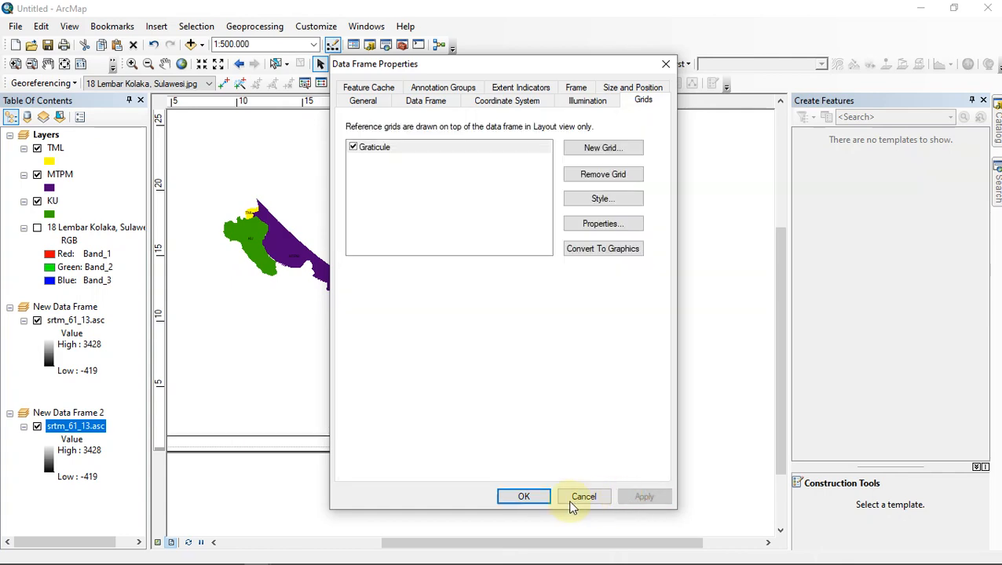
left_click(531, 497)
Examine the graticule's coordinate labels and ticks along the main map frame's edges
scroll(474, 347, "down", 6)
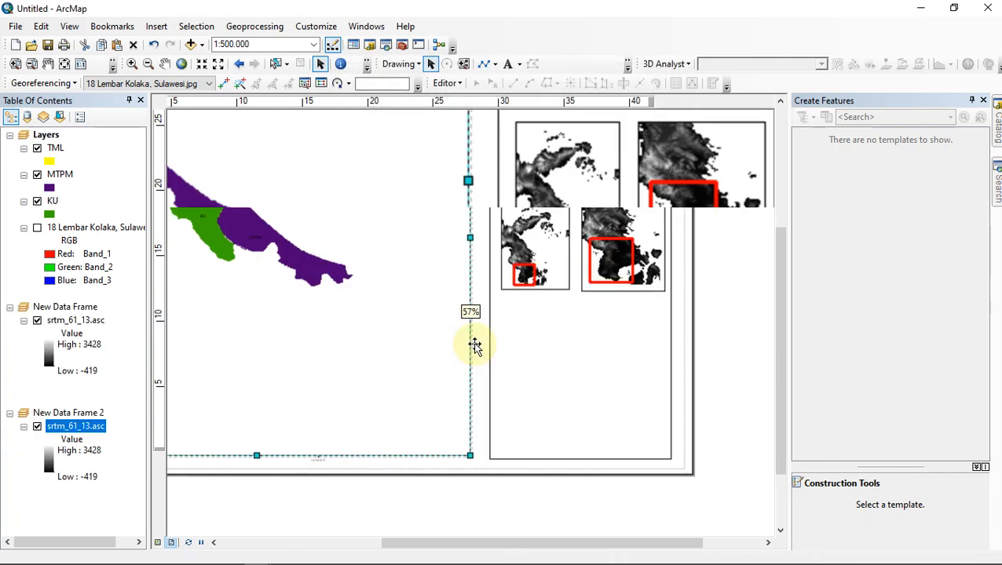
scroll(478, 340, "up", 6)
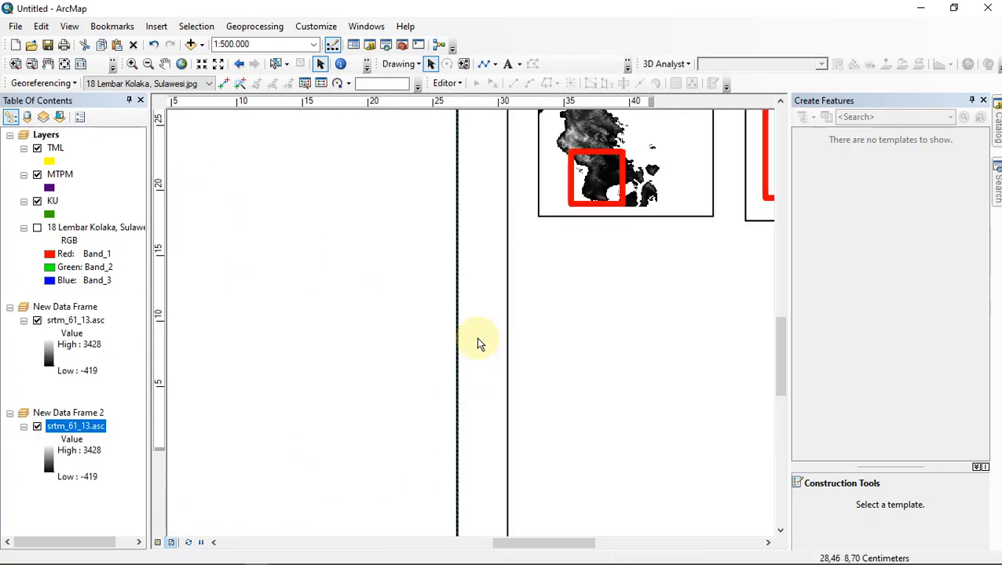
scroll(464, 351, "down", 3)
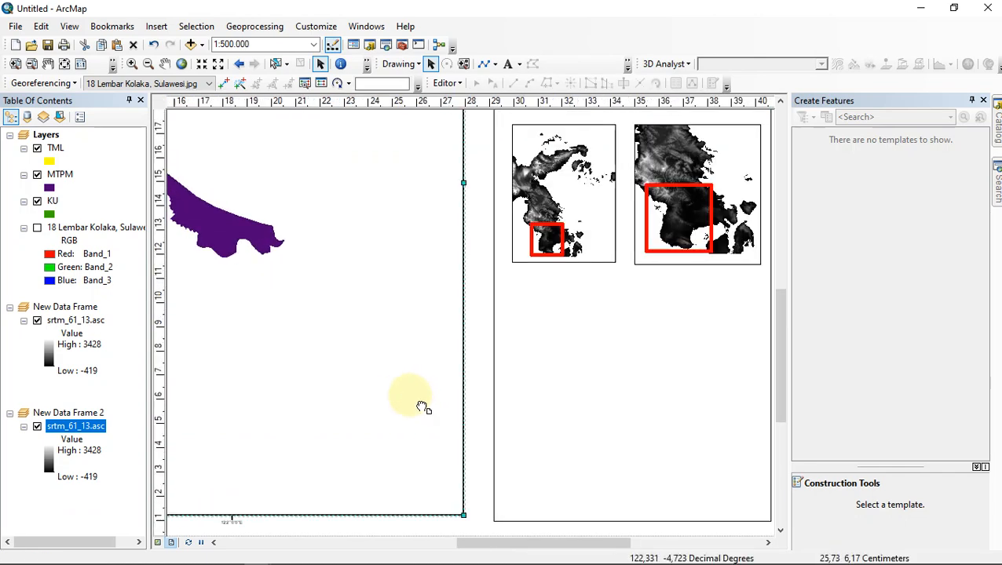
scroll(420, 409, "down", 3)
scroll(384, 345, "down", 3)
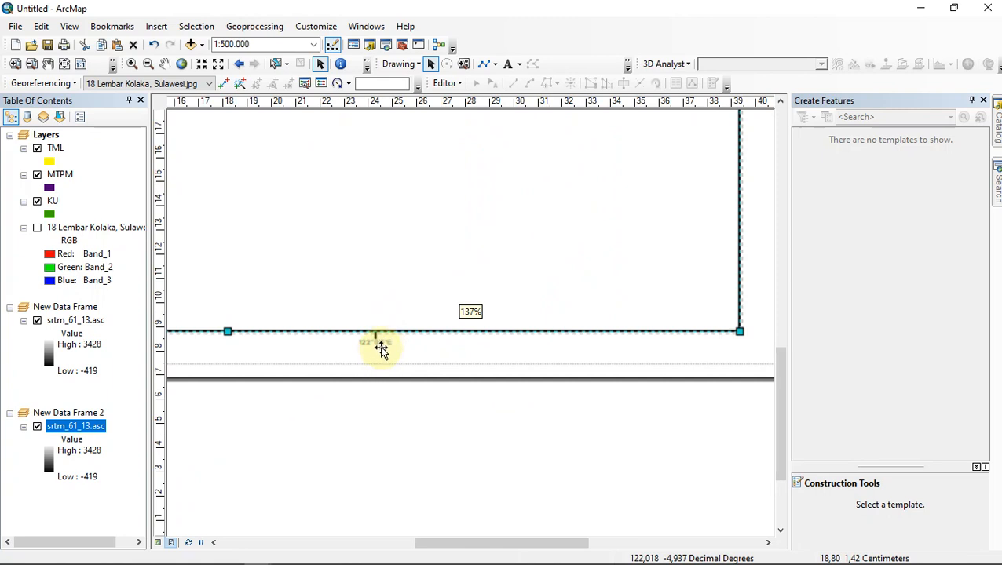
left_click_drag(554, 342, 368, 350)
left_click_drag(641, 314, 520, 446)
scroll(573, 233, "up", 1)
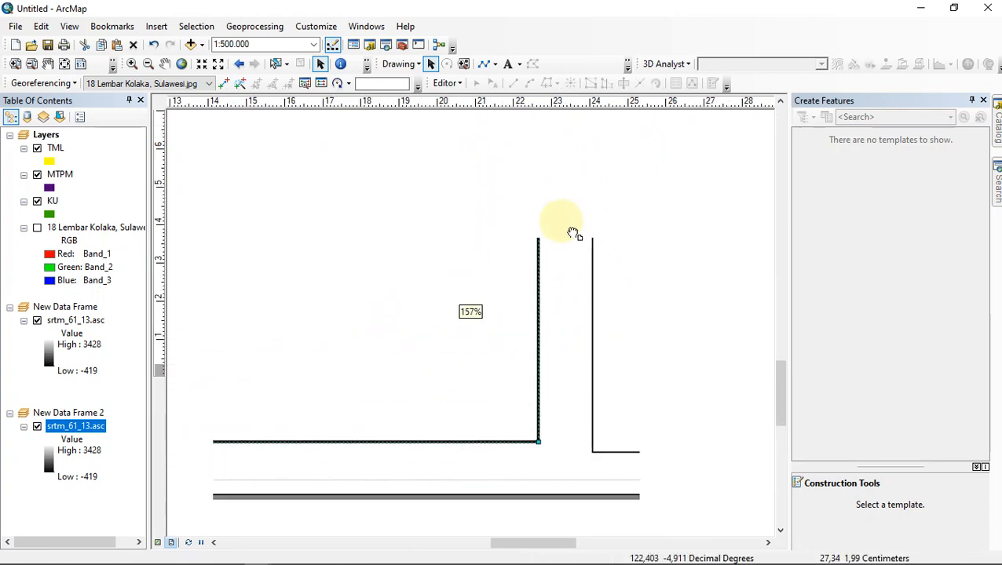
left_click_drag(554, 229, 530, 492)
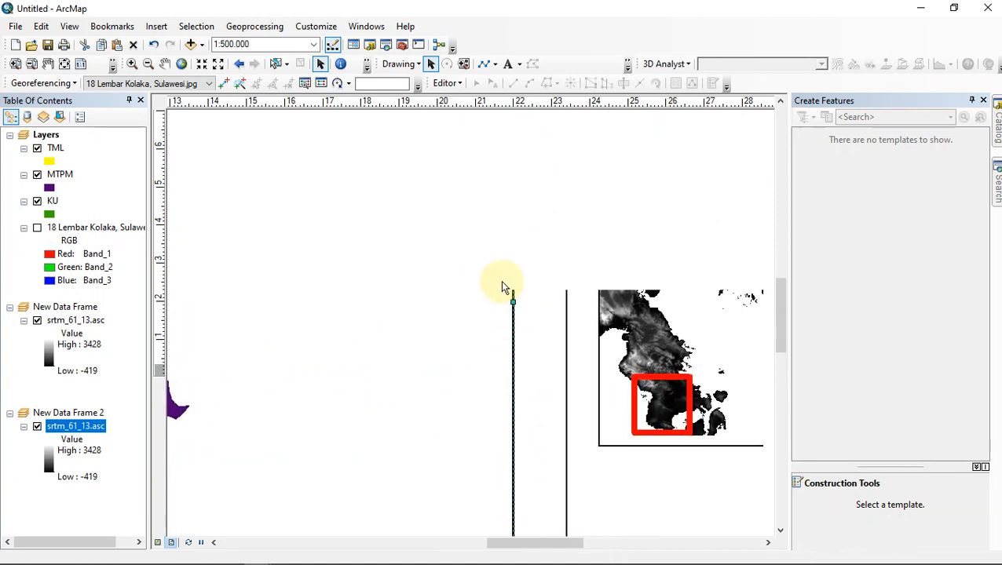
left_click_drag(532, 274, 536, 398)
left_click_drag(512, 293, 530, 420)
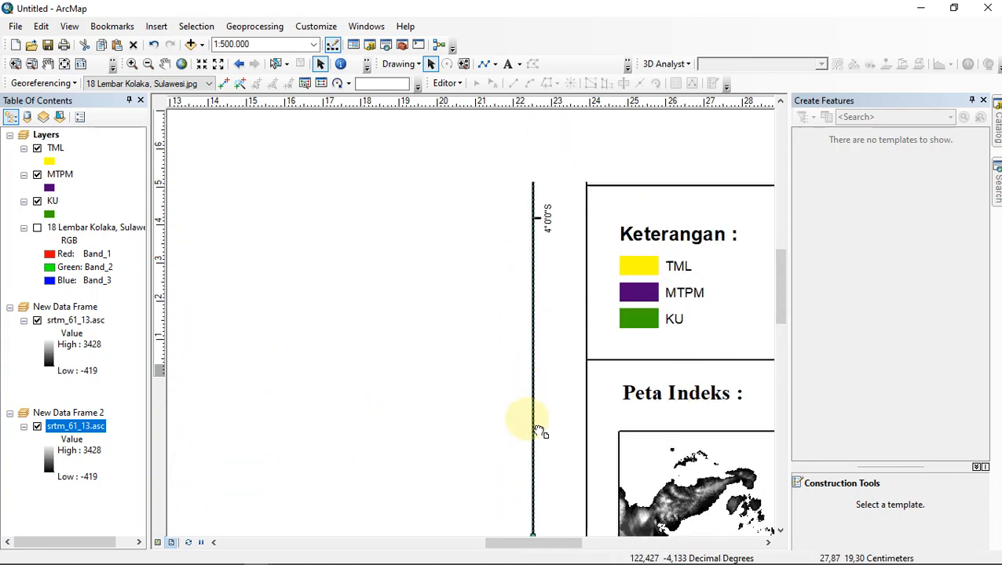
left_click_drag(519, 258, 527, 413)
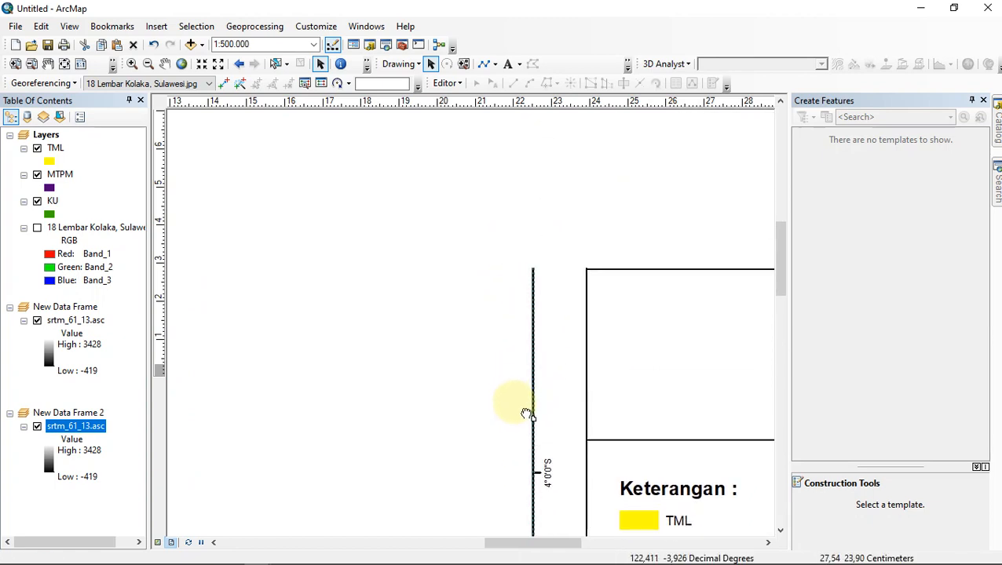
scroll(543, 327, "down", 3)
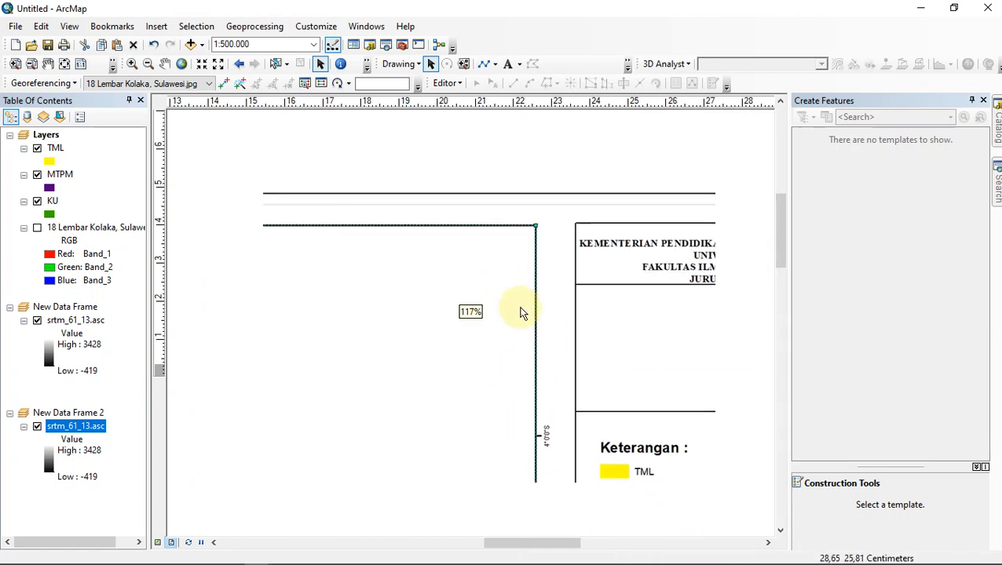
scroll(571, 361, "down", 1)
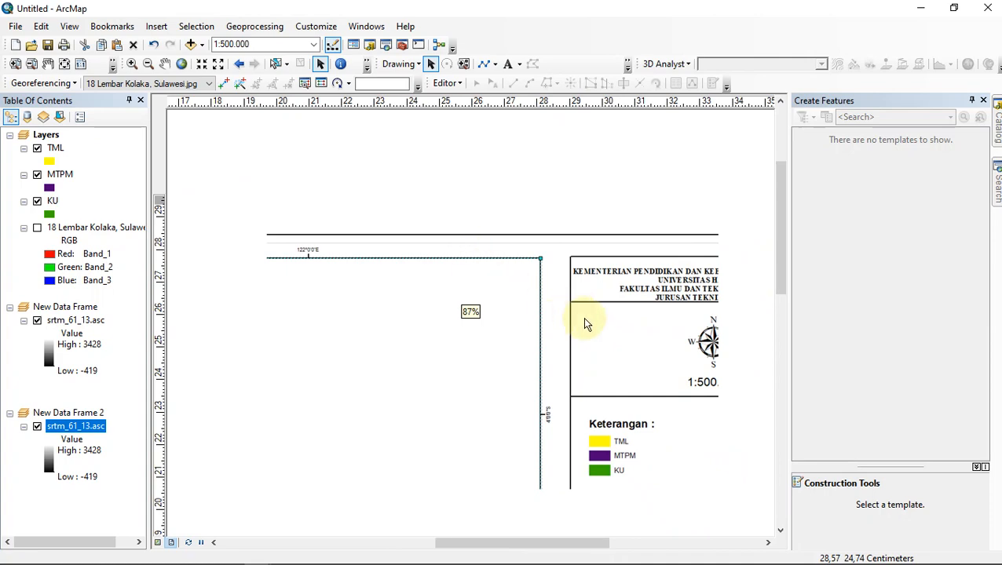
Place a horizontal guide just below the index maps and draw a dividing line about 11.4 cm long along it across the side panel
left_click_drag(600, 329, 573, 181)
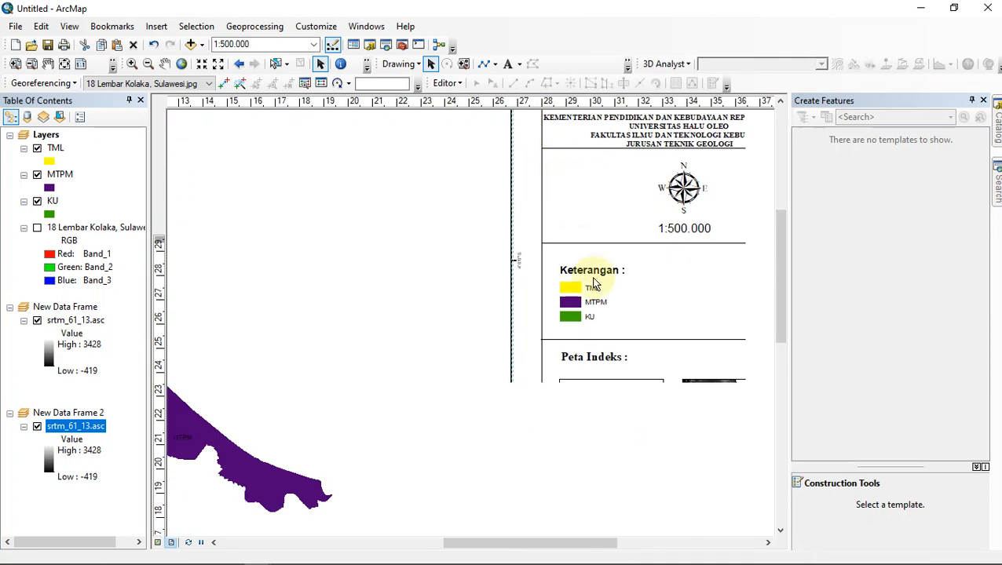
left_click_drag(593, 284, 534, 177)
left_click_drag(577, 331, 525, 183)
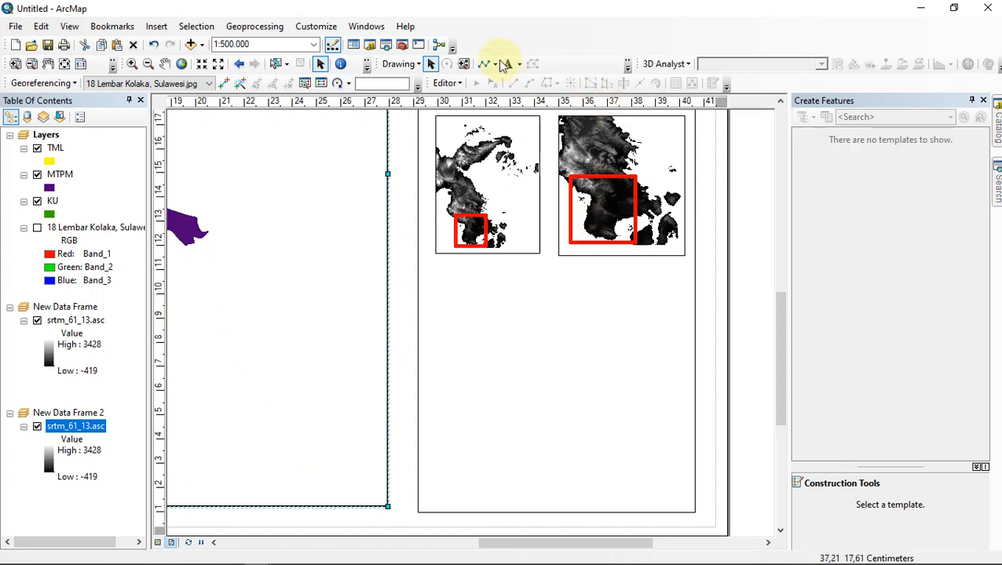
left_click(485, 63)
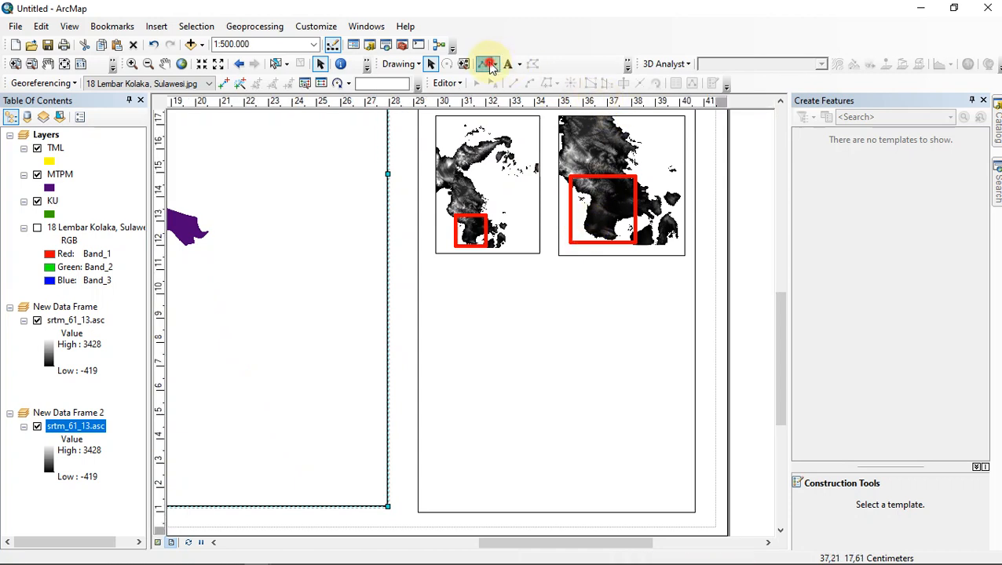
left_click(418, 283)
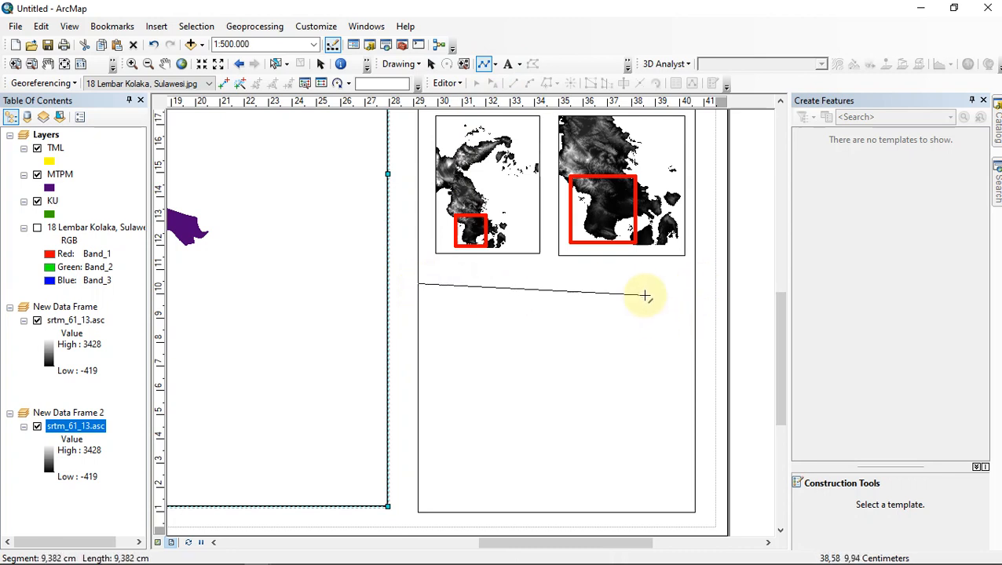
key("Escape")
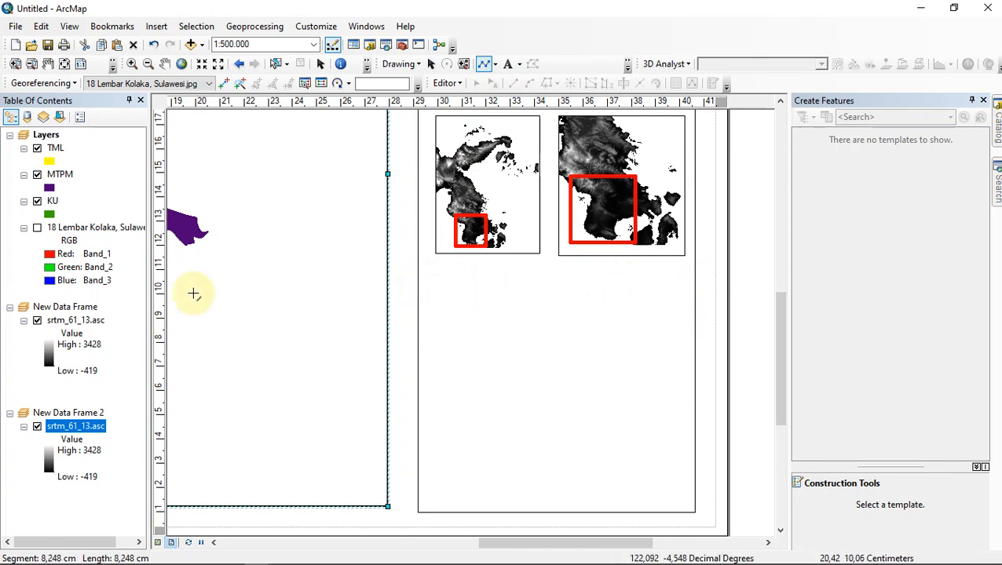
left_click(161, 268)
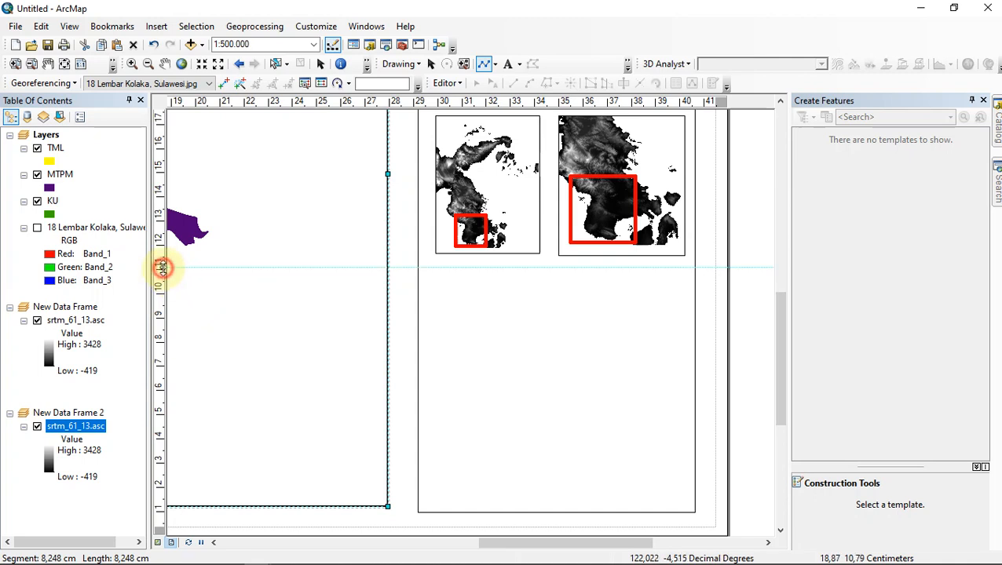
left_click(419, 268)
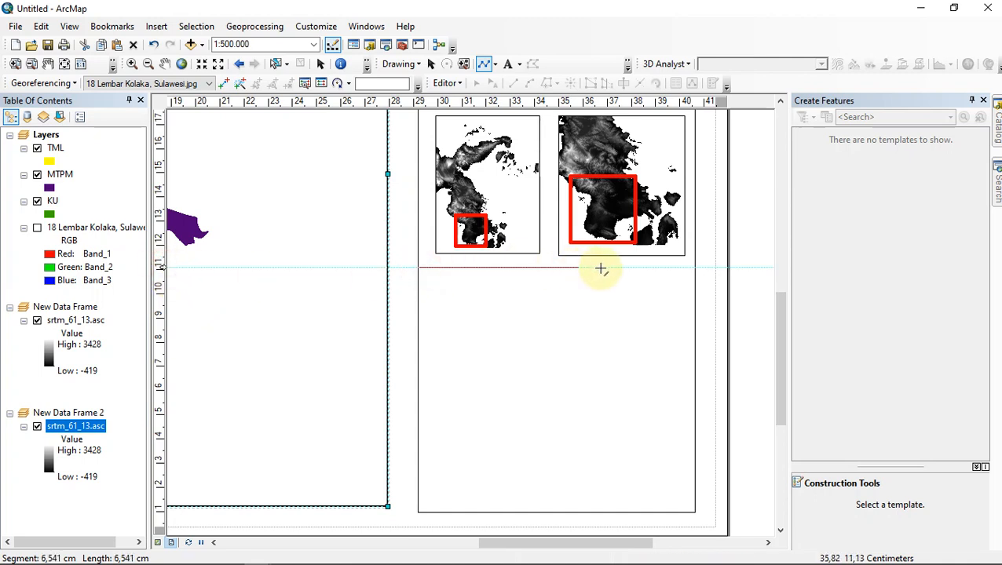
double_click(696, 268)
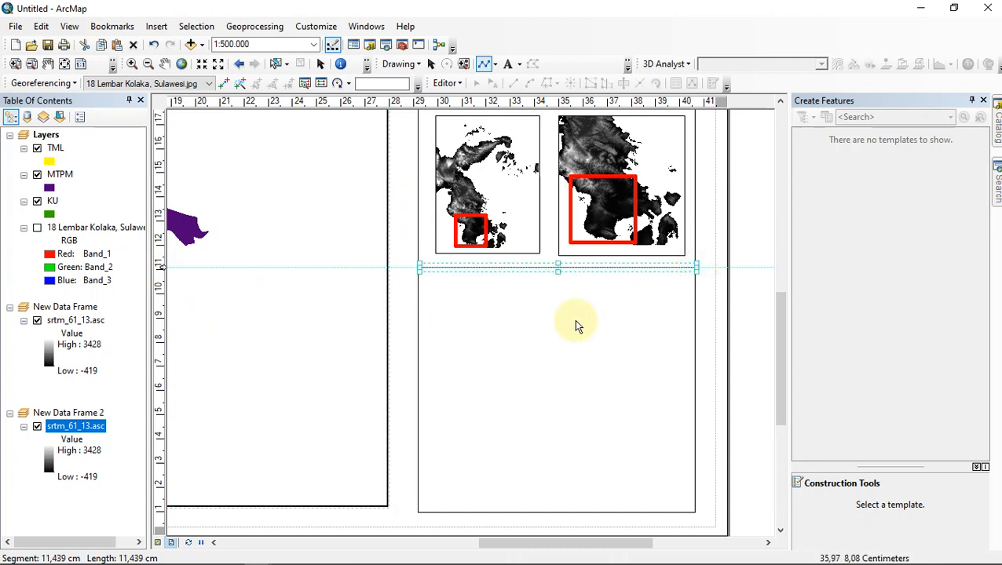
Add the text "SUMBER PETA" just below the new dividing line in the side panel
left_click(508, 63)
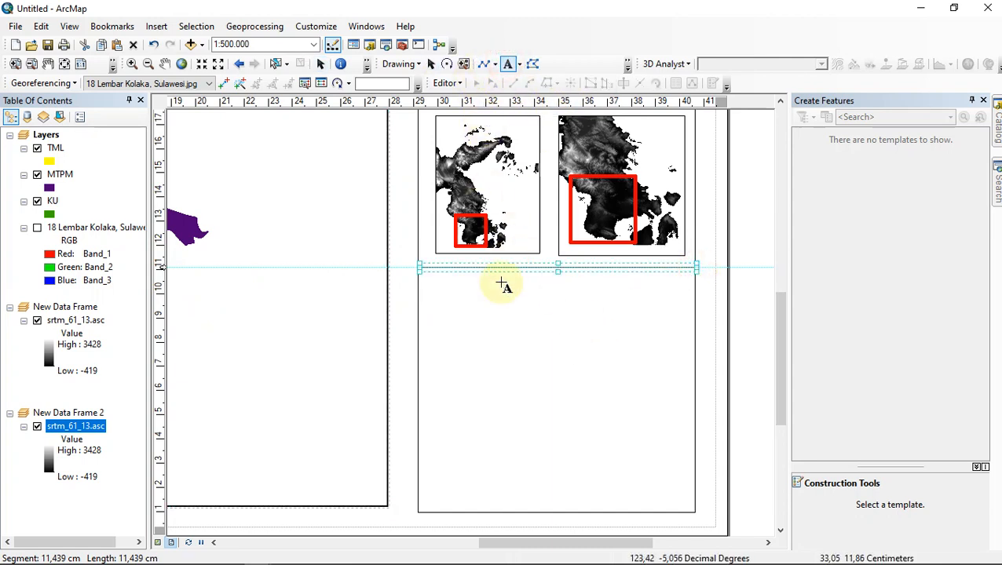
left_click(455, 286)
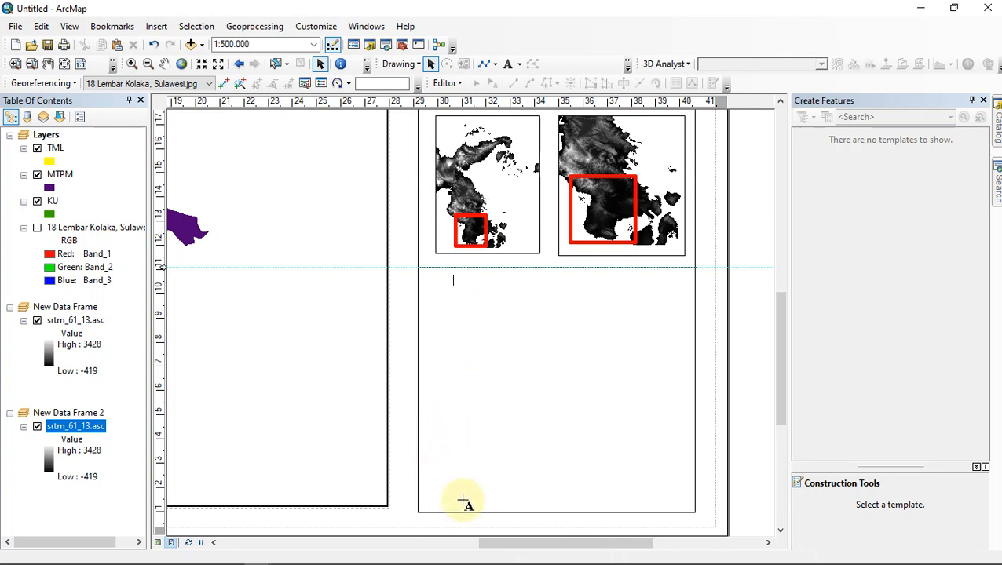
type("SUMBER PETA")
left_click(502, 371)
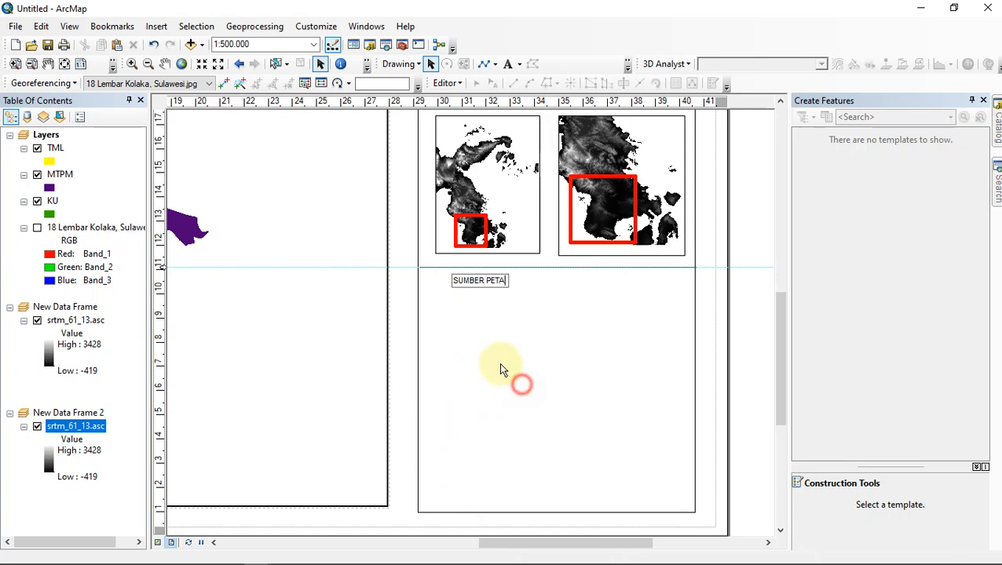
Change the text to "SUMBER PETA :", "1. PETA GEOLOGI LEMBAR KOLAKA" and "2. DEM SRTM" on separate lines and move it below the dividing line
double_click(490, 283)
left_click(491, 211)
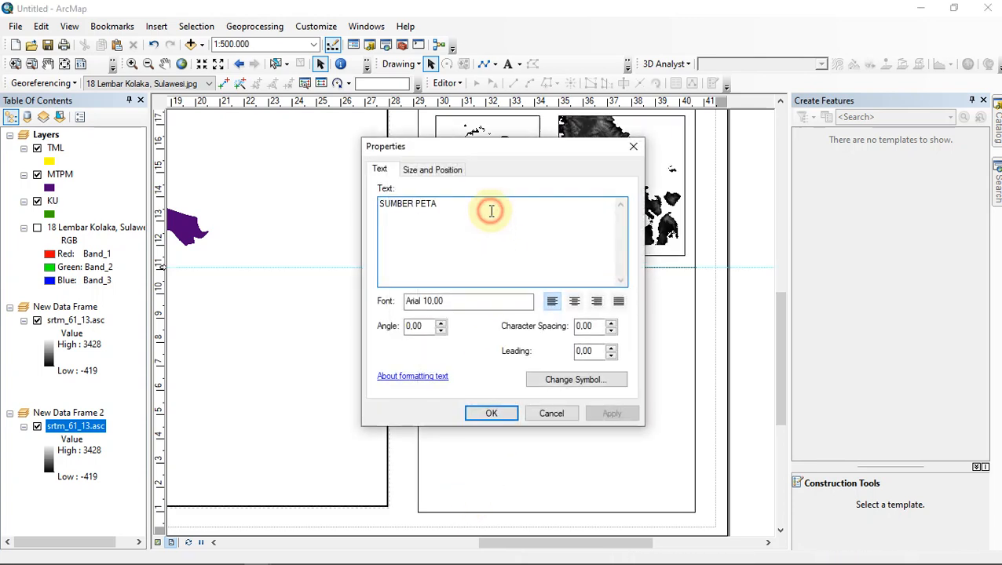
type(":")
key("Return")
type("1.")
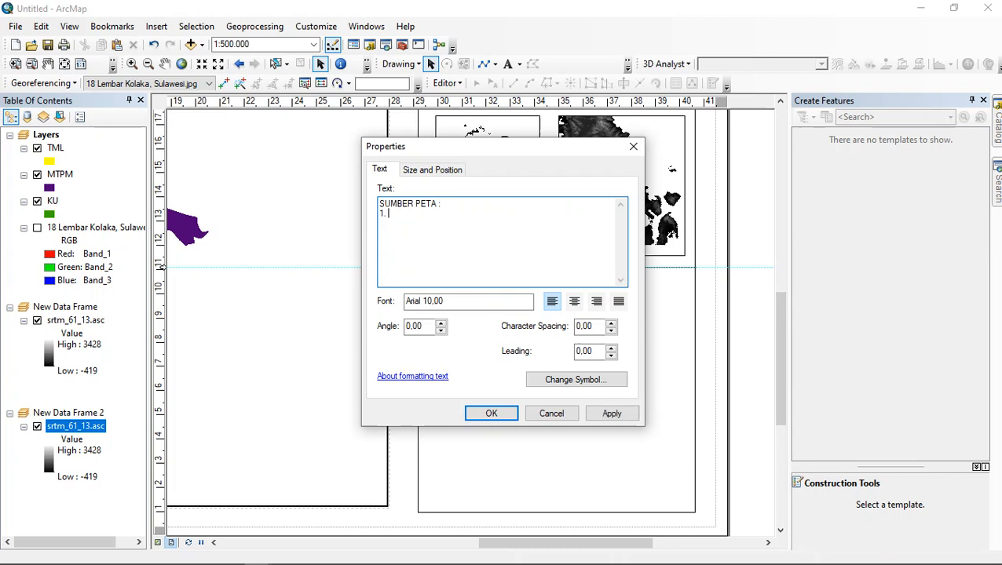
type(" PETA GEOLOGI LM")
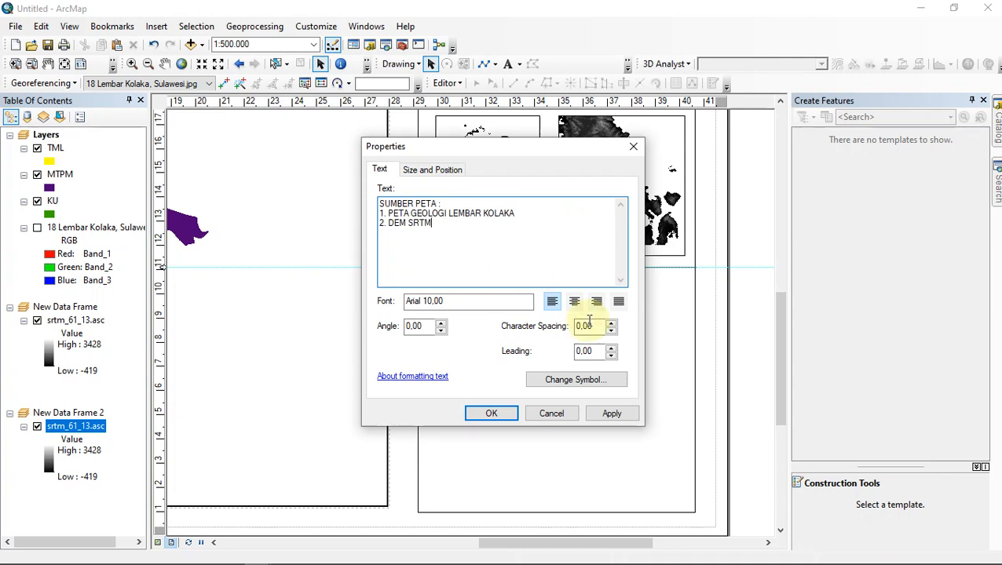
left_click(614, 416)
left_click(487, 414)
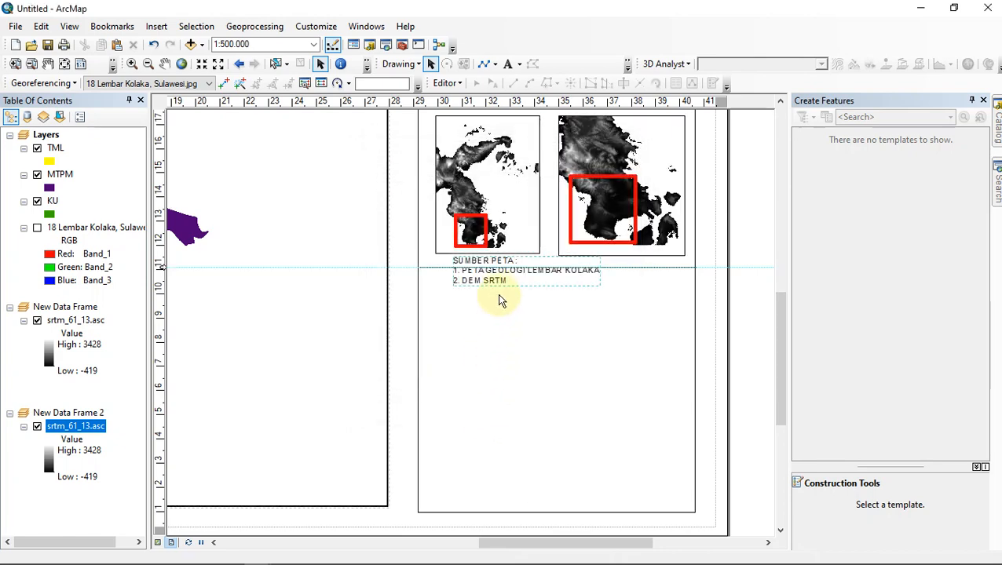
left_click_drag(496, 279, 485, 301)
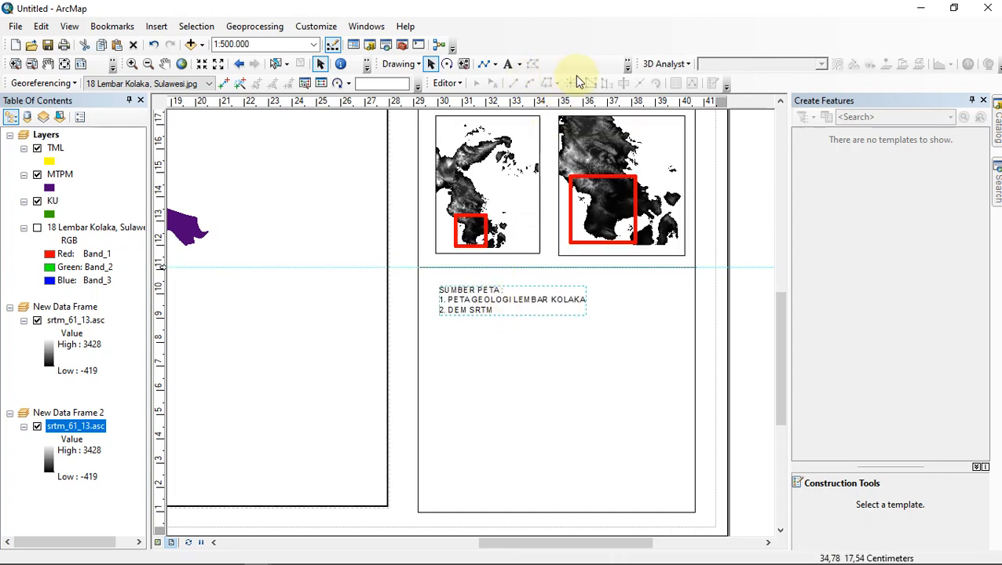
Format the map source text as bold Times New Roman in a larger size
left_click(627, 65)
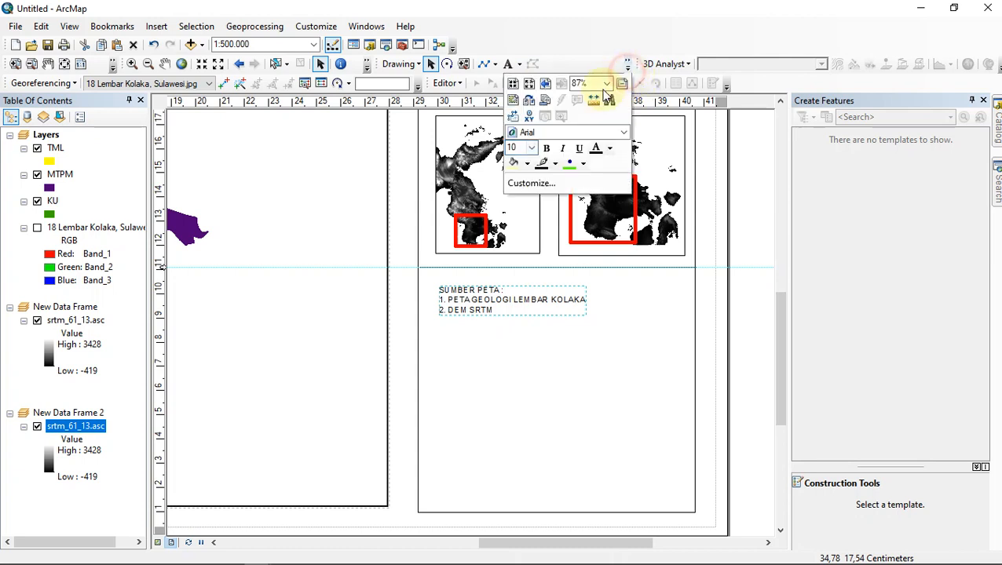
left_click(594, 131)
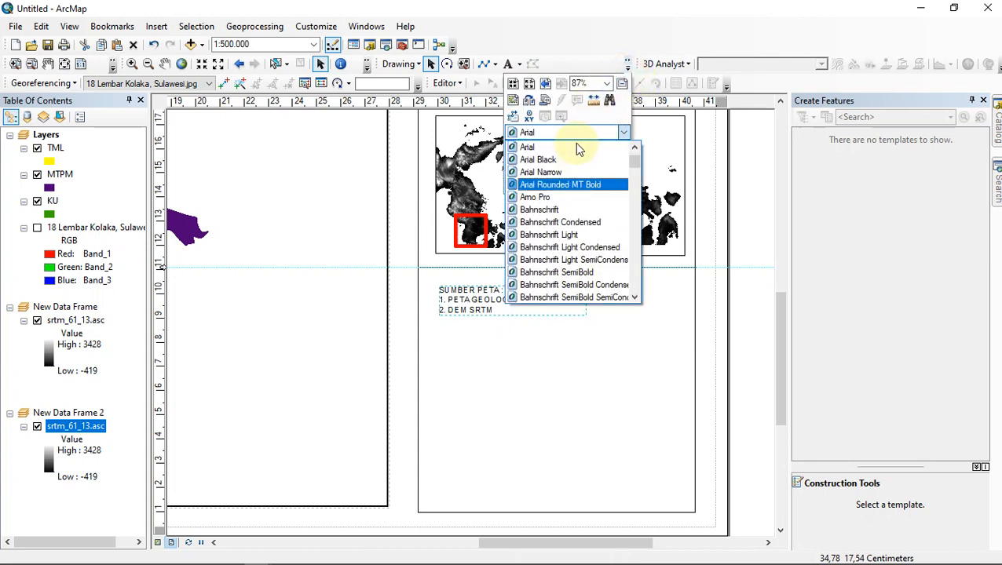
left_click(565, 131)
key("t")
key("t")
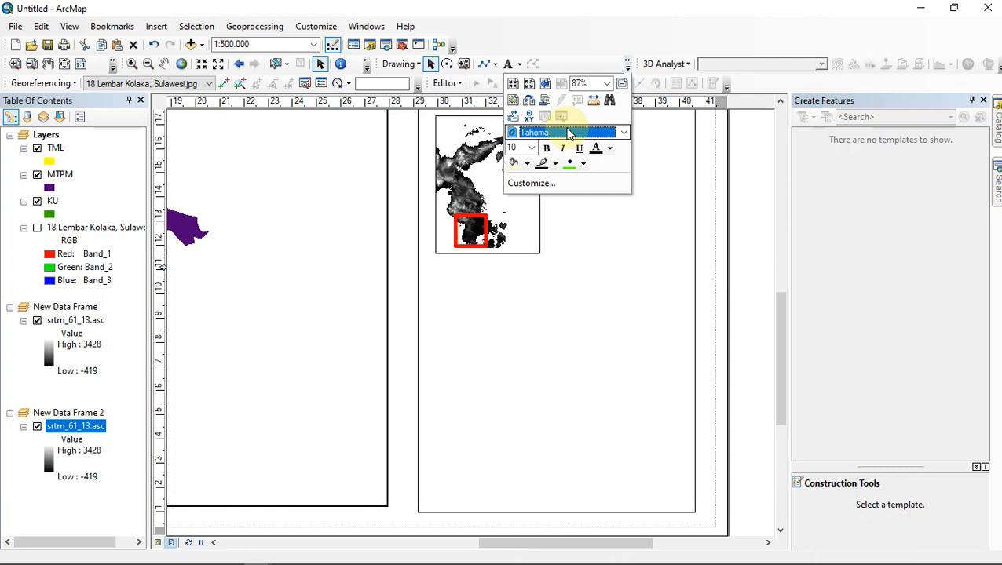
left_click(531, 148)
left_click(515, 190)
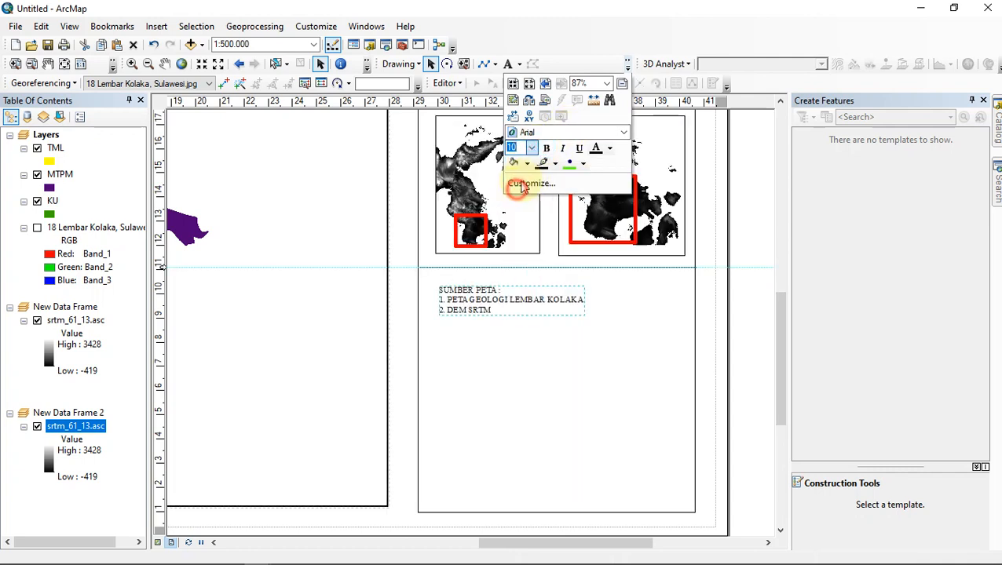
left_click(548, 149)
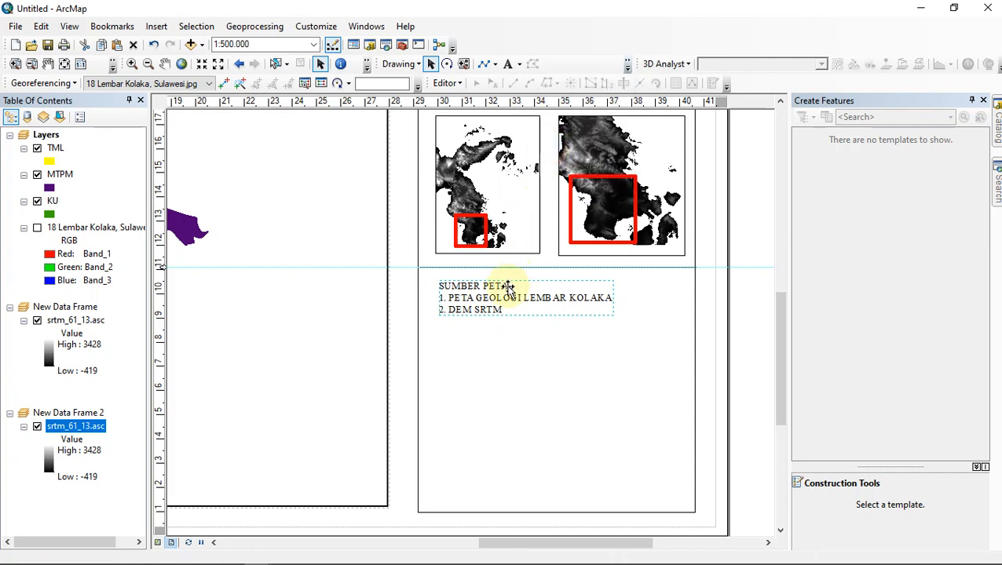
left_click(730, 313)
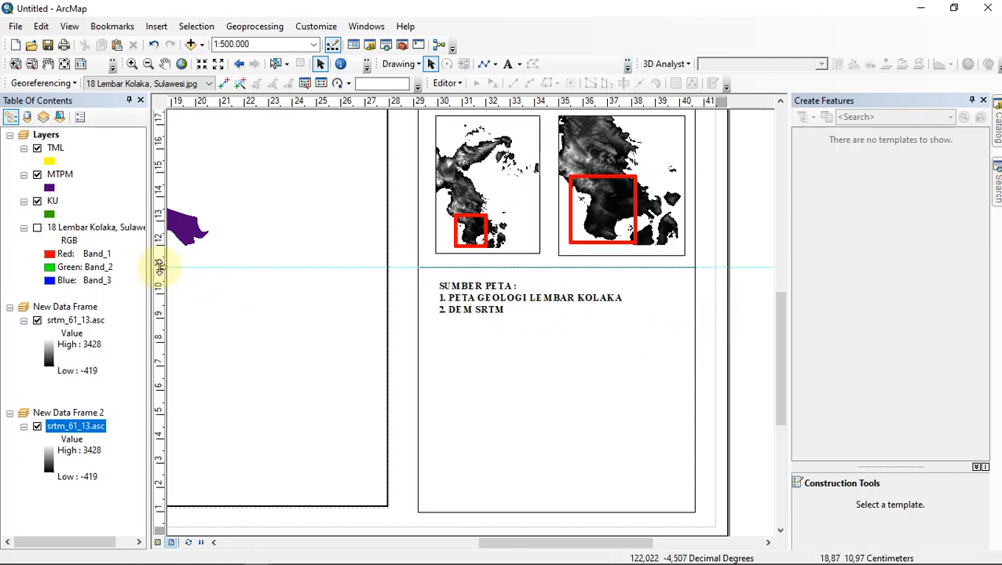
Clear the horizontal guide that runs along the dividing line below the index maps
right_click(159, 268)
left_click(183, 315)
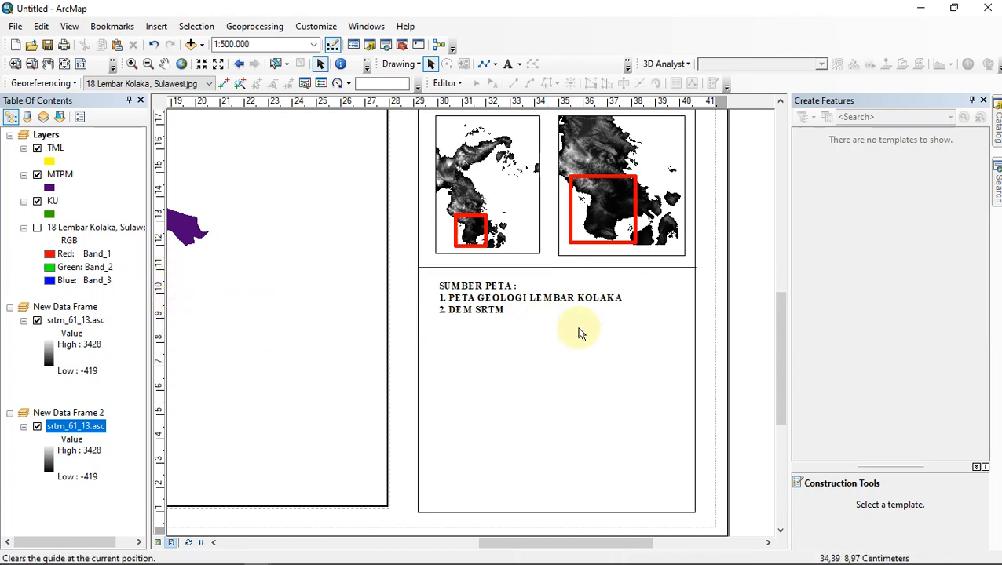
left_click_drag(634, 336, 524, 261)
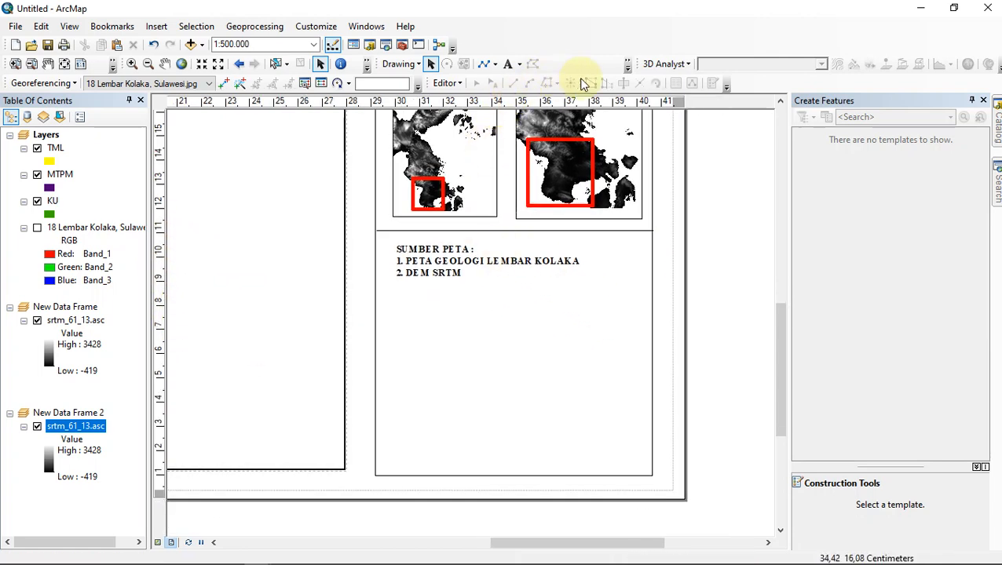
Add the text "SISTEM KOORDINAT : WGS 1984" below the map source list in the side panel
left_click(628, 71)
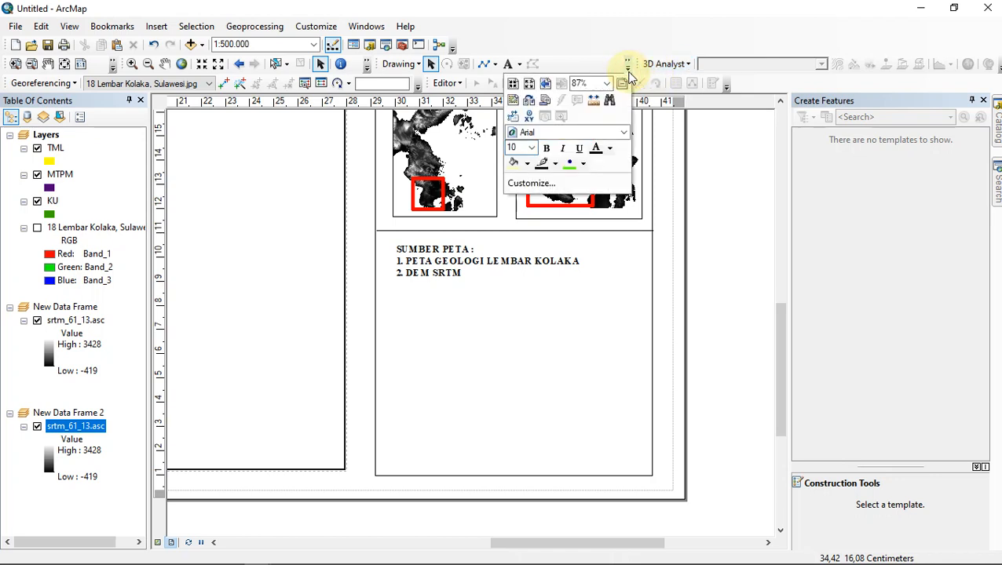
left_click(511, 67)
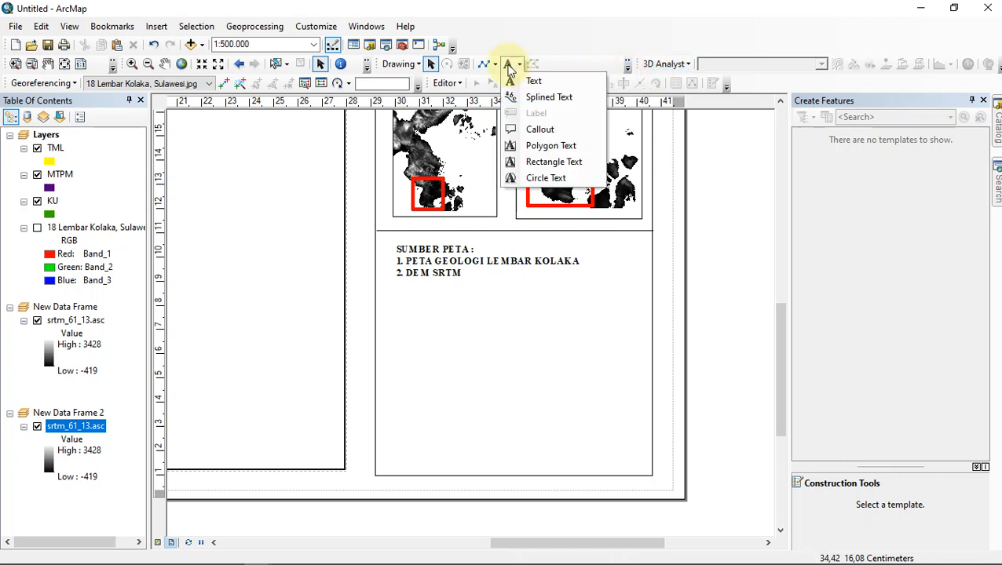
left_click(516, 79)
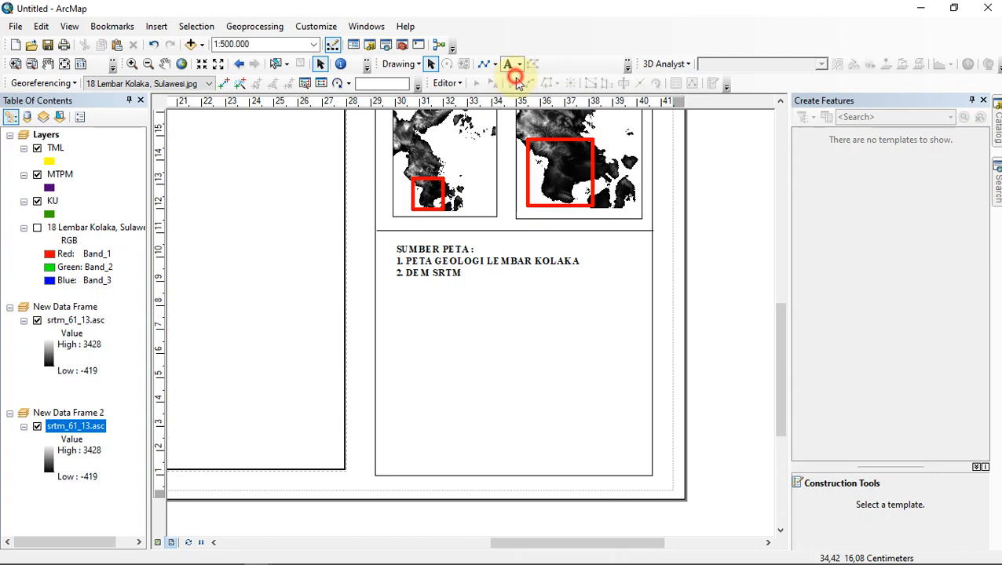
left_click(400, 297)
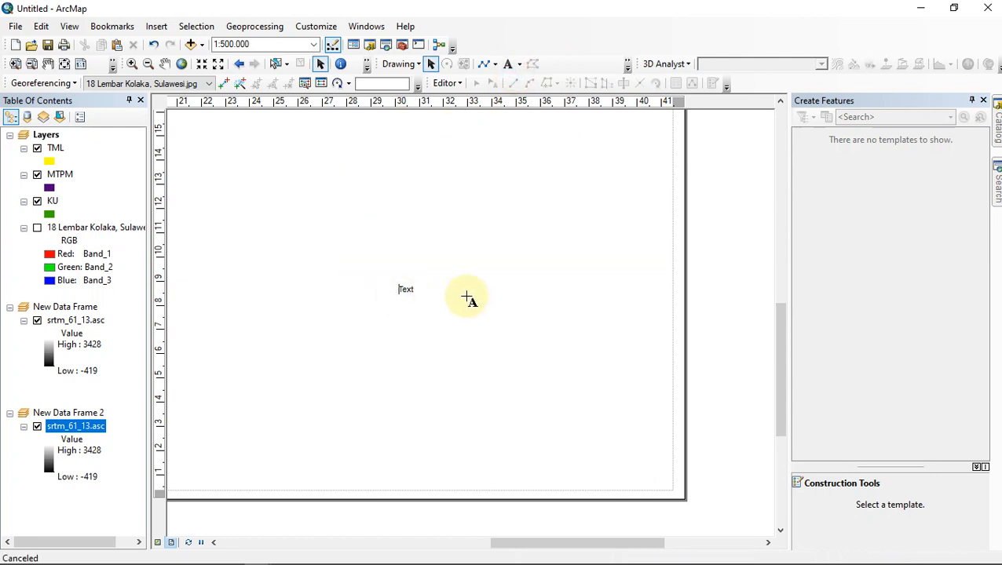
scroll(432, 293, "down", 2)
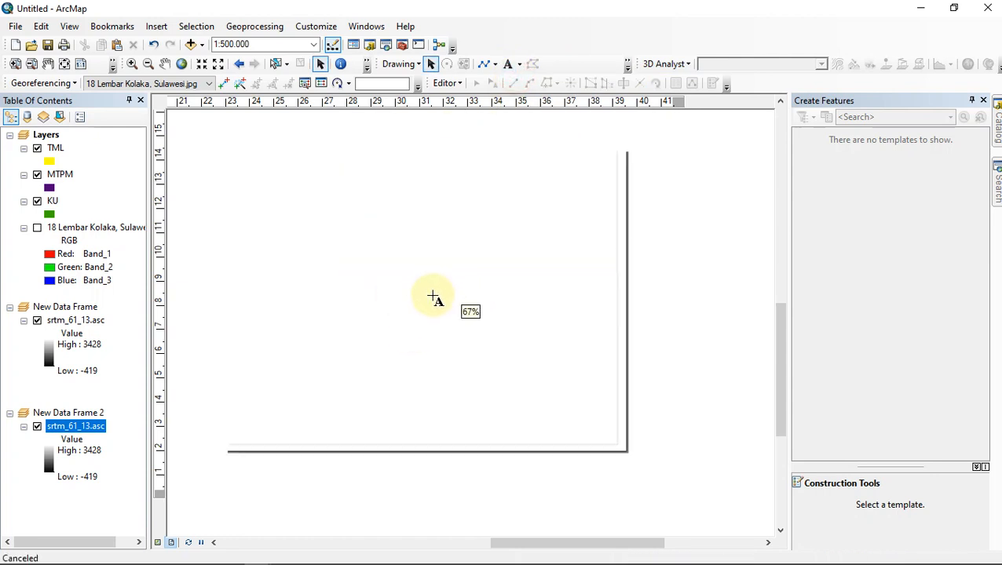
scroll(426, 306, "up", 1)
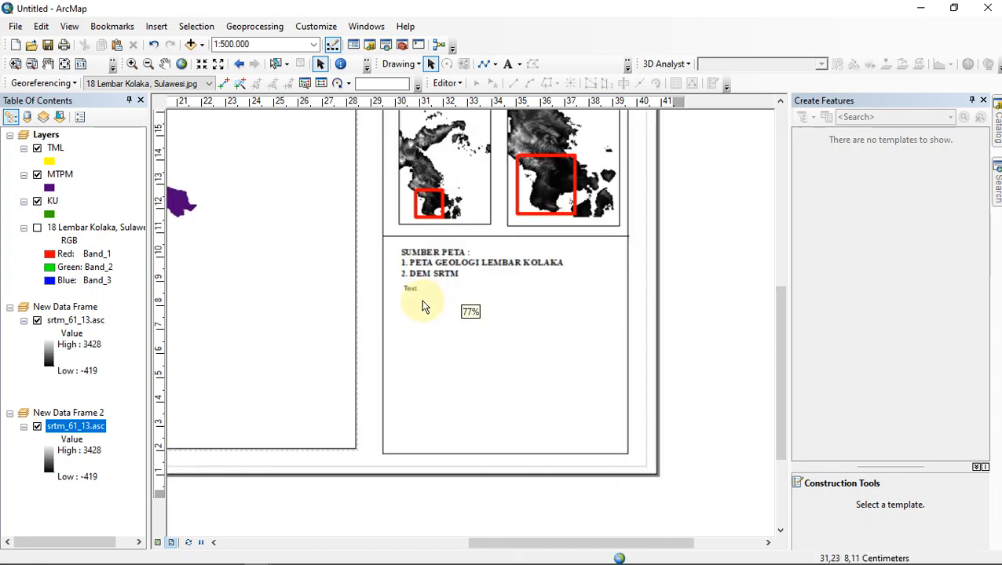
double_click(409, 288)
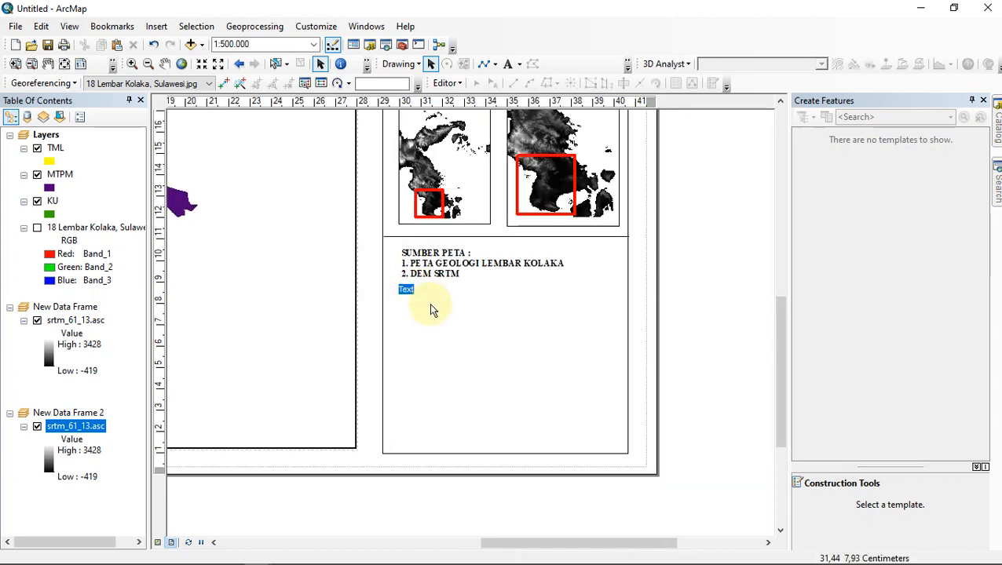
type("s")
type("ISTEM KOORDINAT")
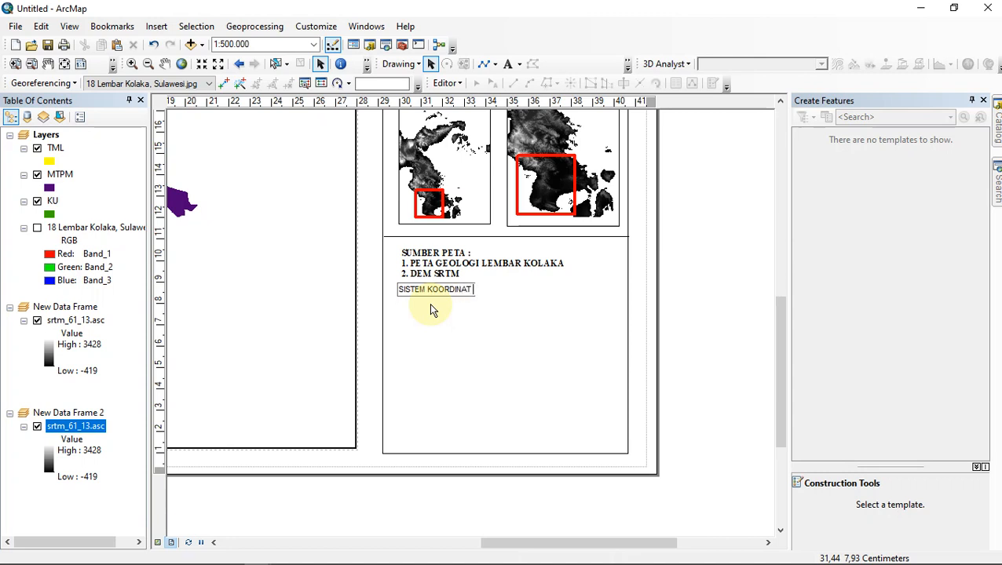
type(" : WGS 1984")
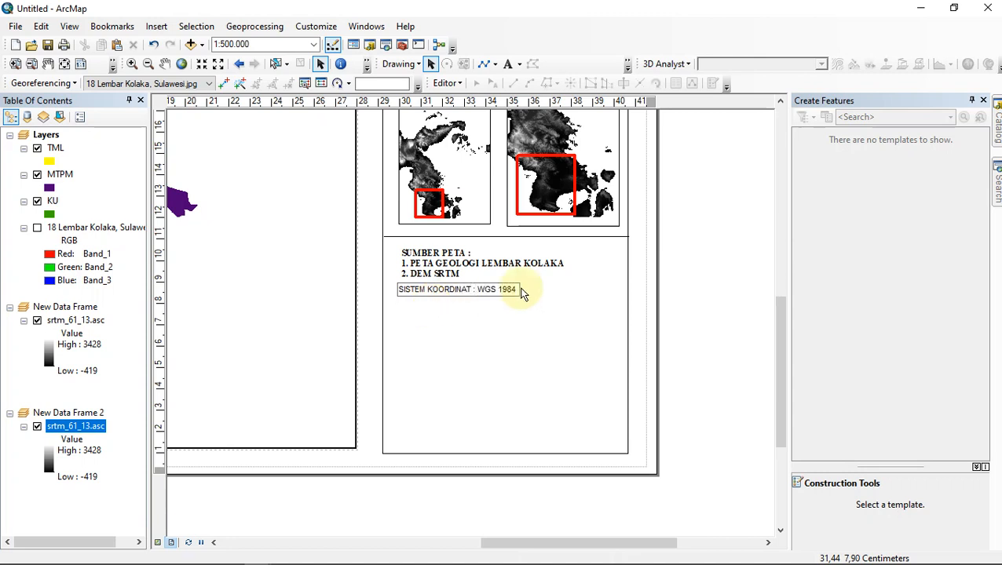
left_click(707, 272)
Add a second line "SISTEM GRID : GRID GEOGRAFIS DMS" to the coordinate system text and adjust its position below the map sources
double_click(490, 293)
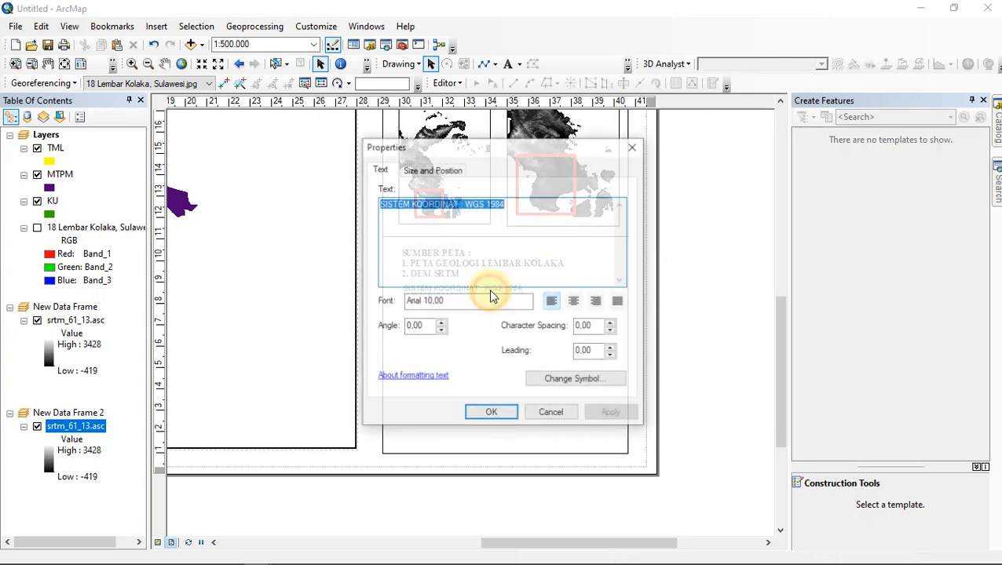
left_click(518, 221)
key("Return")
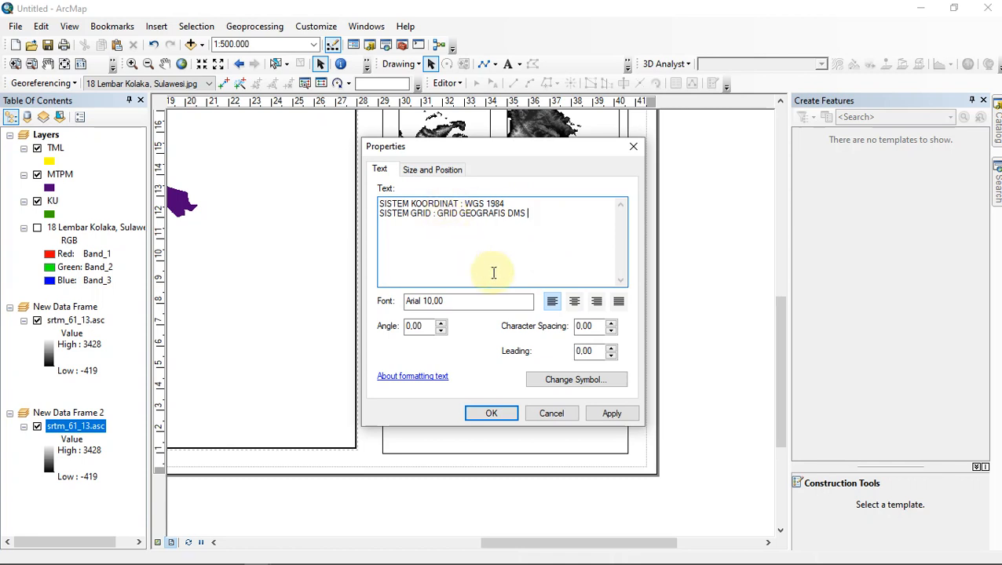
left_click(609, 413)
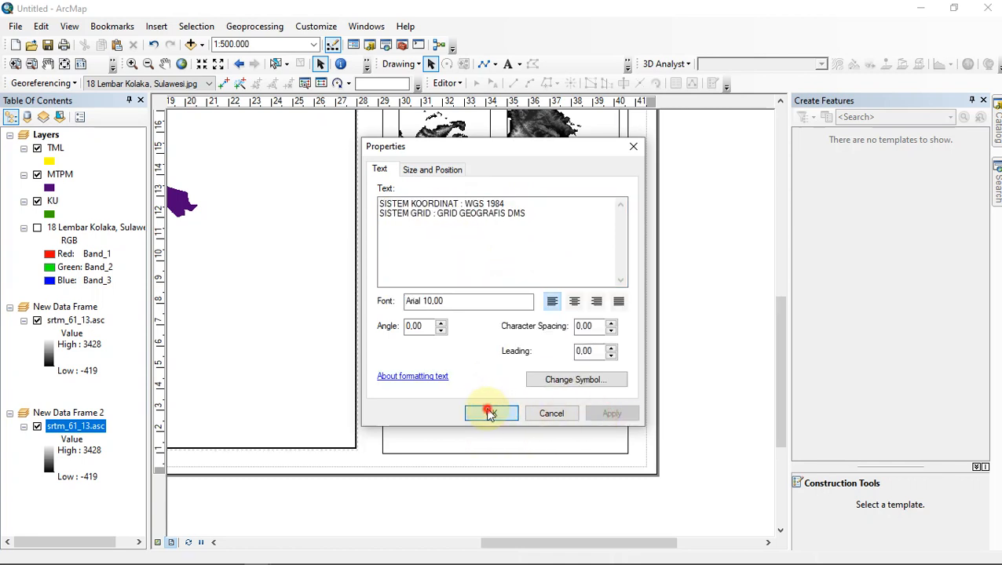
left_click(485, 414)
key("ctrl+c")
key("ctrl+v")
mouse_move(472, 286)
left_mouse_down()
mouse_move(472, 307)
mouse_move(469, 295)
left_mouse_up()
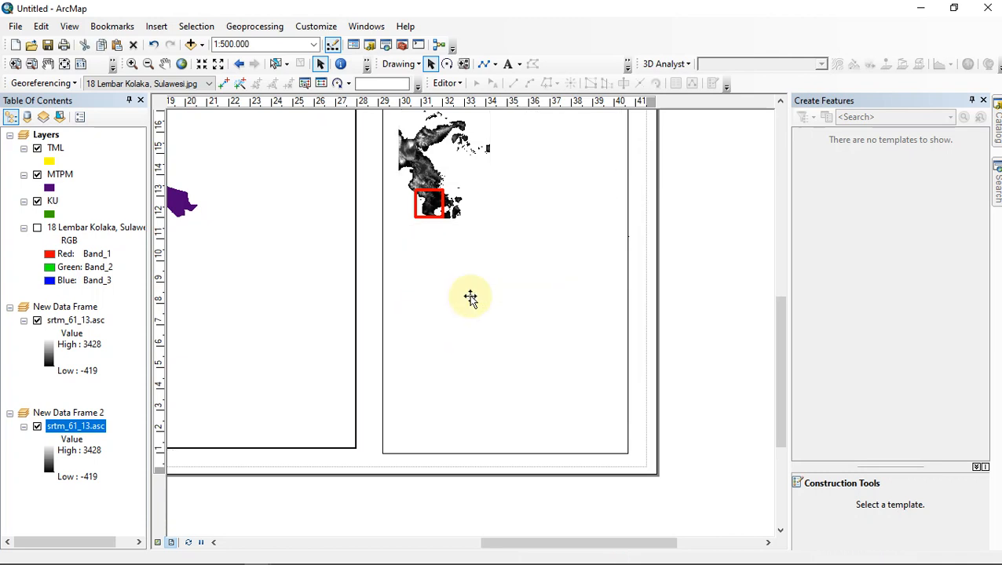
Format the coordinate and grid system text as bold Times New Roman, size 12
left_click(627, 66)
left_click(606, 135)
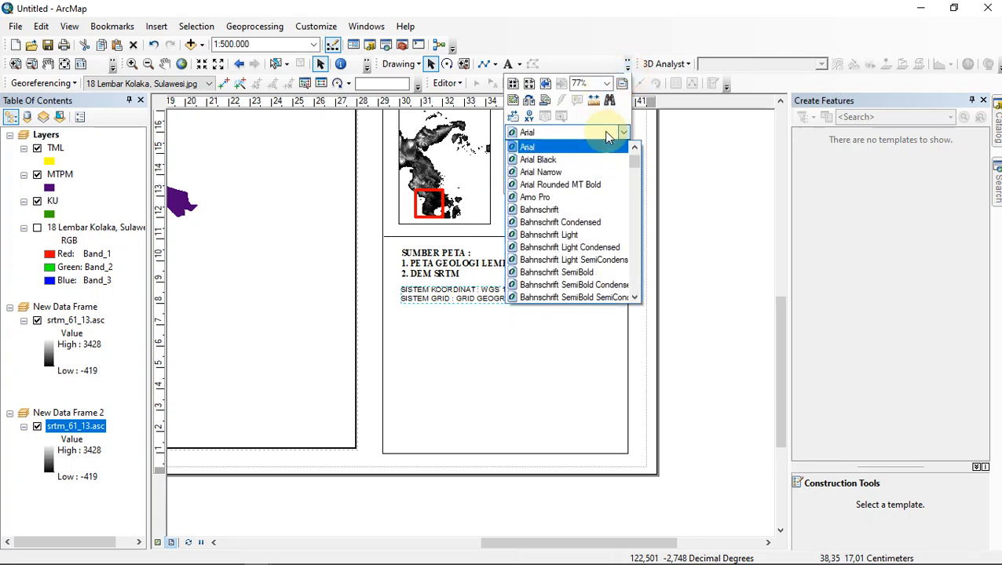
key("t")
key("i")
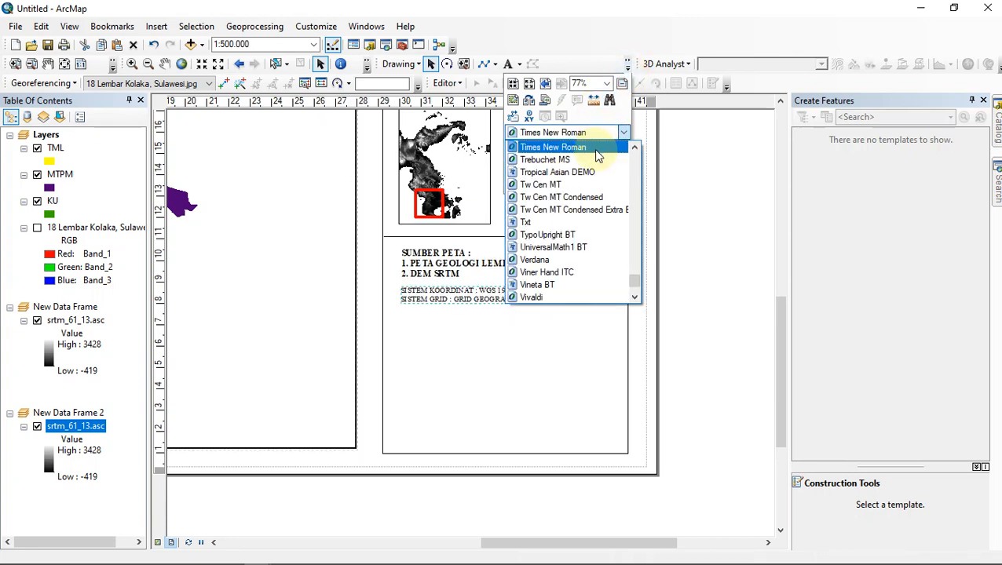
left_click(595, 149)
left_click(532, 149)
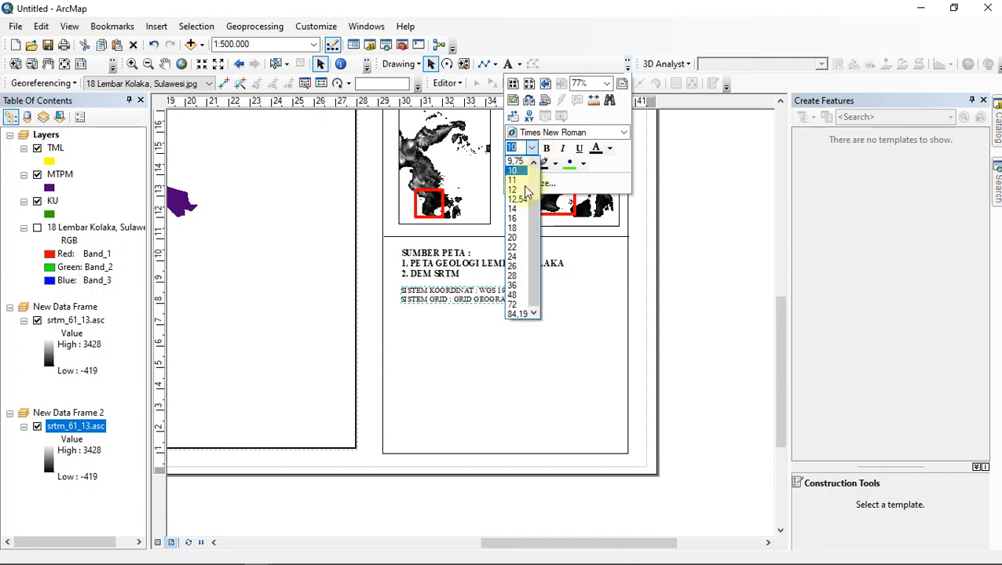
left_click(527, 189)
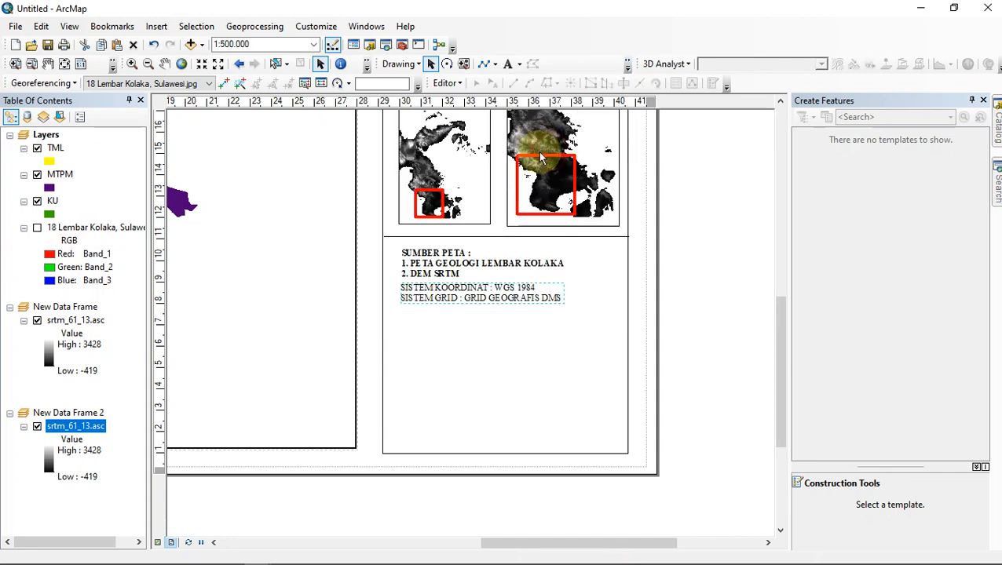
left_click(699, 273)
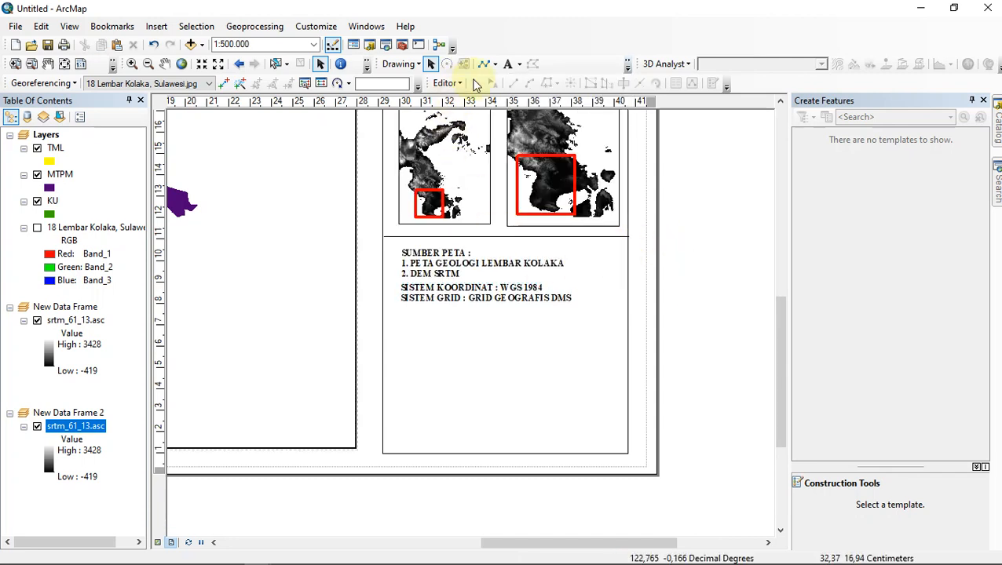
Place a horizontal guide just below the grid system text and clear the misplaced guide that crosses the text
left_click(161, 300)
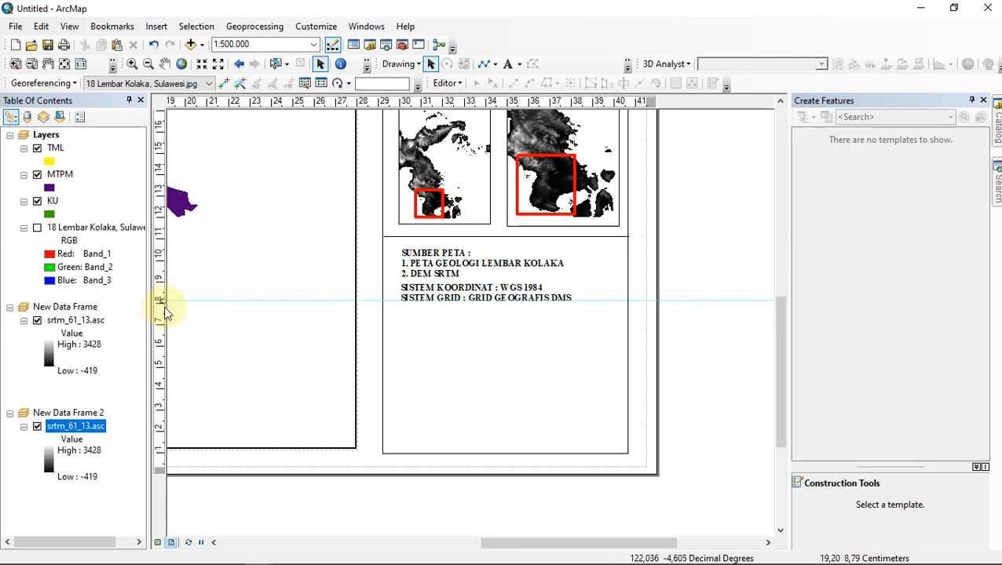
left_click(161, 303)
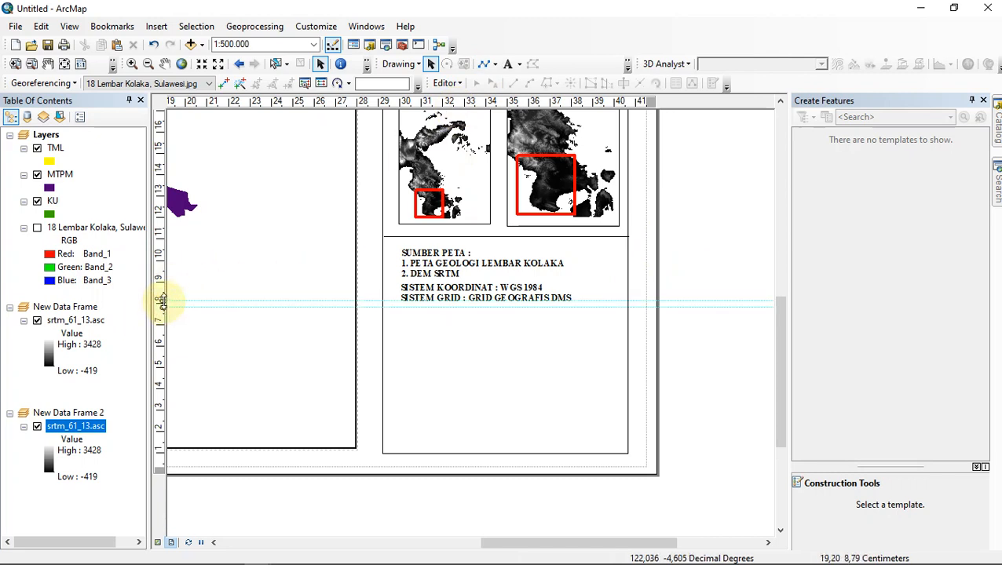
right_click(161, 301)
left_click(197, 346)
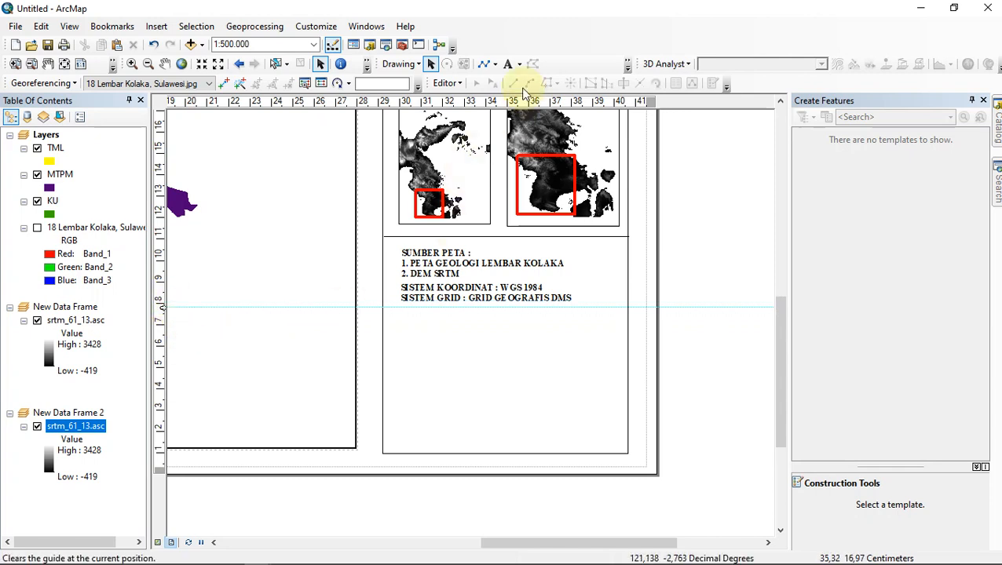
Draw a dividing line about 11.5 cm long across the side panel along the guide, and clear the guide
left_click(483, 63)
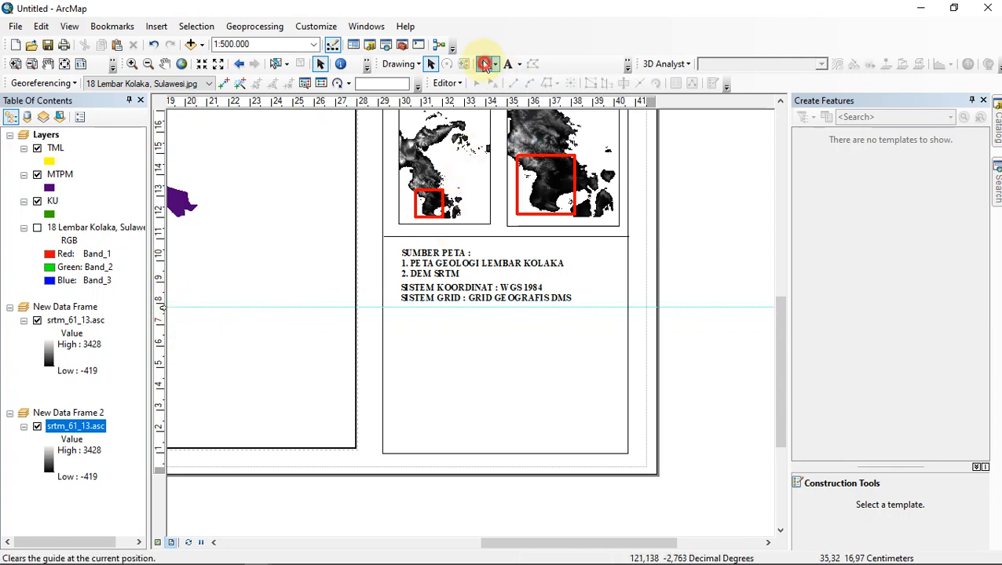
left_click(381, 307)
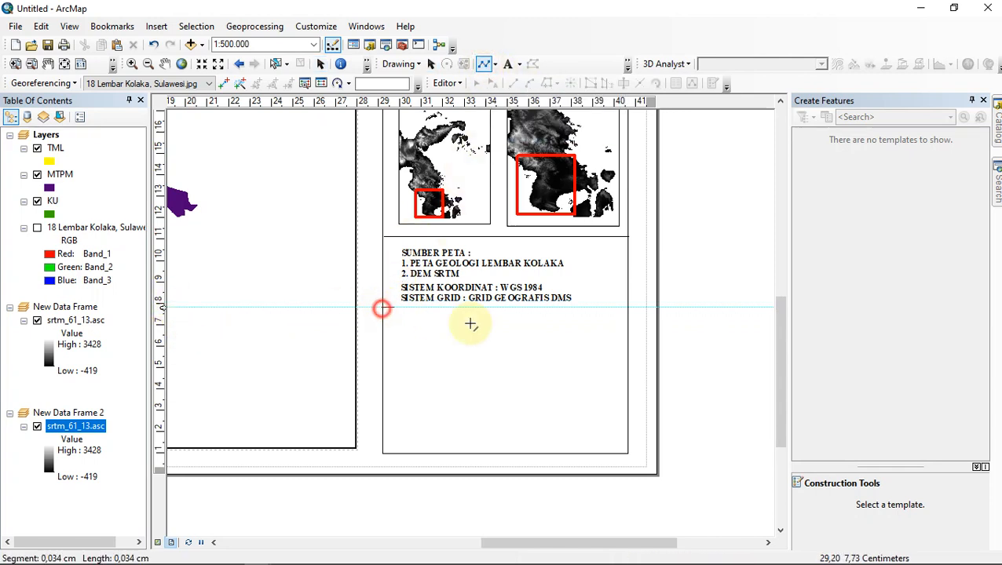
double_click(628, 310)
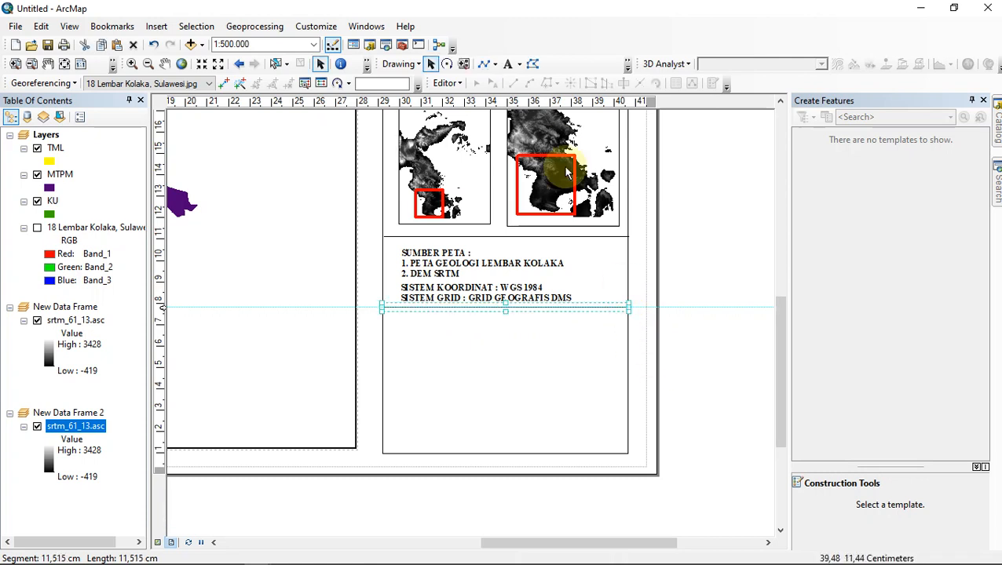
right_click(163, 307)
left_click(200, 354)
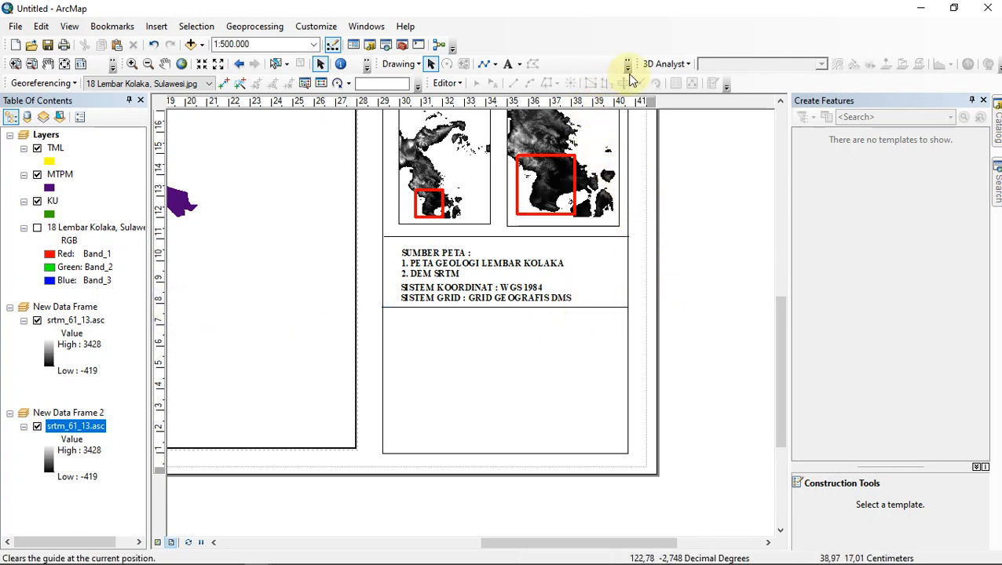
Place a new text element in the empty area below the lowest dividing line of the side panel
left_click(506, 64)
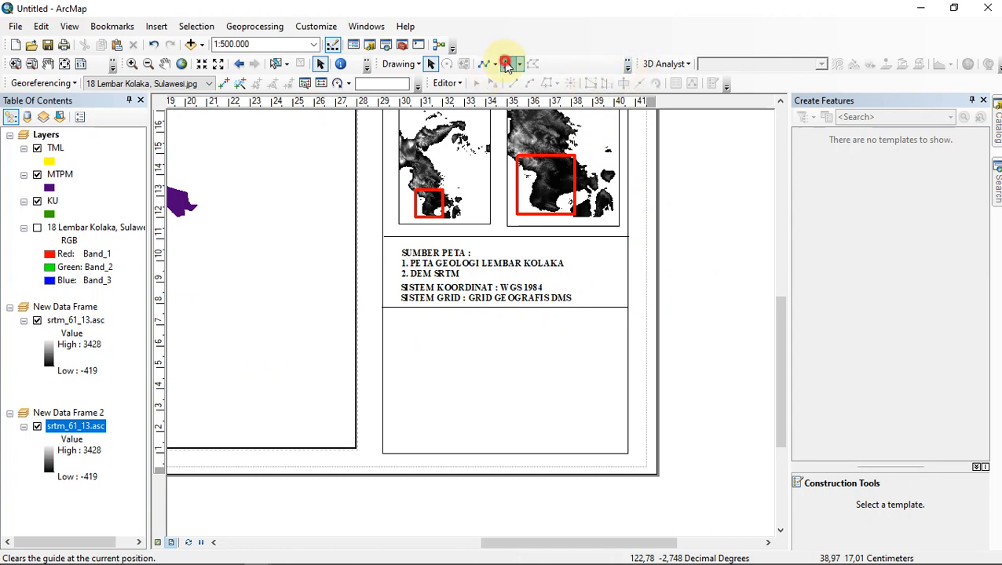
left_click(487, 347)
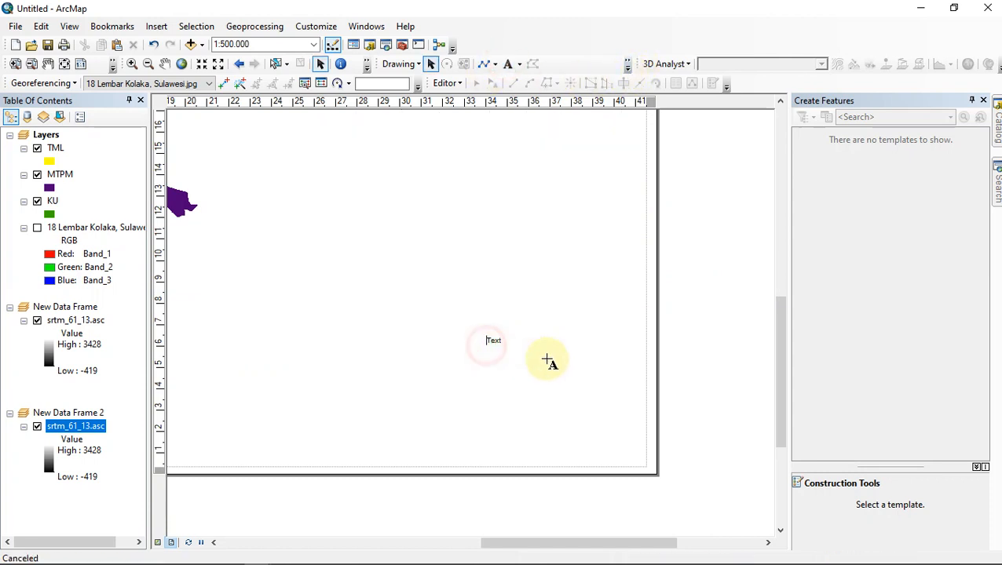
double_click(496, 340)
left_click(655, 299)
scroll(570, 349, "up", 3)
scroll(542, 345, "down", 2)
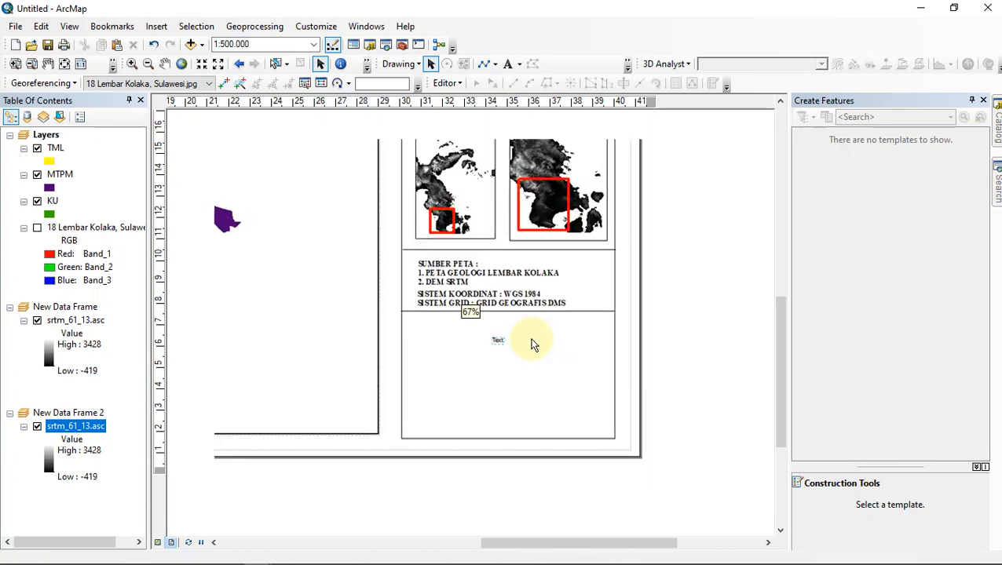
Change the new text to "KENDARI" and "2020" separated by a blank line, centre-align it and move it lower in the side panel
double_click(493, 340)
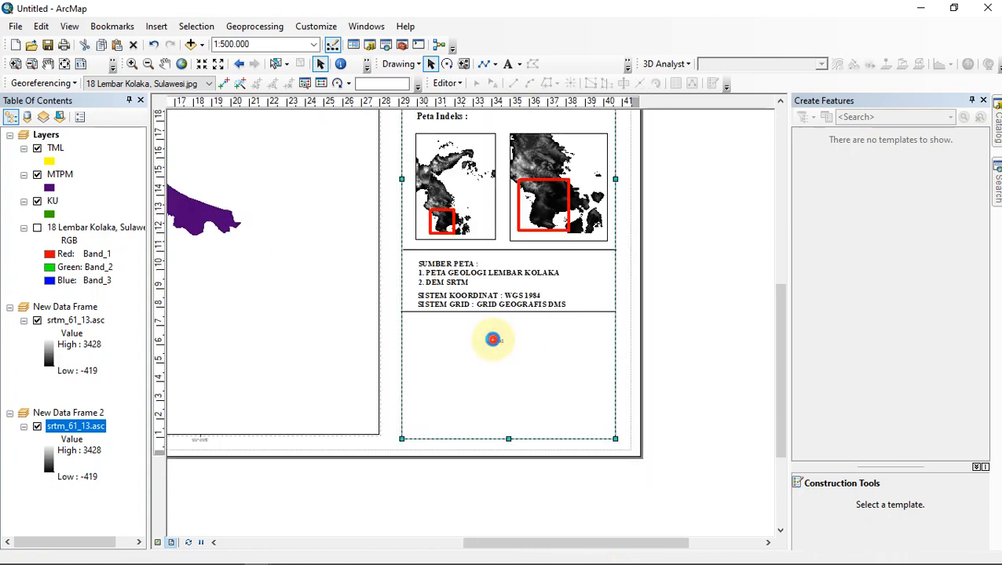
type("EKN")
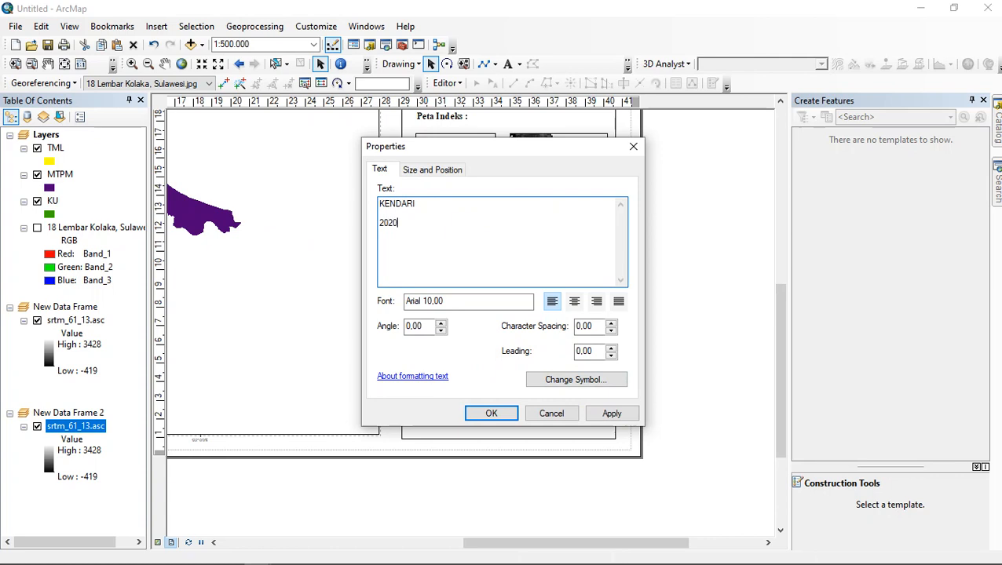
left_click(574, 302)
left_click(620, 413)
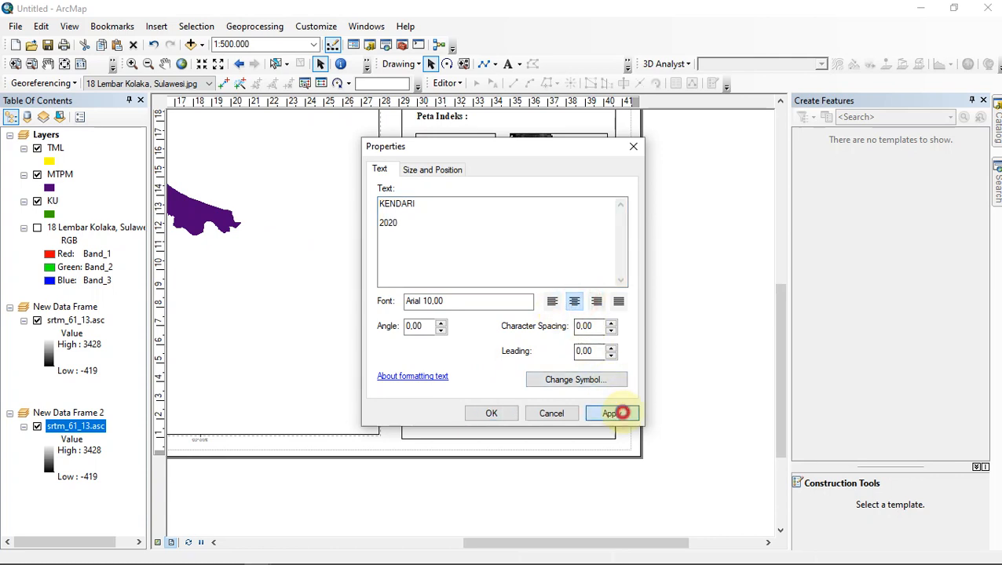
left_click(490, 413)
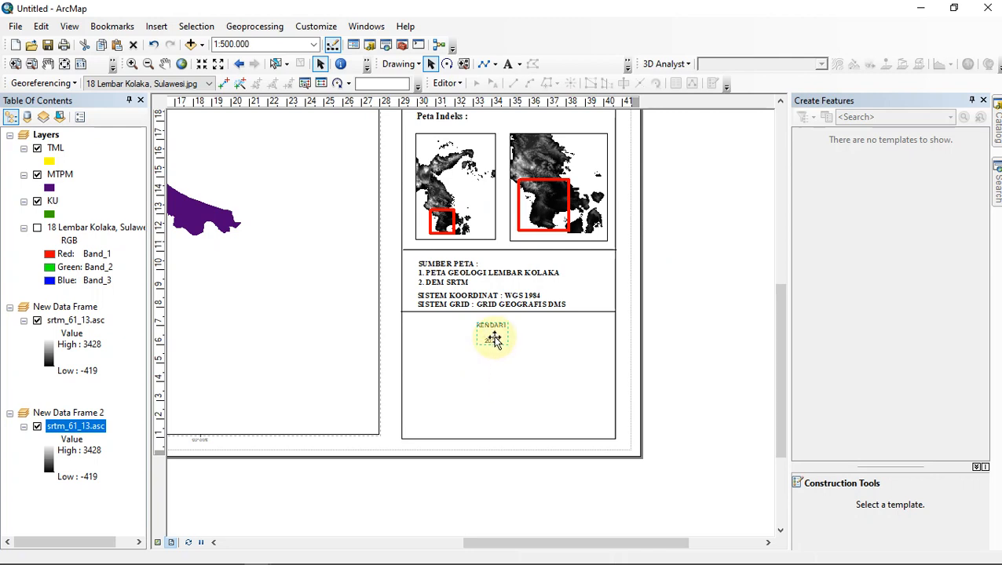
left_click_drag(493, 339, 509, 369)
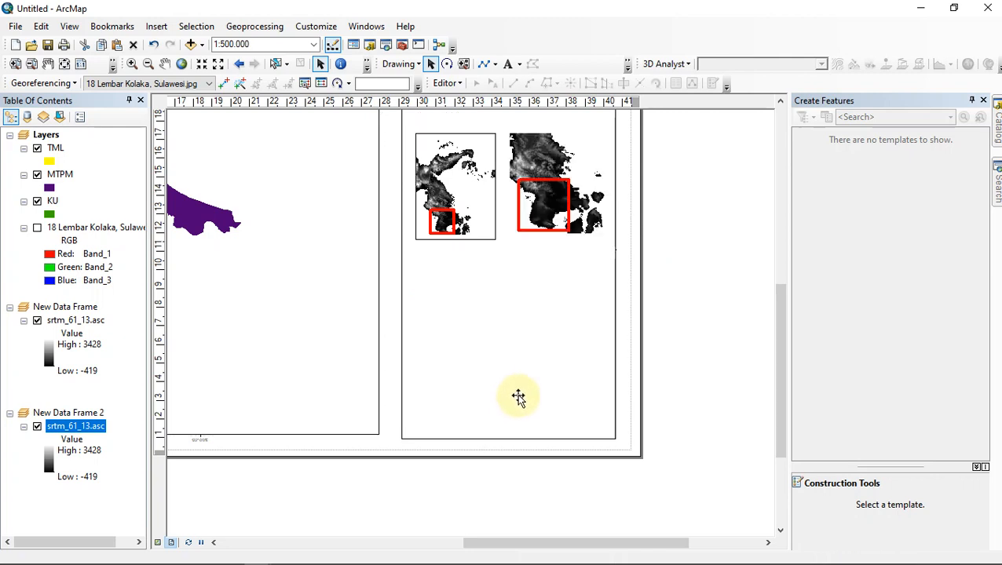
Set the font of the "KENDARI 2020" text to Times New Roman
left_click(519, 64)
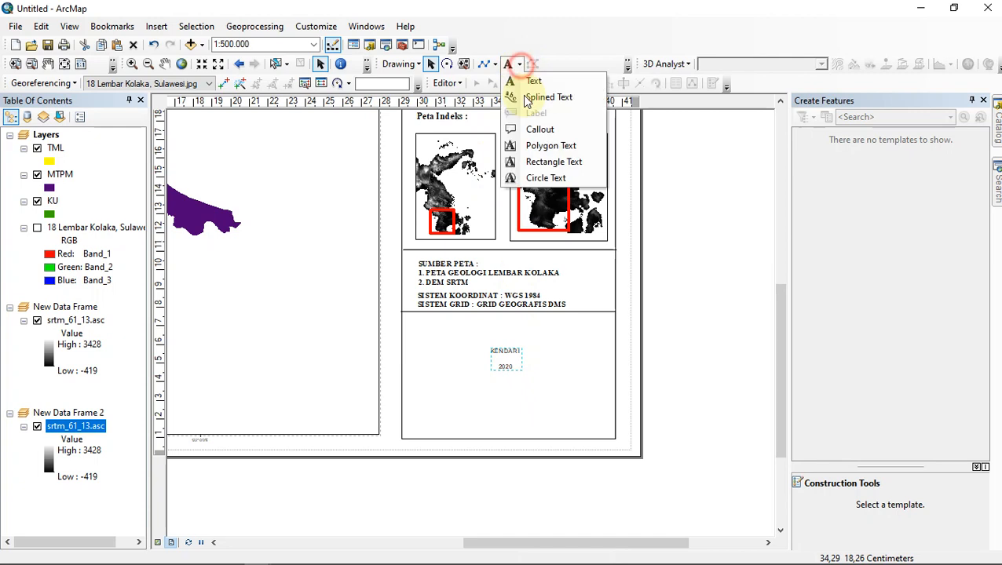
left_click(626, 67)
left_click(609, 134)
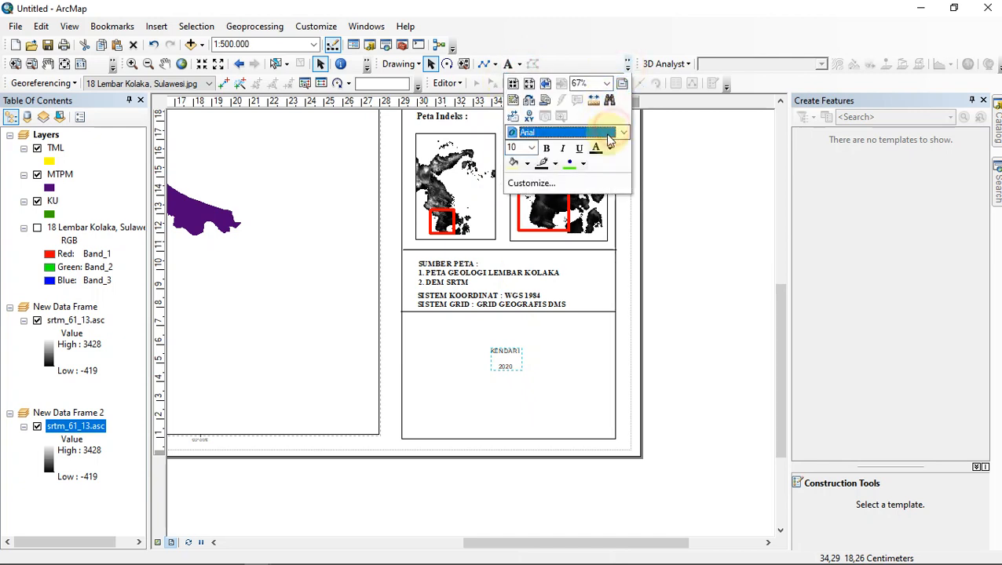
left_click(624, 133)
type("t")
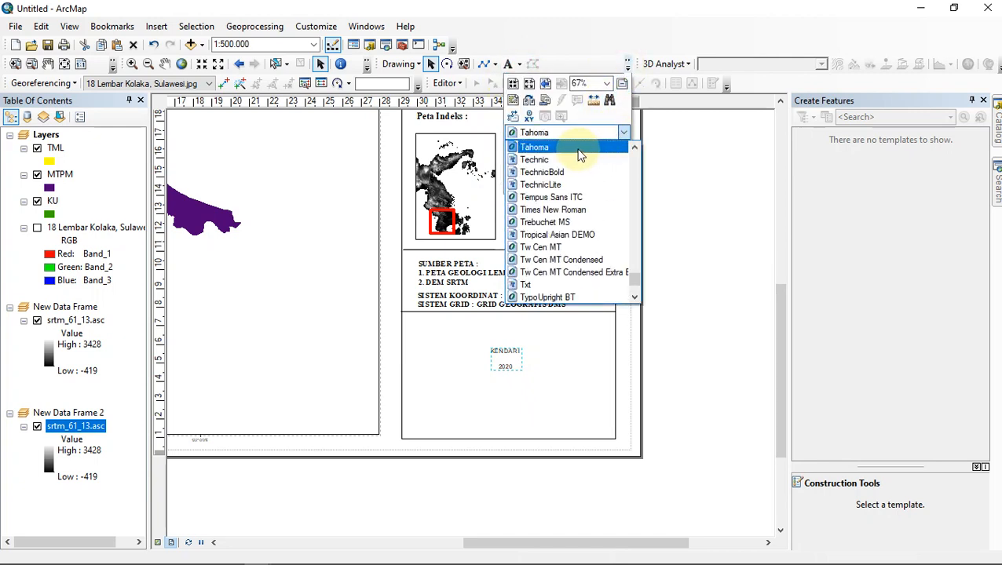
type("ait")
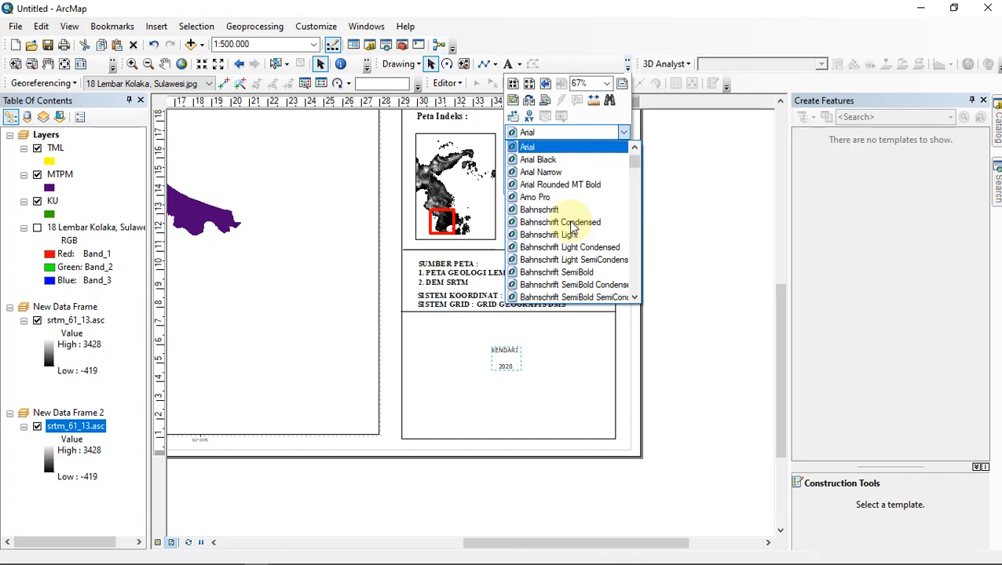
left_click(551, 134)
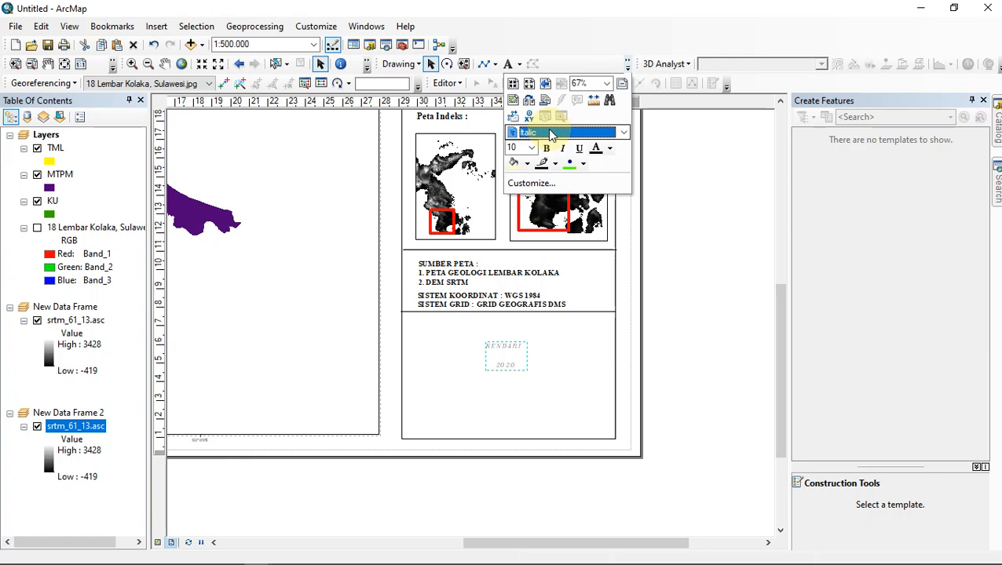
left_click(573, 133)
left_click(571, 133)
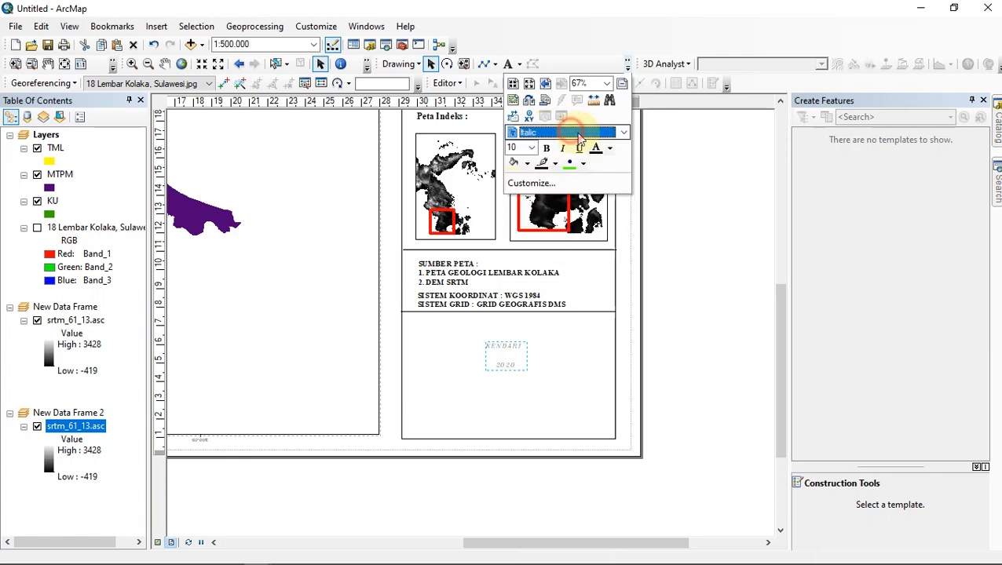
left_click(623, 133)
type("a")
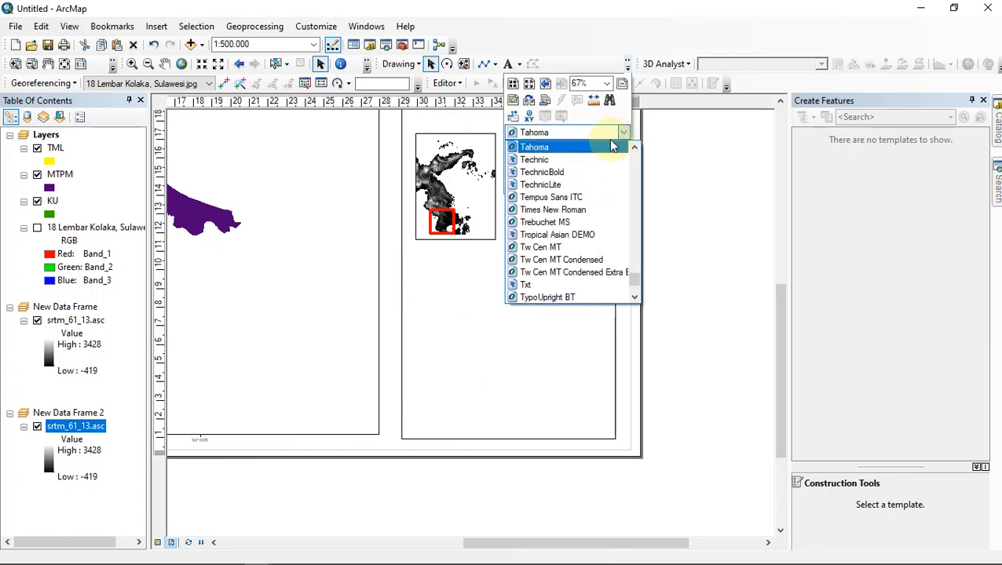
type("times New R")
left_click(600, 145)
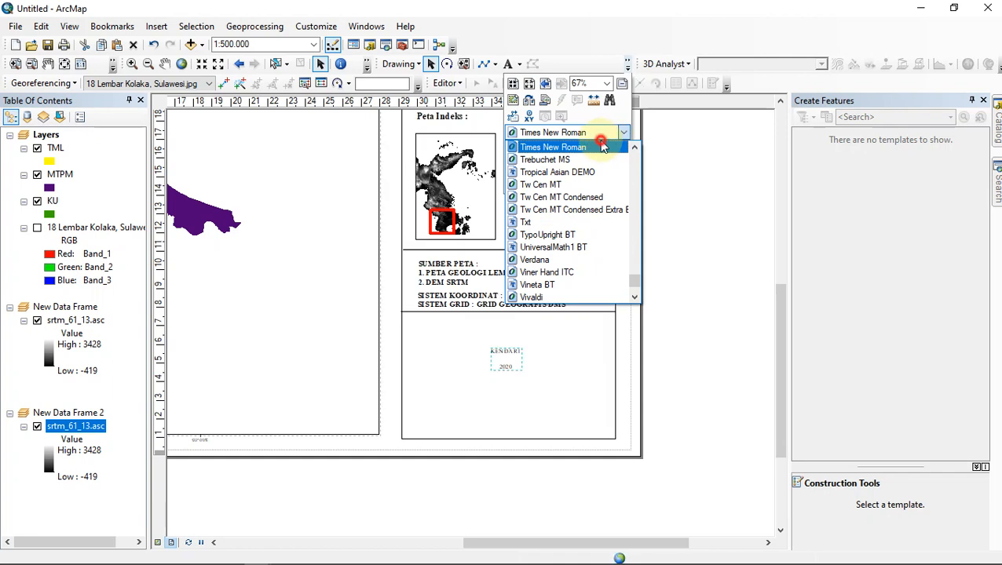
Set the "KENDARI 2020" text to size 14 and make it bold
left_click(537, 152)
left_click(532, 150)
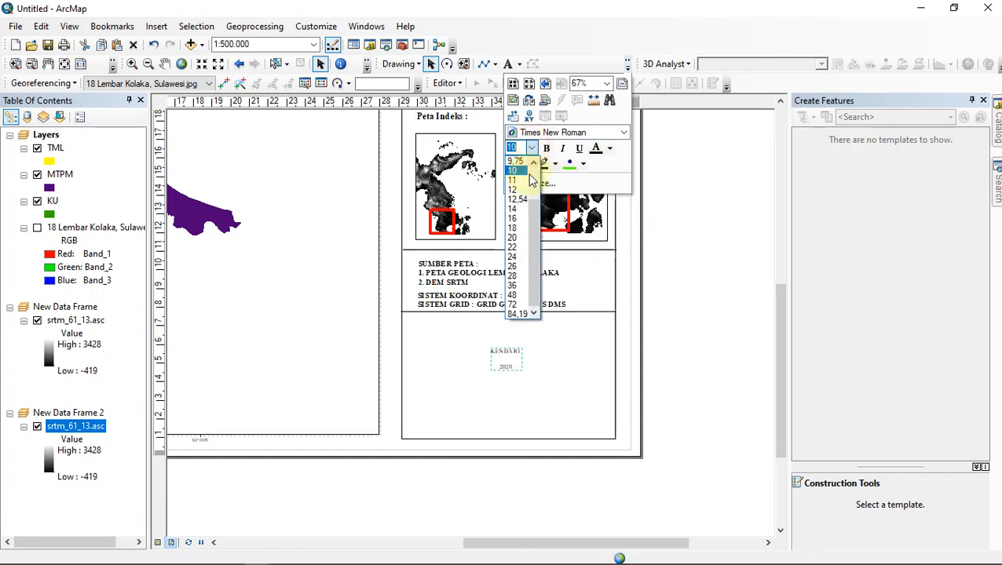
left_click(518, 202)
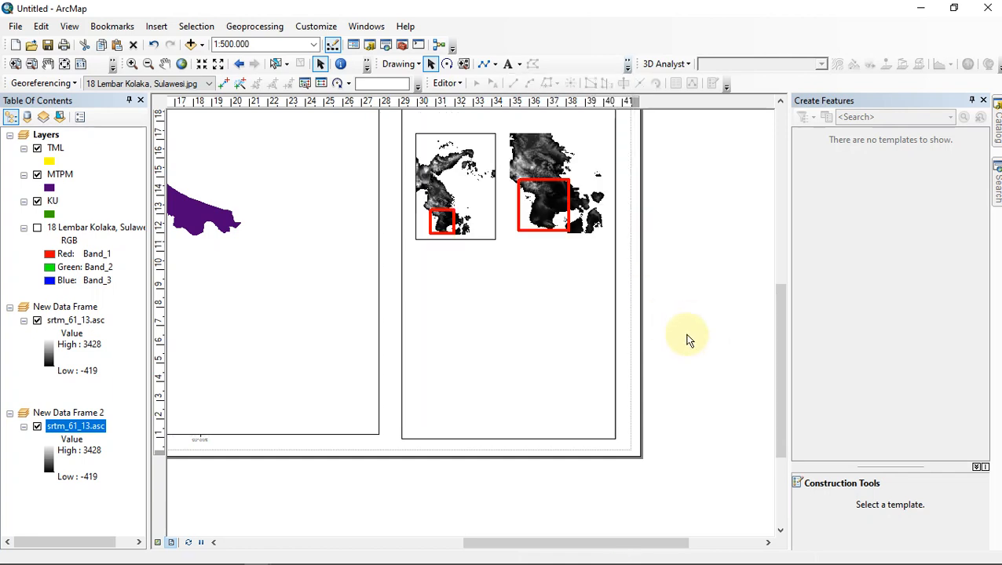
left_click(629, 72)
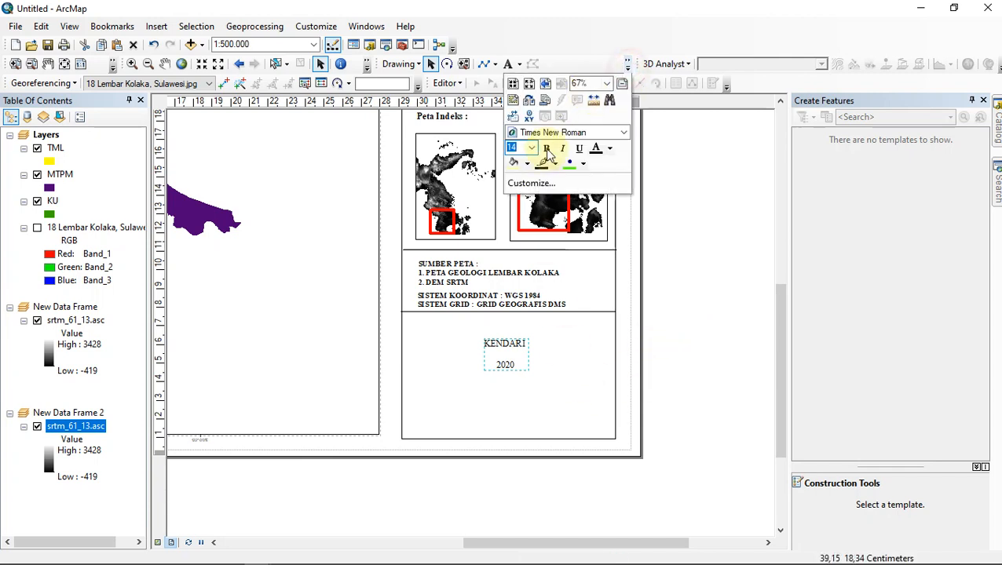
left_click(546, 149)
left_click(691, 294)
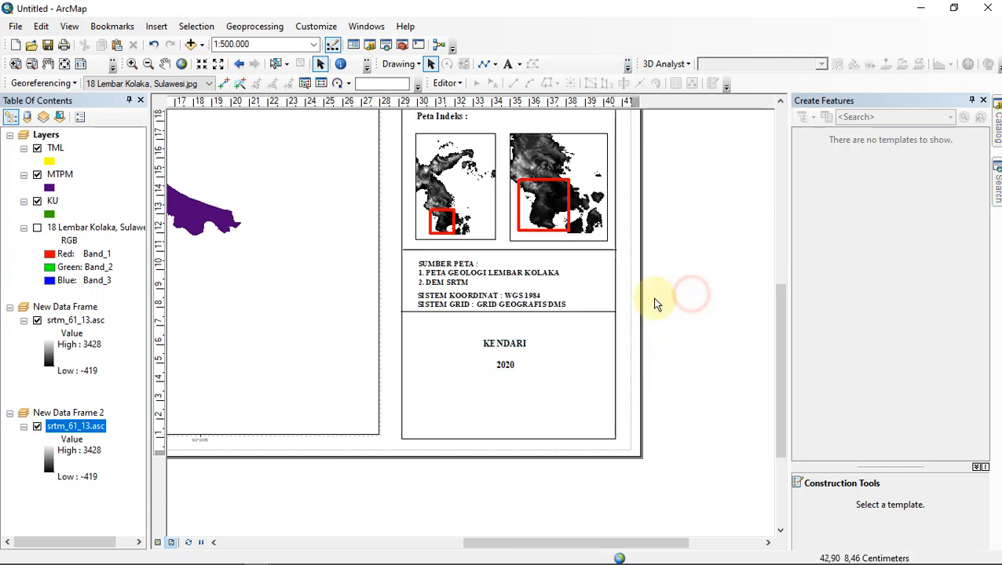
Select the main geological map's data frame and set its scale to 1:250.000
scroll(653, 298, "down", 3)
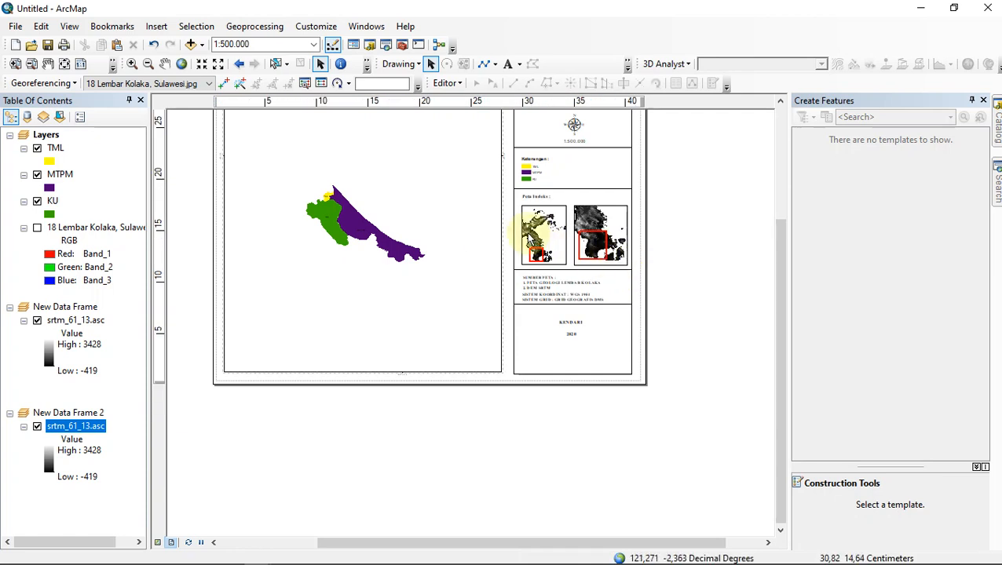
left_click_drag(441, 220, 666, 520)
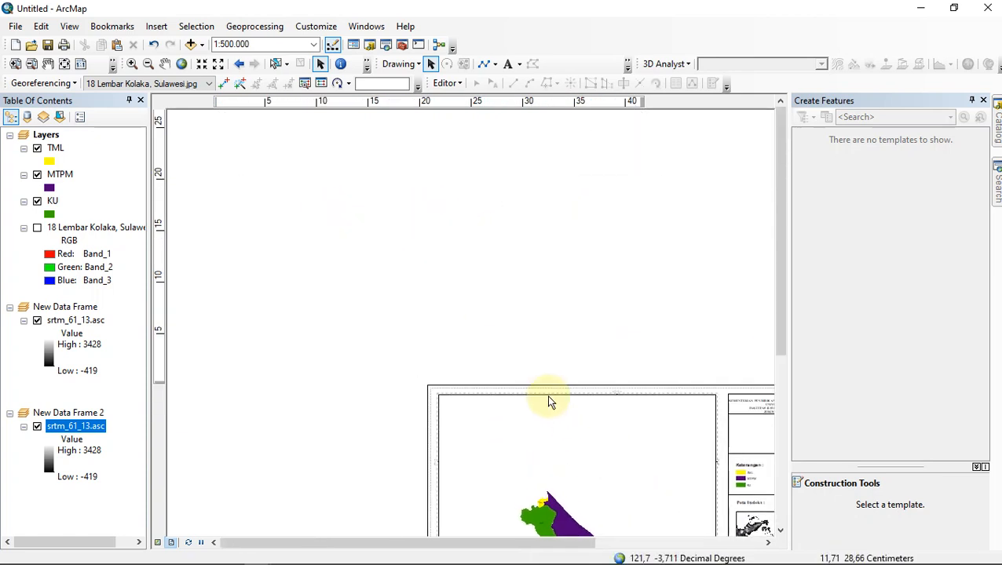
left_click_drag(548, 402, 387, 226)
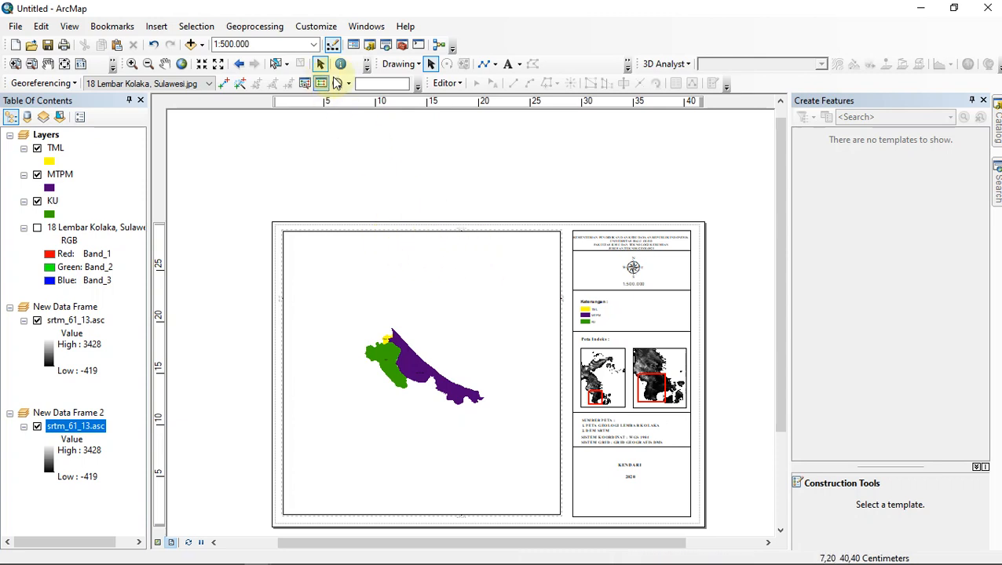
left_click(369, 337)
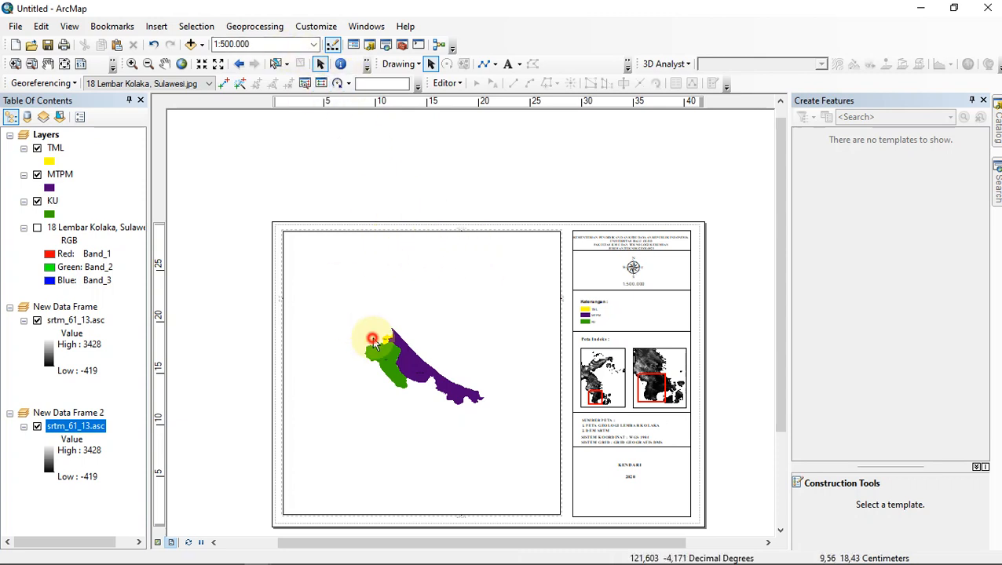
left_click(314, 45)
left_click(281, 121)
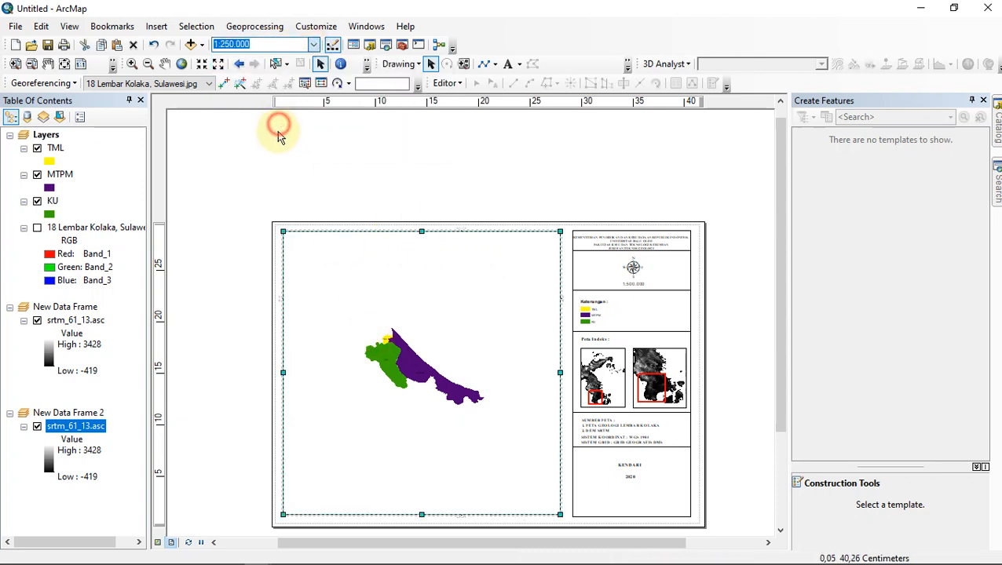
Try the main map at a scale of 1:100.000, and return it to 1:250.000
left_click(316, 46)
left_click(282, 111)
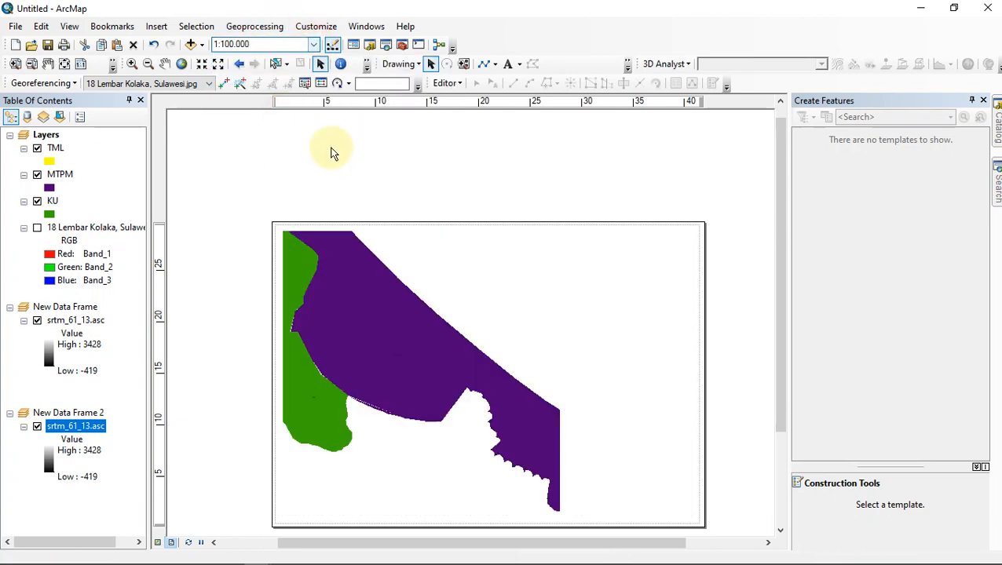
left_click(314, 44)
left_click(277, 122)
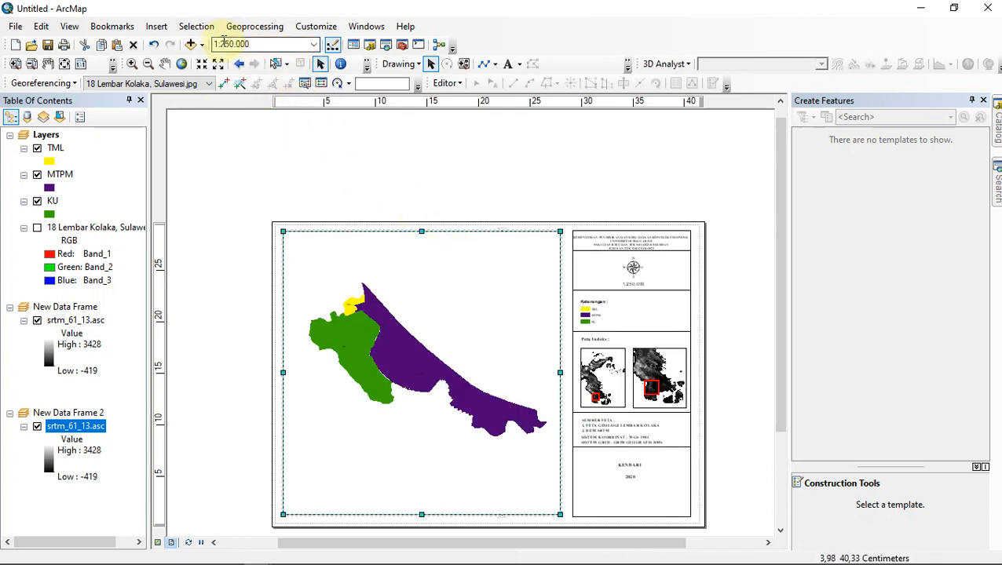
Try a custom scale of 1:200.000 for the main map and shift the map content slightly upwards within its frame
left_click(228, 44)
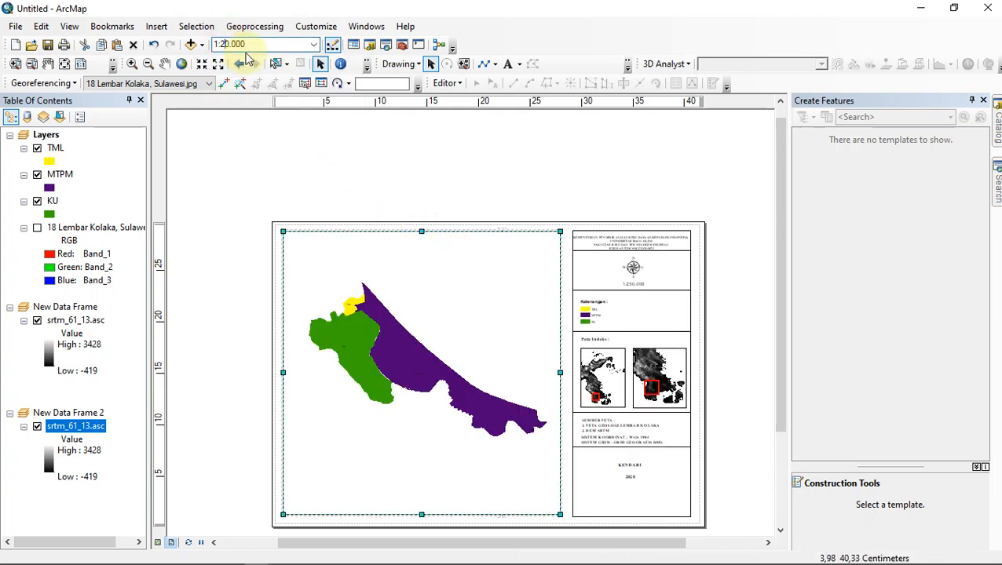
key("Return")
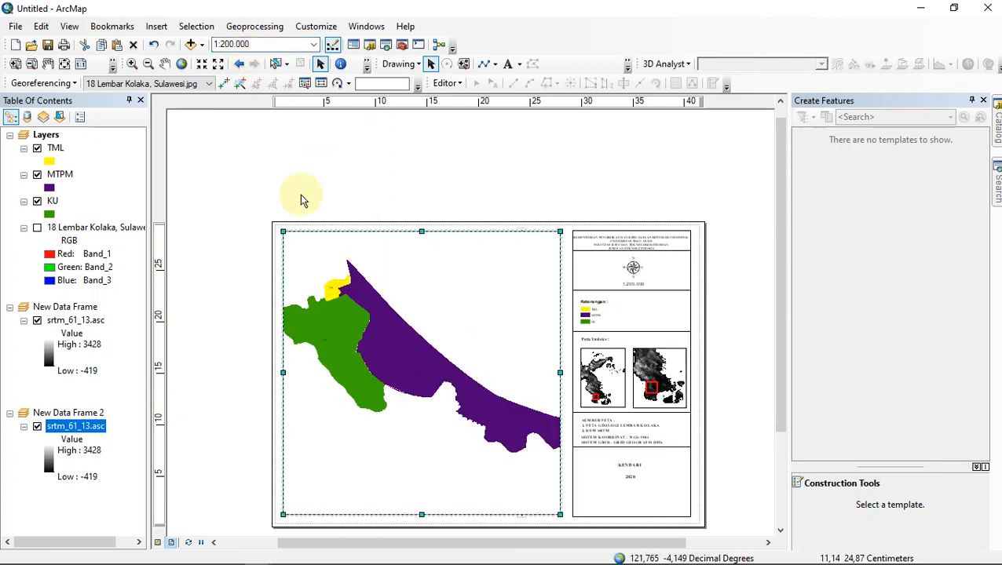
left_click(165, 63)
mouse_move(415, 339)
left_mouse_down()
mouse_move(409, 330)
mouse_move(419, 328)
left_mouse_up()
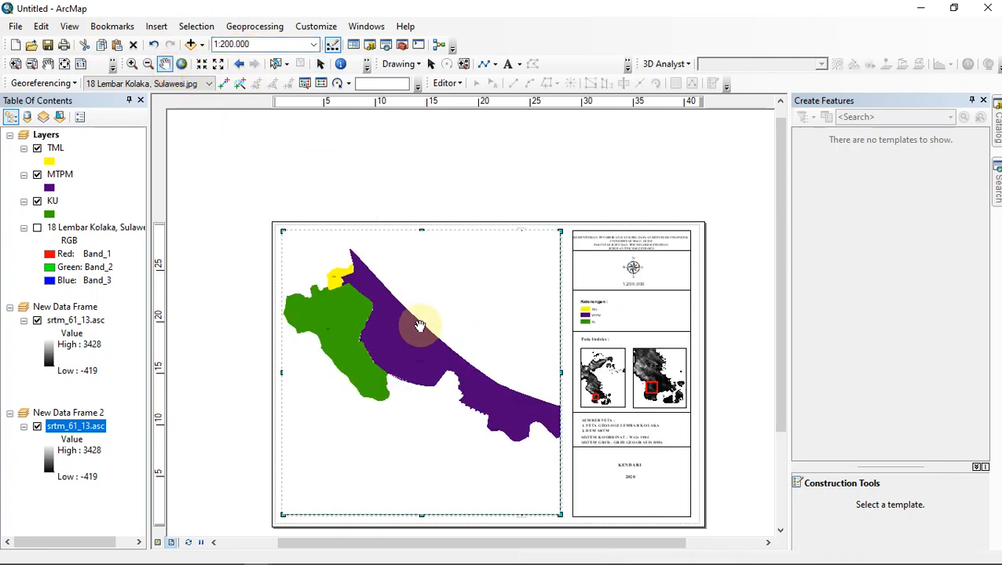
Set the main map's scale back to 1:250.000 and deselect its data frame
left_click(312, 44)
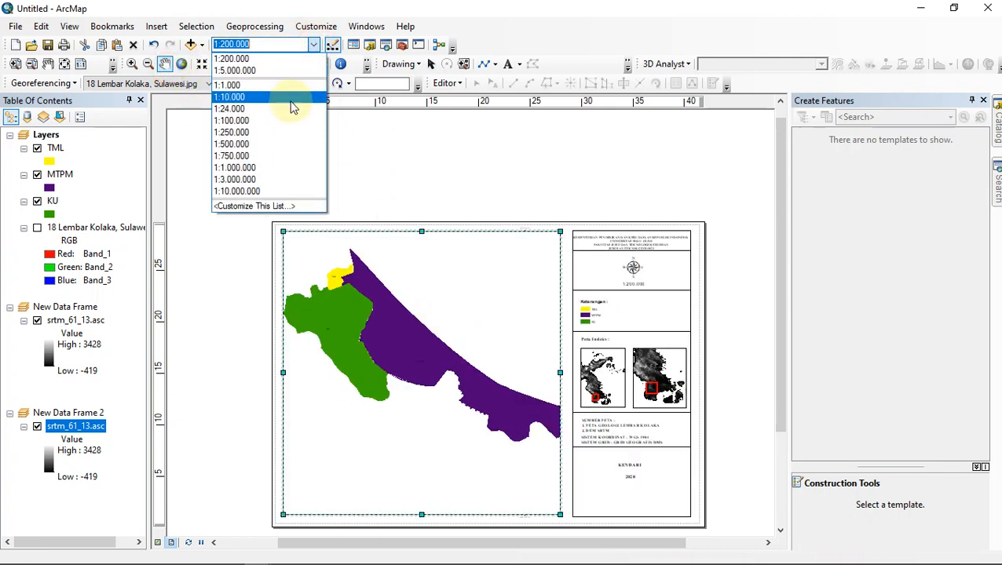
left_click(280, 127)
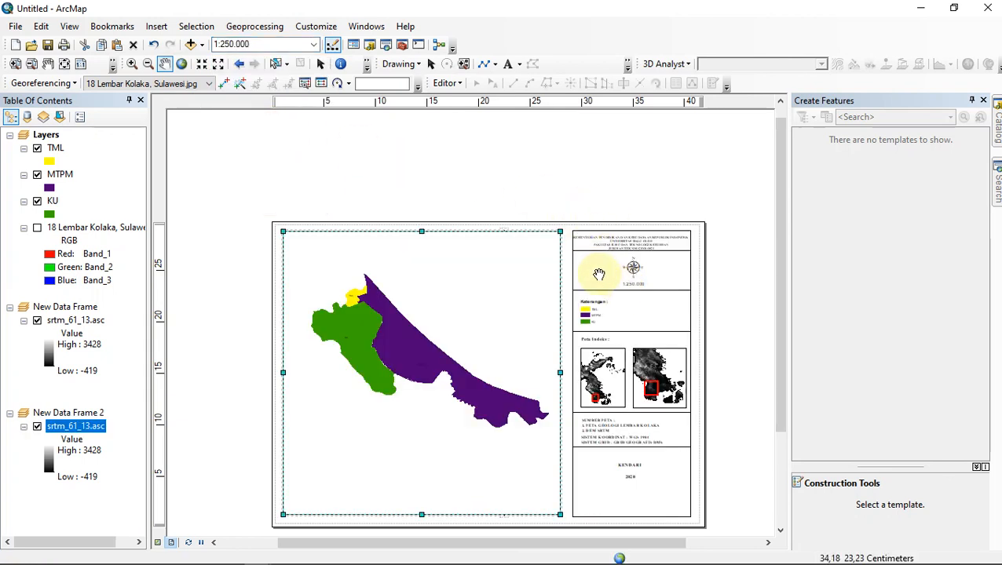
left_click(498, 181)
left_click(587, 177)
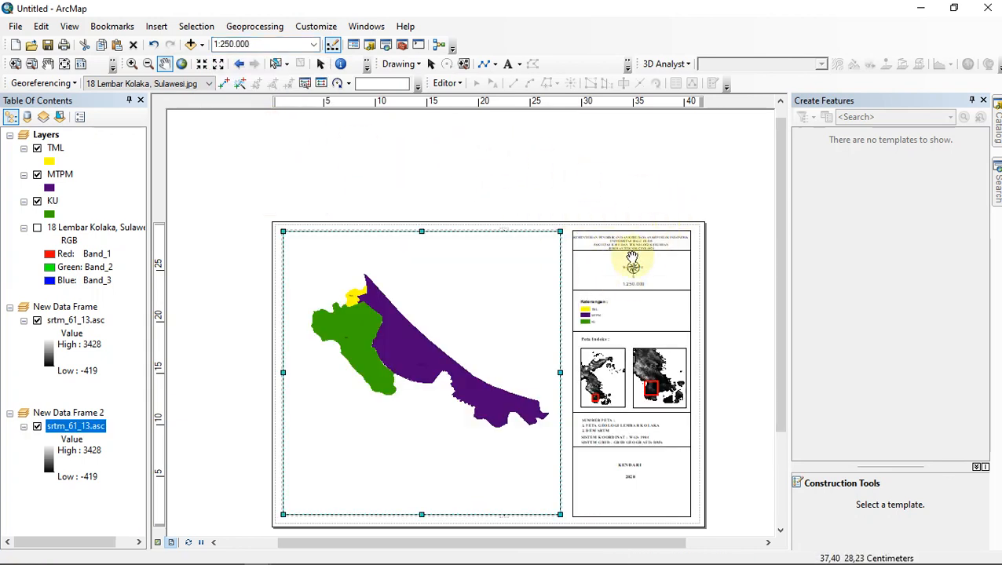
left_click(547, 183)
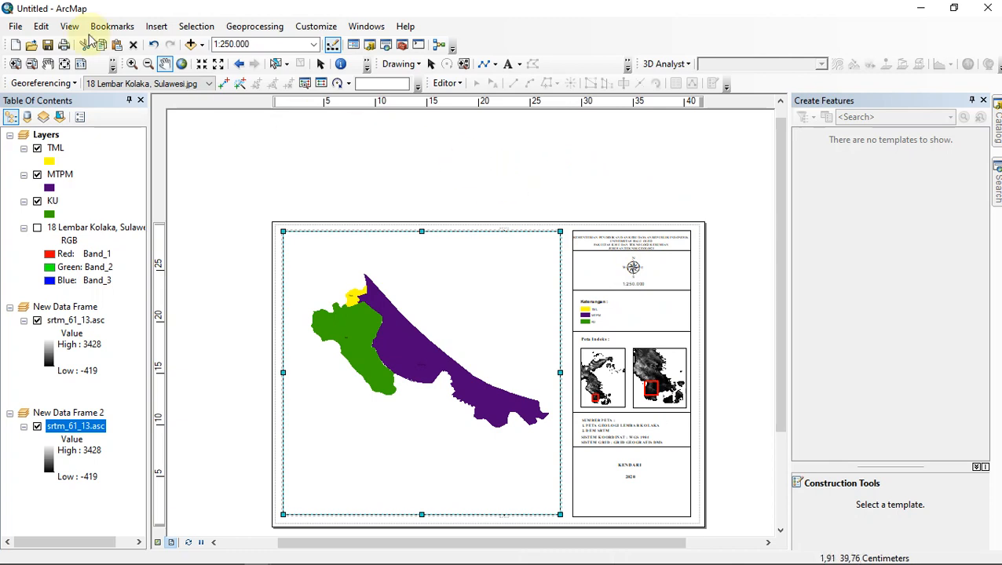
left_click(320, 64)
left_click(347, 145)
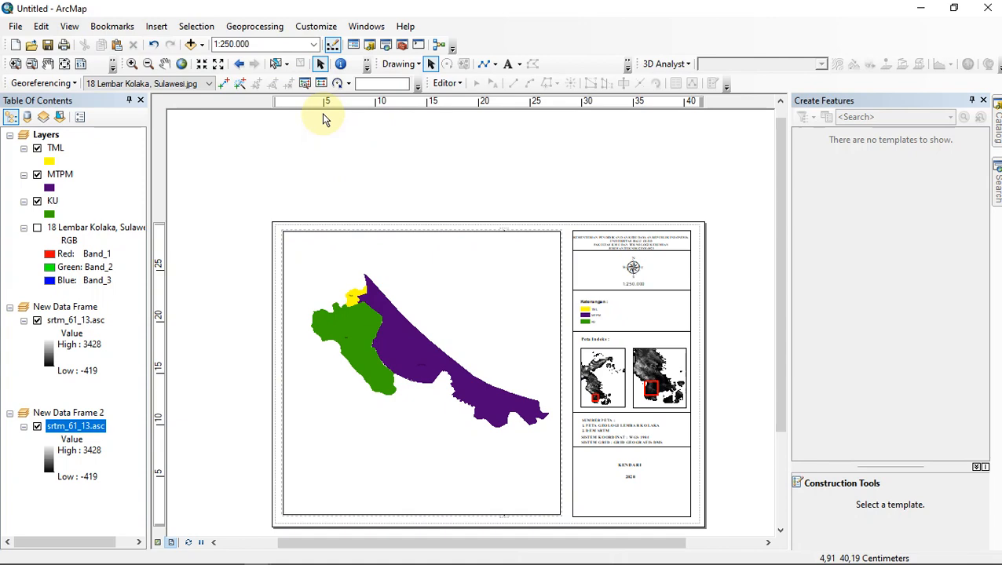
Start exporting the map and choose the "Belajar dasar" folder inside "belajar" as the destination
left_click(21, 28)
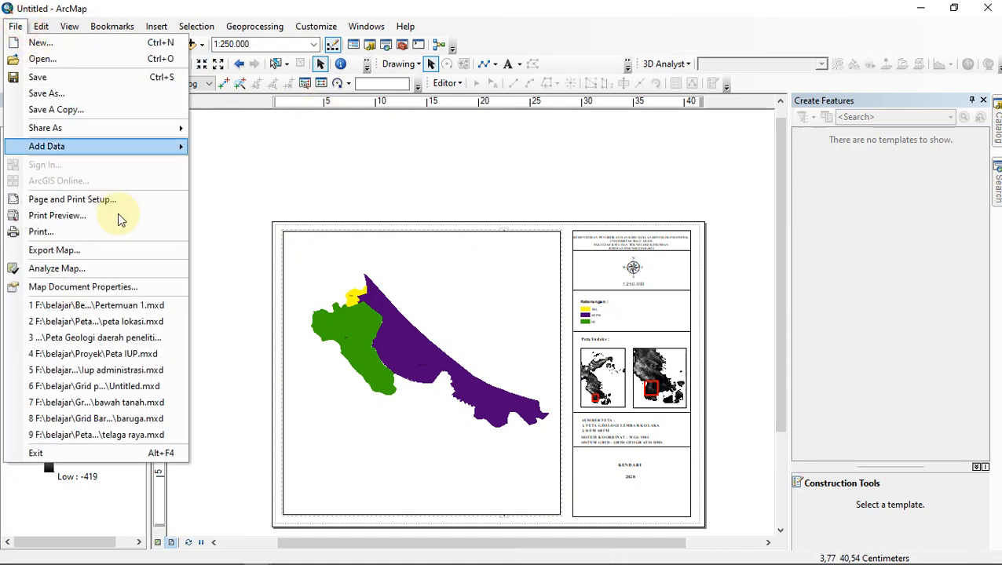
left_click(124, 250)
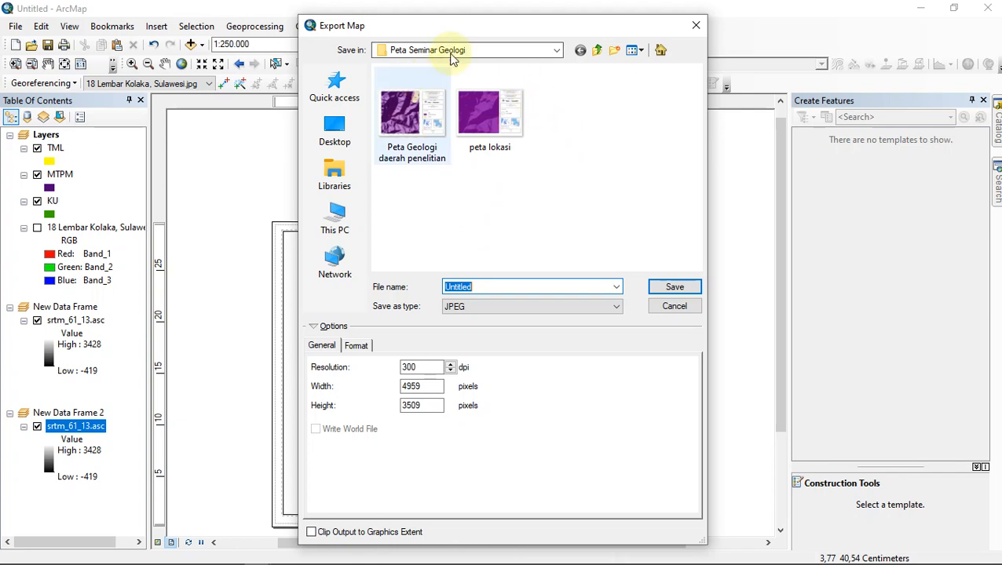
left_click_drag(472, 34, 453, 32)
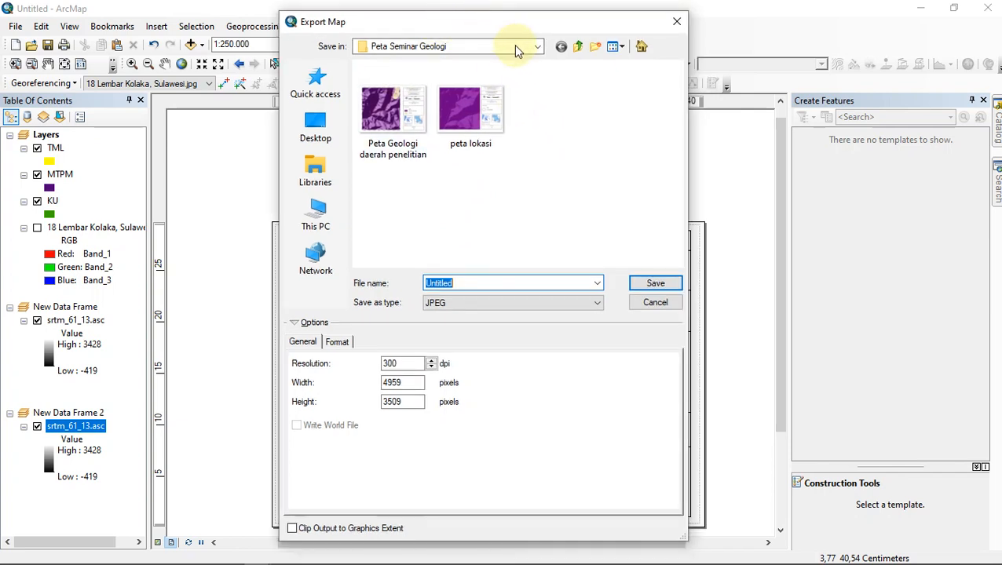
left_click(537, 46)
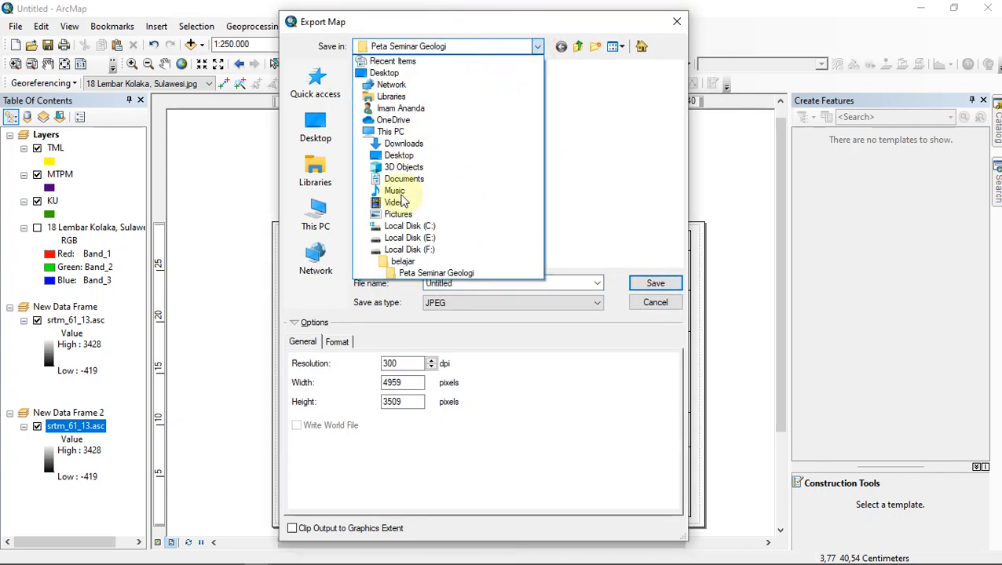
left_click(402, 261)
double_click(402, 114)
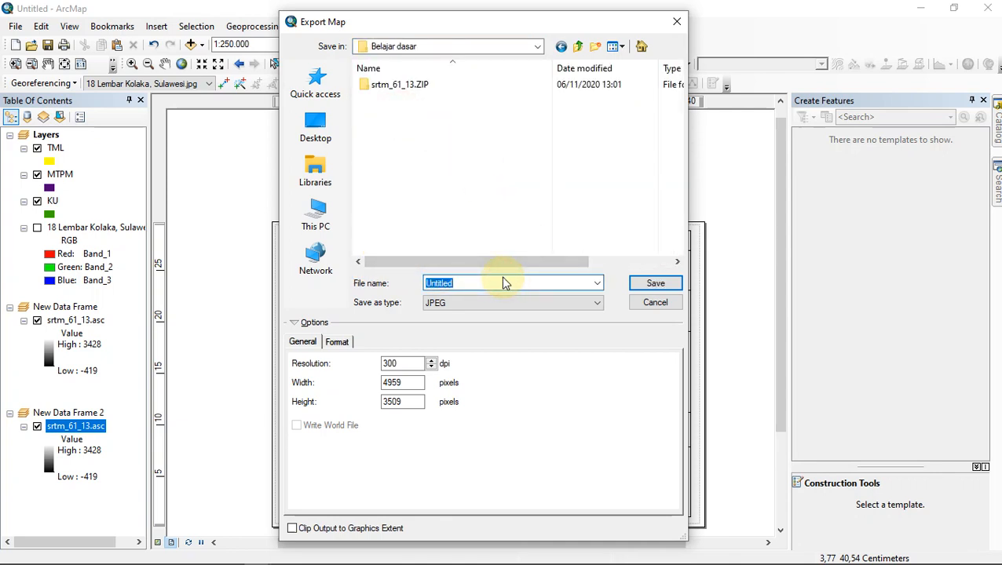
Name the exported map file "Peta belajar dasar"
key("BackSpace")
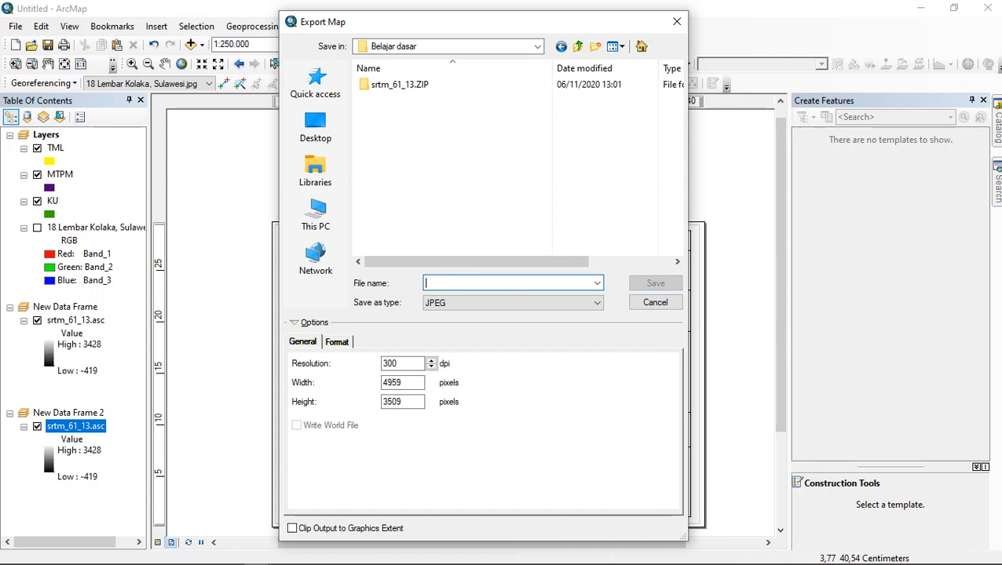
type("P")
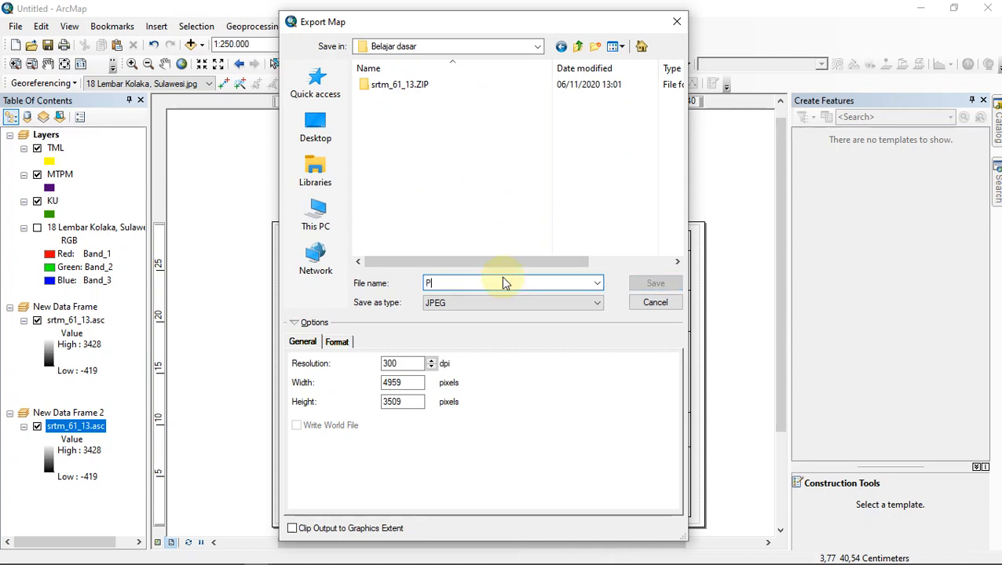
type("eta belajar dasar")
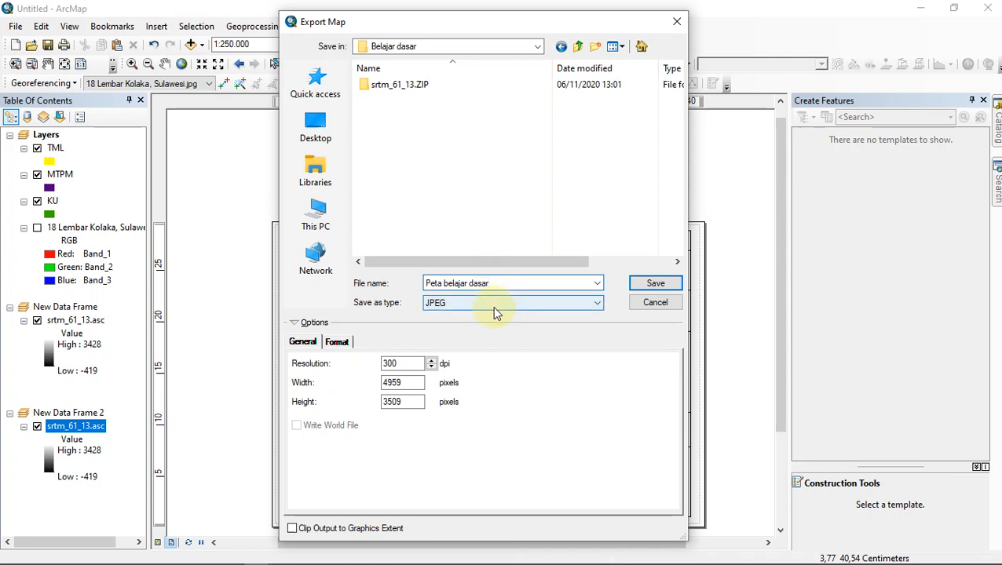
Export the map layout as a JPEG at 300 dpi
left_click(492, 306)
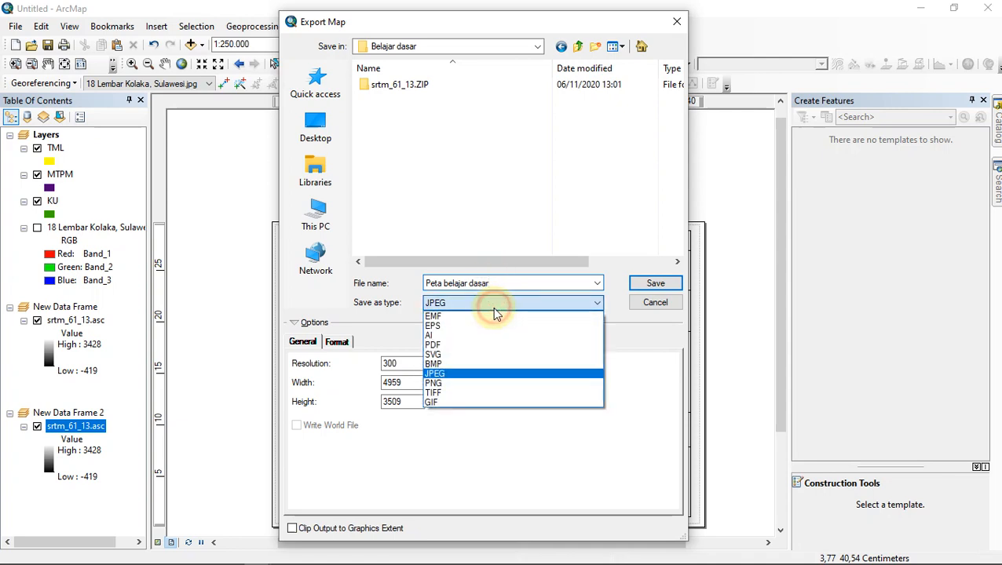
left_click(438, 373)
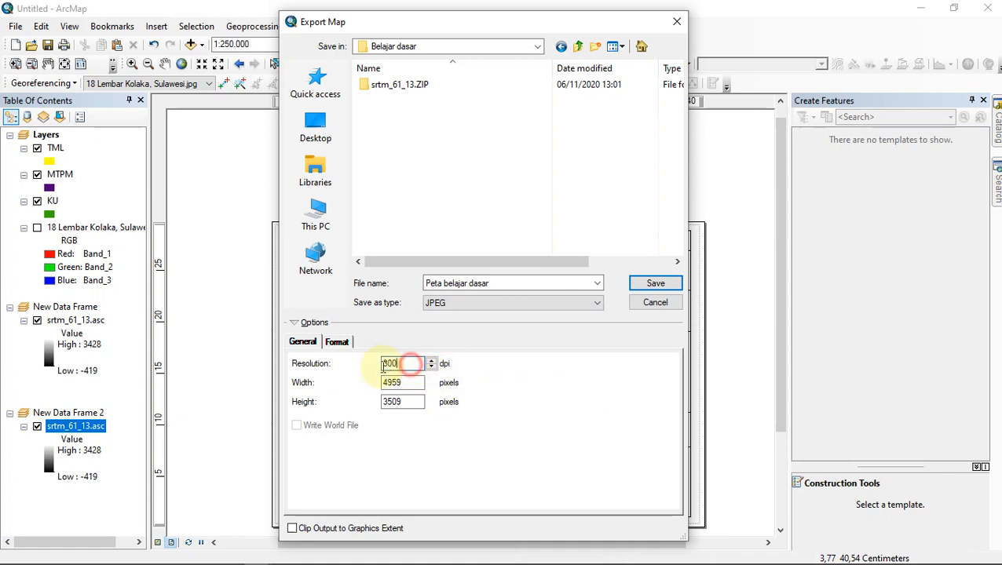
double_click(383, 365)
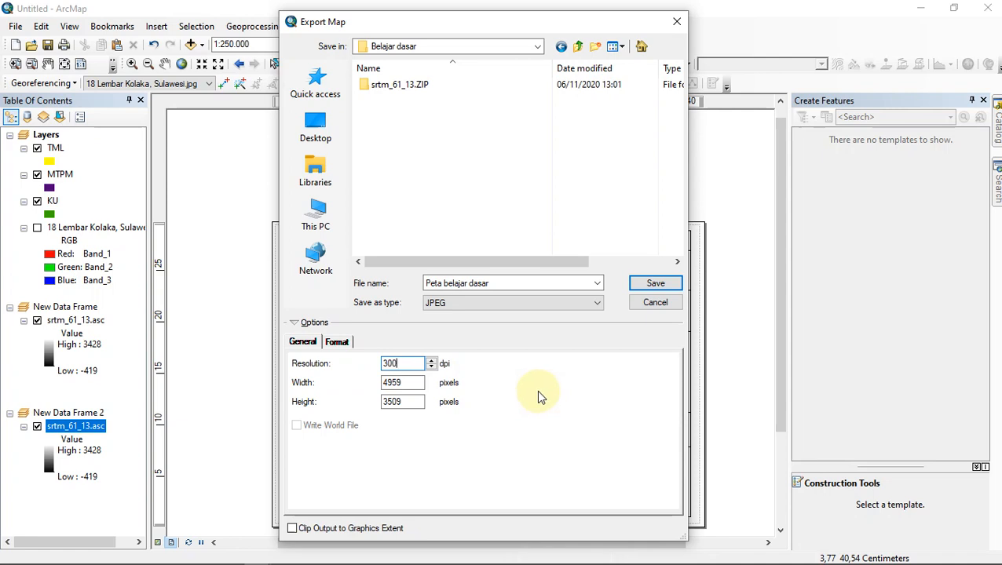
left_click(659, 287)
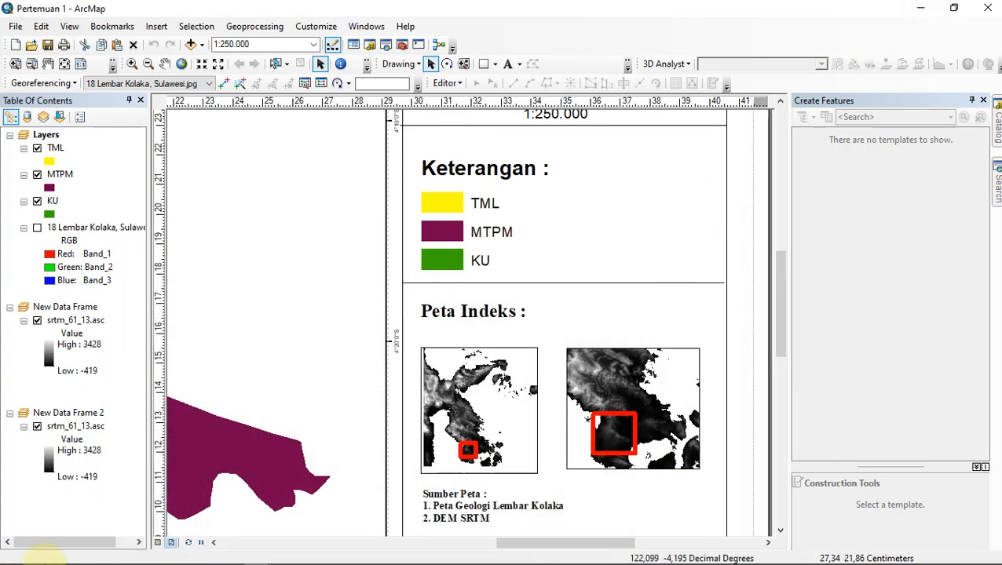
Switch to File Explorer and open the exported image "Peta belajar dasar" from the "Belajar dasar" folder
left_click(148, 553)
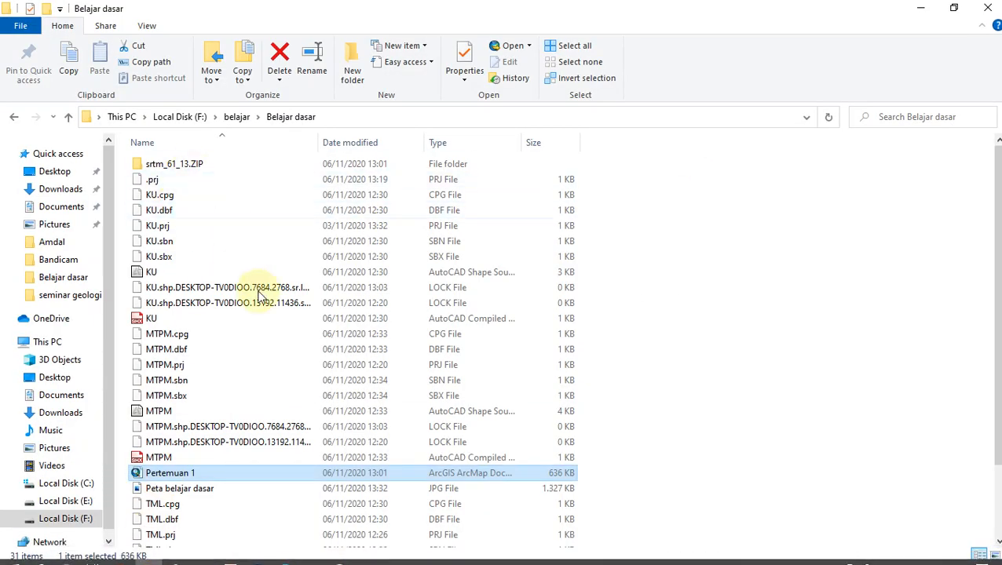
scroll(244, 345, "down", 2)
scroll(231, 393, "up", 2)
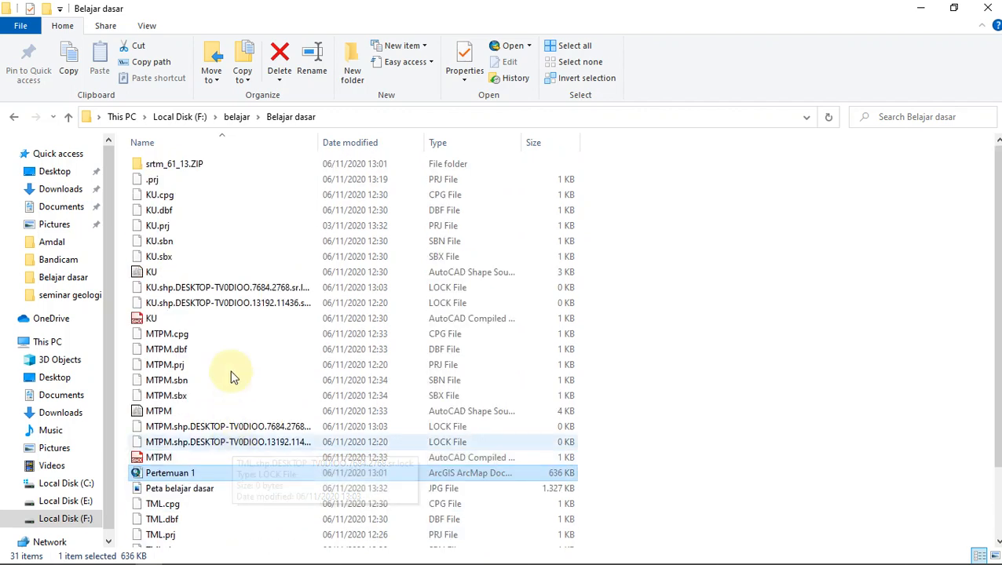
left_click(229, 487)
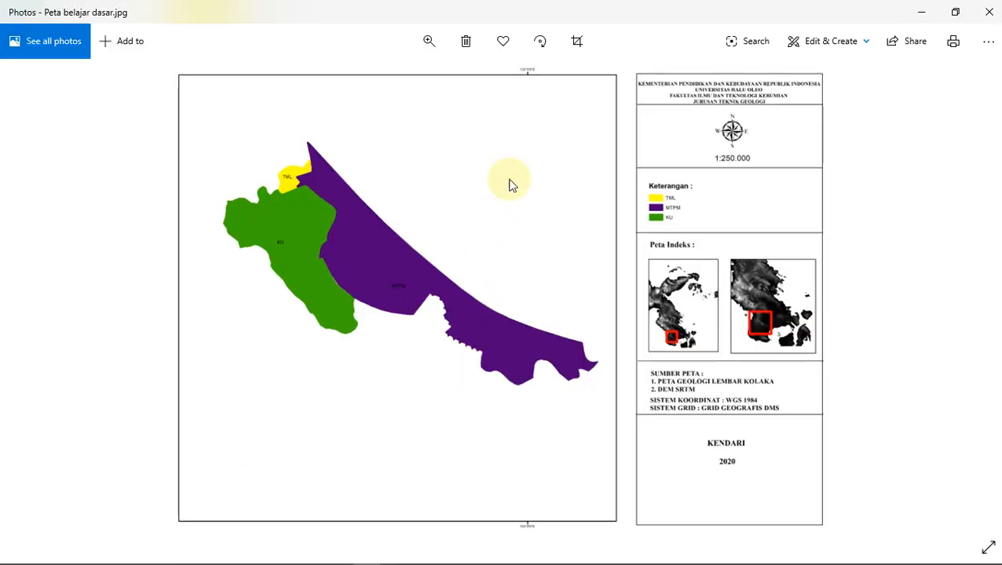
Inspect the exported map's side panel with its north arrow, scale and legend up close, return to the full image and close it
left_click(430, 42)
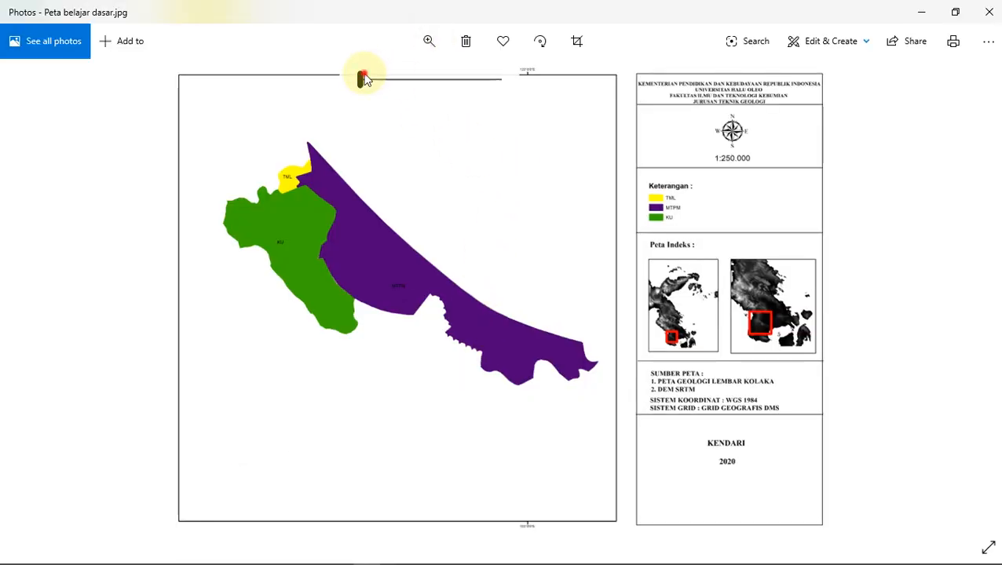
left_click_drag(365, 76, 370, 76)
left_click_drag(532, 172, 435, 326)
left_click_drag(551, 217, 519, 137)
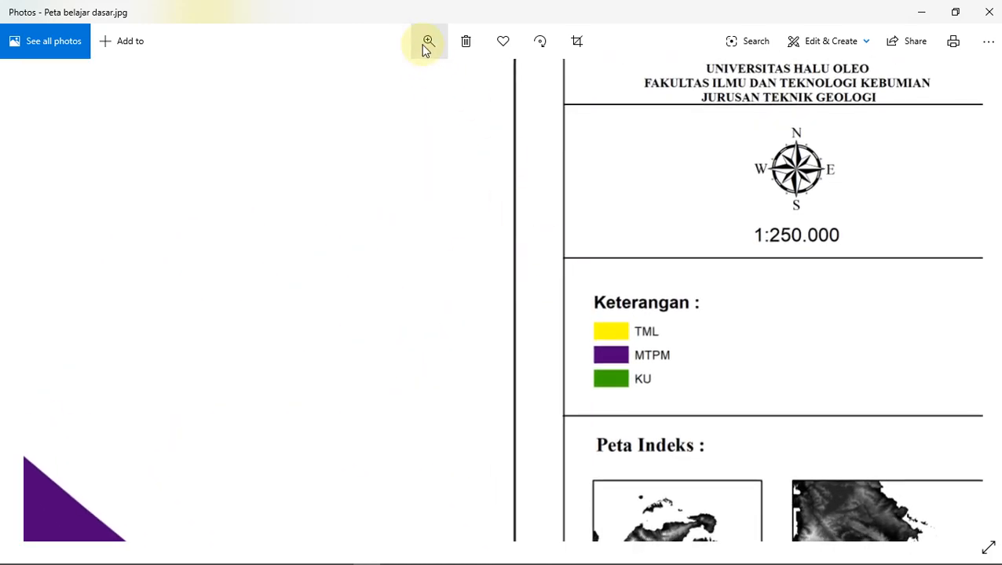
left_click(428, 43)
left_click_drag(369, 80, 330, 85)
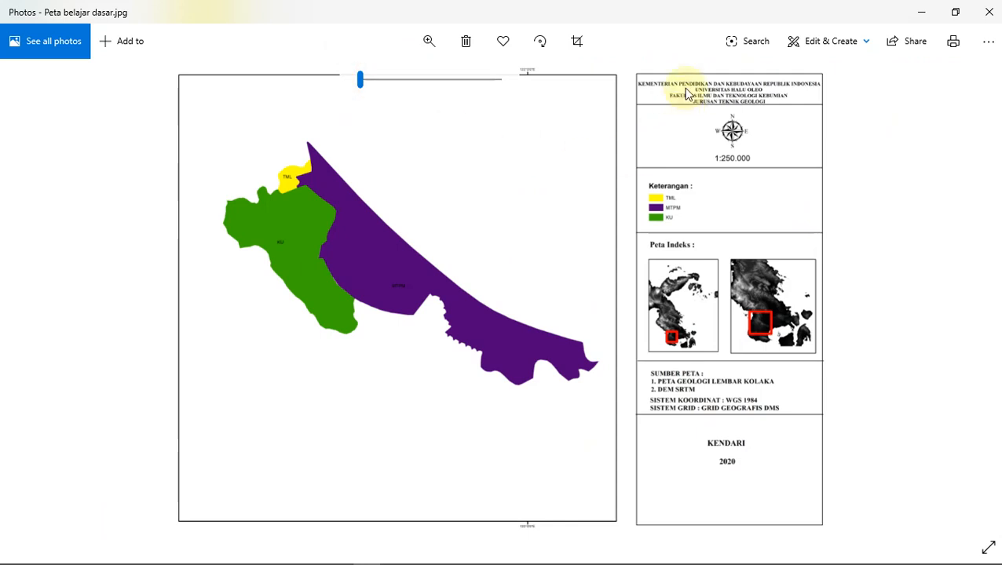
left_click(987, 9)
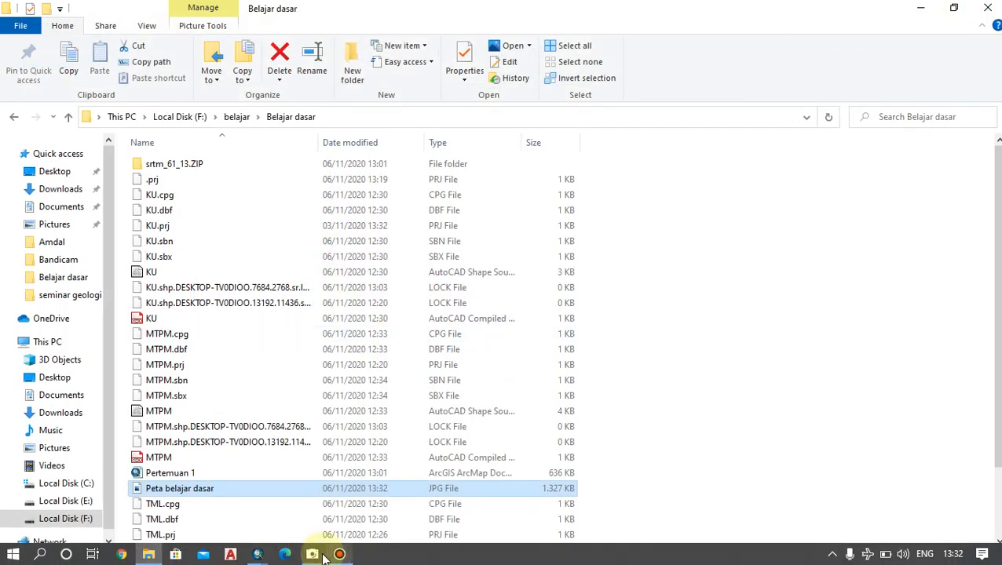
left_click(311, 554)
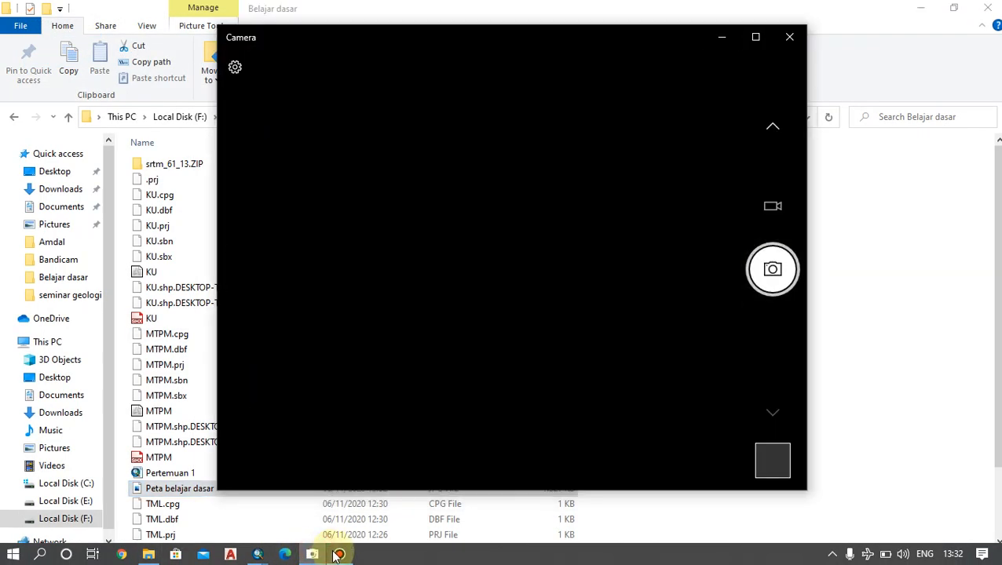
mouse_move(338, 556)
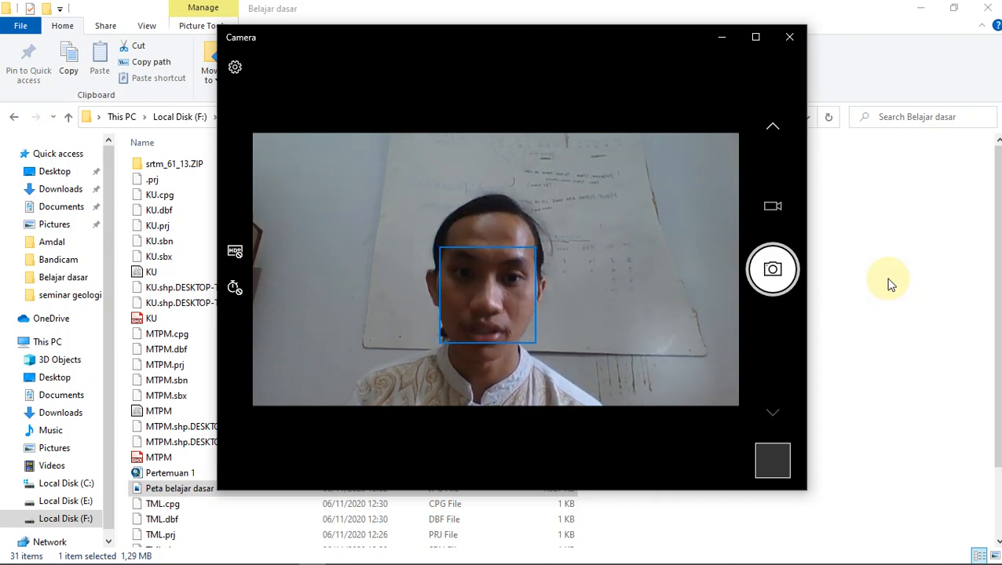
mouse_move(306, 554)
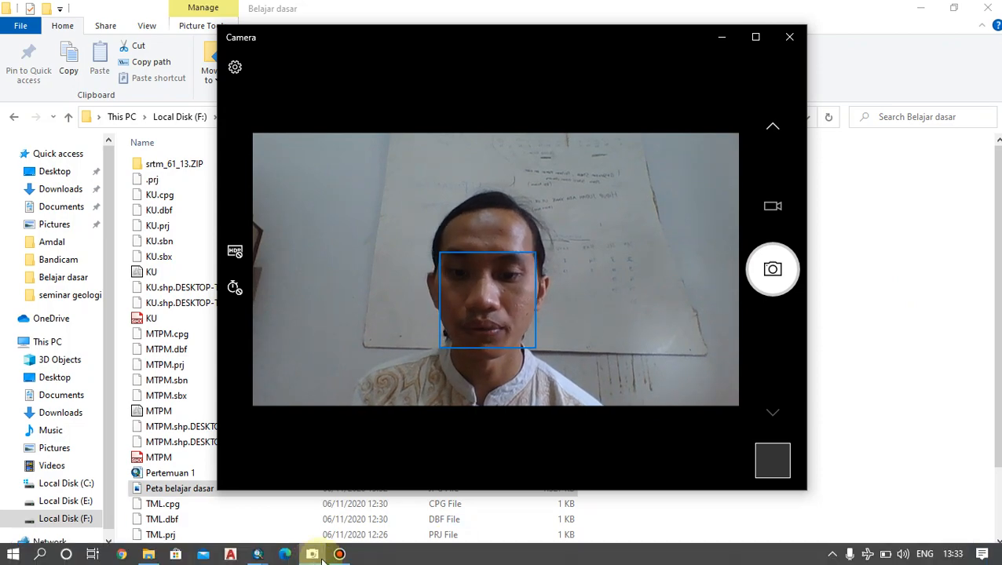